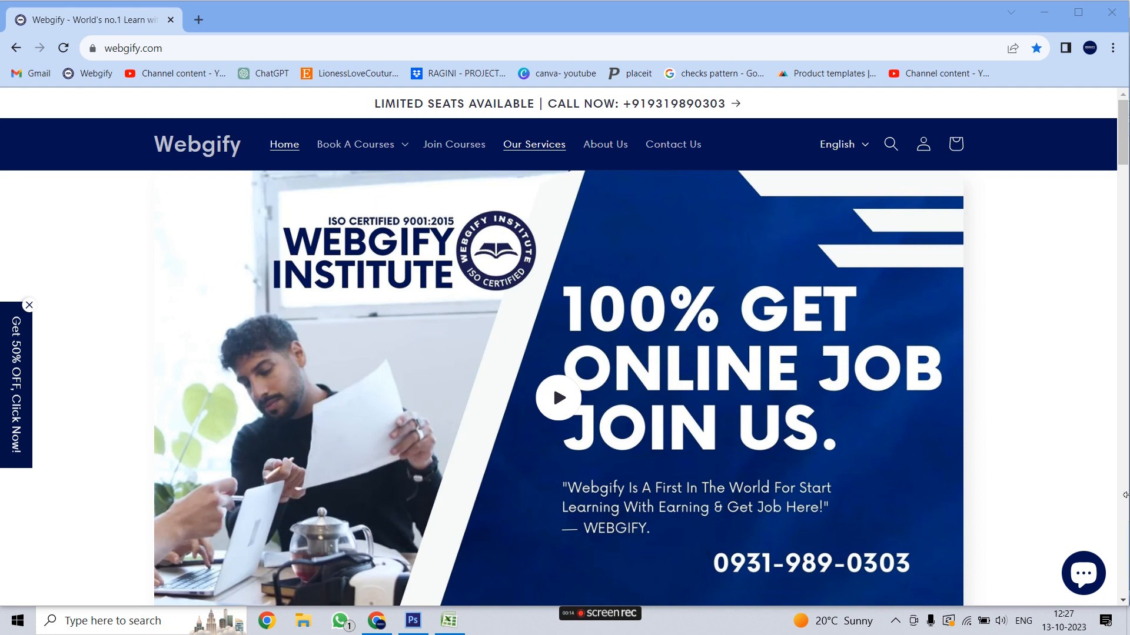
# - Switch to the Book1 workbook in Excel
pyautogui.hotkey('alt', 'Tab')
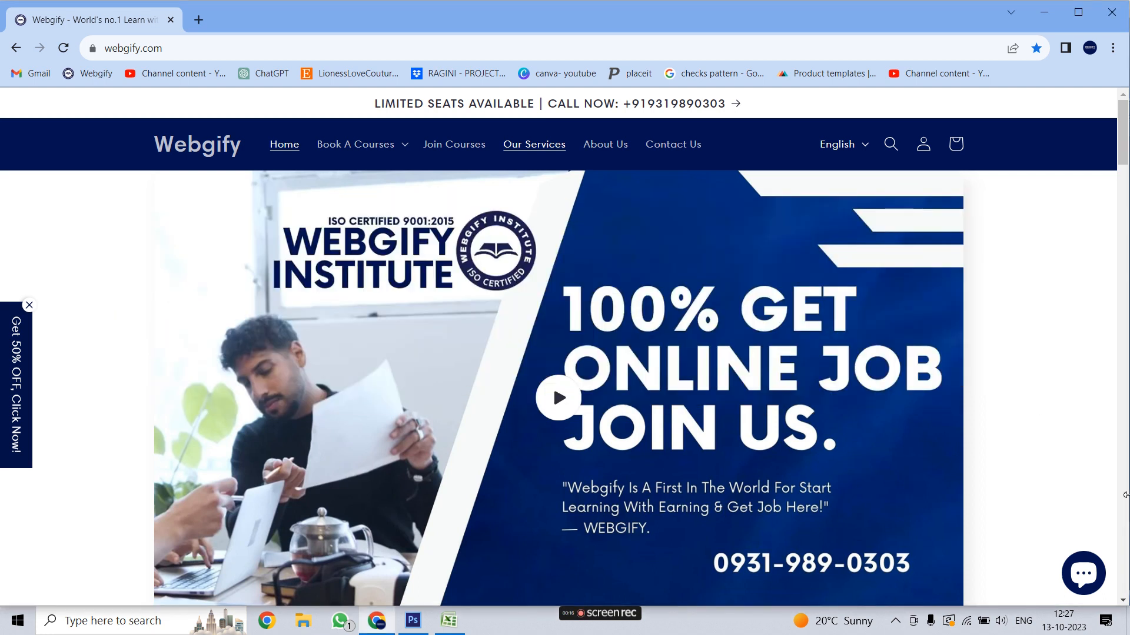
pyautogui.hotkey('alt', 'Tab')
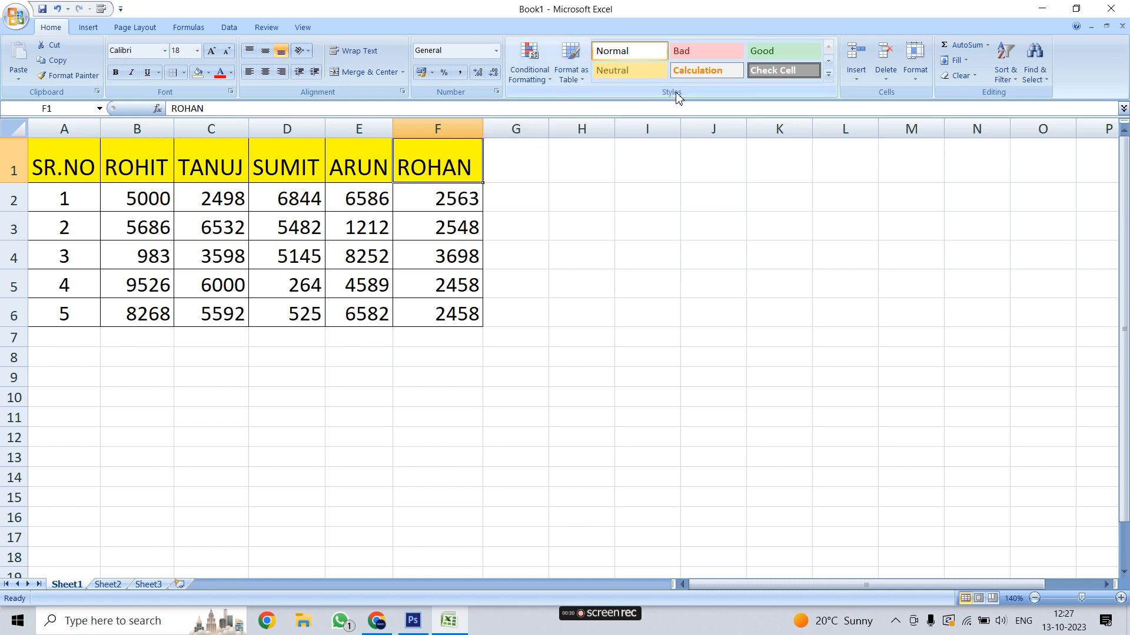
pyautogui.click(546, 80)
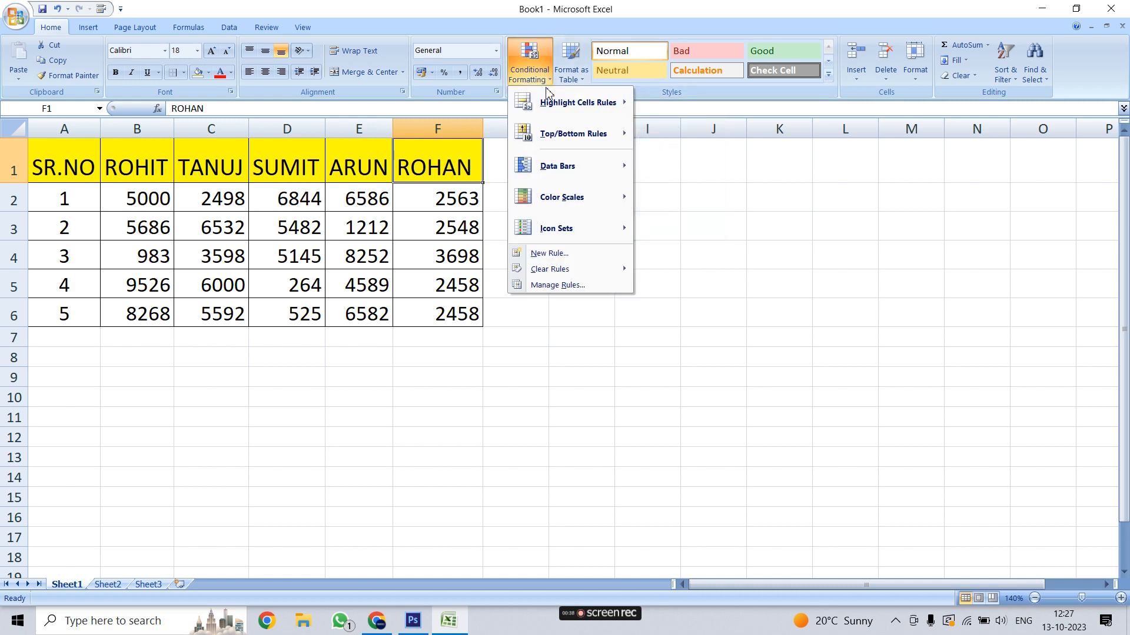
pyautogui.moveTo(572, 110)
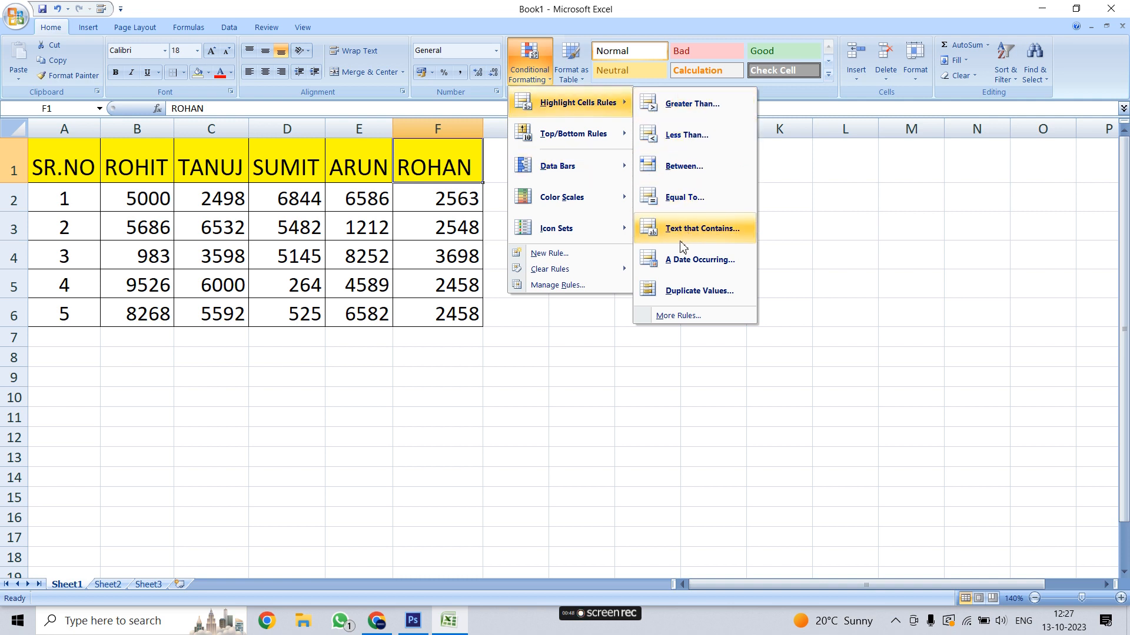
pyautogui.click(535, 325)
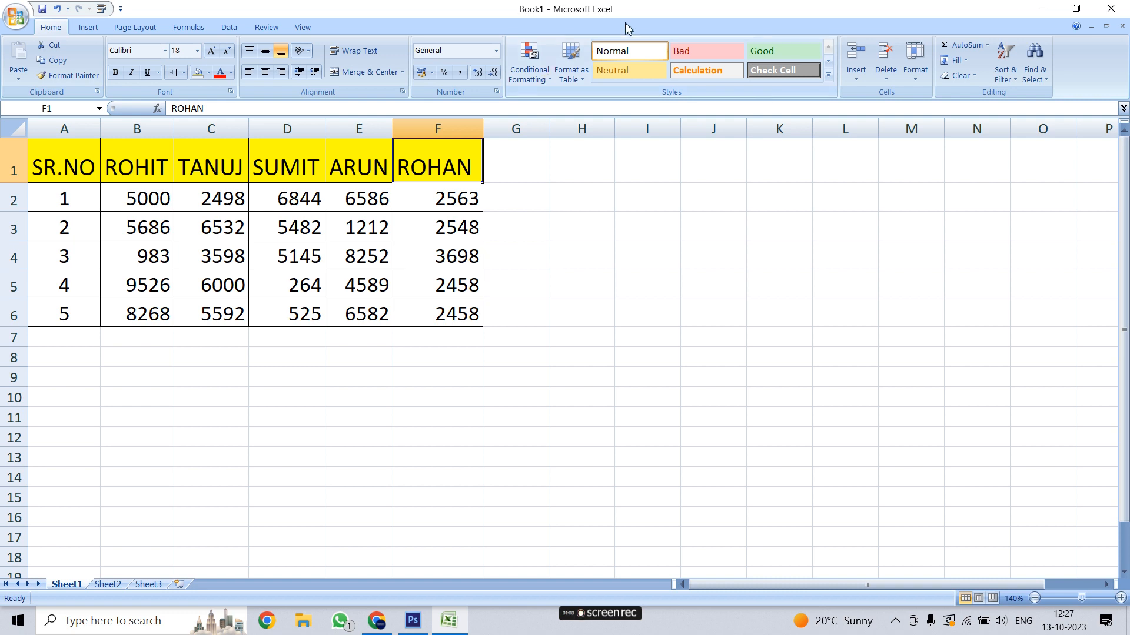
pyautogui.click(529, 65)
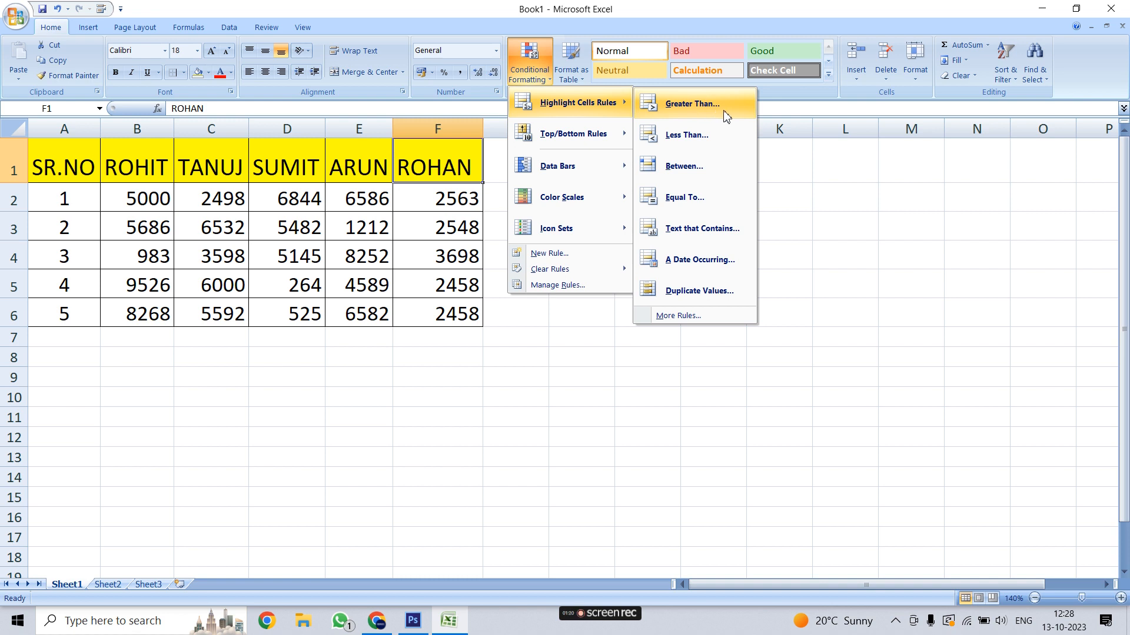
pyautogui.click(376, 285)
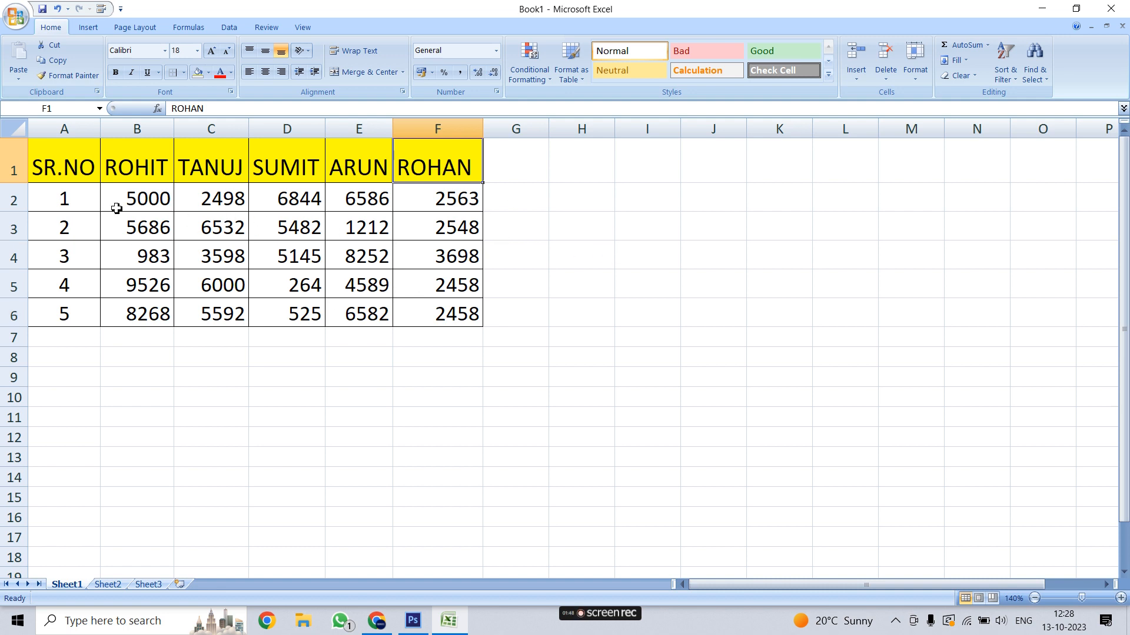
# - Set up a Greater Than highlight rule on cells B2:F6 with a threshold of 5000
pyautogui.moveTo(114, 194); pyautogui.dragTo(411, 314)
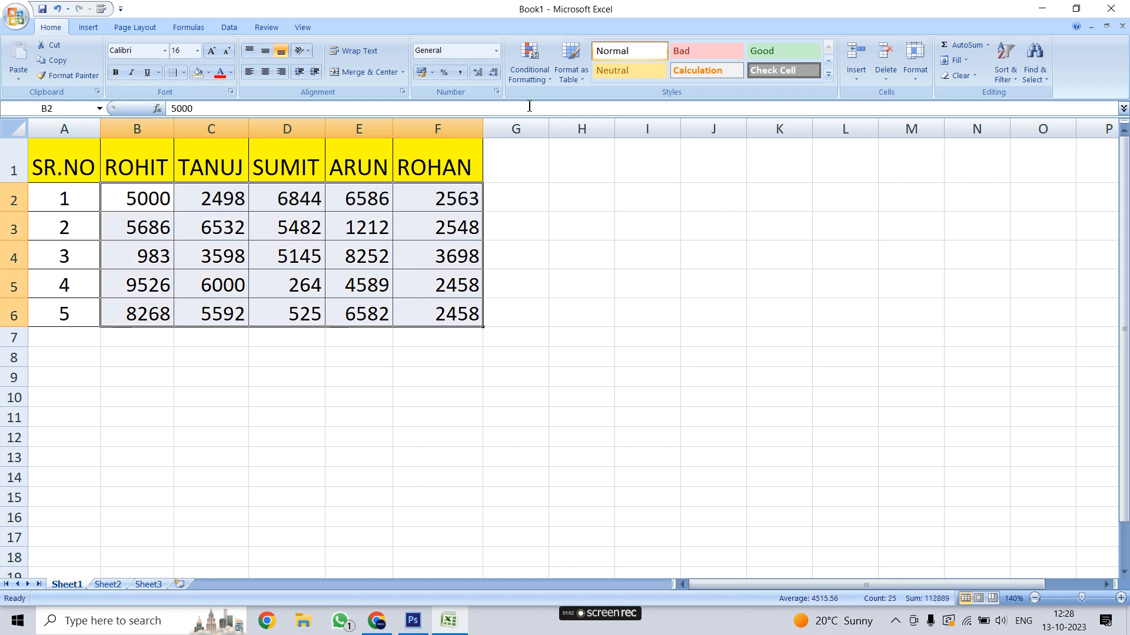
pyautogui.click(548, 85)
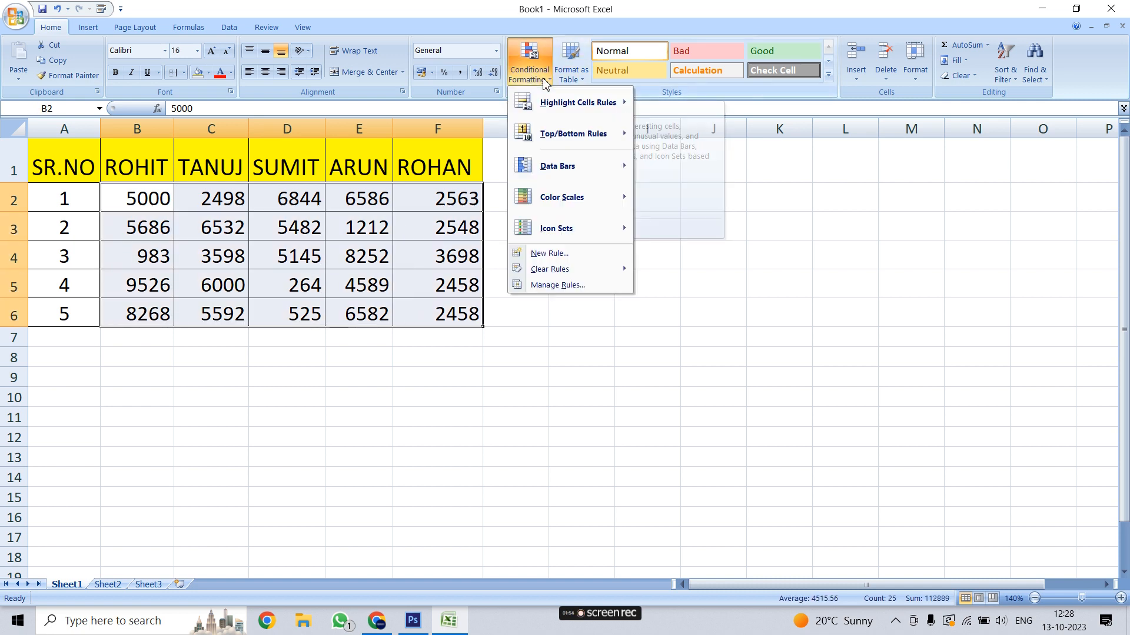
pyautogui.moveTo(541, 106)
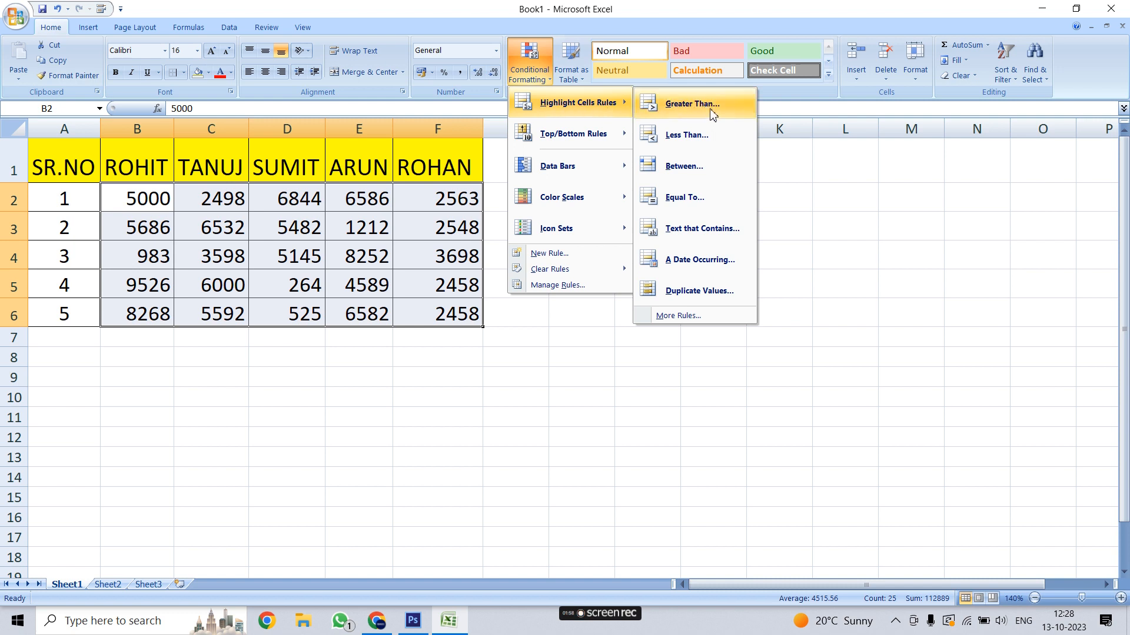
pyautogui.click(692, 104)
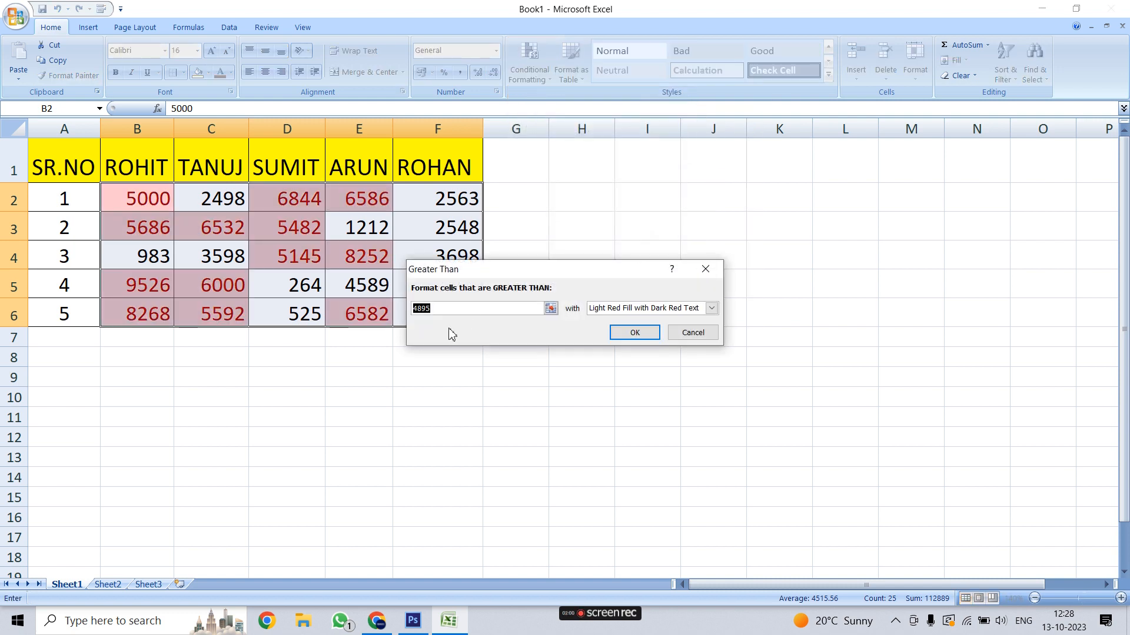
pyautogui.press('BackSpace')
pyautogui.write('5000')
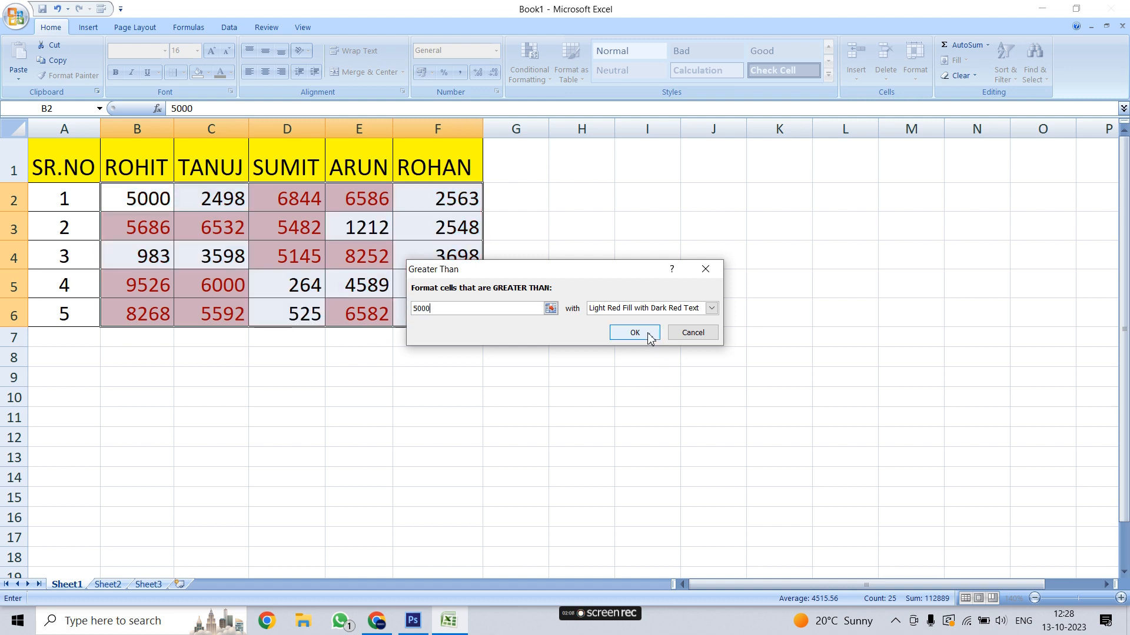
# - Try the yellow format for the Greater Than rule, and apply the rule with Green Fill with Dark Green Text
pyautogui.moveTo(591, 270); pyautogui.dragTo(745, 264)
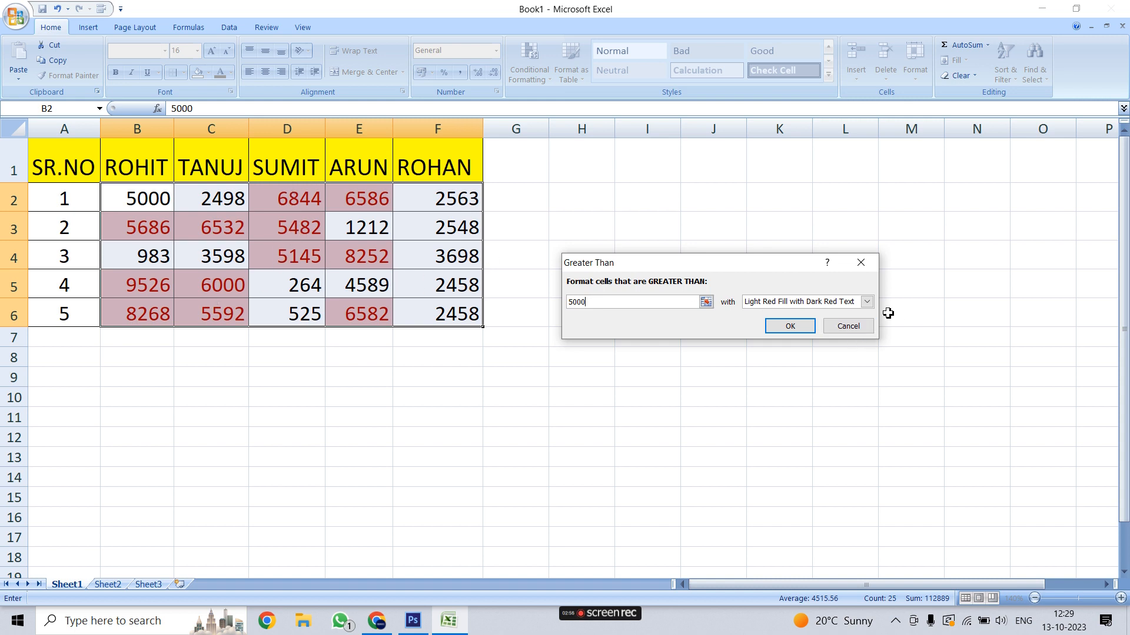
pyautogui.click(867, 301)
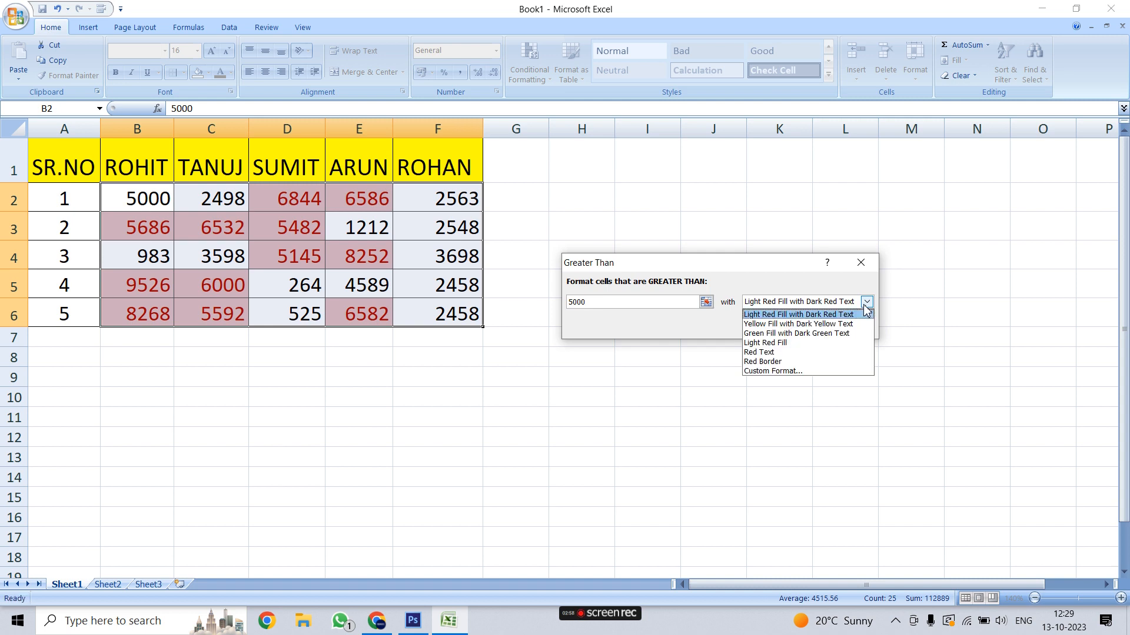
pyautogui.click(821, 322)
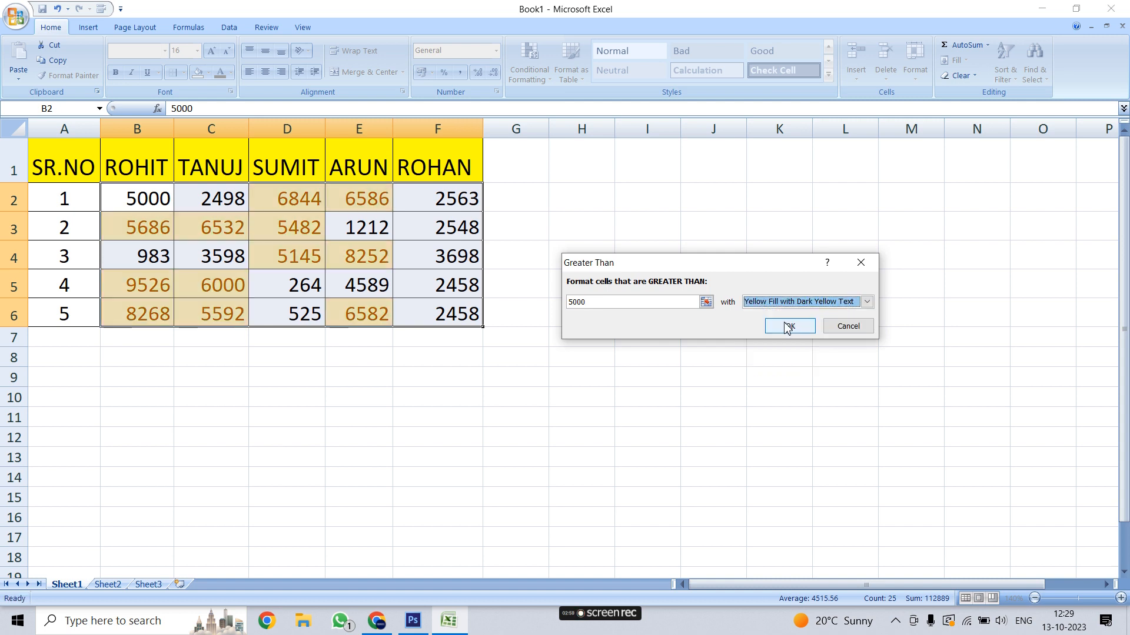
pyautogui.click(866, 302)
pyautogui.click(747, 334)
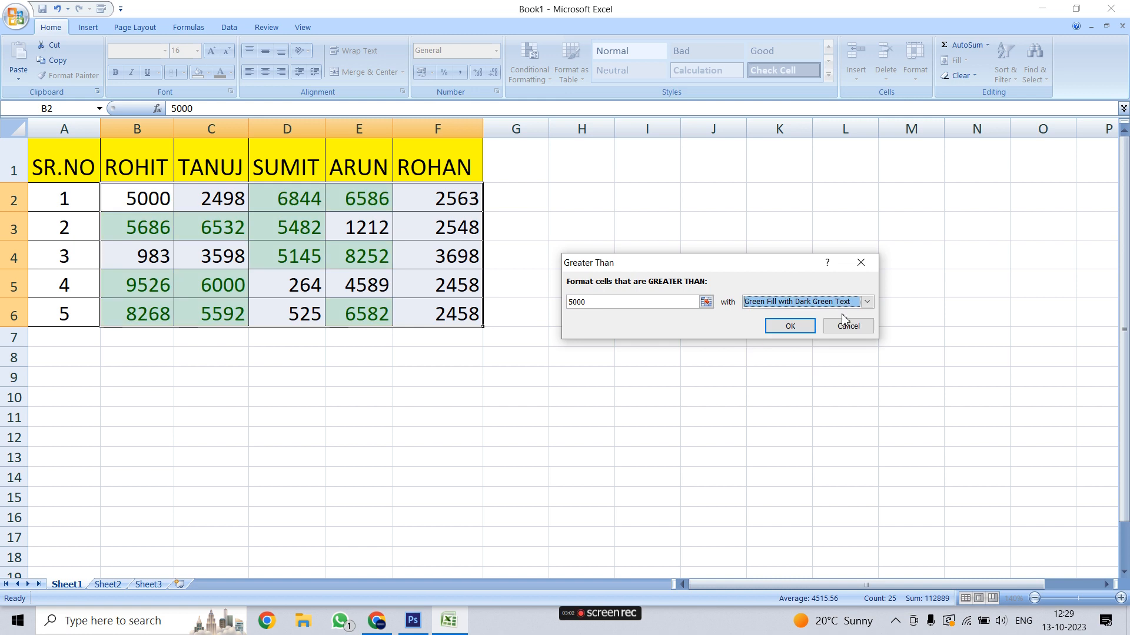
pyautogui.click(868, 302)
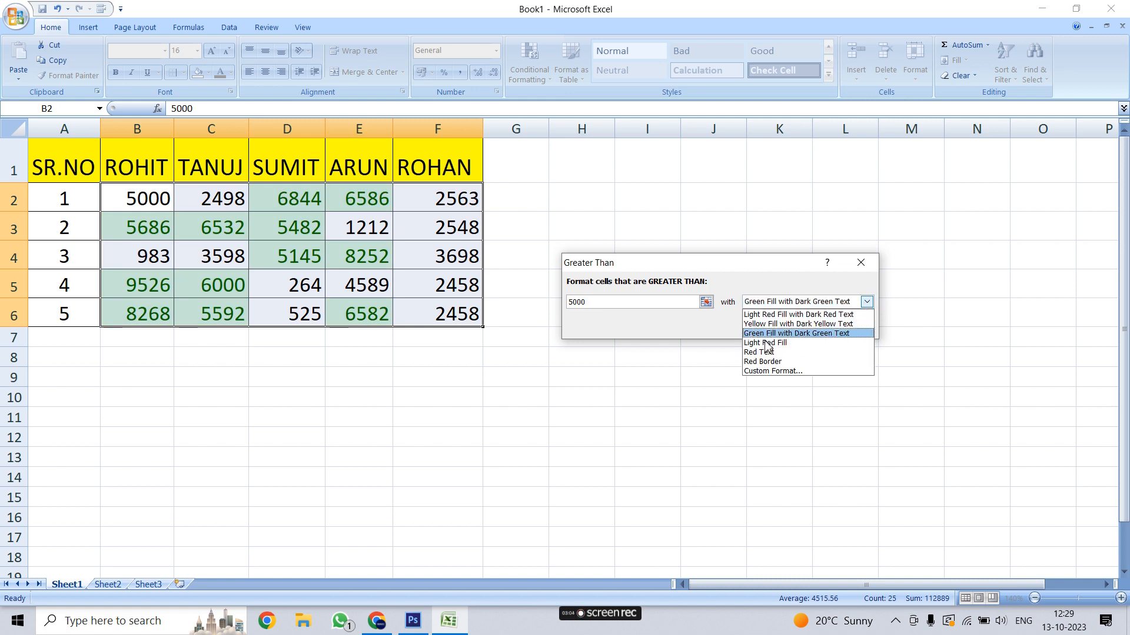
pyautogui.click(867, 301)
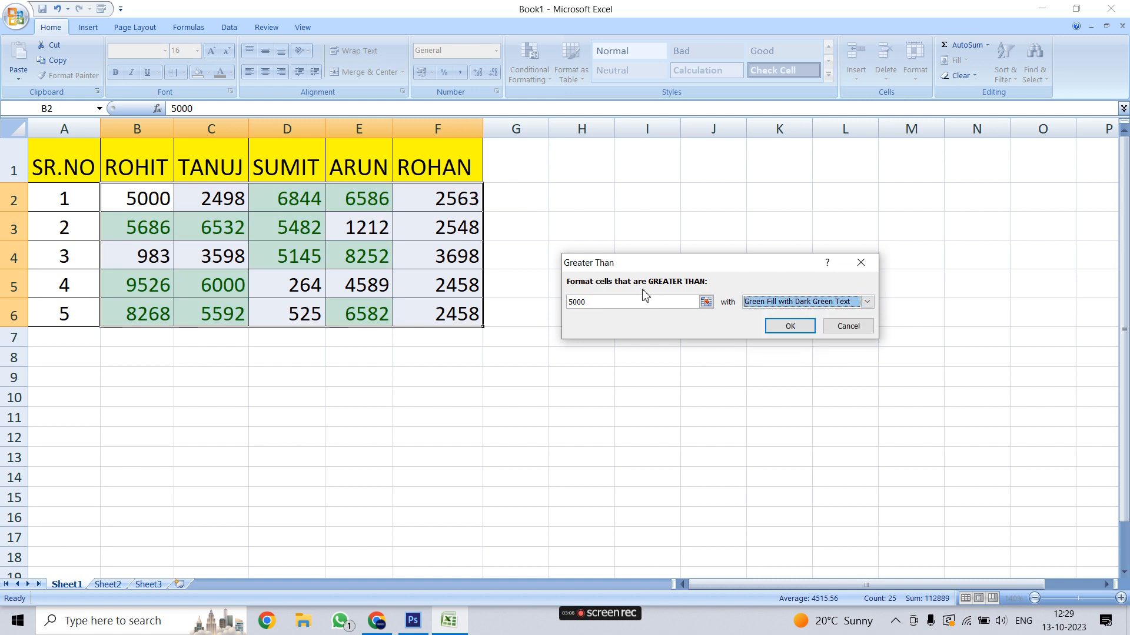
pyautogui.click(786, 328)
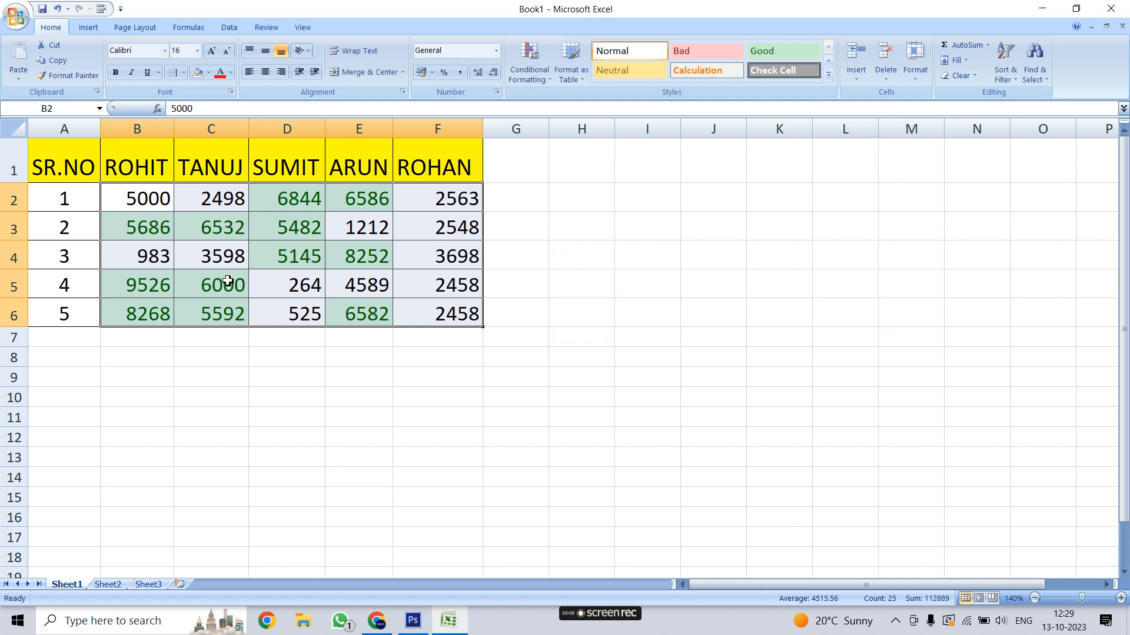
pyautogui.click(562, 356)
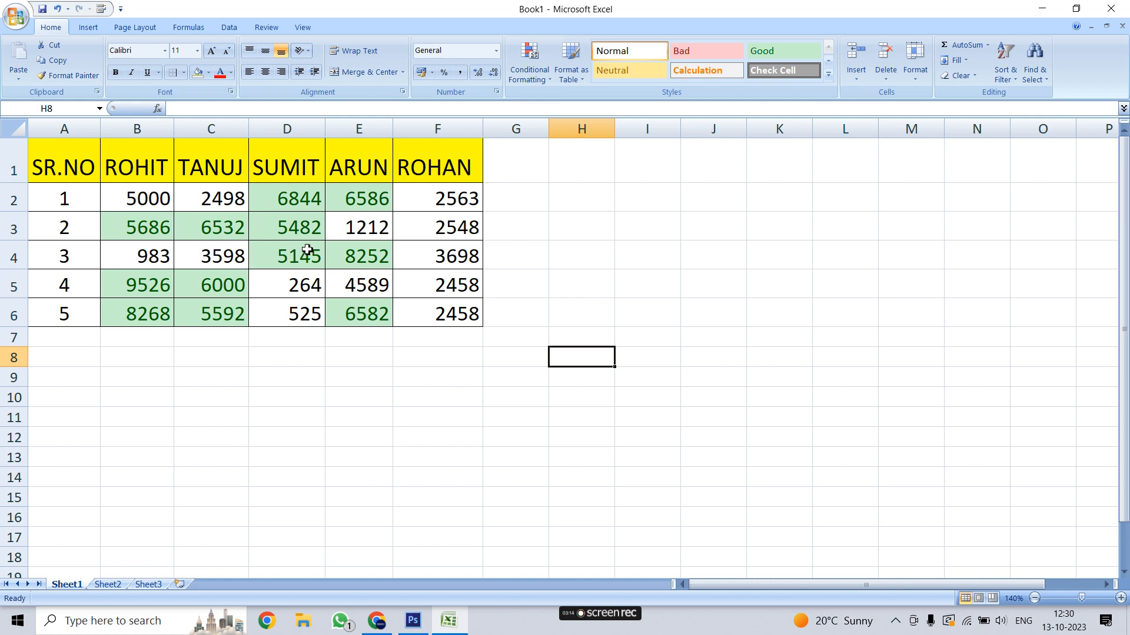
# - Highlight the values in B2:F6 that are less than 3000 with Light Red Fill with Dark Red Text
pyautogui.moveTo(123, 207); pyautogui.dragTo(457, 314)
pyautogui.rightClick(531, 83)
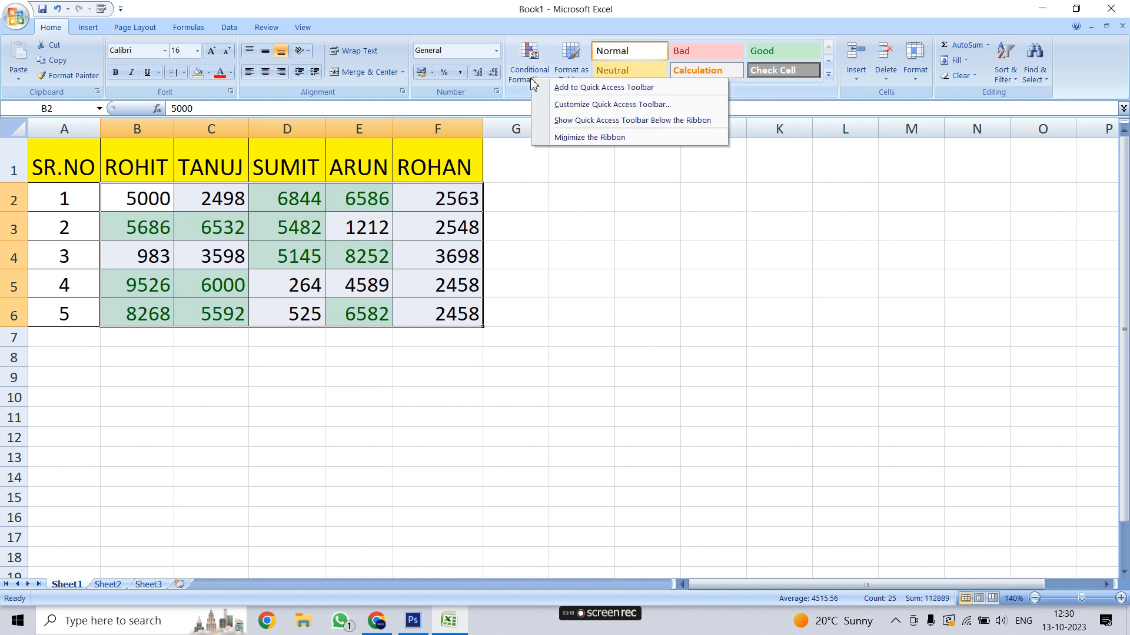
pyautogui.click(530, 79)
pyautogui.moveTo(609, 104)
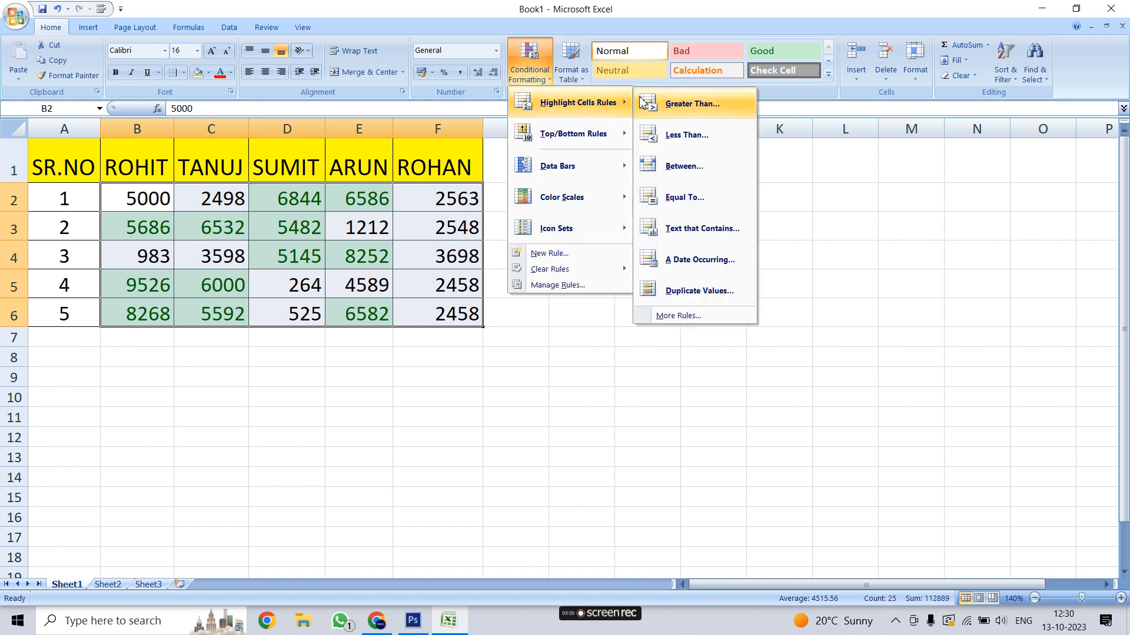
pyautogui.click(685, 139)
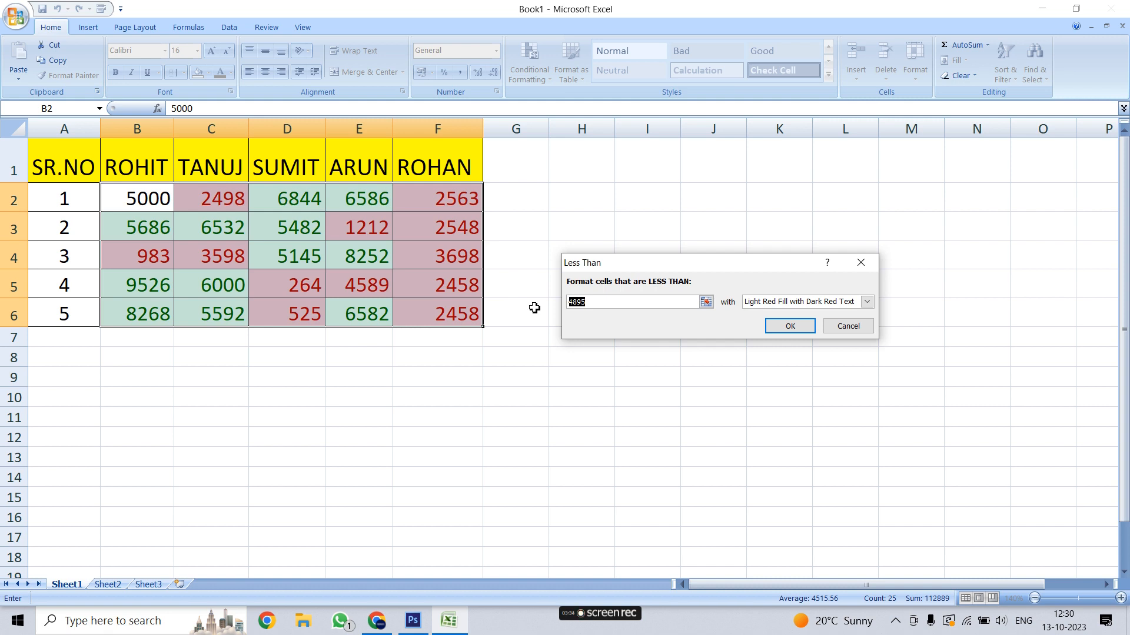
pyautogui.write('3000')
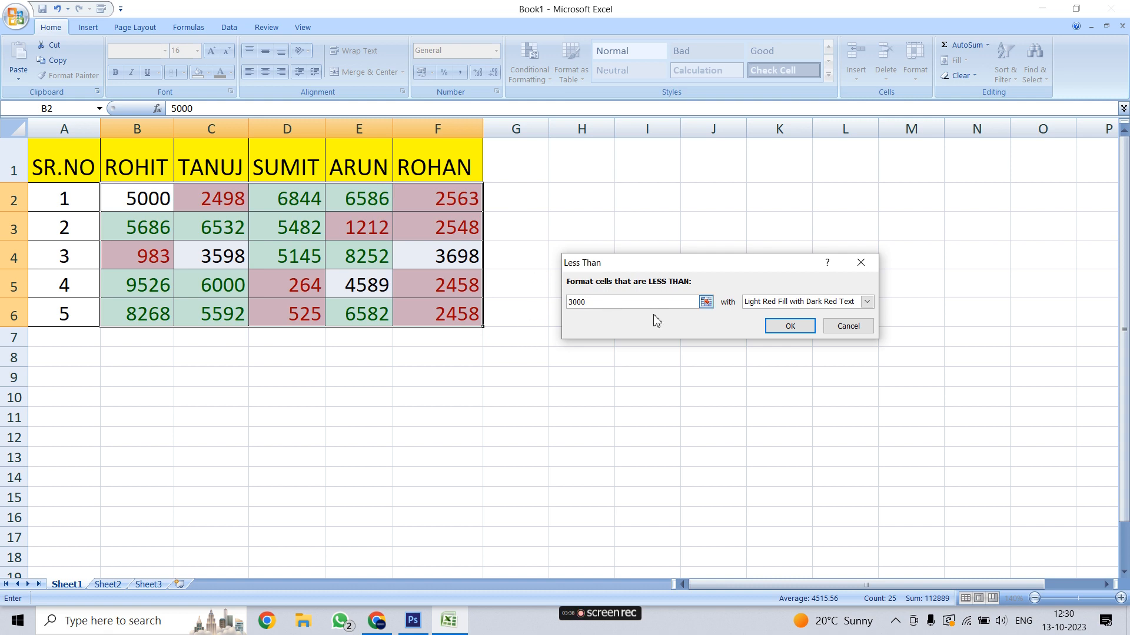
pyautogui.click(787, 325)
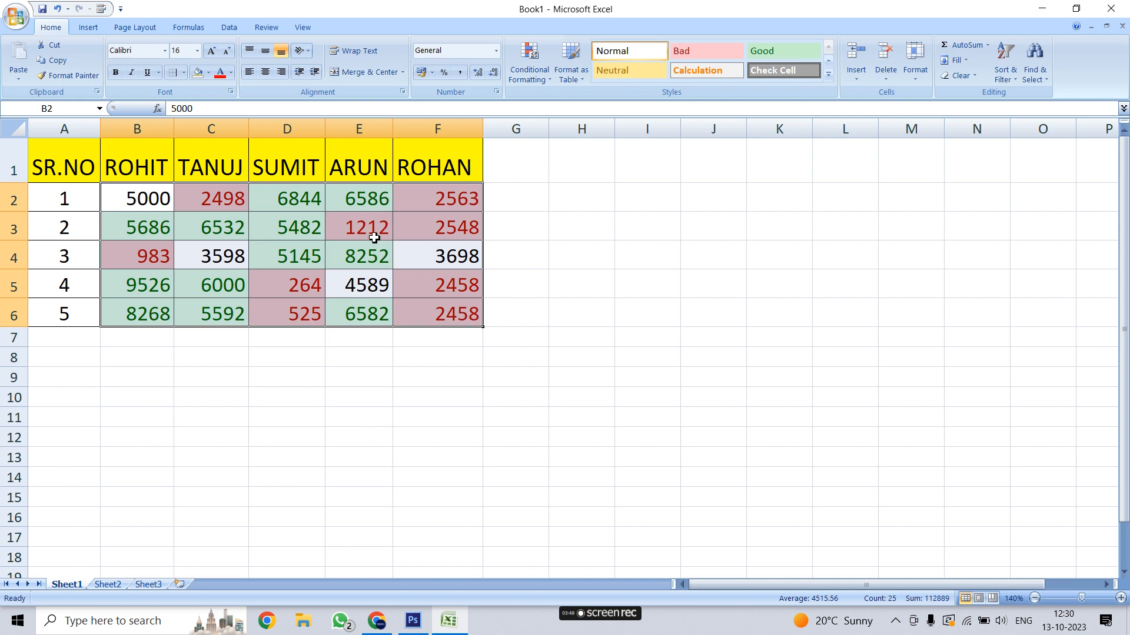
pyautogui.click(606, 358)
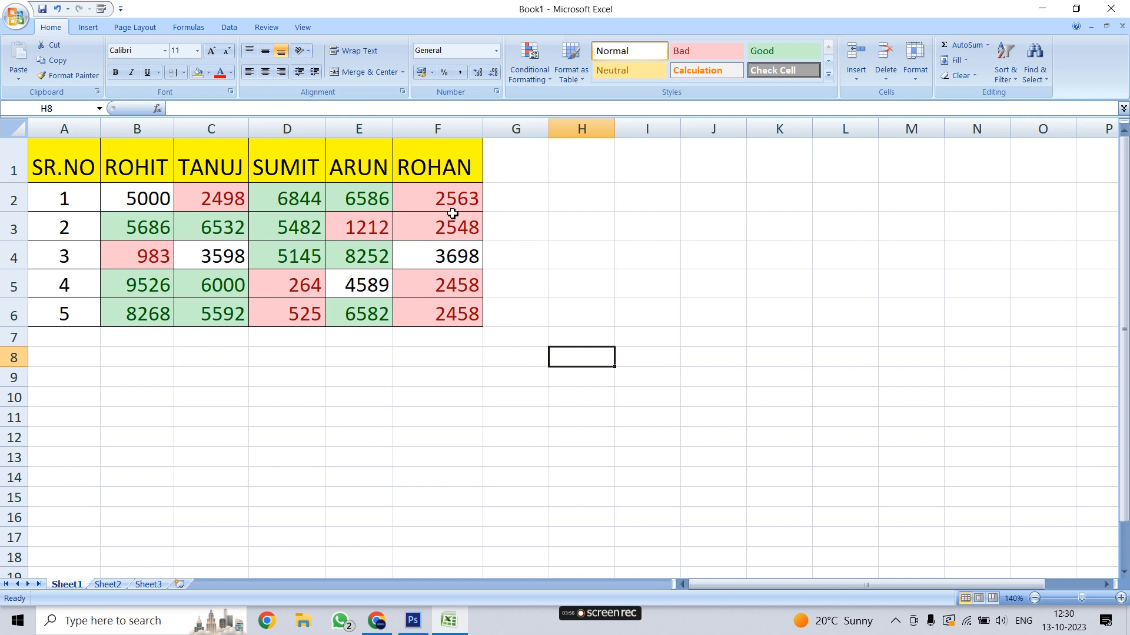
# - Clear the conditional formatting rules from cells B2:F6
pyautogui.click(544, 205)
pyautogui.moveTo(141, 203); pyautogui.dragTo(444, 309)
pyautogui.click(532, 76)
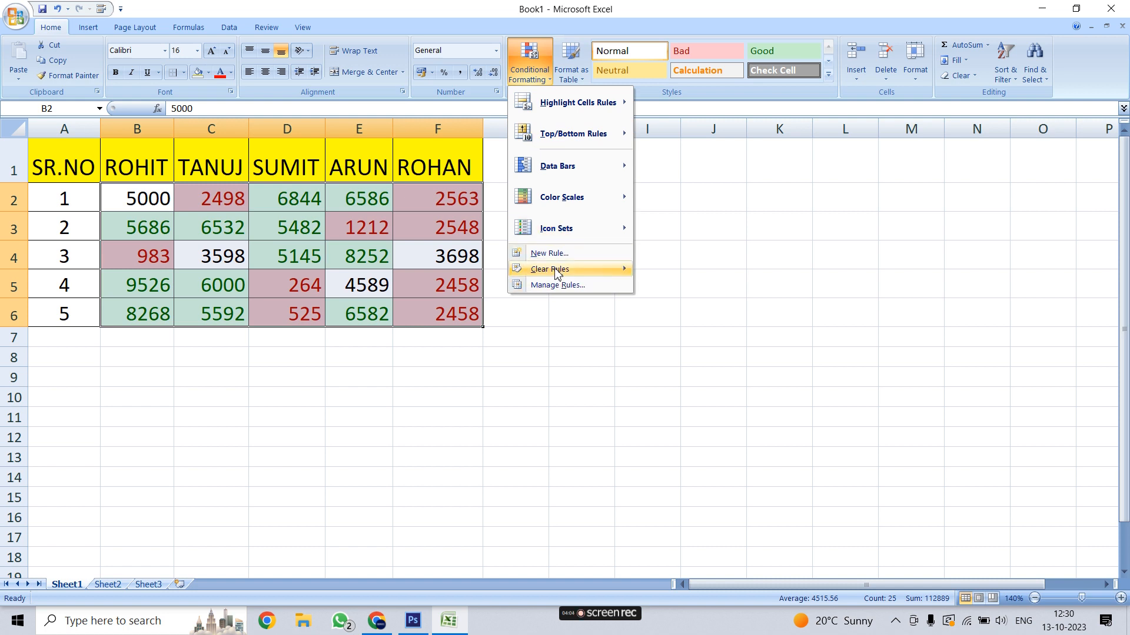
pyautogui.moveTo(585, 272)
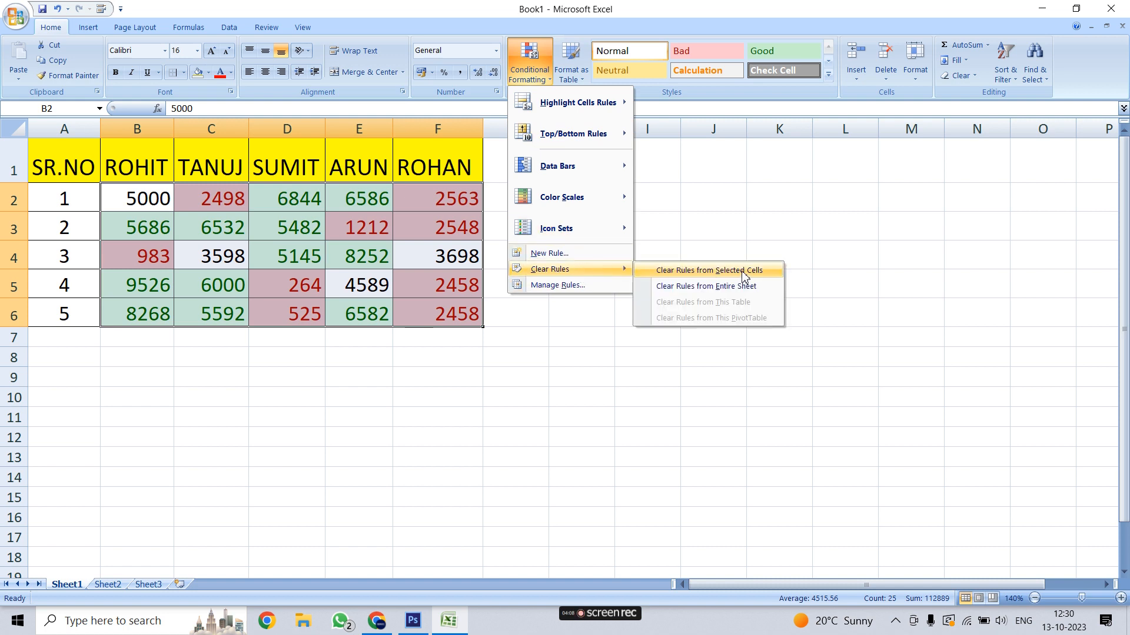
pyautogui.click(730, 272)
pyautogui.moveTo(494, 338); pyautogui.dragTo(438, 338)
pyautogui.click(574, 254)
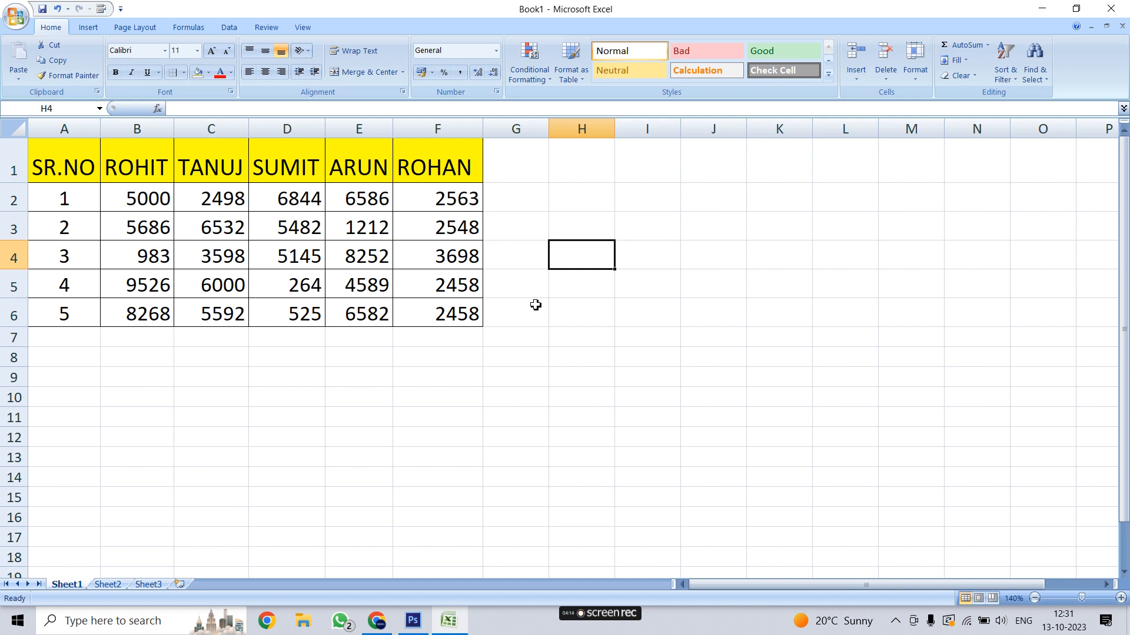
pyautogui.click(518, 168)
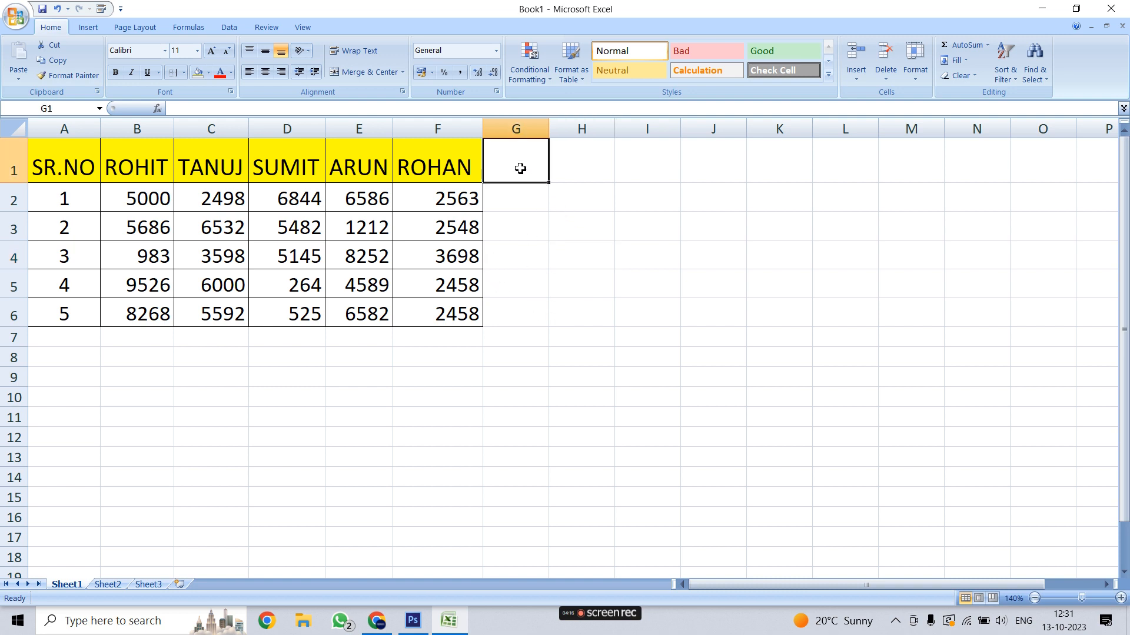
pyautogui.rightClick(530, 73)
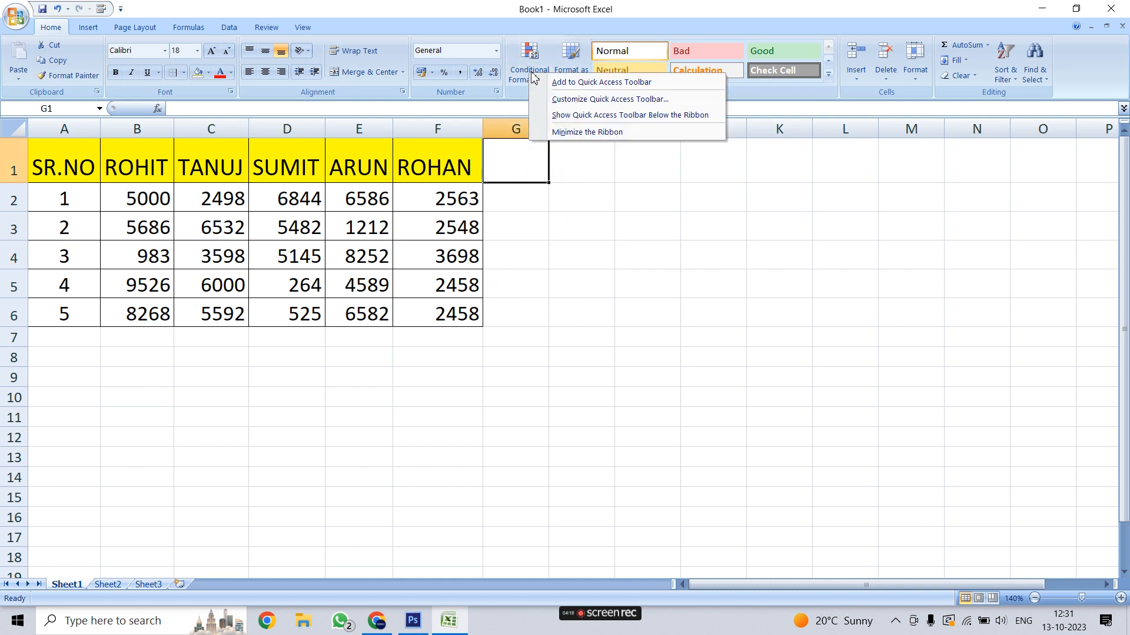
pyautogui.click(529, 69)
pyautogui.click(330, 262)
# - Try a Between highlight rule on cells B2:F6 for values from 3000 to 5000, and dismiss it without applying
pyautogui.moveTo(132, 203); pyautogui.dragTo(445, 314)
pyautogui.click(530, 68)
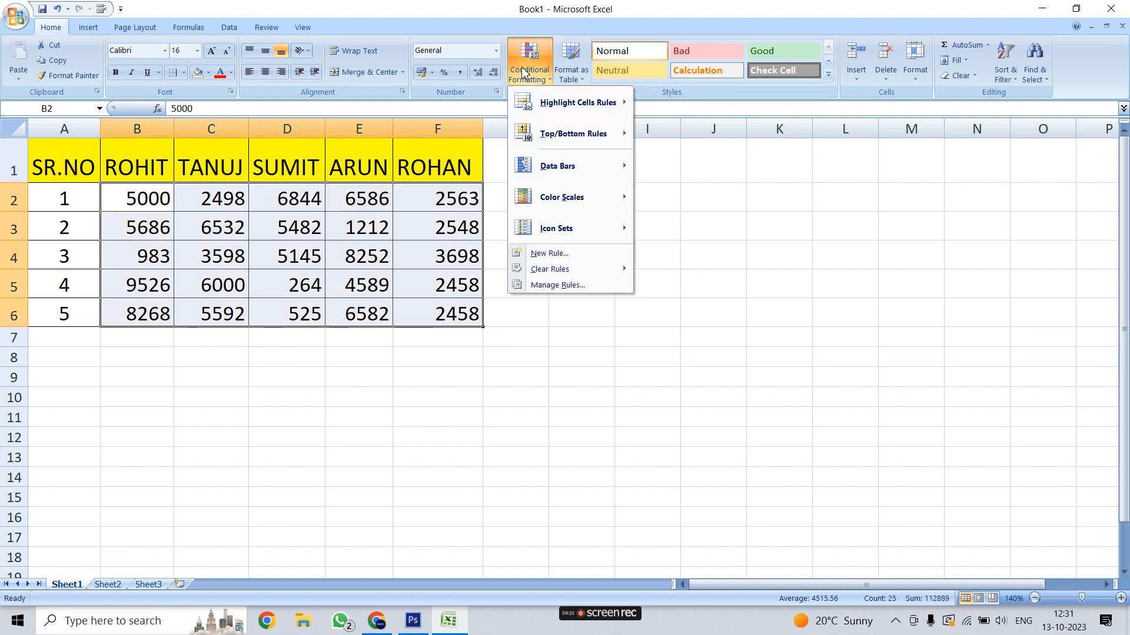
pyautogui.moveTo(620, 105)
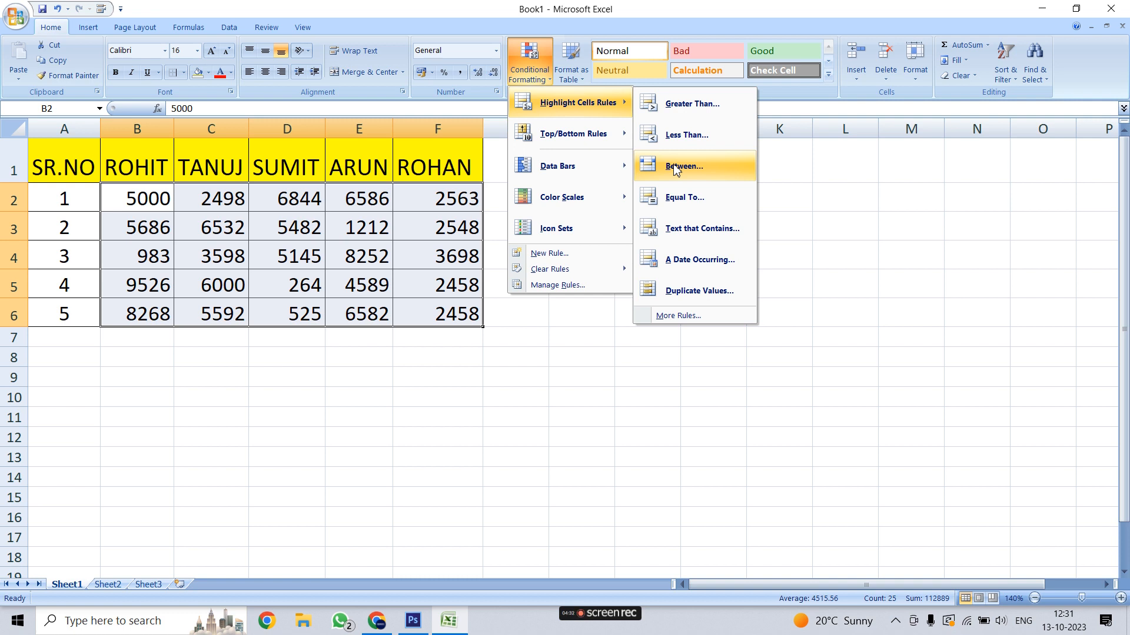
pyautogui.click(718, 167)
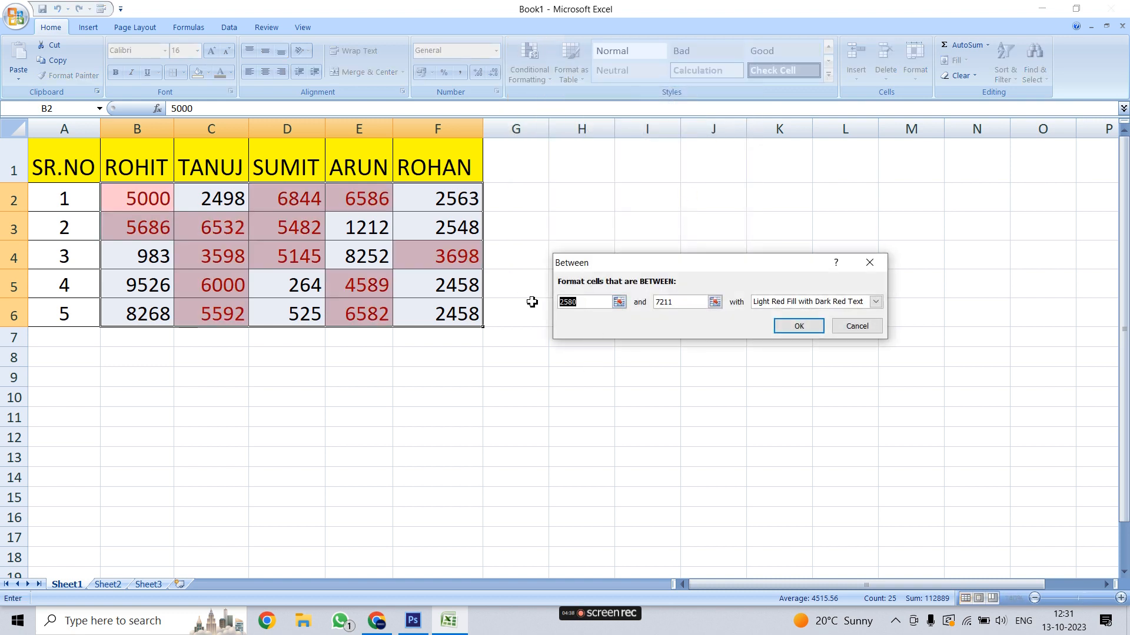
pyautogui.write('3000')
pyautogui.press('Tab')
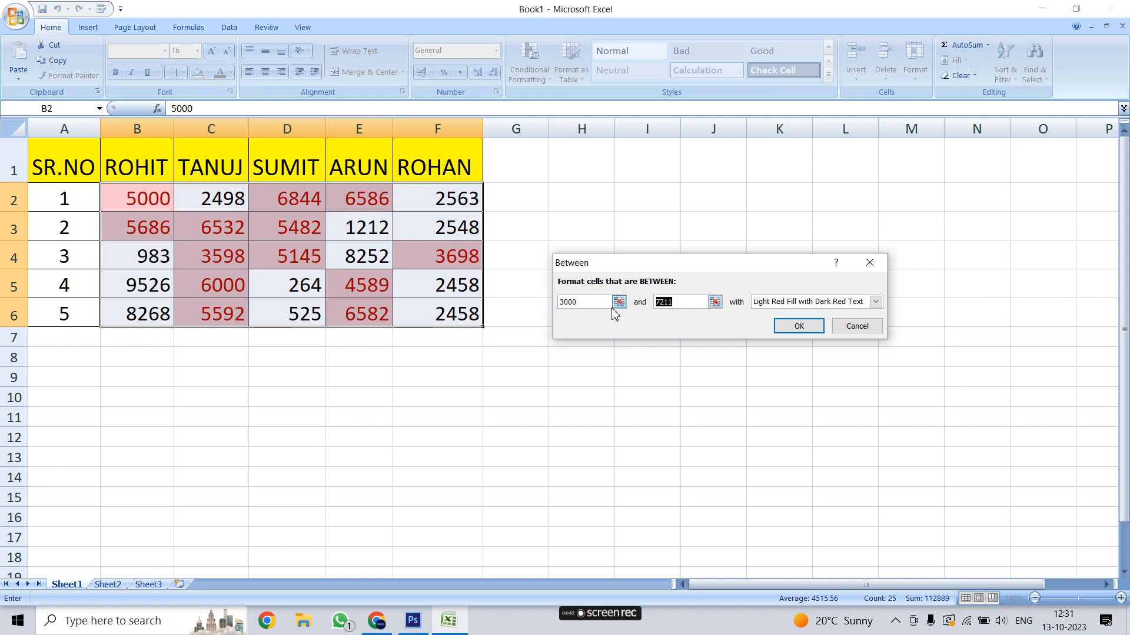
pyautogui.write('5000')
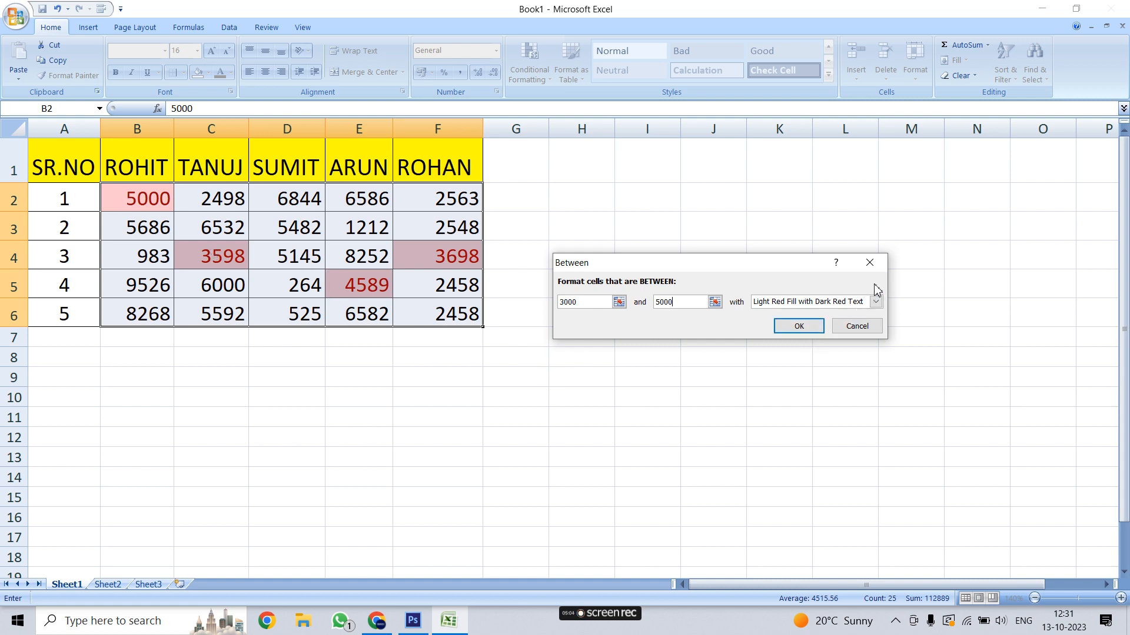
pyautogui.click(869, 263)
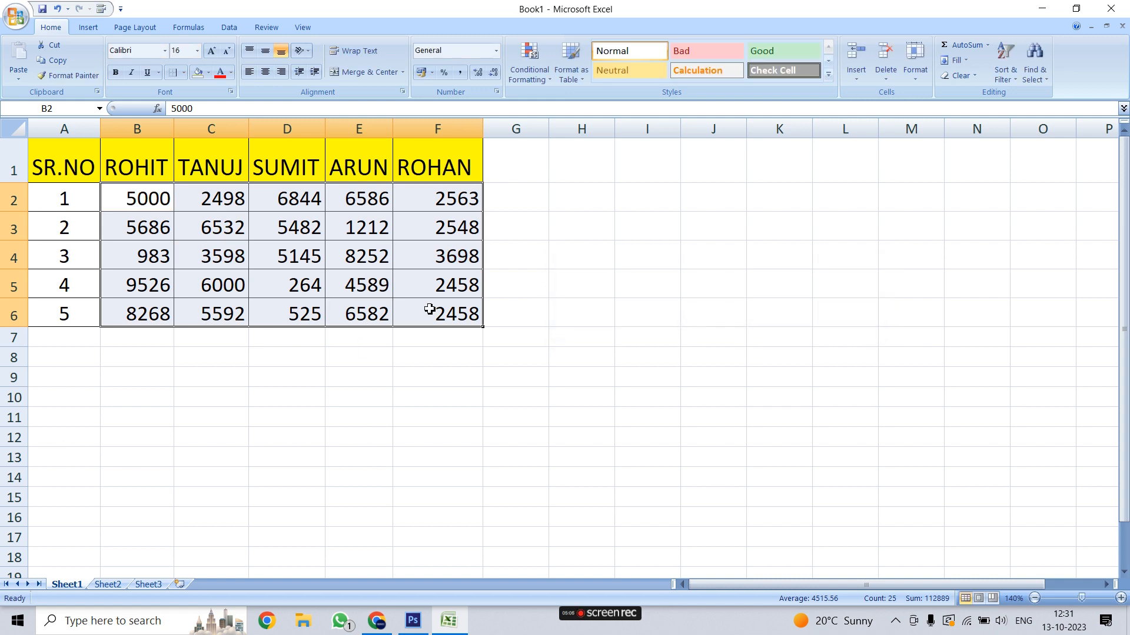
pyautogui.click(536, 71)
pyautogui.moveTo(547, 102)
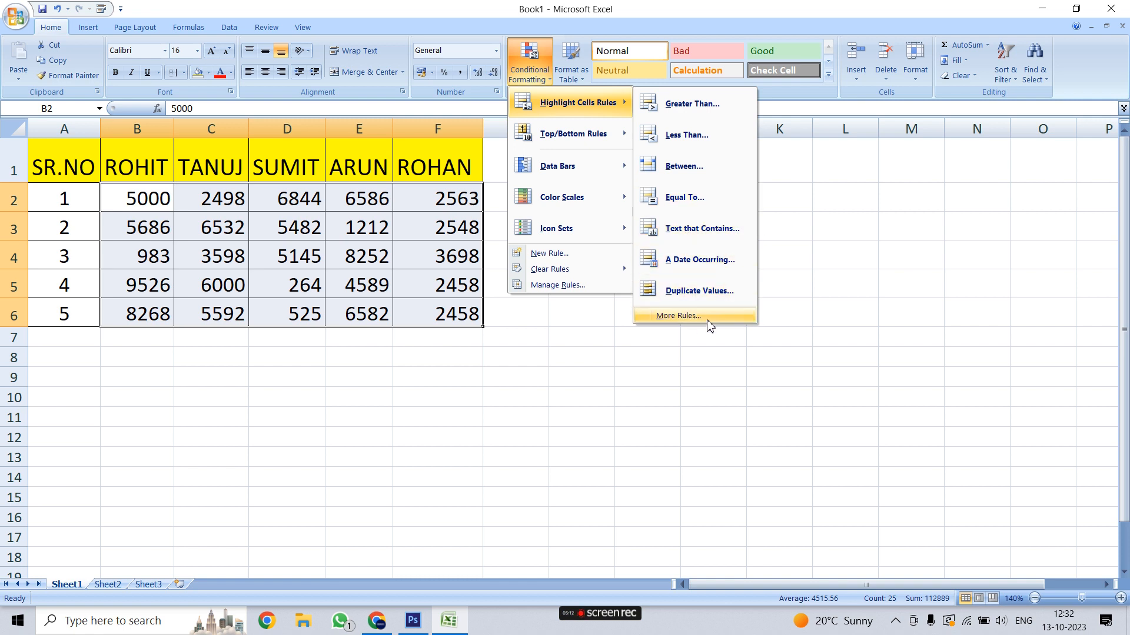
pyautogui.click(798, 201)
# - Try a Top 10 Items rule on cells B2:F6, reducing the number of ranked items step by step to 1
pyautogui.click(532, 73)
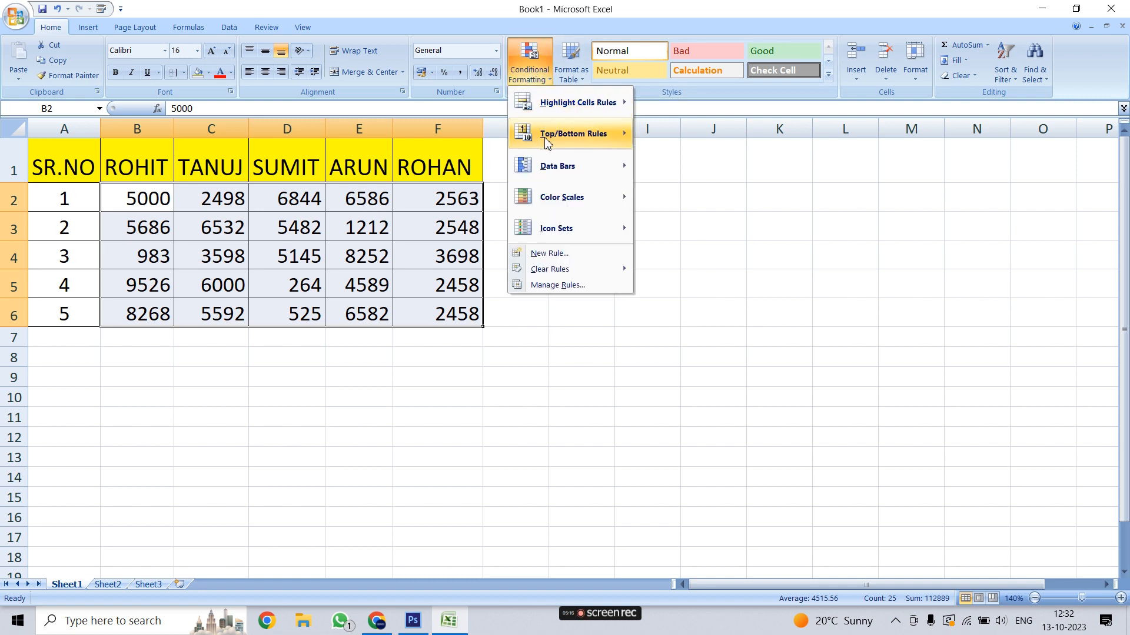
pyautogui.moveTo(547, 141)
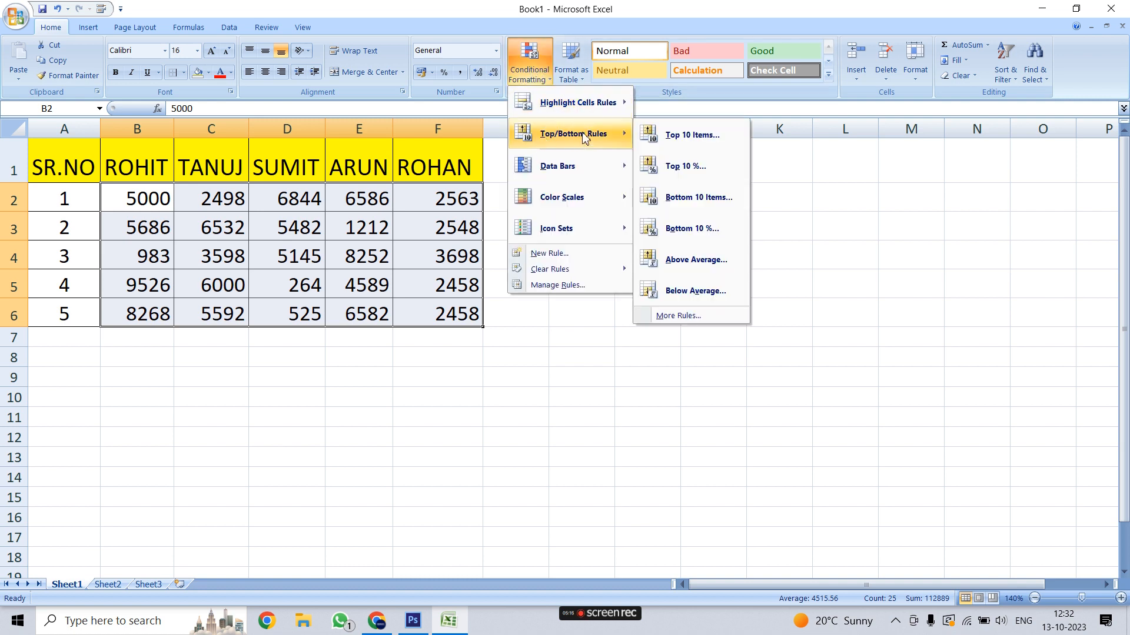
pyautogui.click(714, 132)
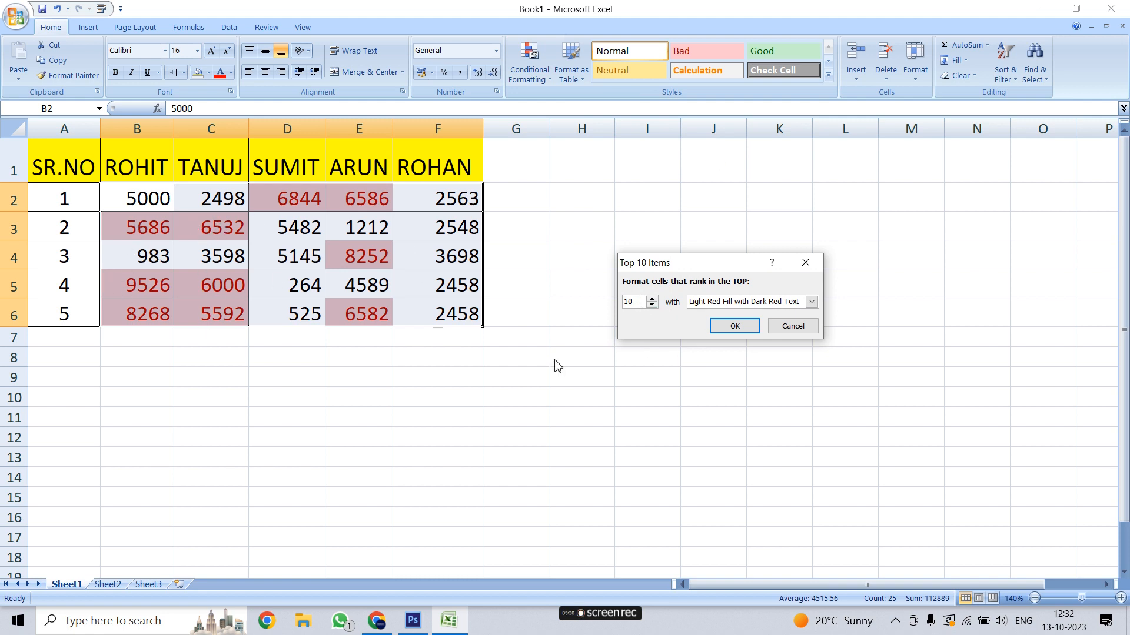
pyautogui.click(651, 304)
pyautogui.click(651, 304)
pyautogui.click(651, 305)
pyautogui.click(652, 305)
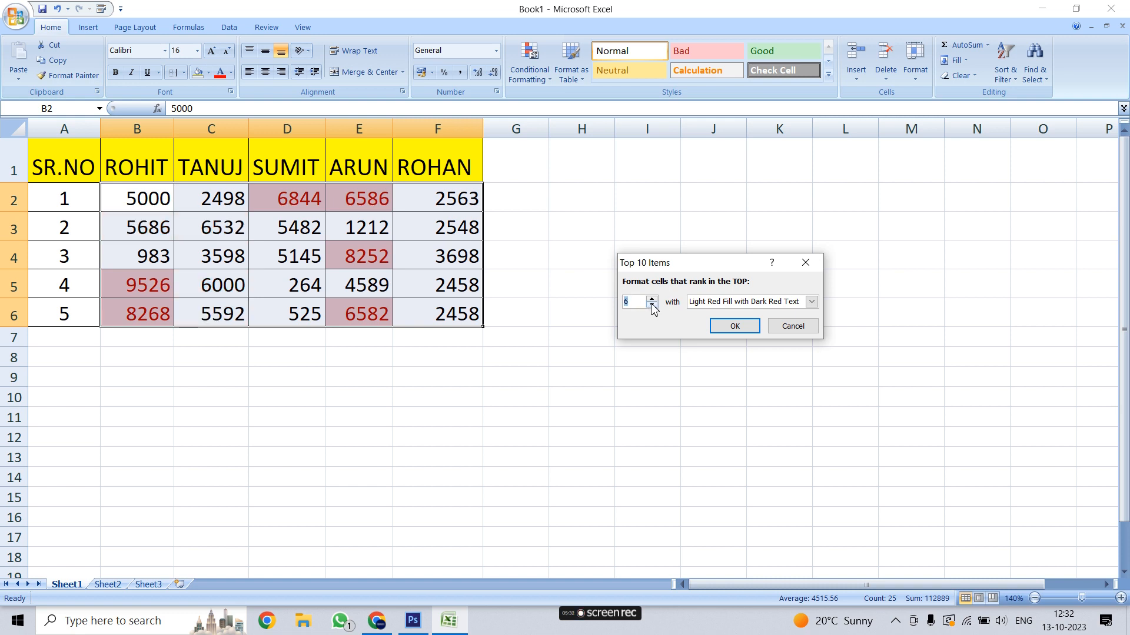
pyautogui.click(651, 304)
pyautogui.click(651, 305)
pyautogui.click(651, 304)
pyautogui.click(651, 305)
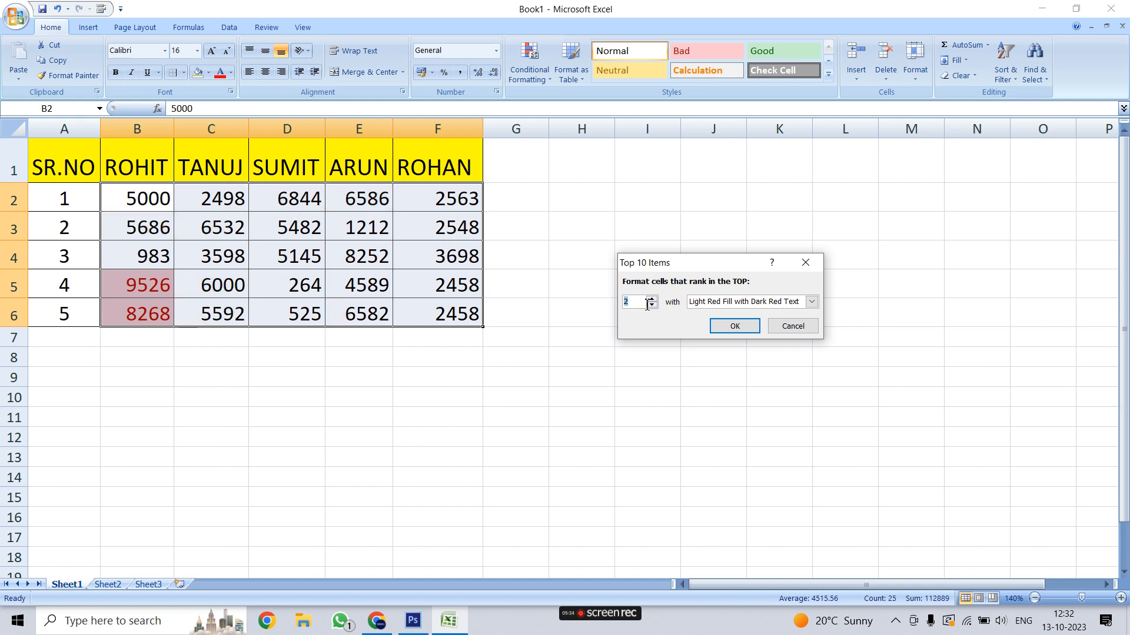
pyautogui.click(651, 305)
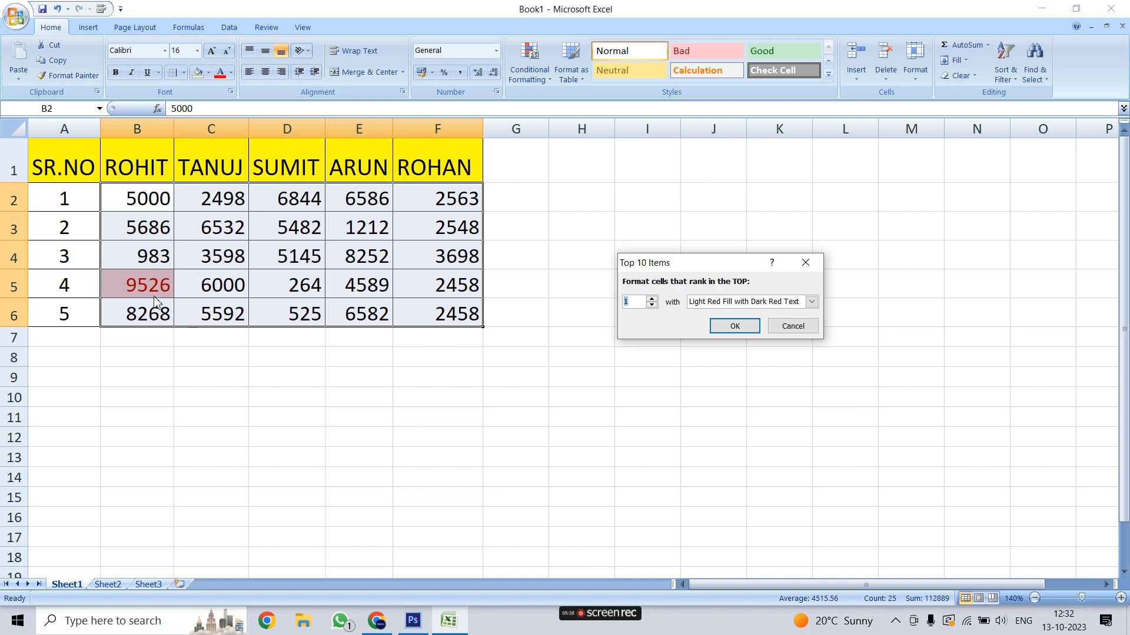
# - Try the Top 10 Items rule with 8 items and Light Red Fill, and cancel it
pyautogui.click(651, 299)
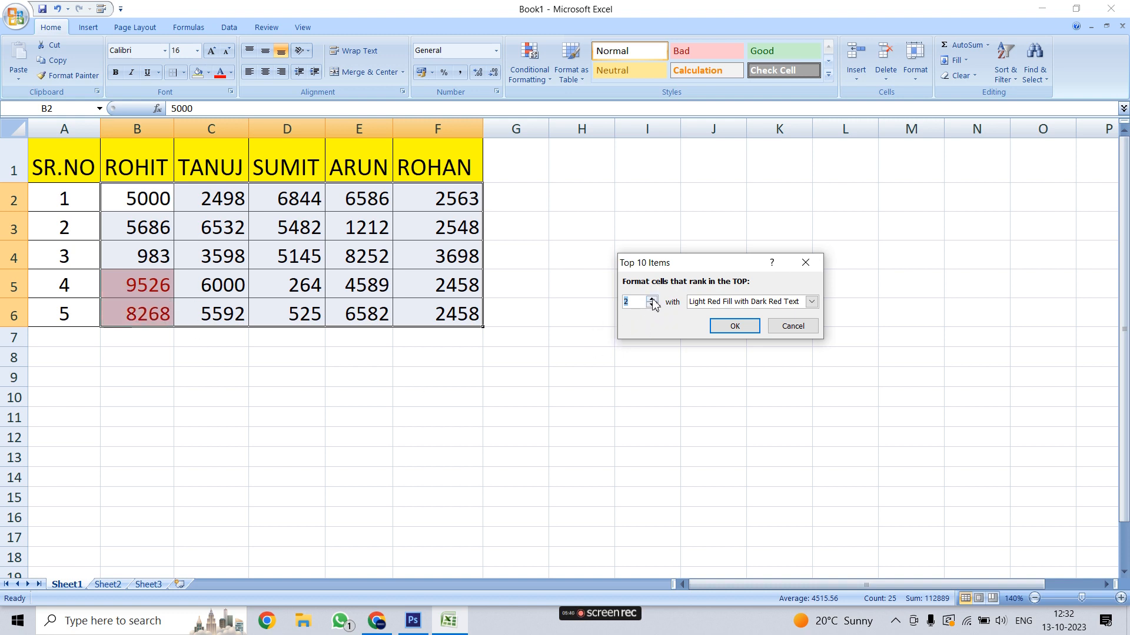
pyautogui.click(651, 300)
pyautogui.click(651, 299)
pyautogui.click(651, 300)
pyautogui.click(651, 299)
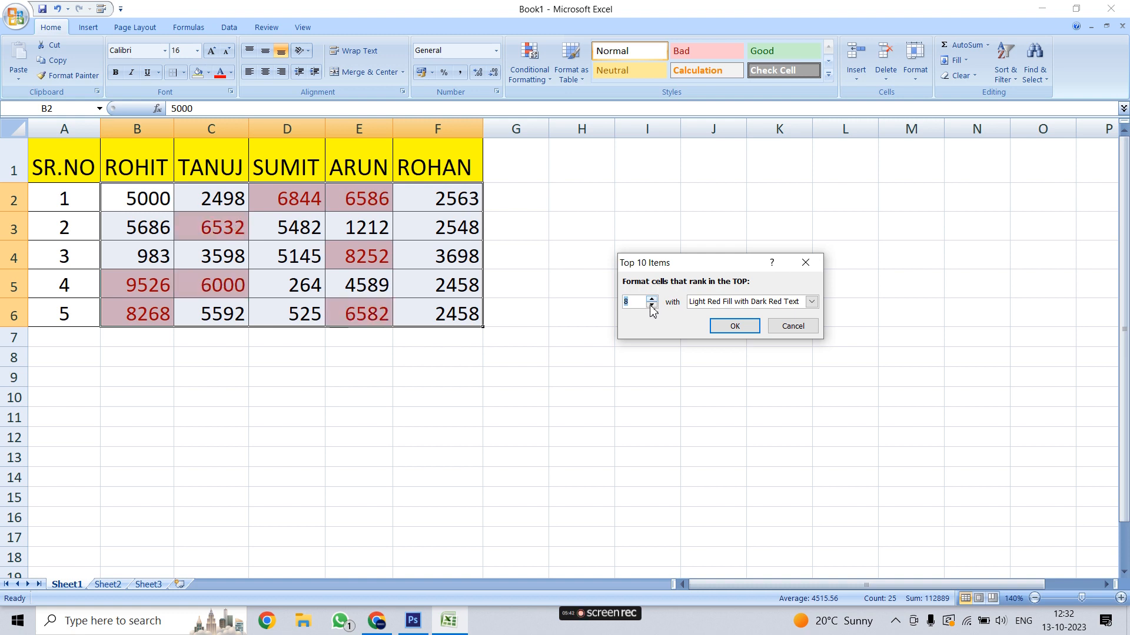
pyautogui.click(811, 301)
pyautogui.click(752, 343)
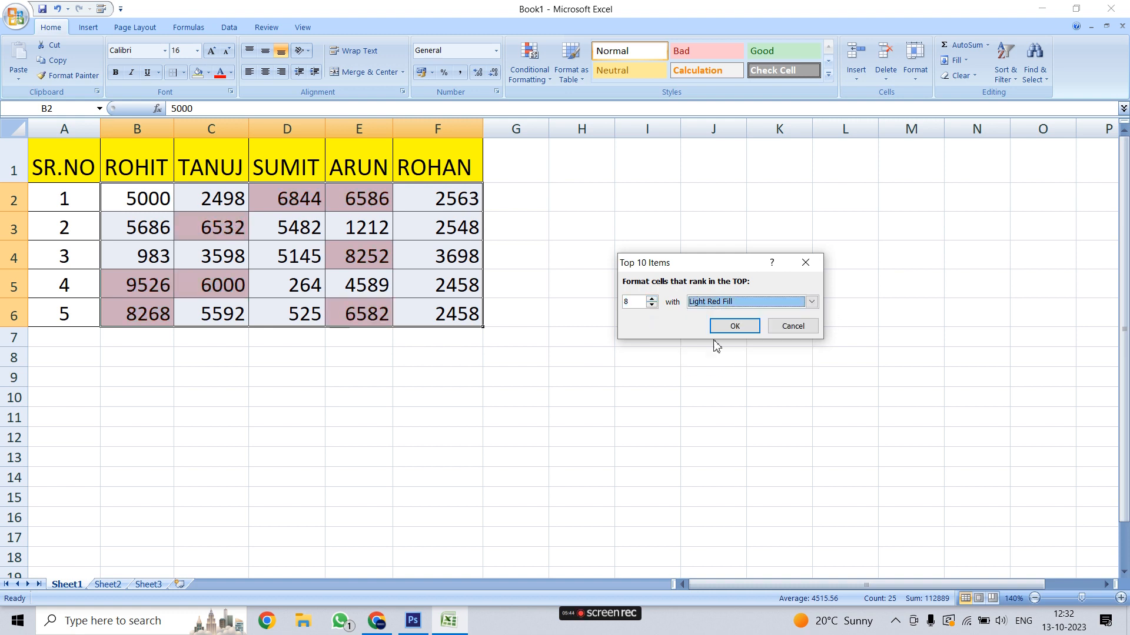
pyautogui.click(788, 328)
# - Preview the Top 10% rule on cells B2:F6 at 10 percent, and cancel it
pyautogui.click(530, 64)
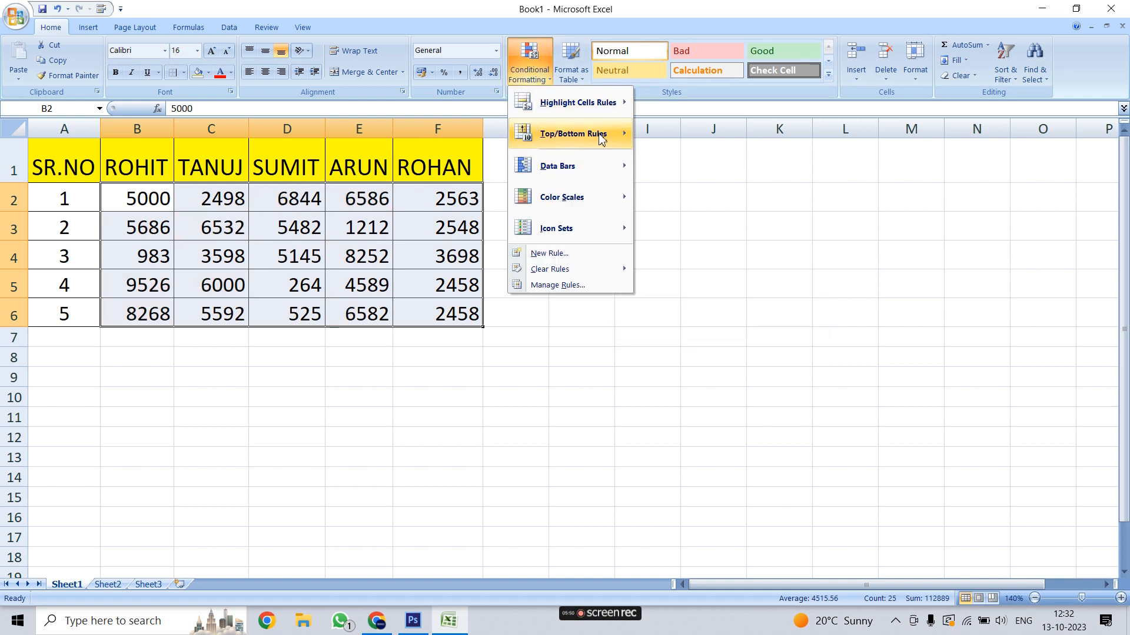
pyautogui.moveTo(616, 136)
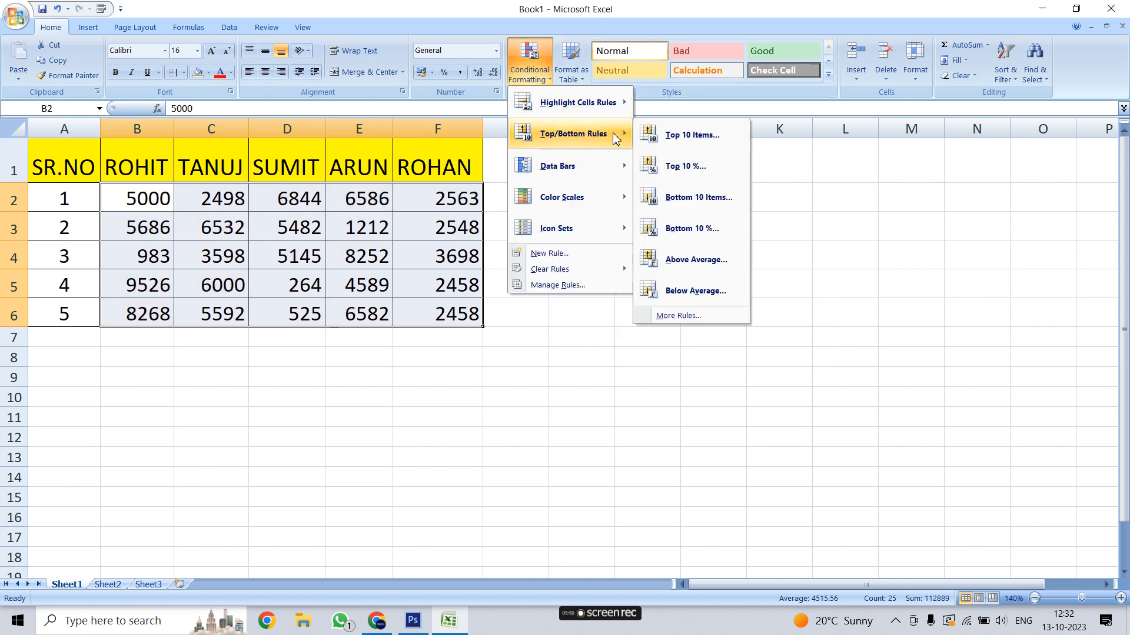
pyautogui.click(696, 172)
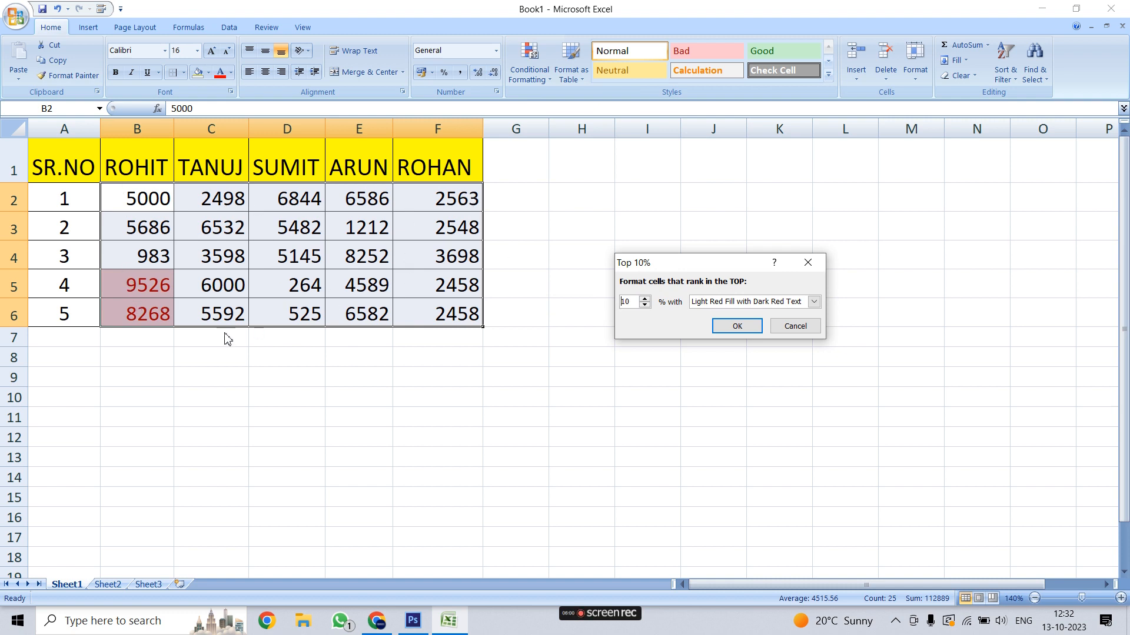
pyautogui.click(796, 327)
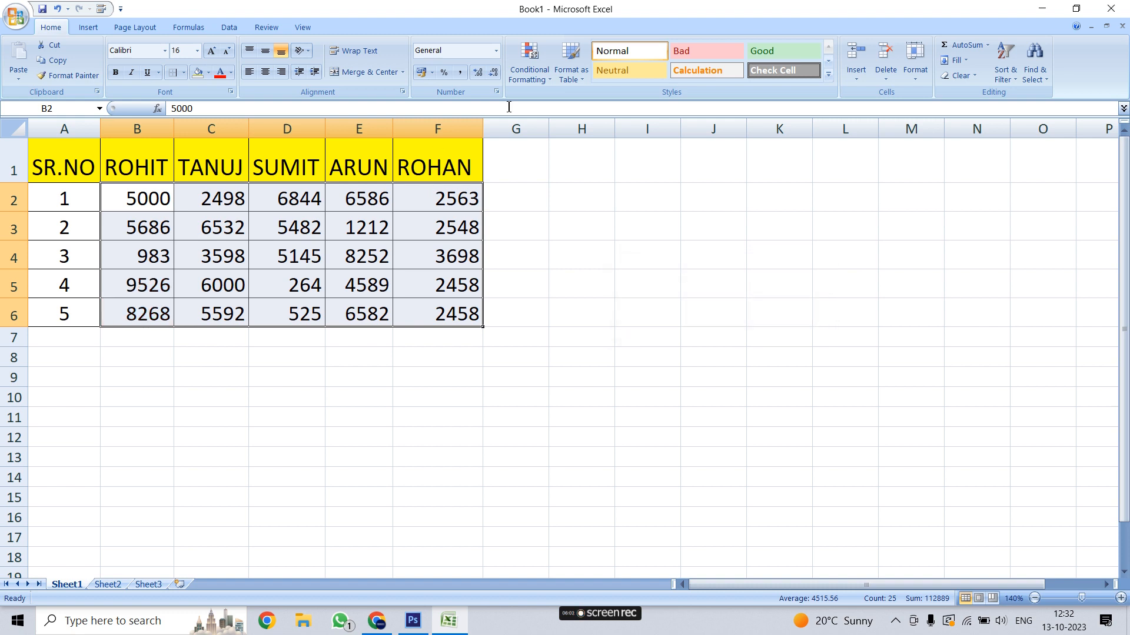
# - Apply light blue data bars to cells B2:F6
pyautogui.click(532, 66)
pyautogui.moveTo(579, 136)
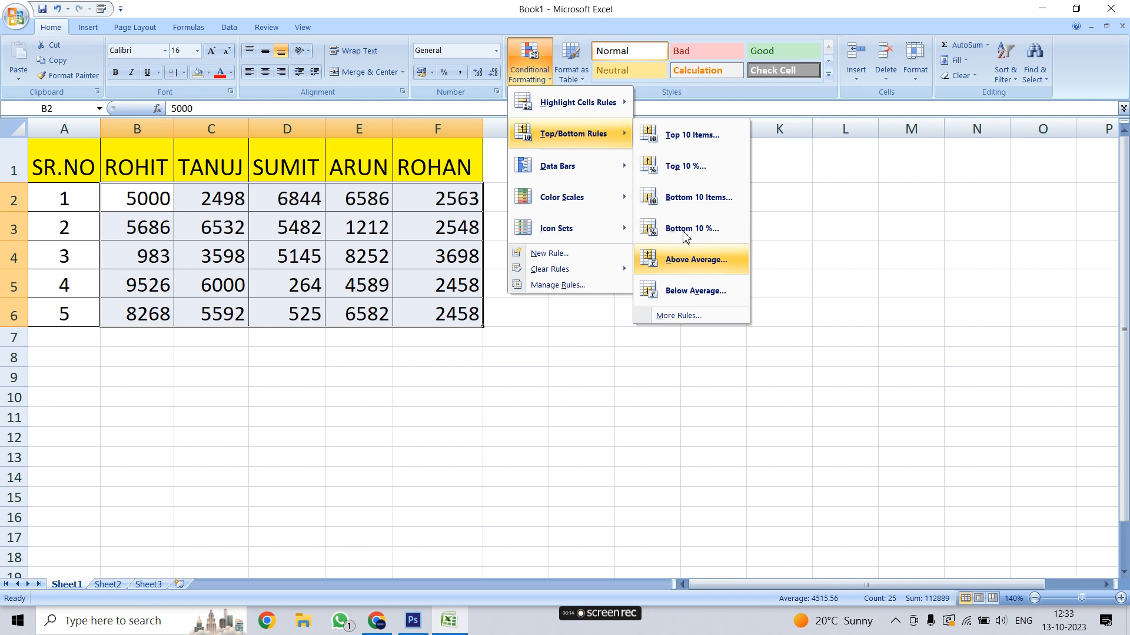
pyautogui.moveTo(570, 169)
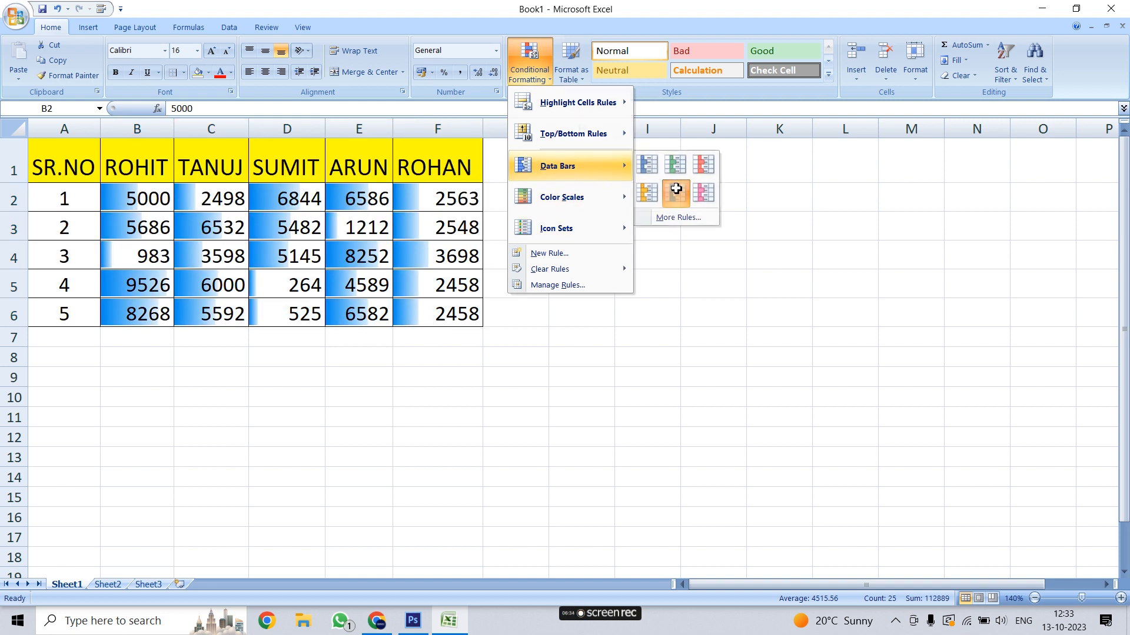
pyautogui.click(677, 190)
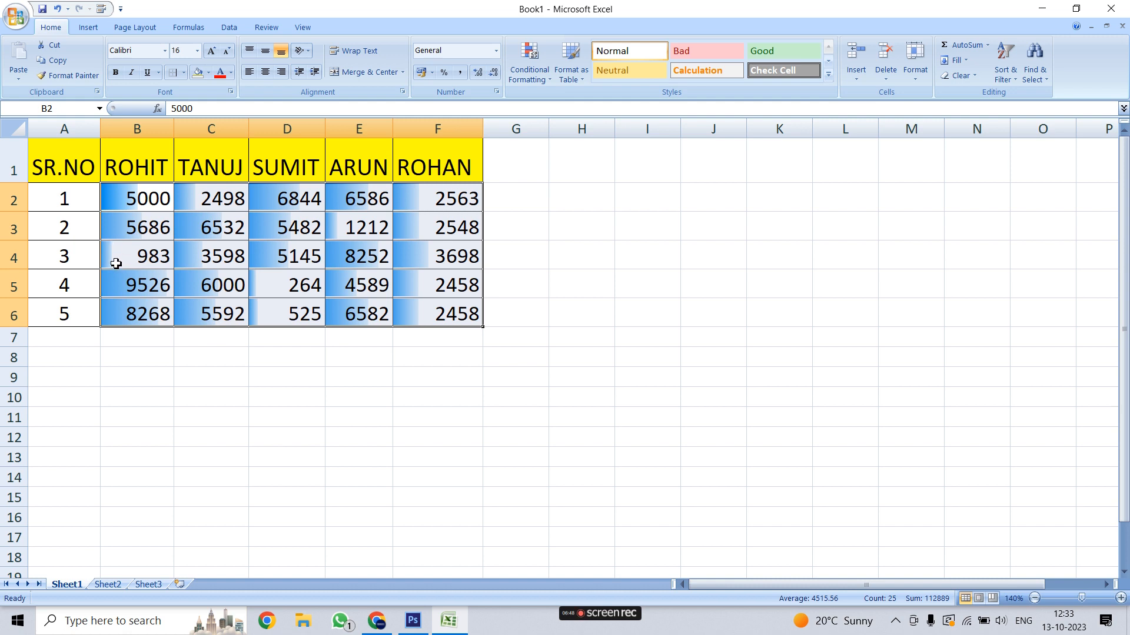
# - Clear the data bar rules from the selected cells B2:F6
pyautogui.click(529, 58)
pyautogui.click(596, 391)
pyautogui.moveTo(130, 197); pyautogui.dragTo(434, 312)
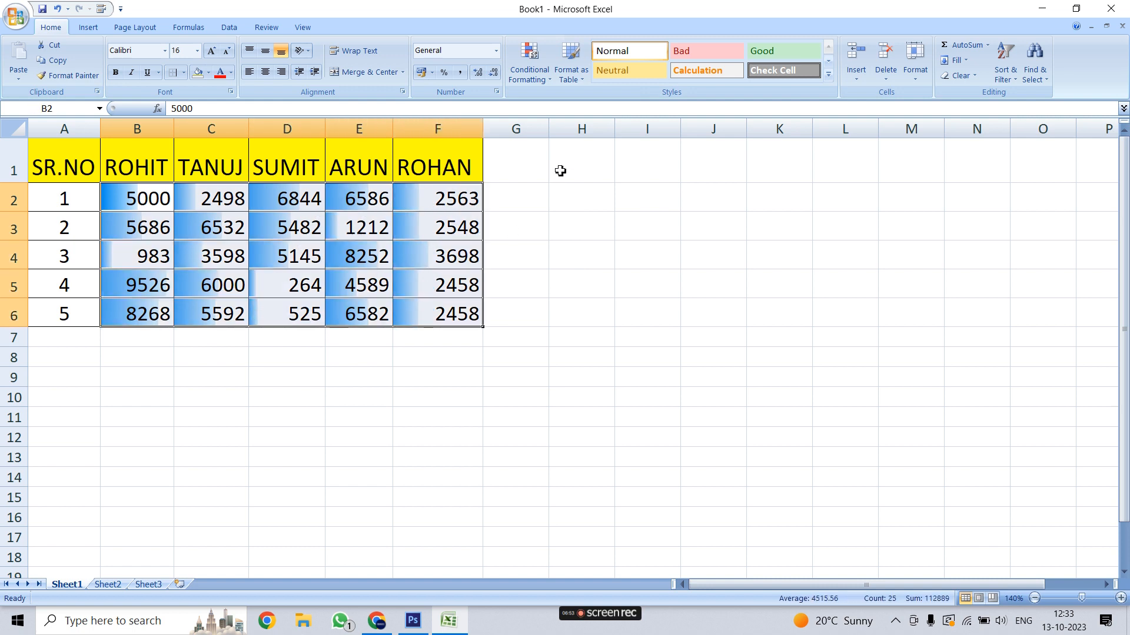
pyautogui.click(532, 71)
pyautogui.moveTo(557, 272)
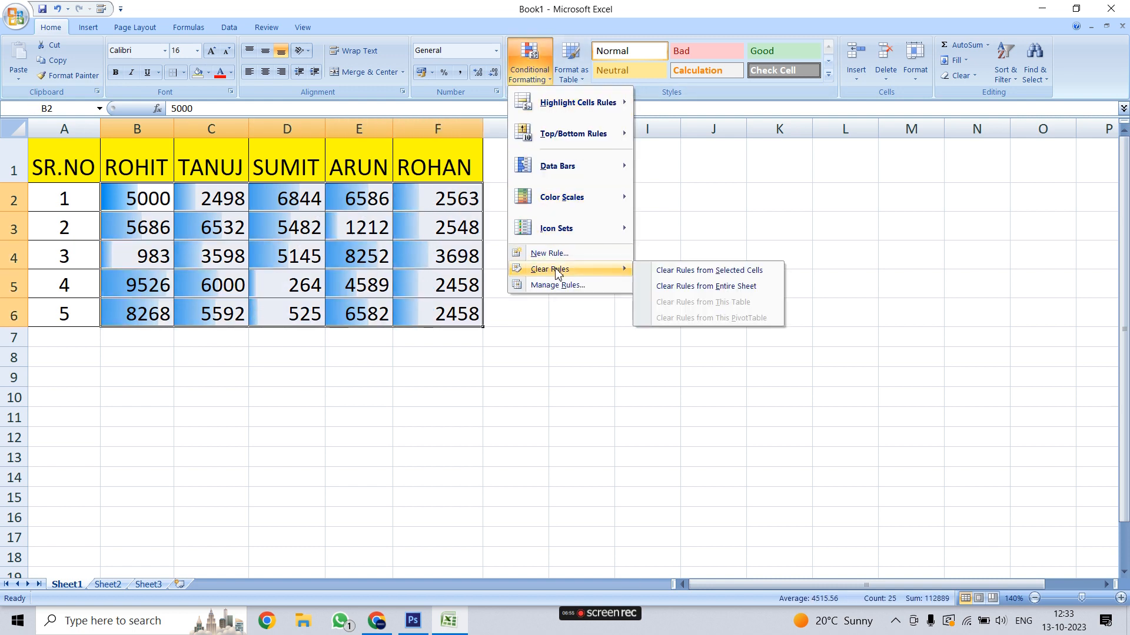
pyautogui.click(714, 271)
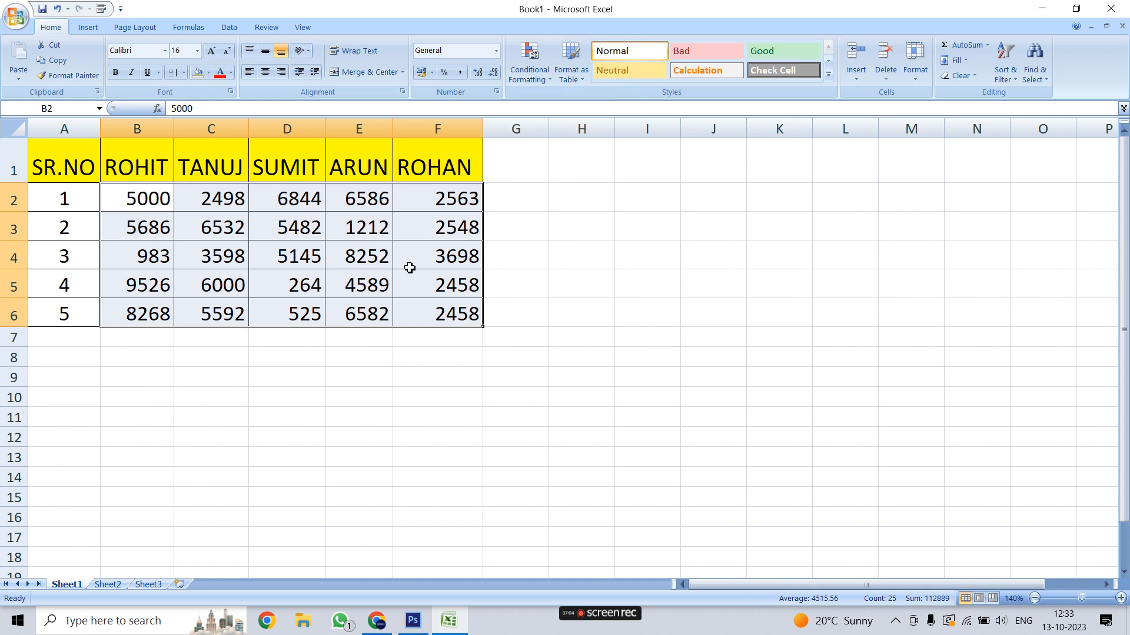
# - Preview the data bar, color scale and icon set styles on cells B2:F6 without applying any
pyautogui.click(544, 70)
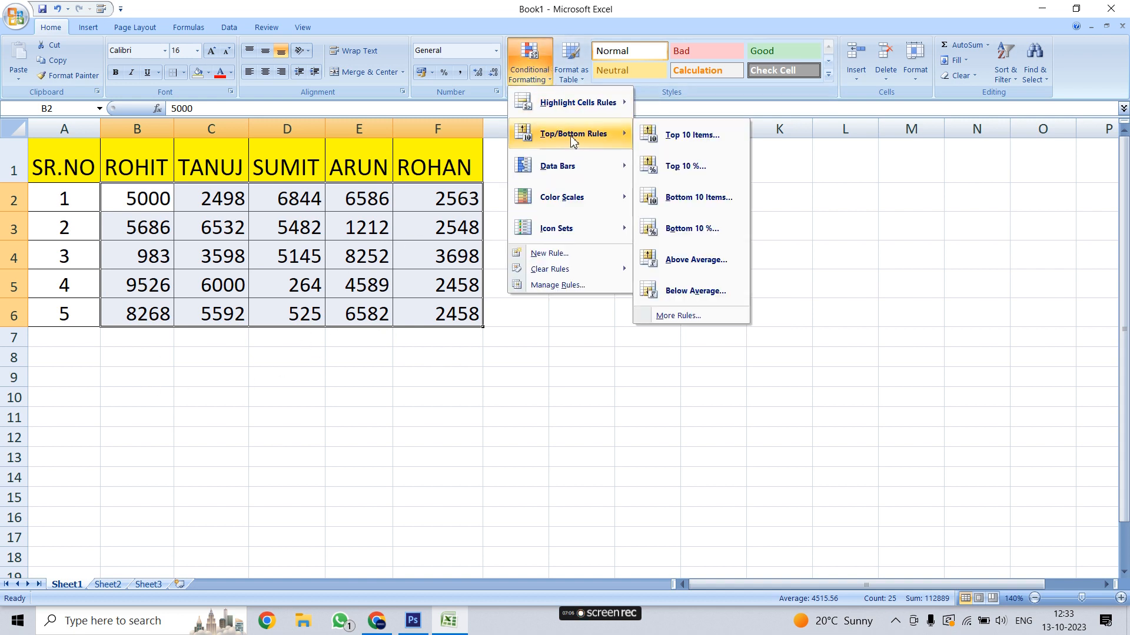
pyautogui.moveTo(575, 170)
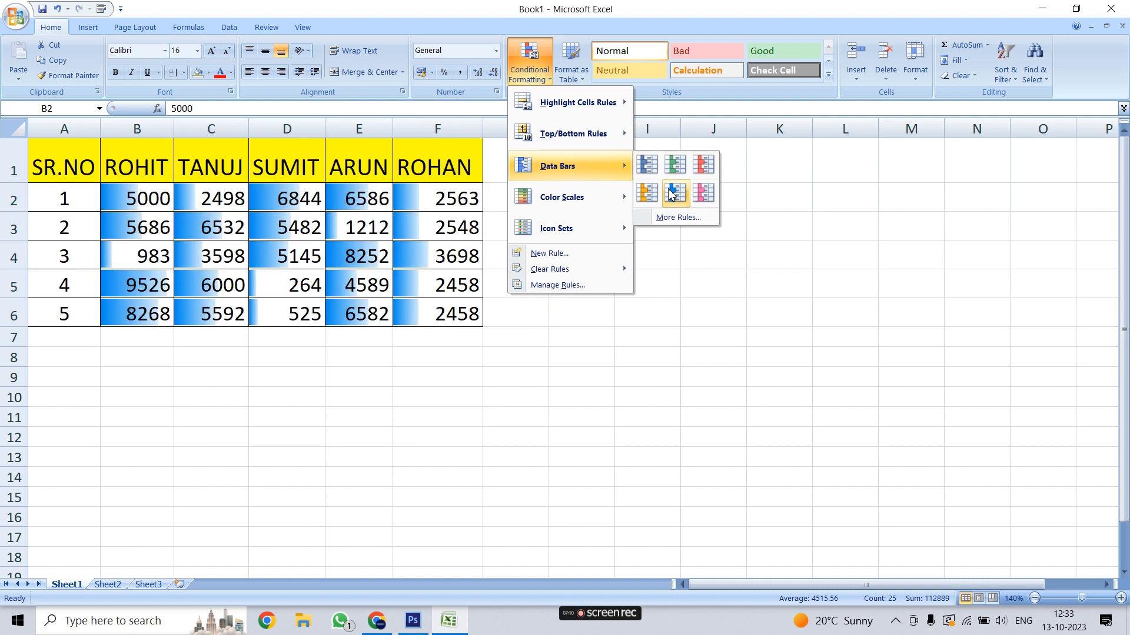
pyautogui.moveTo(575, 195)
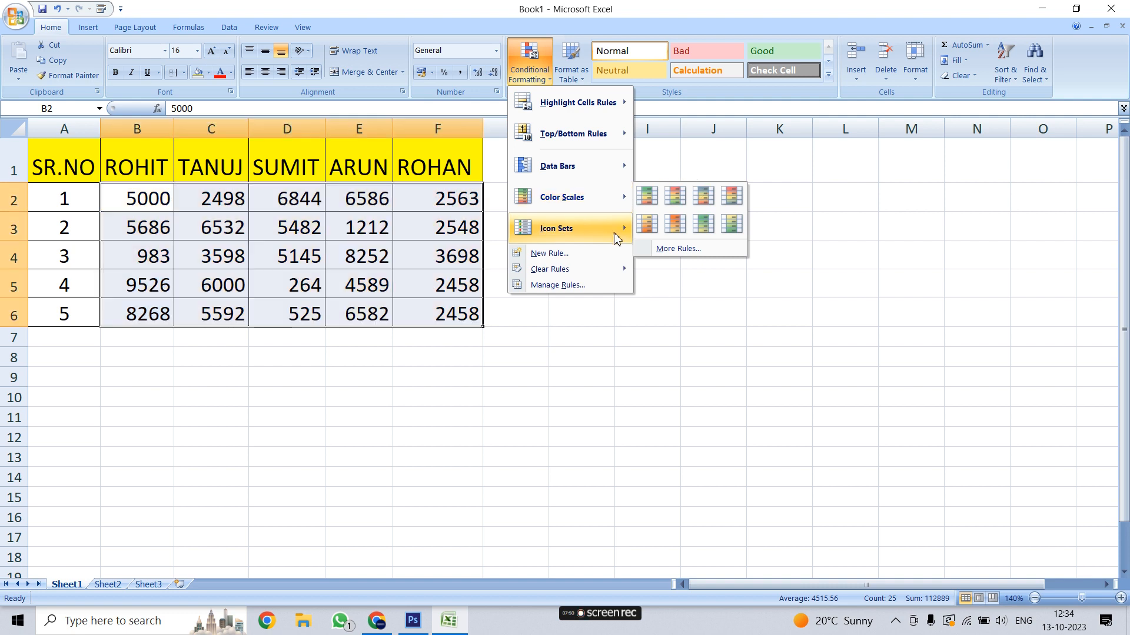
pyautogui.moveTo(612, 232)
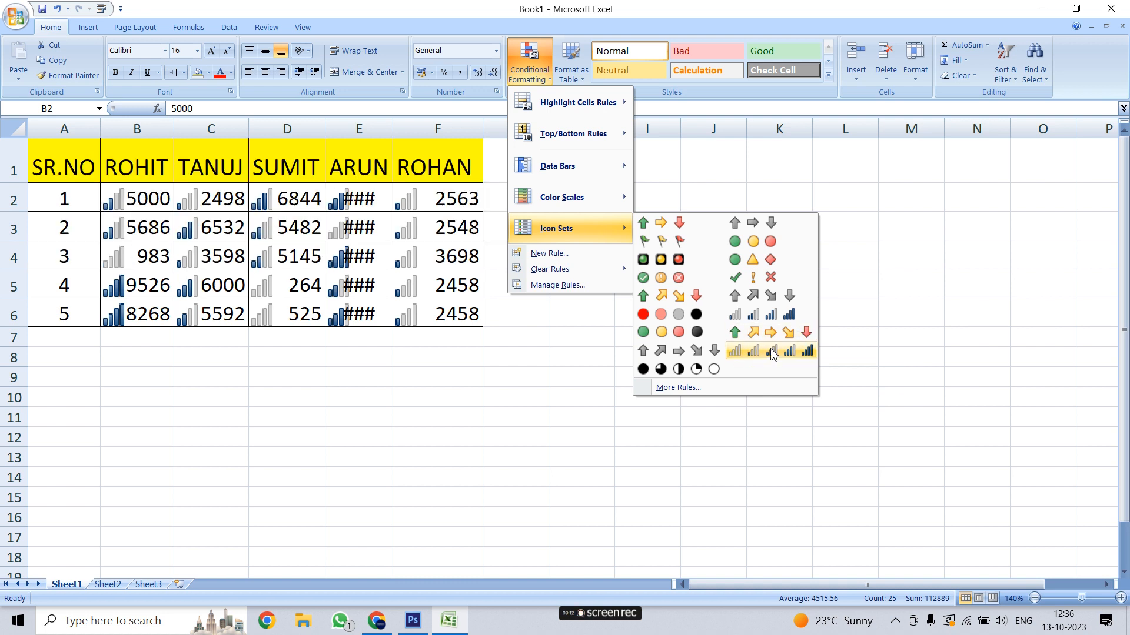
pyautogui.click(726, 189)
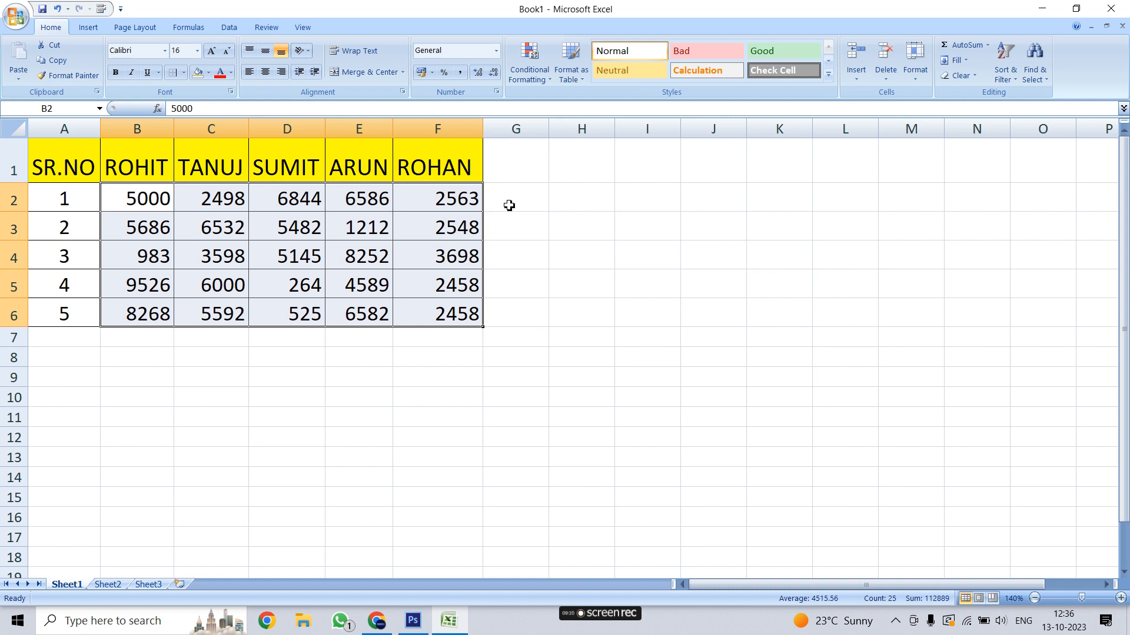
pyautogui.click(576, 84)
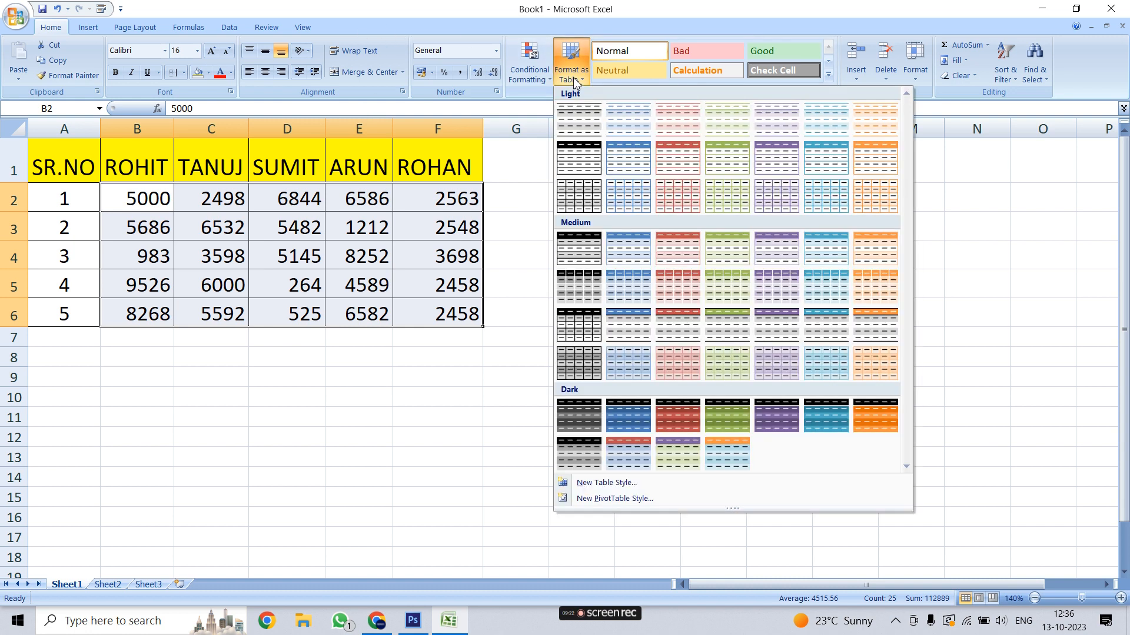
pyautogui.click(353, 440)
pyautogui.click(538, 228)
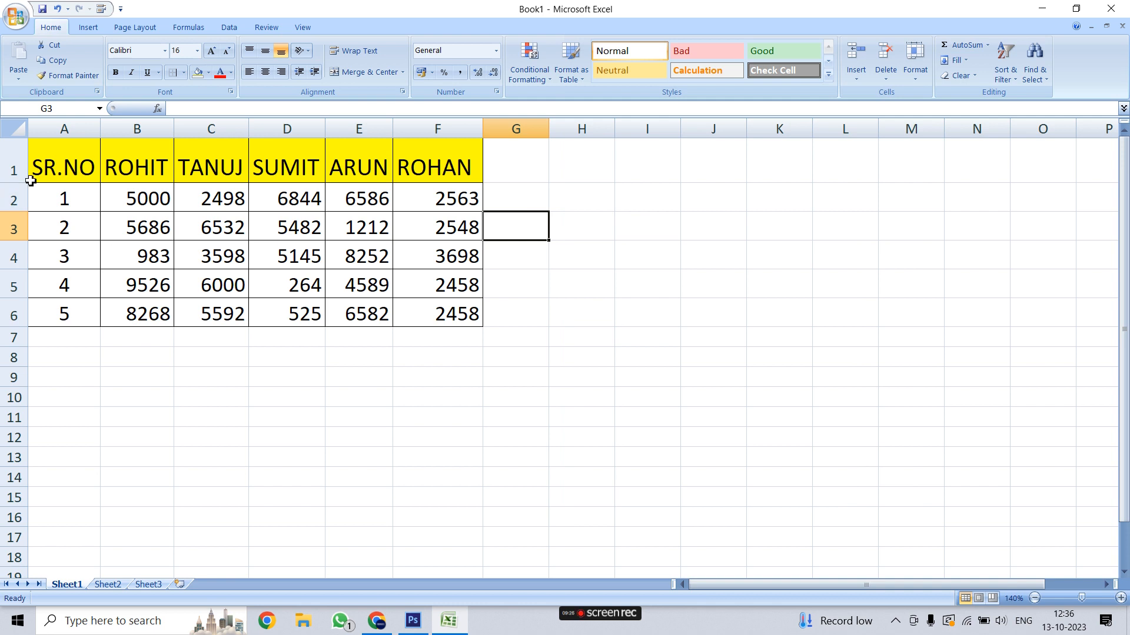
# - Format cells A1:F6 as a table with headers, using the dark aqua table style
pyautogui.moveTo(45, 158); pyautogui.dragTo(439, 318)
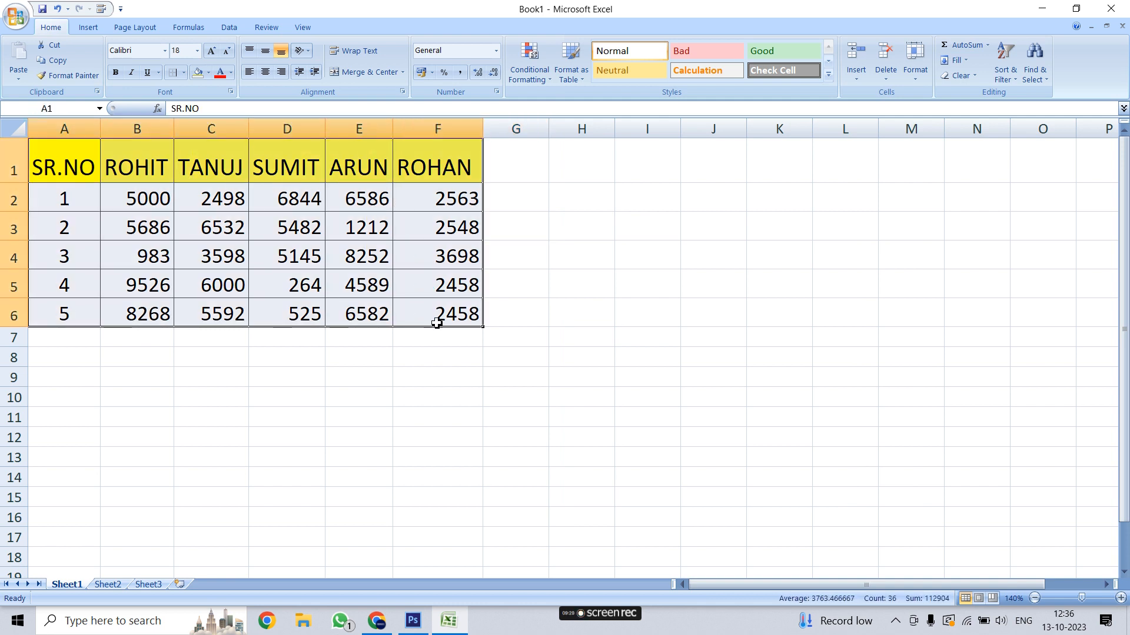
pyautogui.click(570, 66)
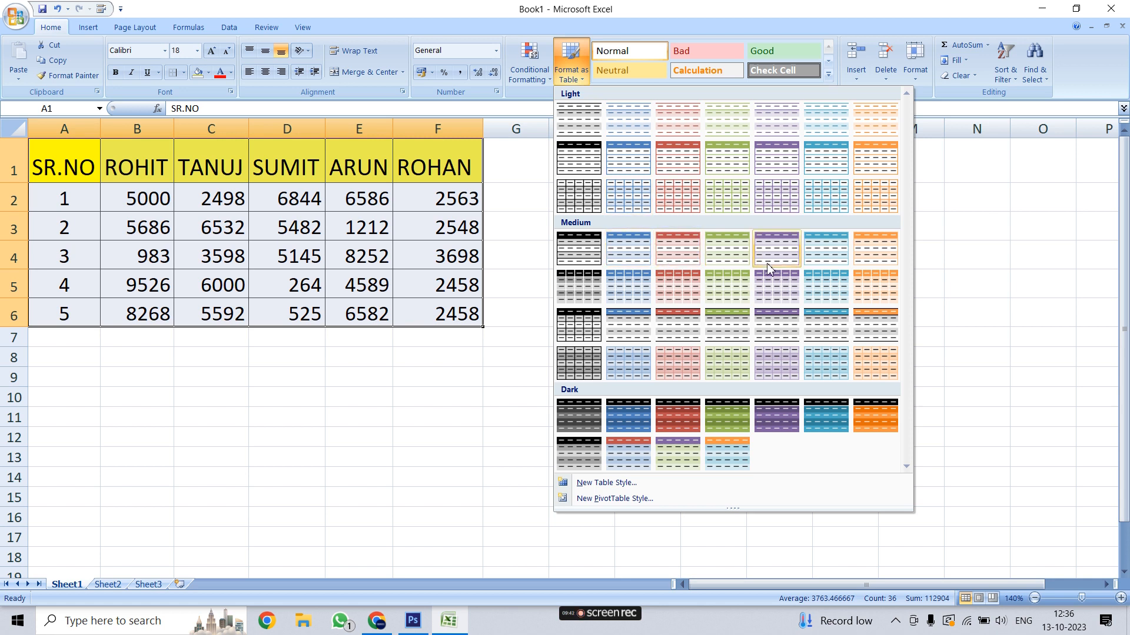
pyautogui.click(829, 420)
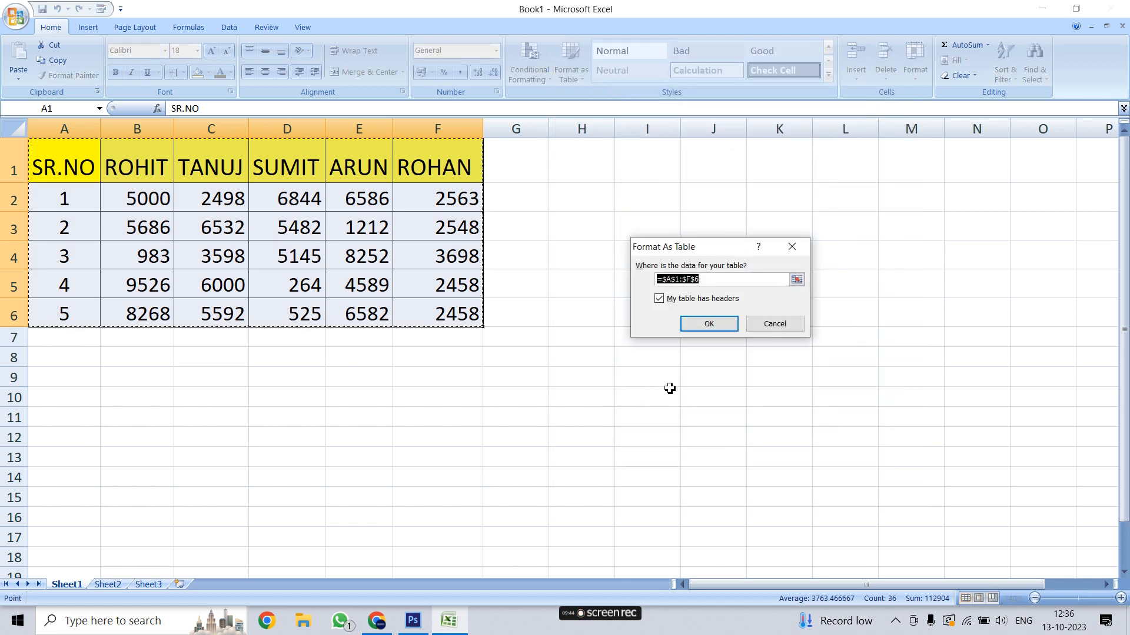
pyautogui.click(717, 328)
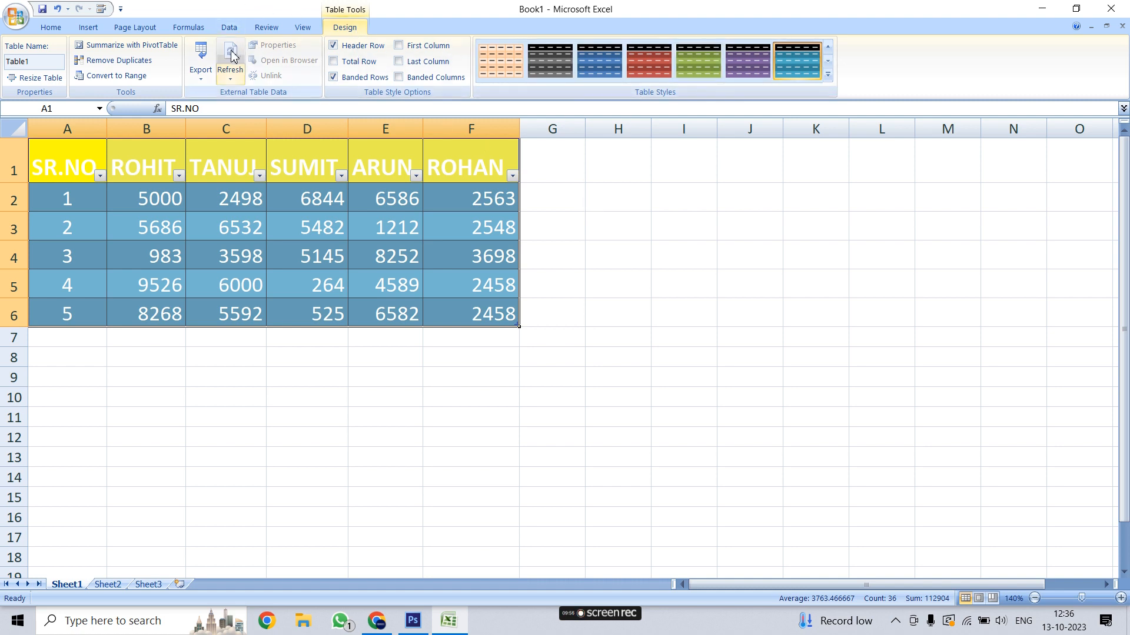
pyautogui.click(51, 27)
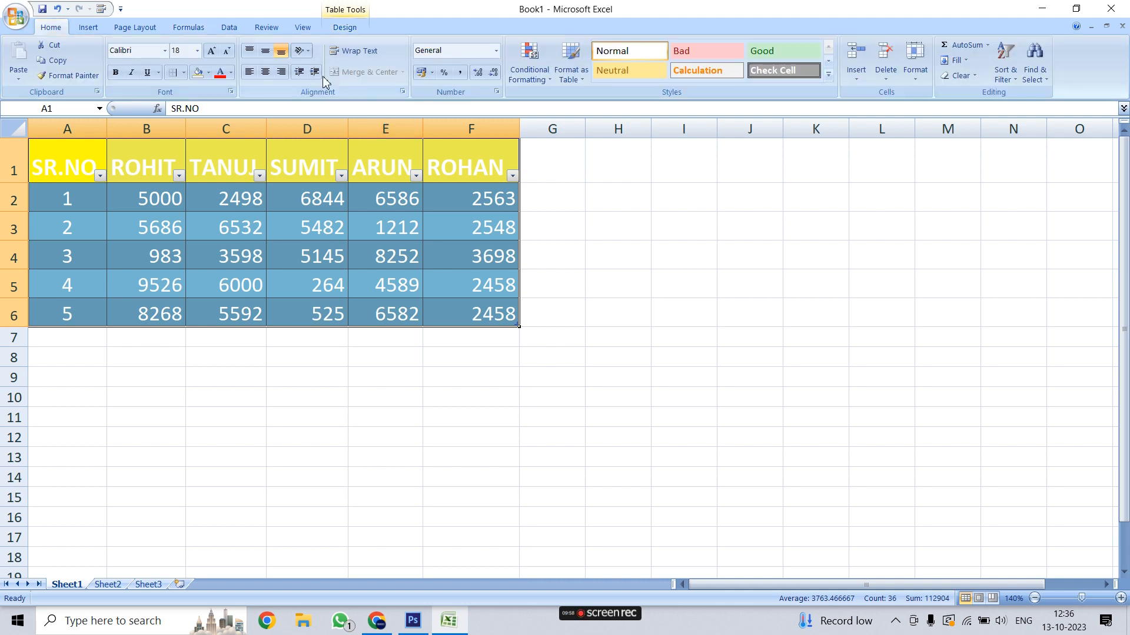
pyautogui.click(542, 203)
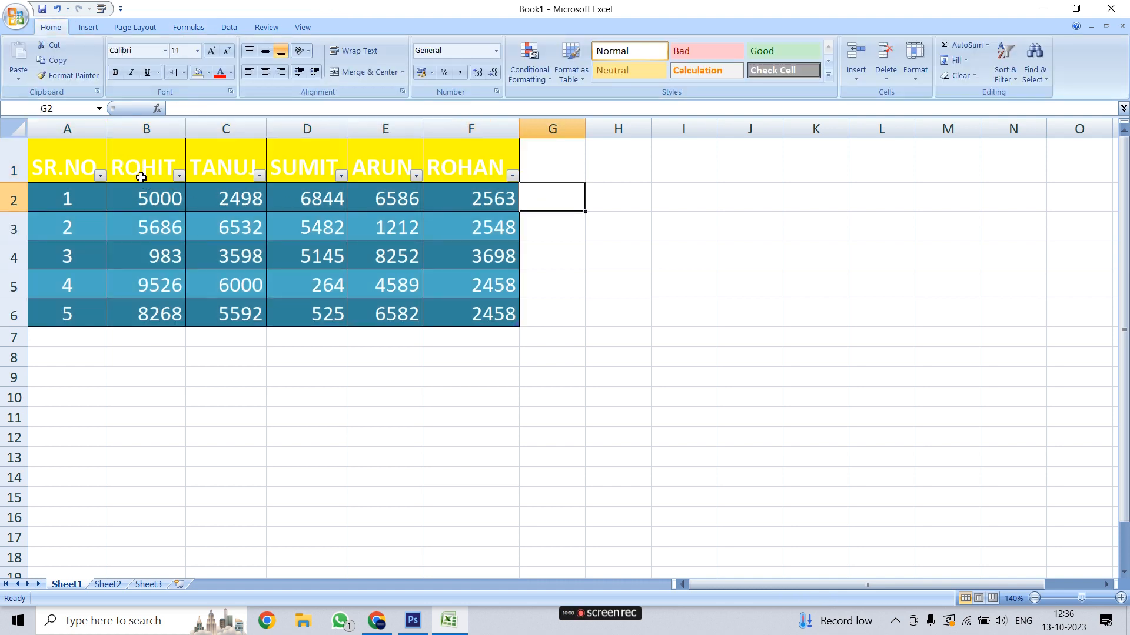
# - Preview other table styles on the table A1:F6 without applying any
pyautogui.moveTo(71, 158); pyautogui.dragTo(454, 320)
pyautogui.click(570, 62)
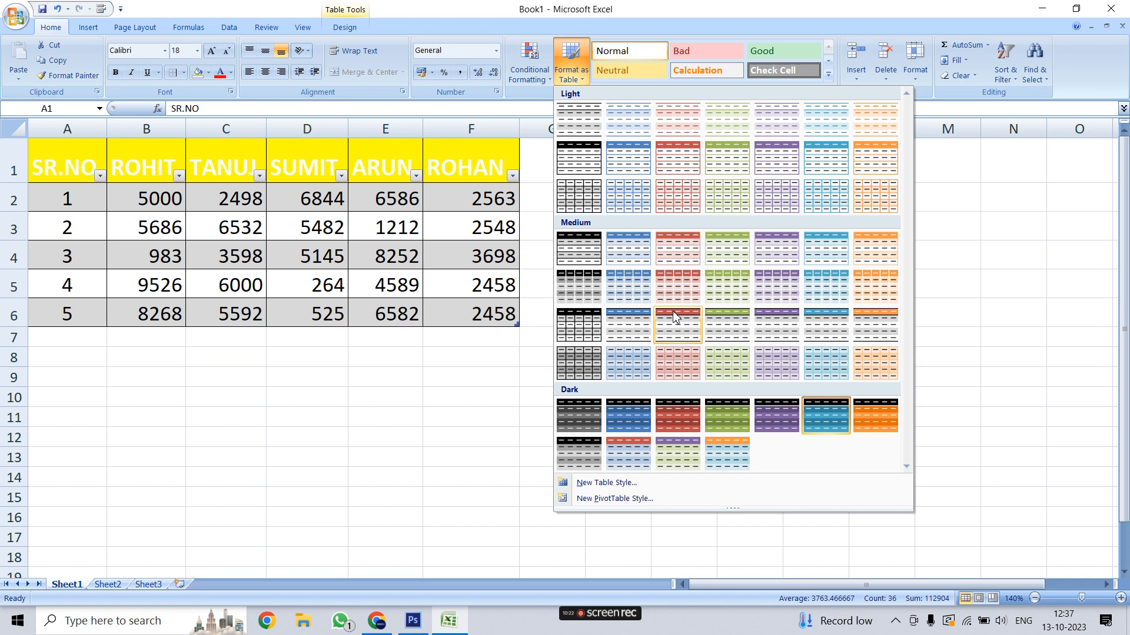
pyautogui.click(328, 393)
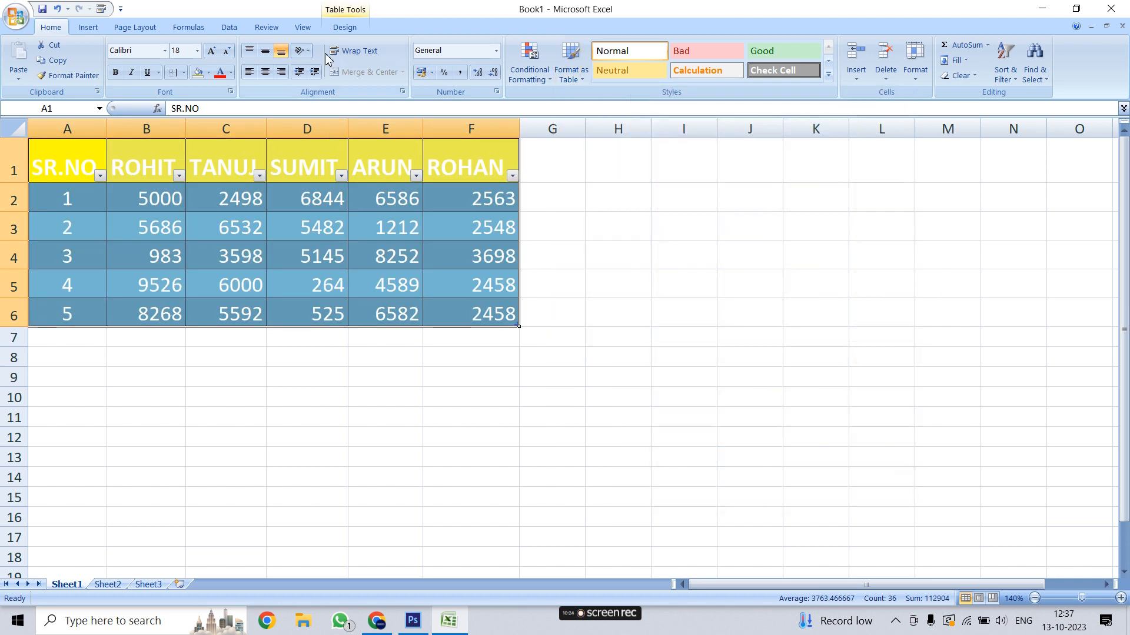
# - Convert the aqua table A1:F6 to a normal range
pyautogui.click(347, 27)
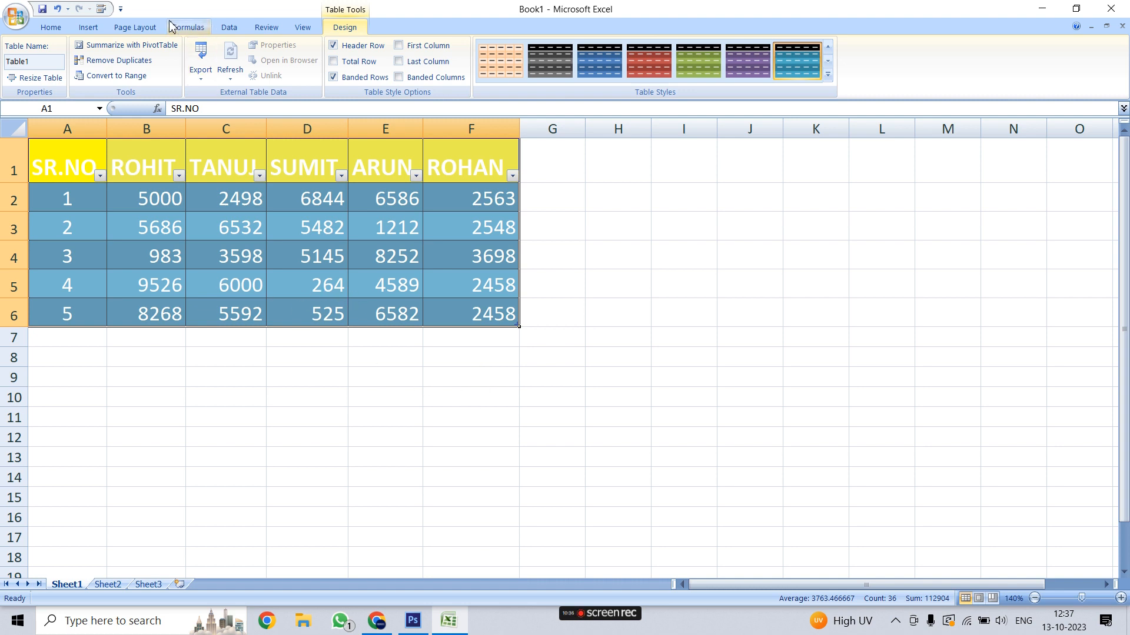
pyautogui.click(108, 77)
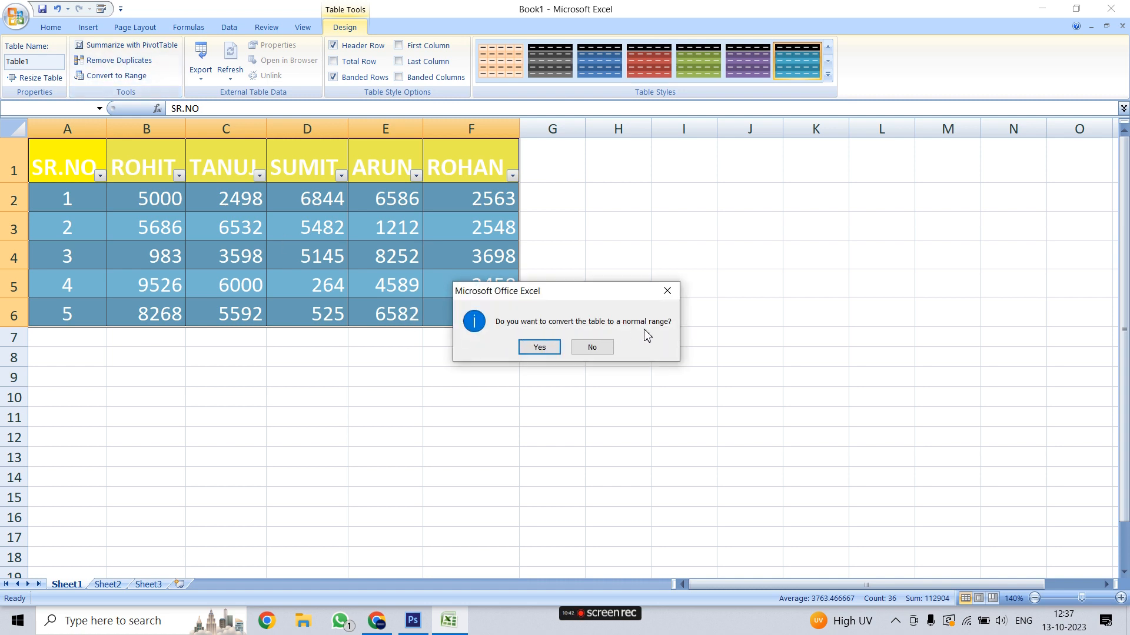
pyautogui.click(552, 347)
pyautogui.click(576, 253)
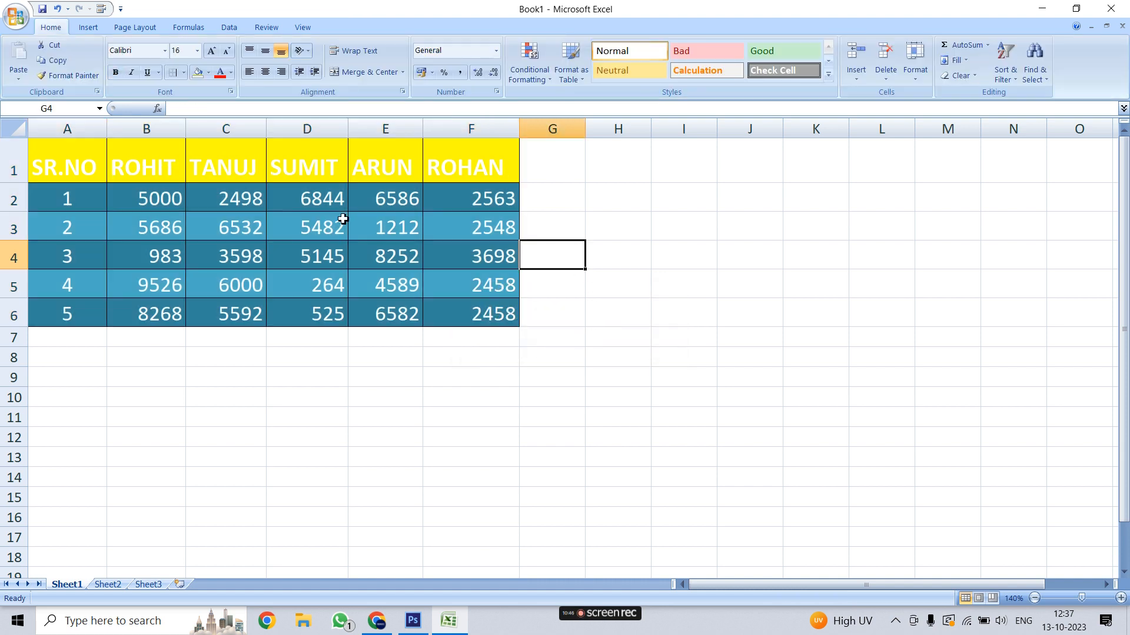
pyautogui.moveTo(77, 162); pyautogui.dragTo(459, 312)
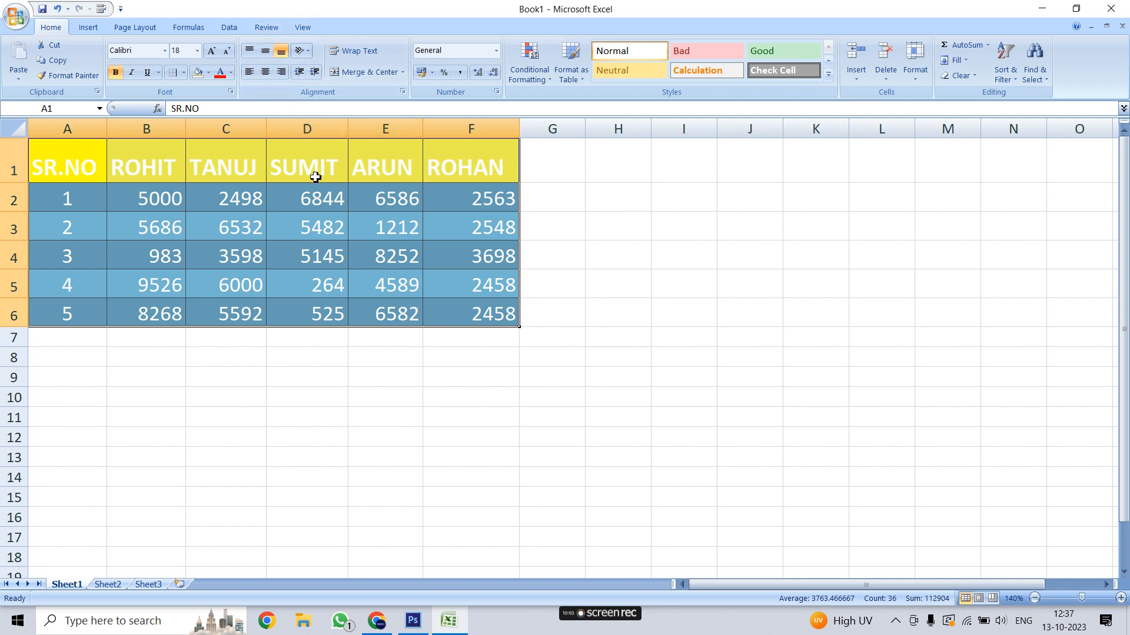
pyautogui.click(610, 252)
pyautogui.moveTo(51, 157); pyautogui.dragTo(459, 311)
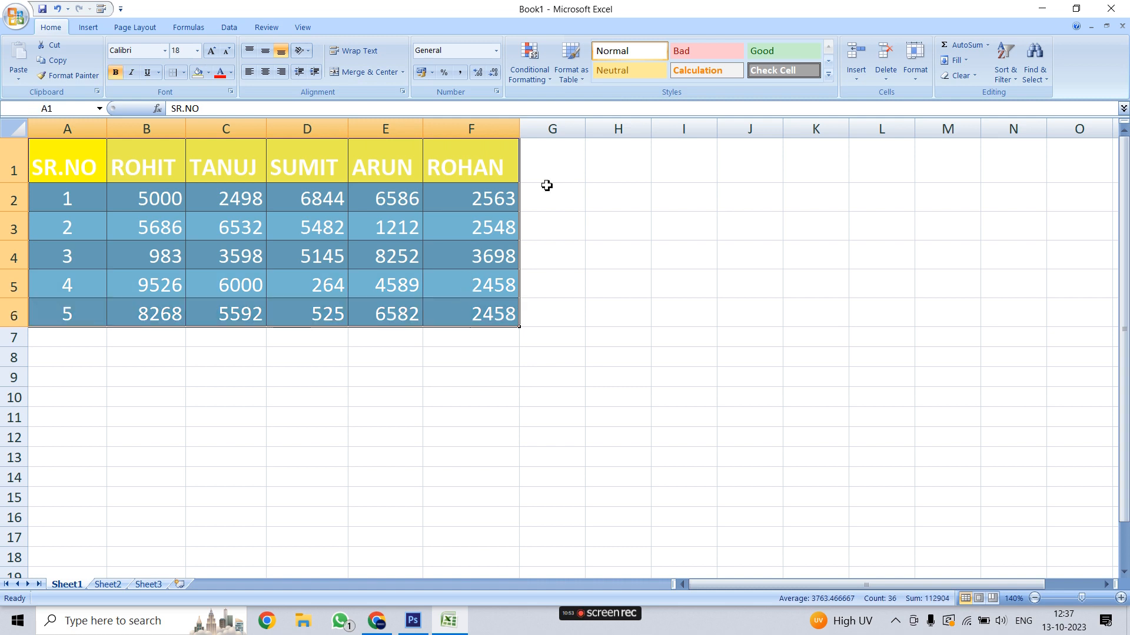
pyautogui.click(571, 79)
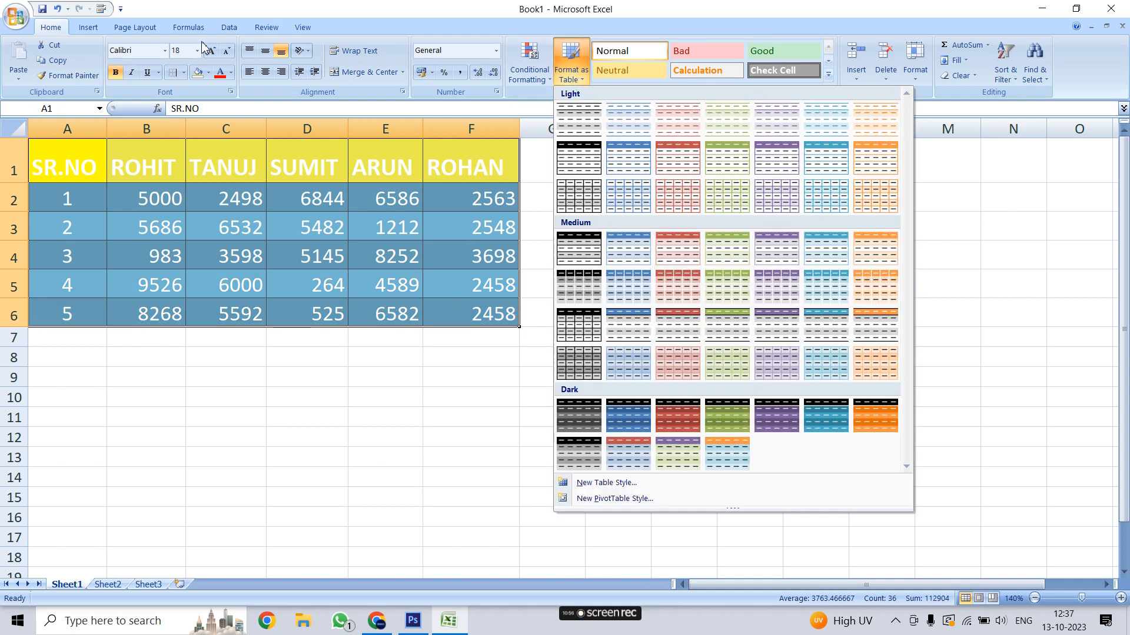
pyautogui.press('Escape')
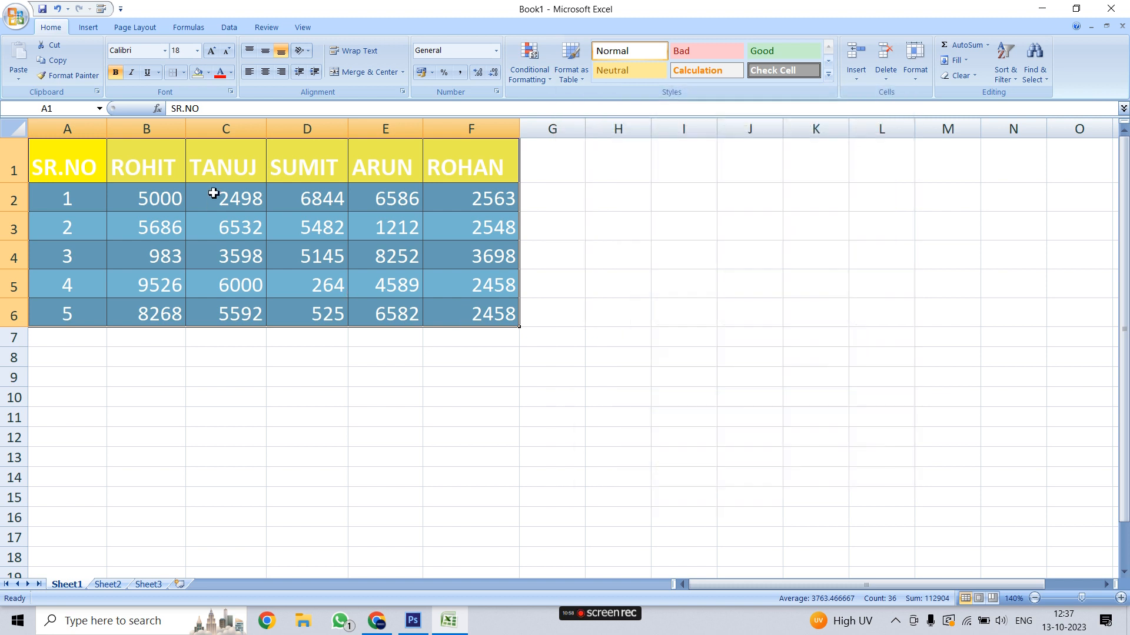
# - Format cells A1:F6 as a table with headers, using the medium blue table style with banded rows
pyautogui.moveTo(31, 170); pyautogui.dragTo(465, 312)
pyautogui.click(584, 81)
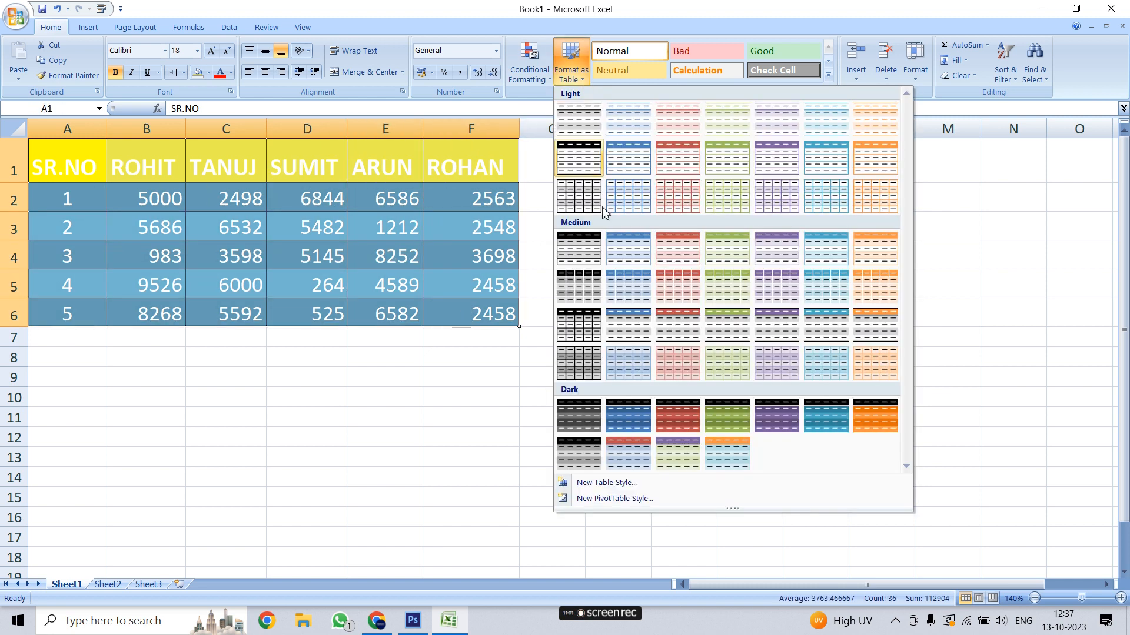
pyautogui.click(652, 301)
pyautogui.click(709, 323)
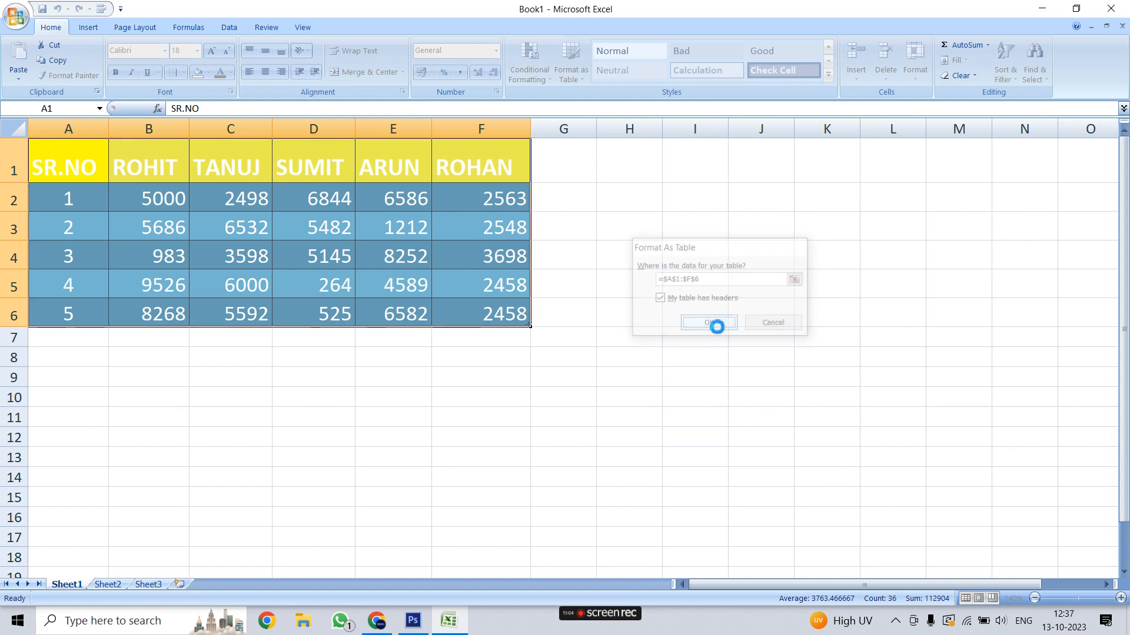
# - Convert the newly created table in A1:F6 back to a normal range
pyautogui.moveTo(93, 160); pyautogui.dragTo(455, 305)
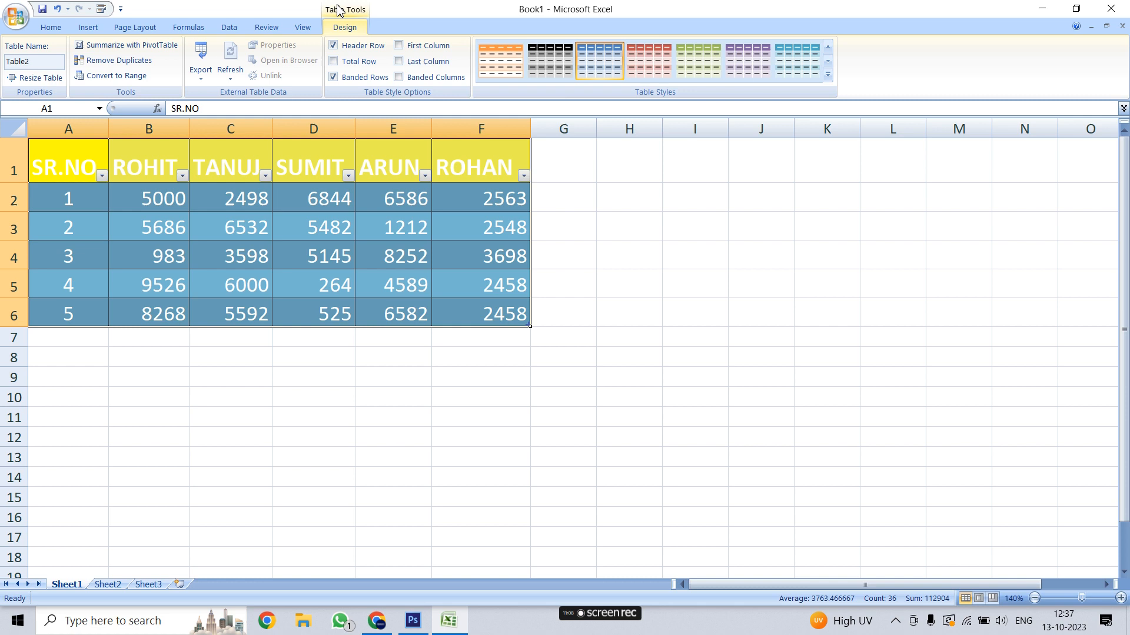
pyautogui.click(115, 75)
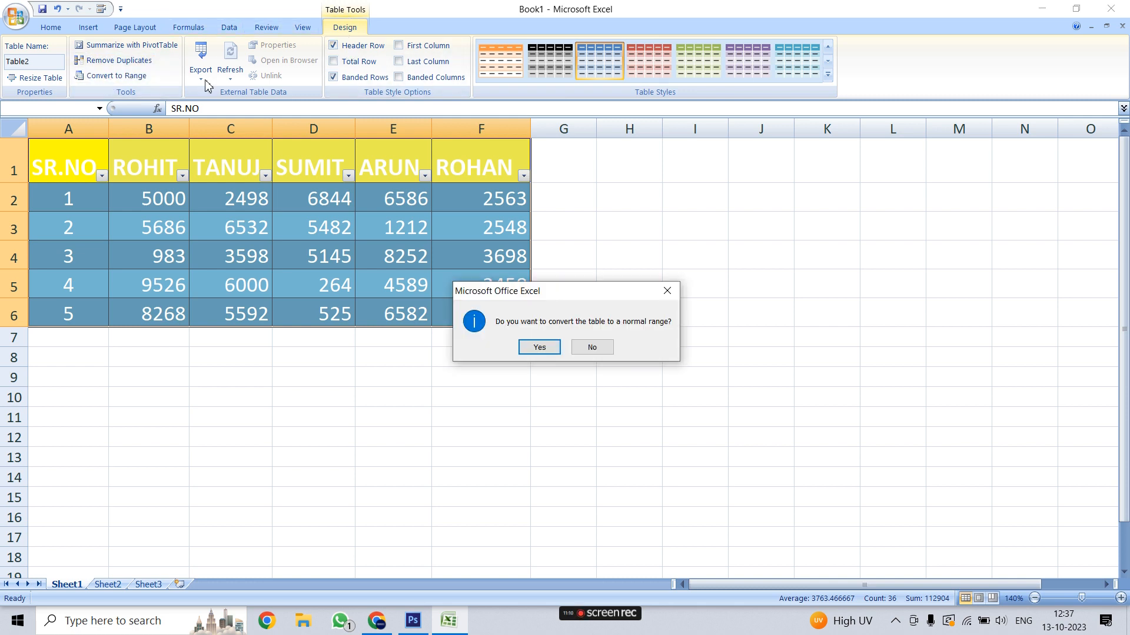
pyautogui.click(540, 348)
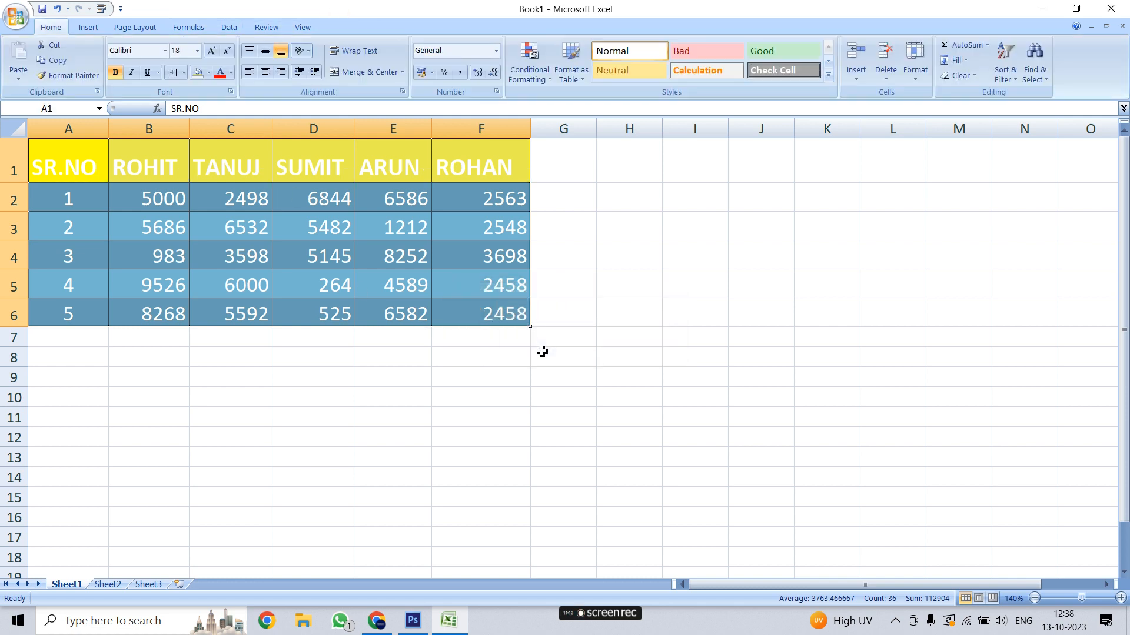
pyautogui.click(545, 353)
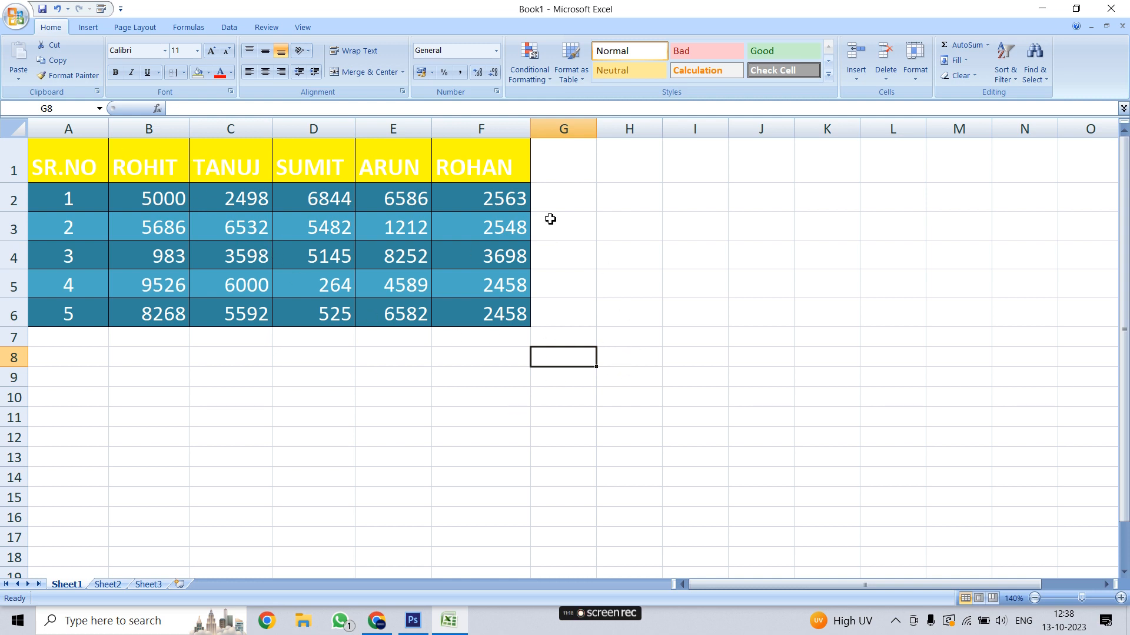
# - Try the Bad cell style on the empty cell G8
pyautogui.click(584, 76)
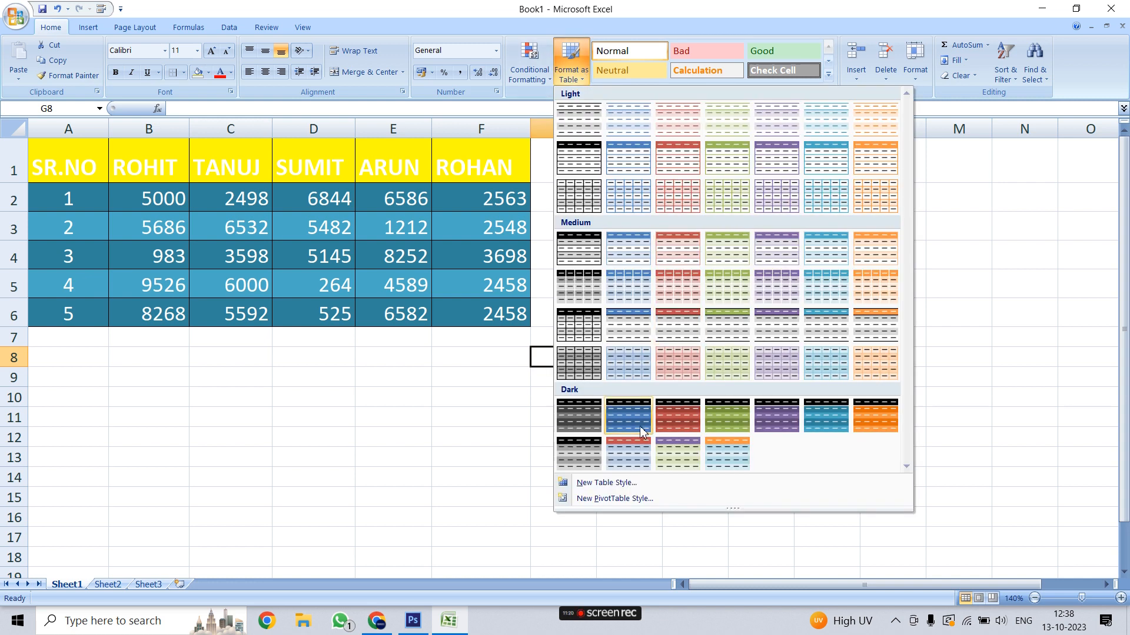
pyautogui.click(382, 379)
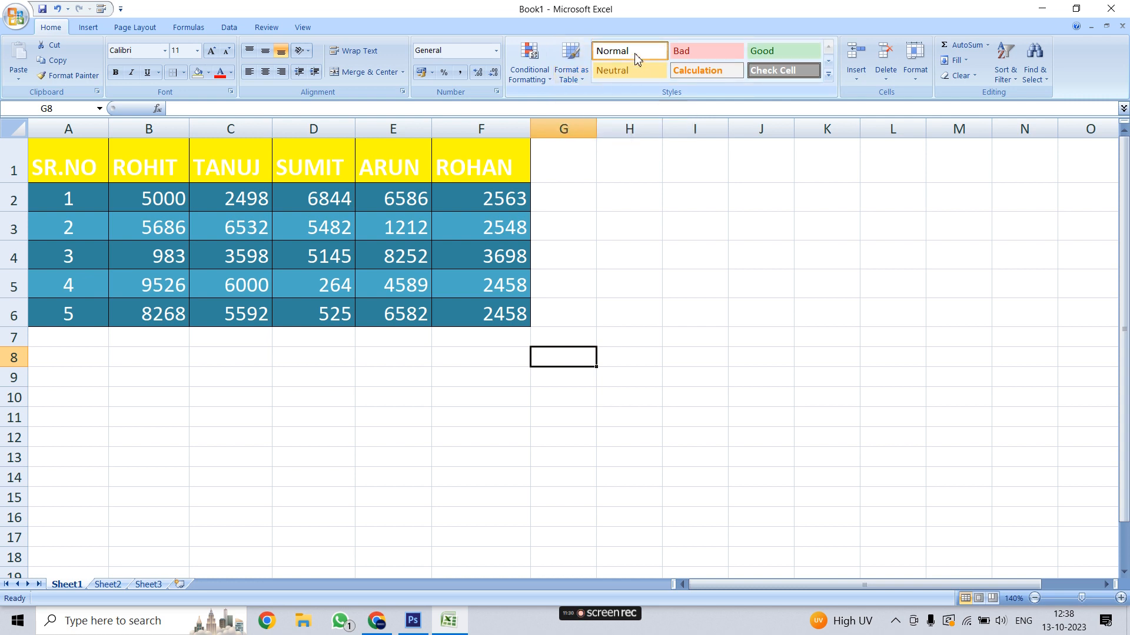
pyautogui.click(701, 53)
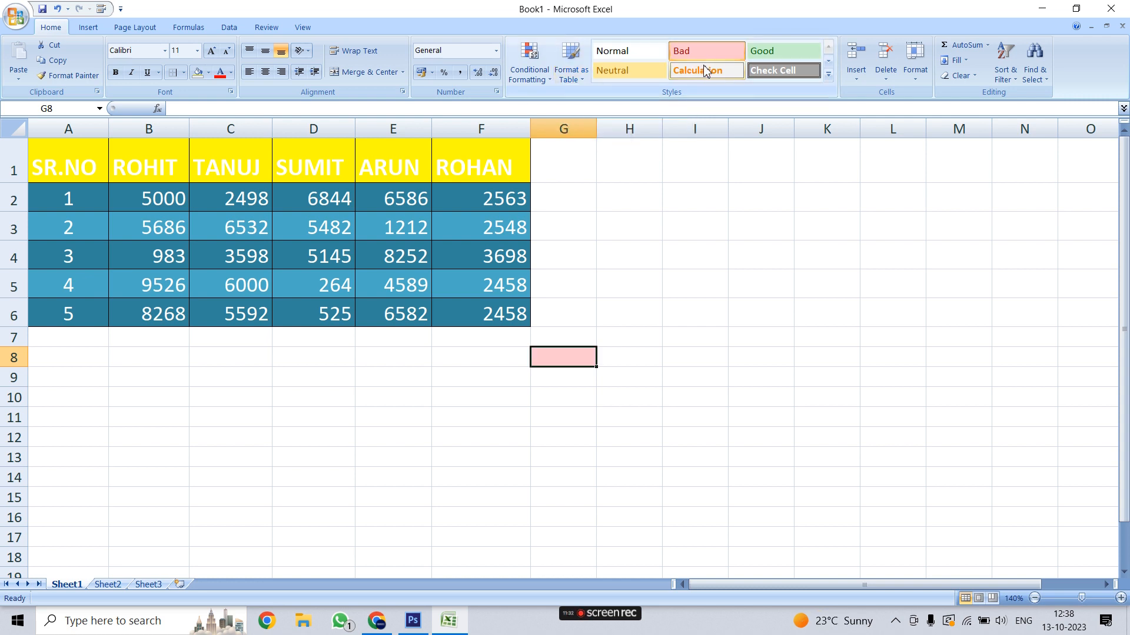
# - Apply the Check Cell style to cells A1:F6, and switch them to the Neutral style
pyautogui.click(385, 222)
pyautogui.moveTo(68, 151); pyautogui.dragTo(471, 306)
pyautogui.click(711, 72)
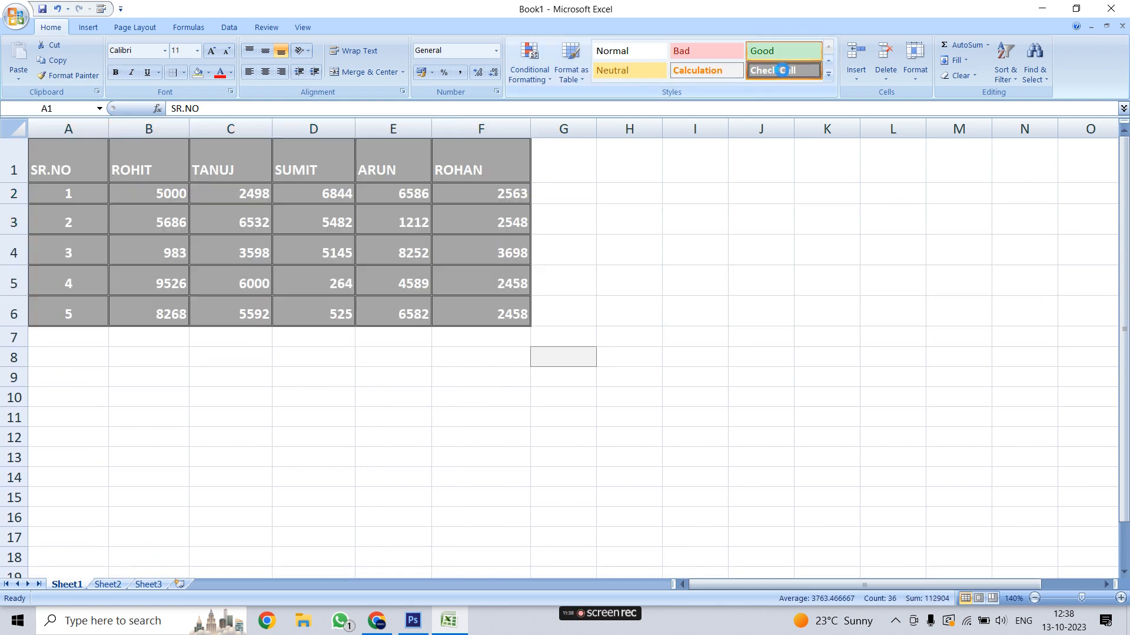
pyautogui.click(631, 73)
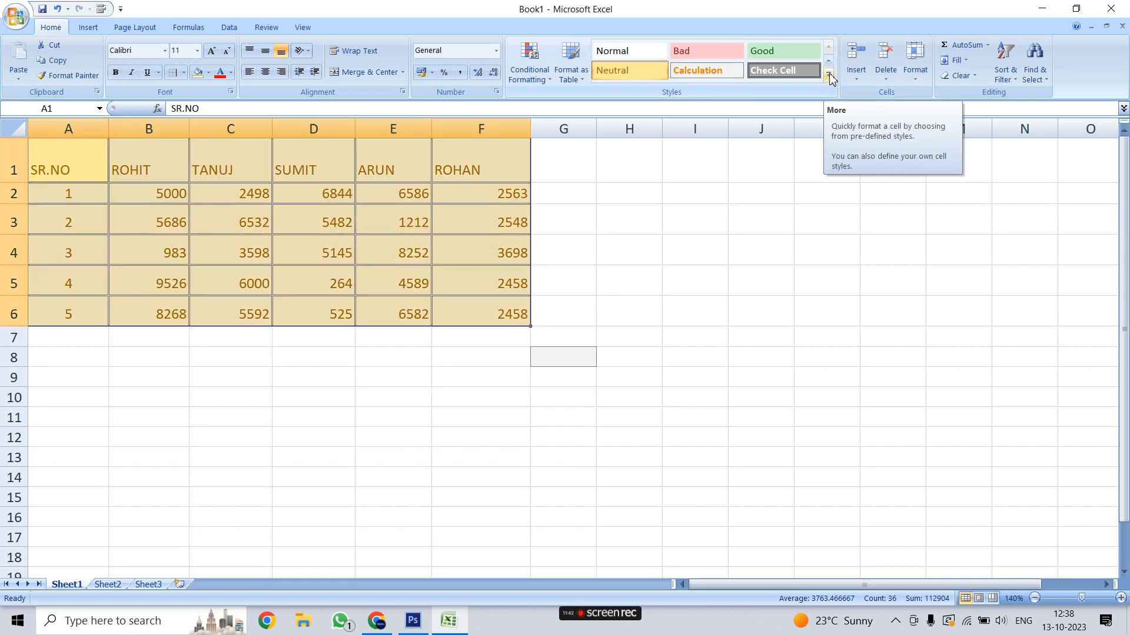
# - Apply the Title cell style to cells A1:F6
pyautogui.click(829, 78)
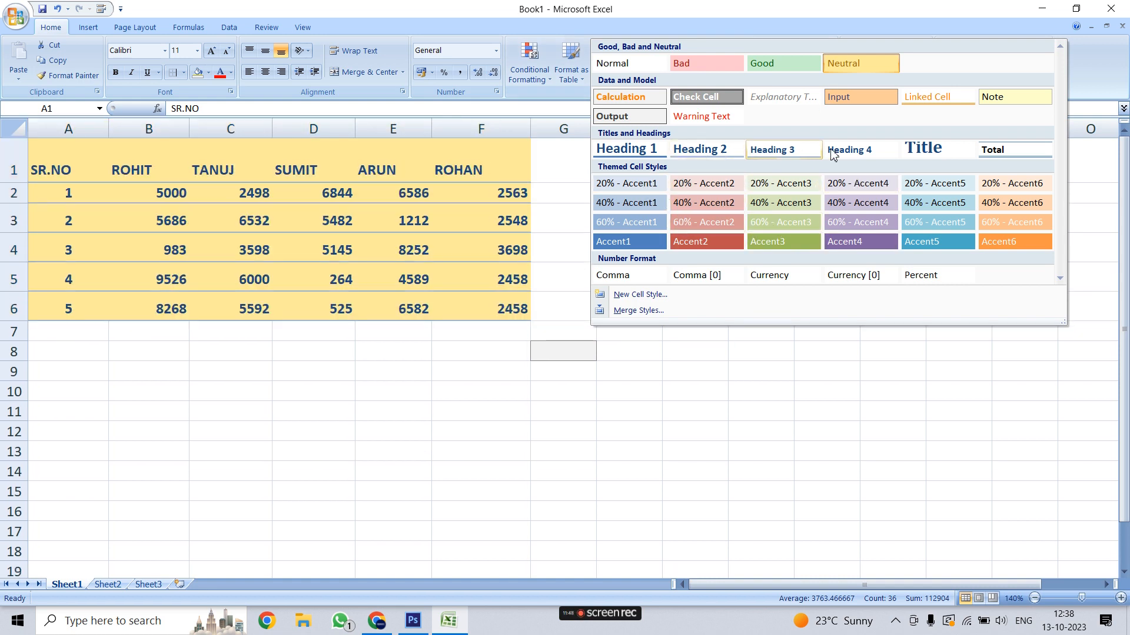
pyautogui.click(935, 151)
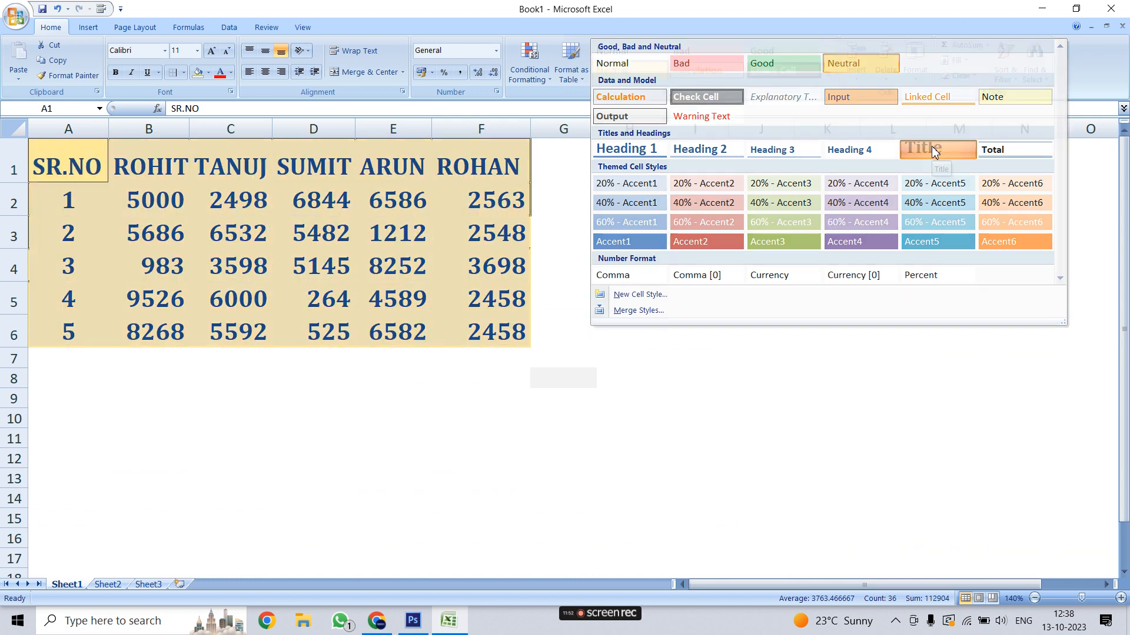
pyautogui.click(629, 326)
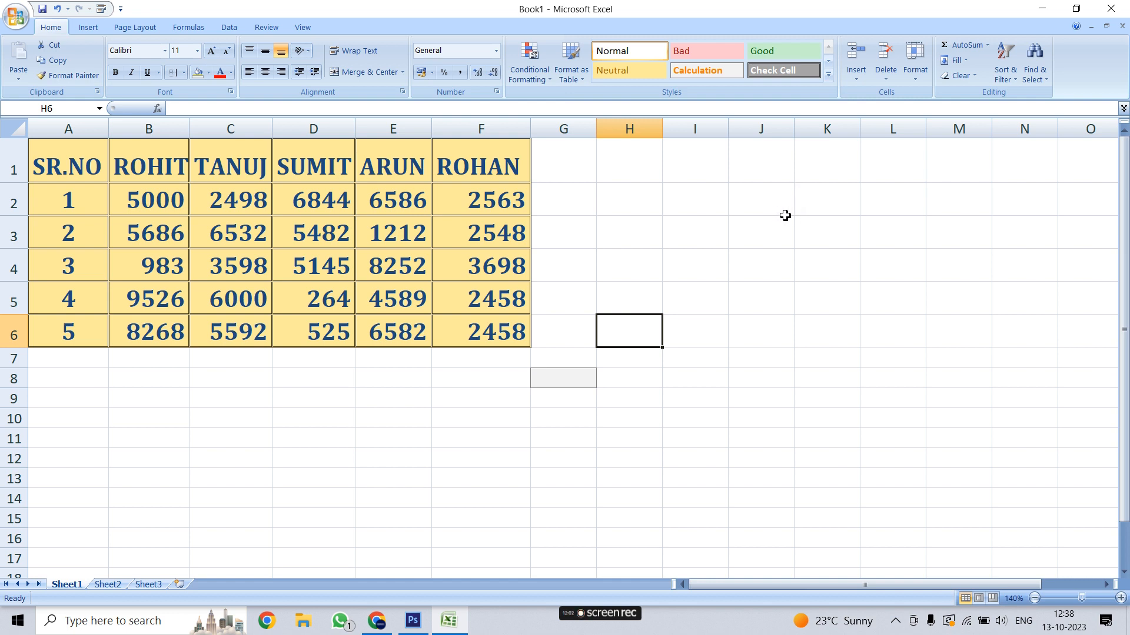
pyautogui.click(855, 73)
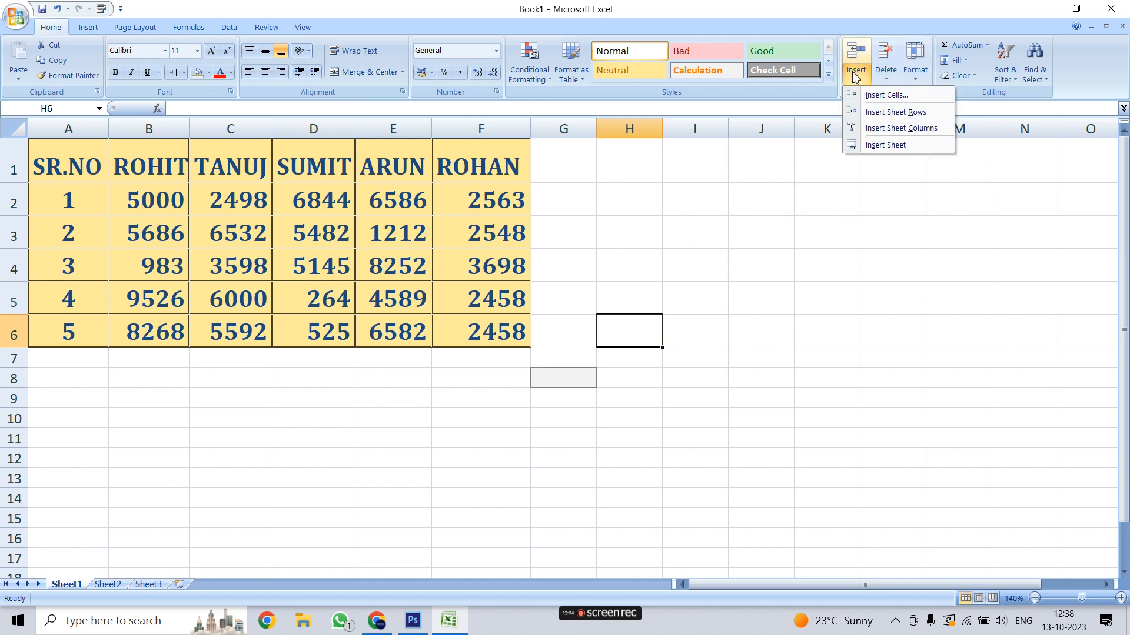
pyautogui.press('Escape')
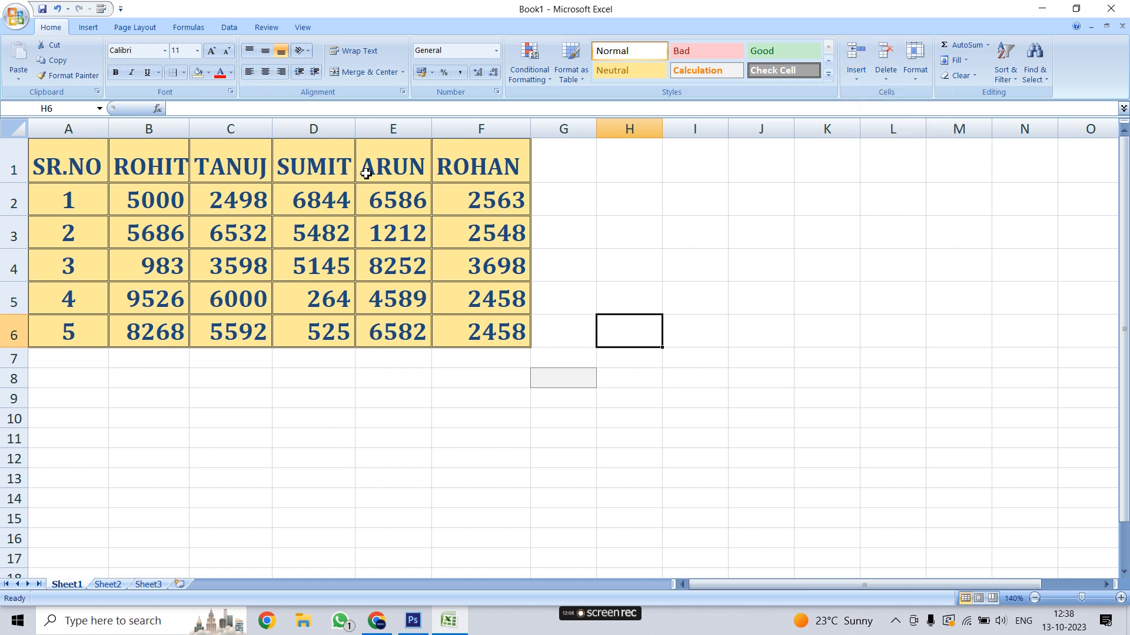
pyautogui.click(302, 164)
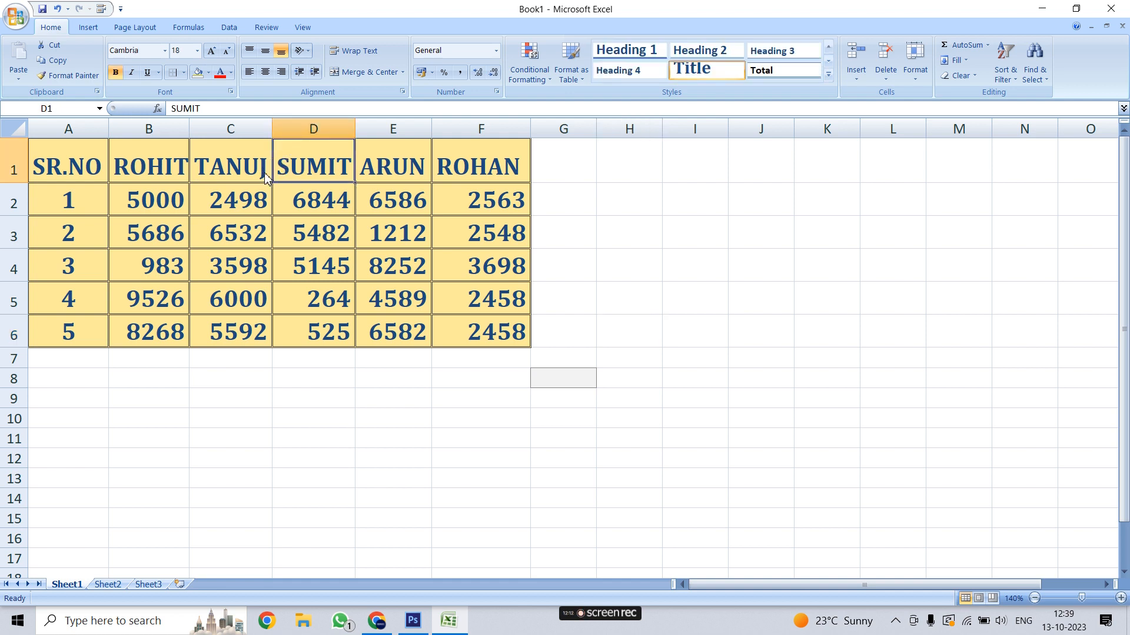
pyautogui.click(323, 459)
# - Move cells D1:F6 one column to the right to E1:G6, leaving column D empty
pyautogui.moveTo(323, 171); pyautogui.dragTo(471, 331)
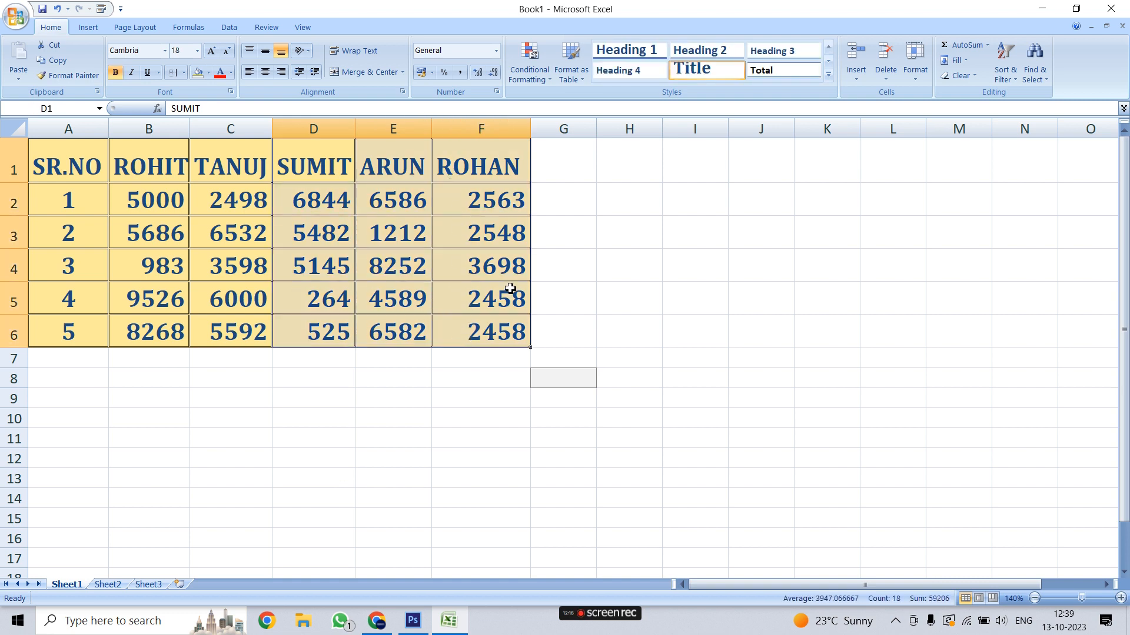
pyautogui.moveTo(531, 264); pyautogui.dragTo(568, 262)
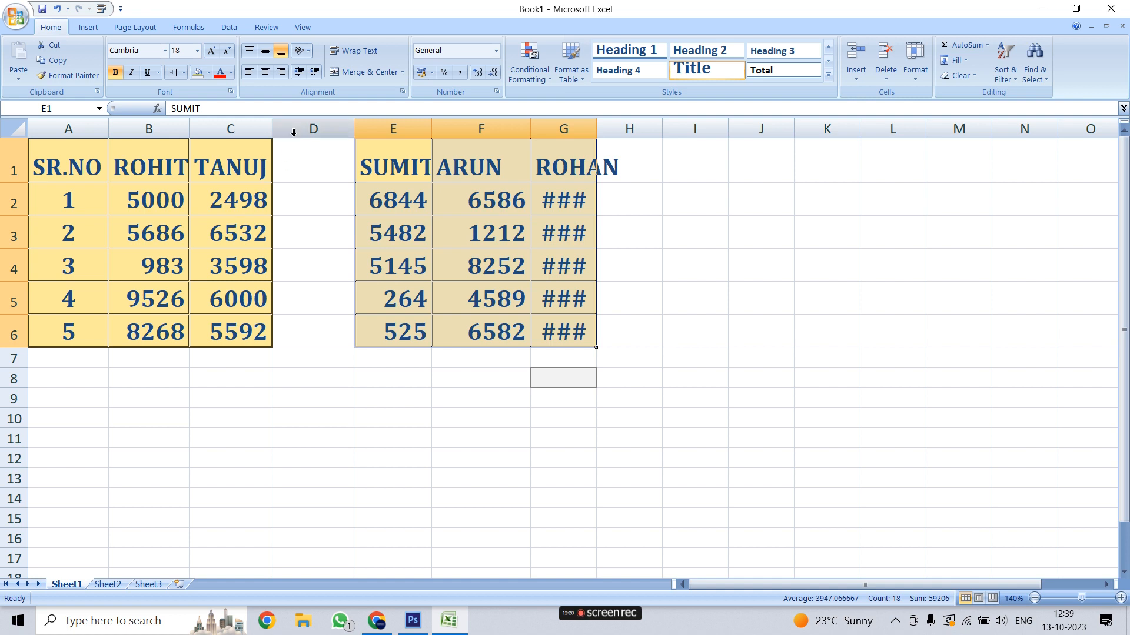
pyautogui.click(306, 390)
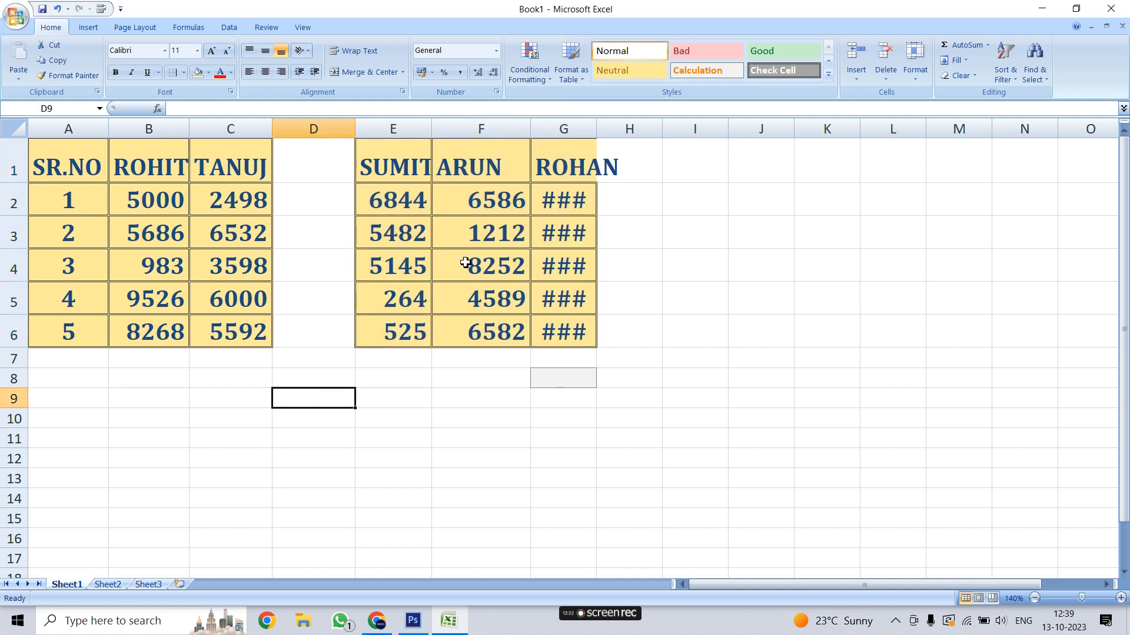
# - Move cells E1:G6 one column to the left to D1:F6, closing the gap in the table
pyautogui.moveTo(389, 158); pyautogui.dragTo(584, 349)
pyautogui.click(665, 312)
pyautogui.moveTo(393, 165); pyautogui.dragTo(545, 323)
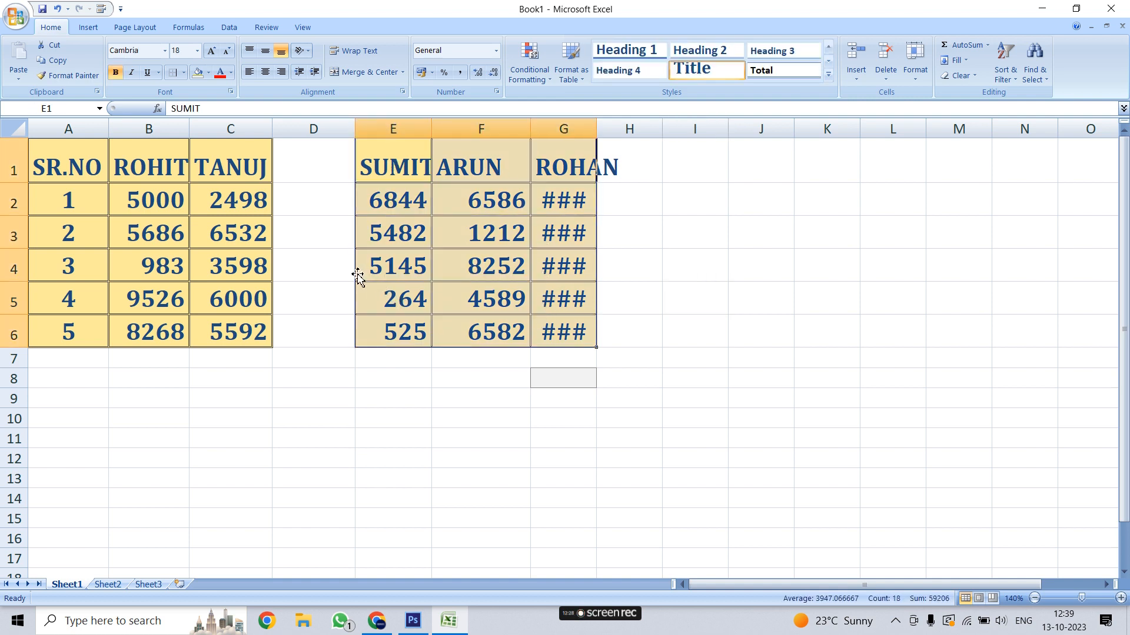
pyautogui.moveTo(357, 275); pyautogui.dragTo(305, 271)
pyautogui.click(314, 418)
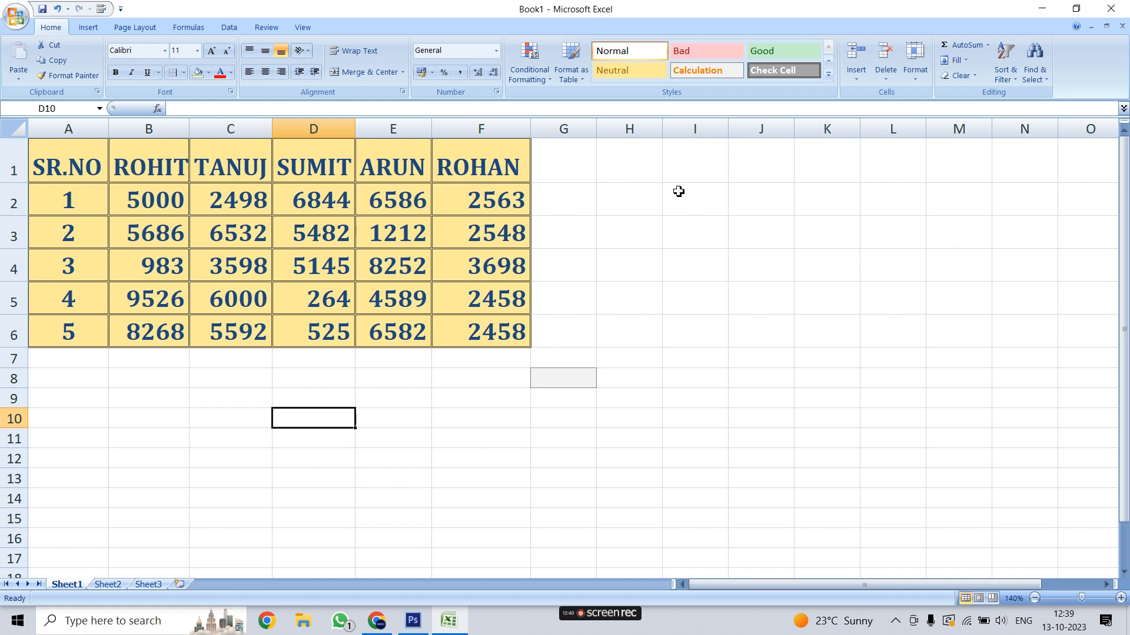
pyautogui.moveTo(560, 178); pyautogui.dragTo(549, 393)
pyautogui.moveTo(47, 406); pyautogui.dragTo(558, 402)
pyautogui.click(268, 525)
# - Insert a sheet row above the table's header row from cell D1
pyautogui.click(314, 158)
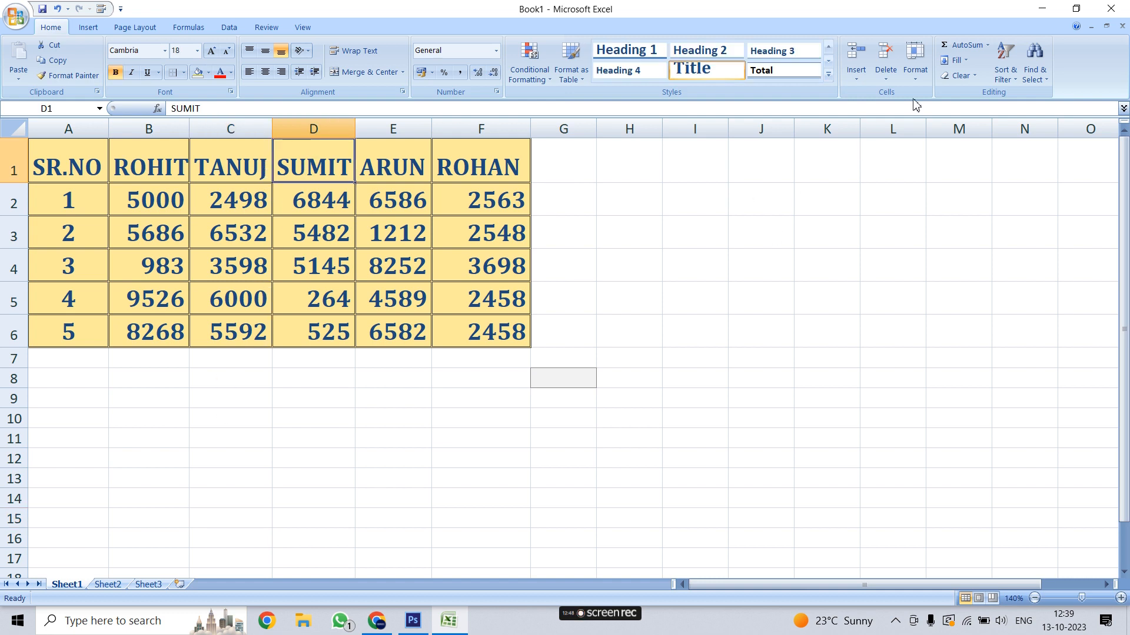
pyautogui.click(857, 73)
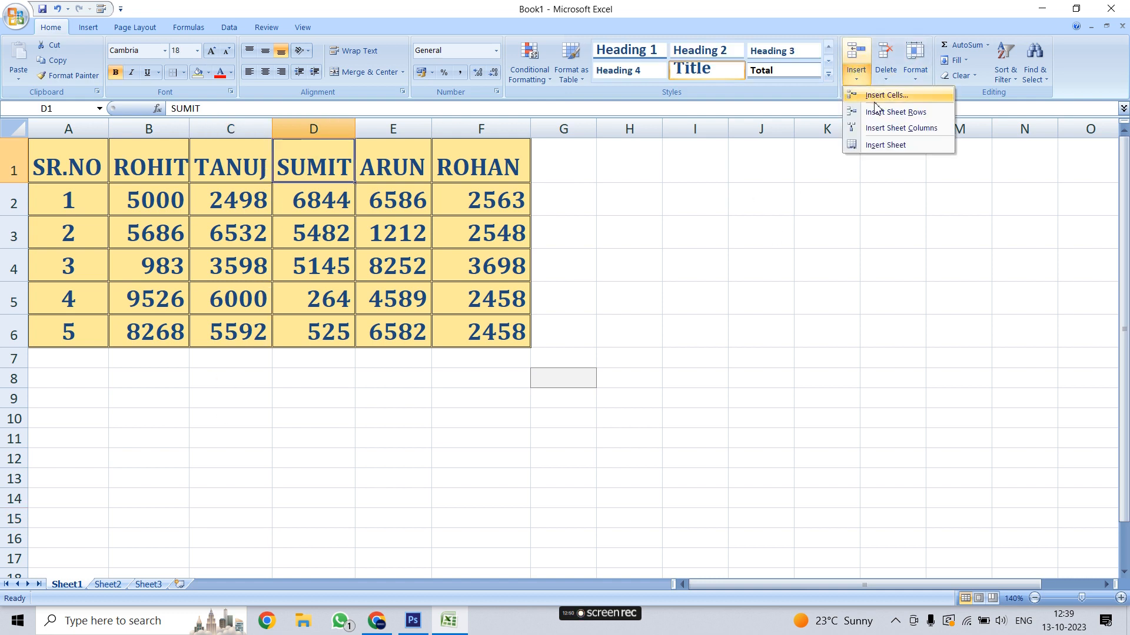
pyautogui.click(919, 113)
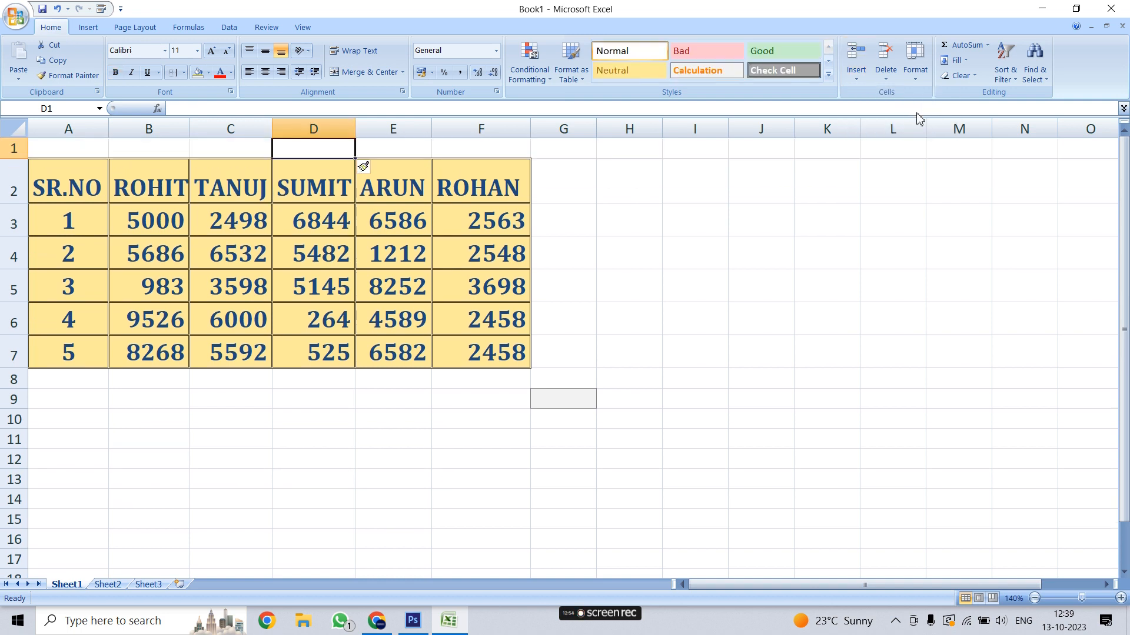
pyautogui.click(676, 273)
pyautogui.moveTo(312, 175); pyautogui.dragTo(318, 327)
pyautogui.click(682, 352)
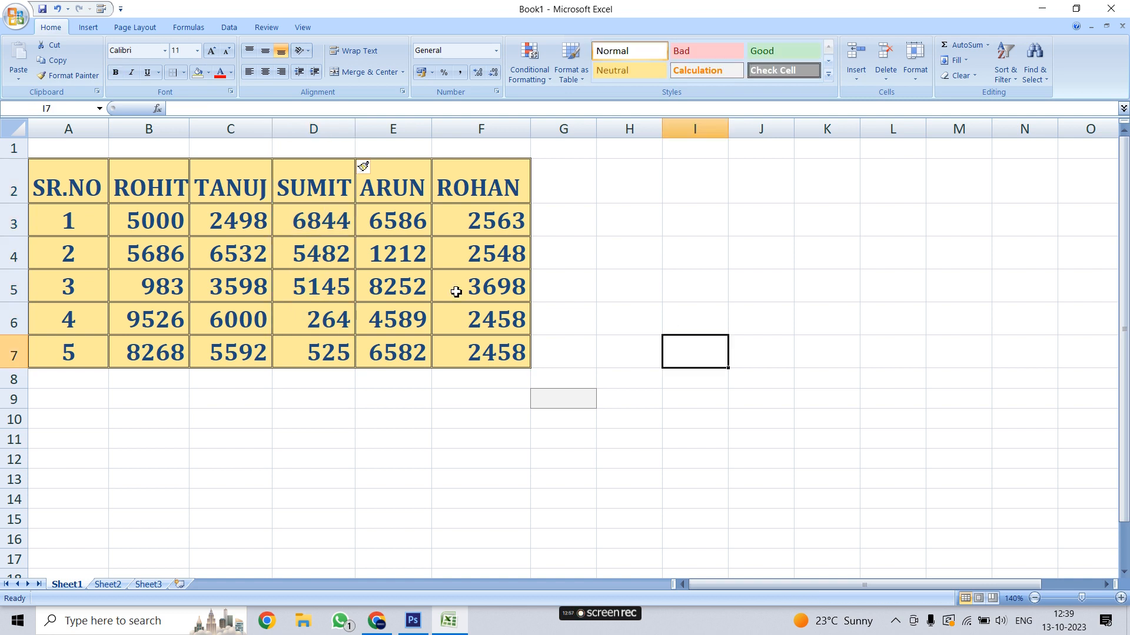
# - Undo the insertion of the sheet row above the header
pyautogui.click(322, 190)
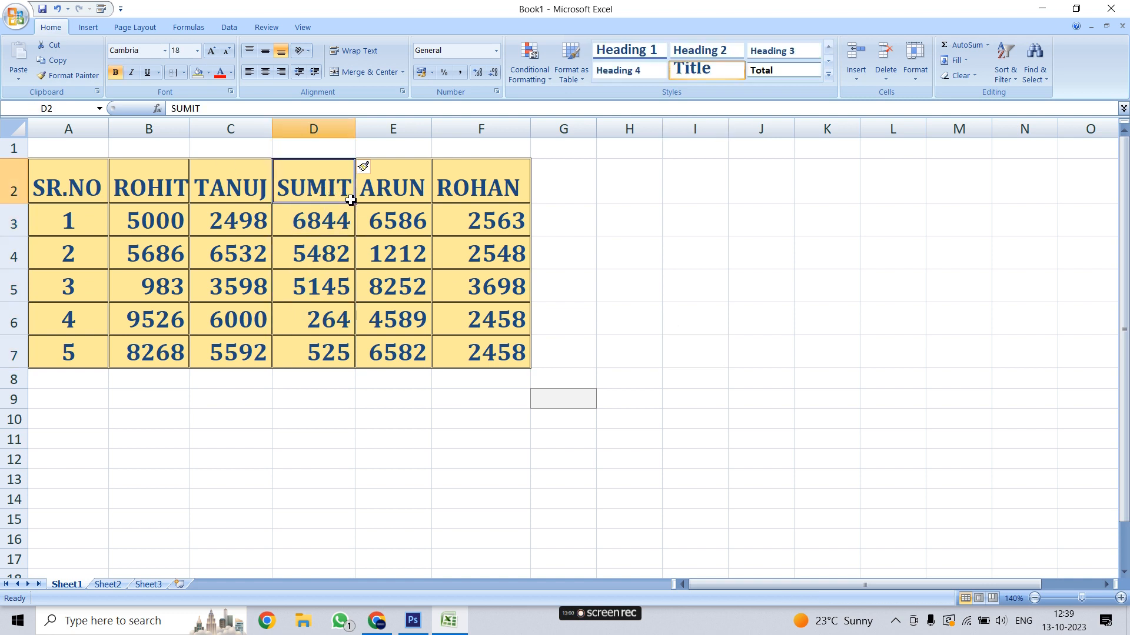
pyautogui.moveTo(640, 224); pyautogui.dragTo(634, 441)
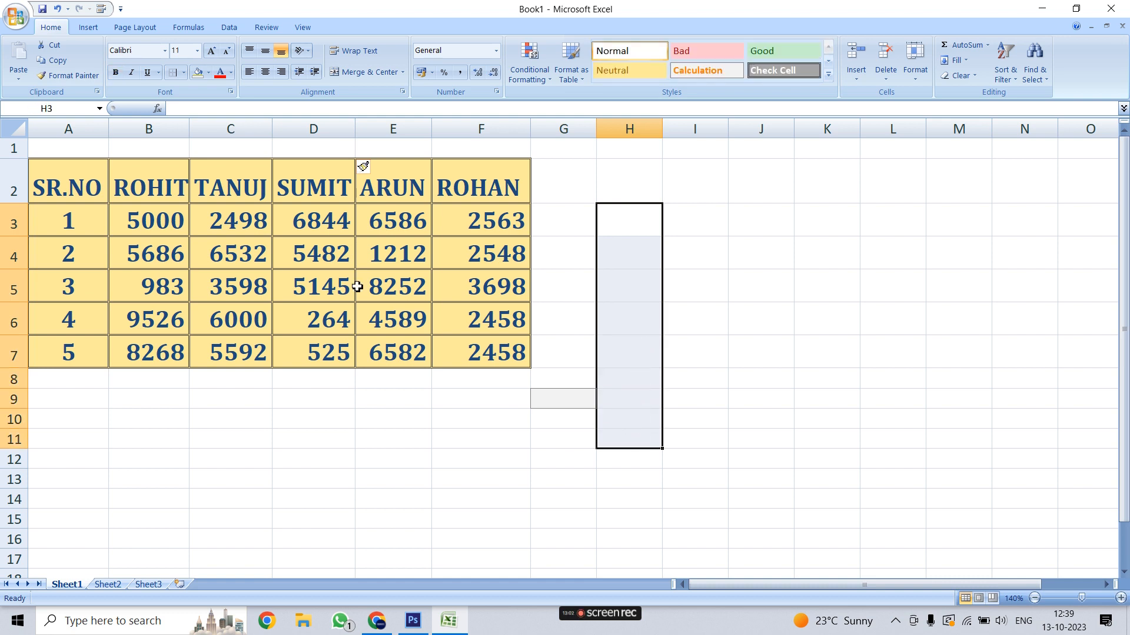
pyautogui.click(413, 206)
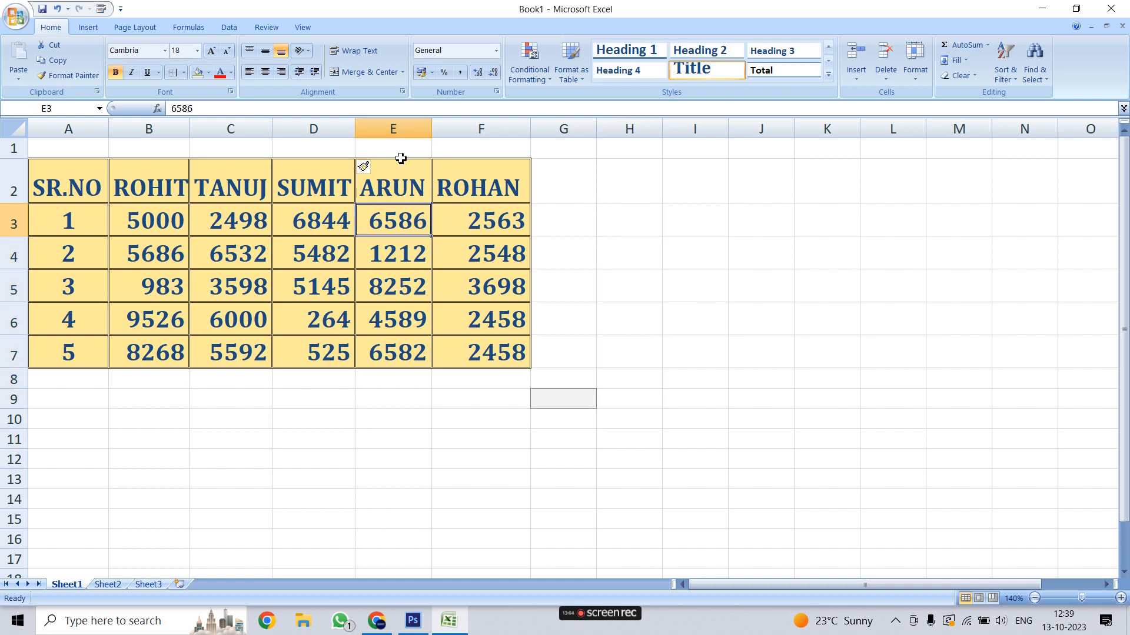
pyautogui.click(316, 176)
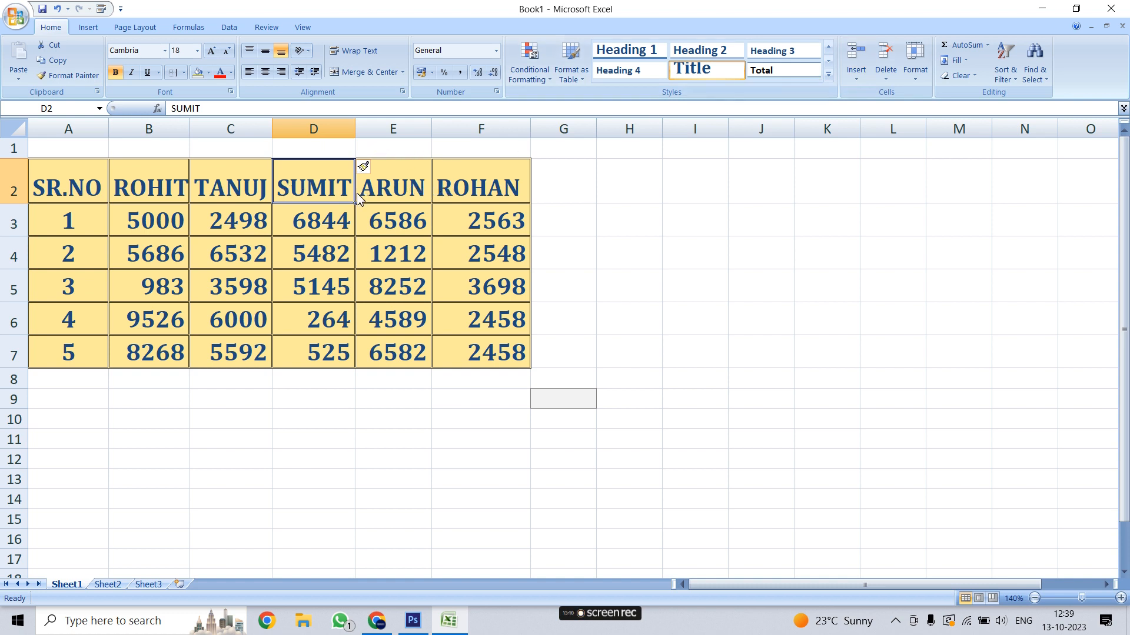
pyautogui.hotkey('ctrl', 'z')
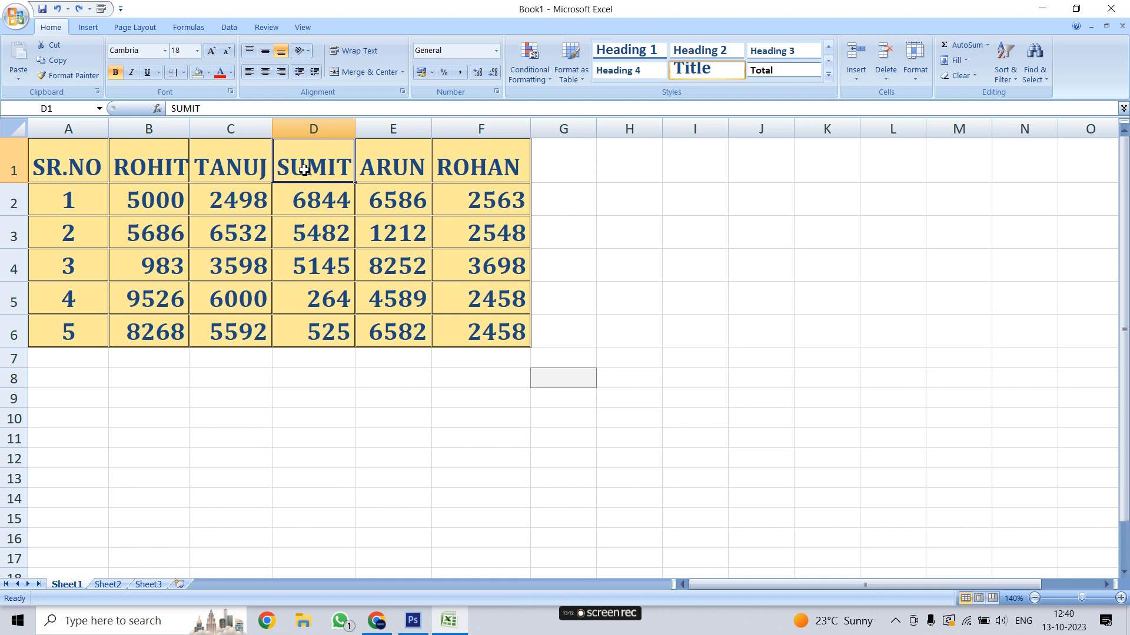
# - Insert a new sheet column at column D, between the table's third and fourth columns
pyautogui.click(856, 74)
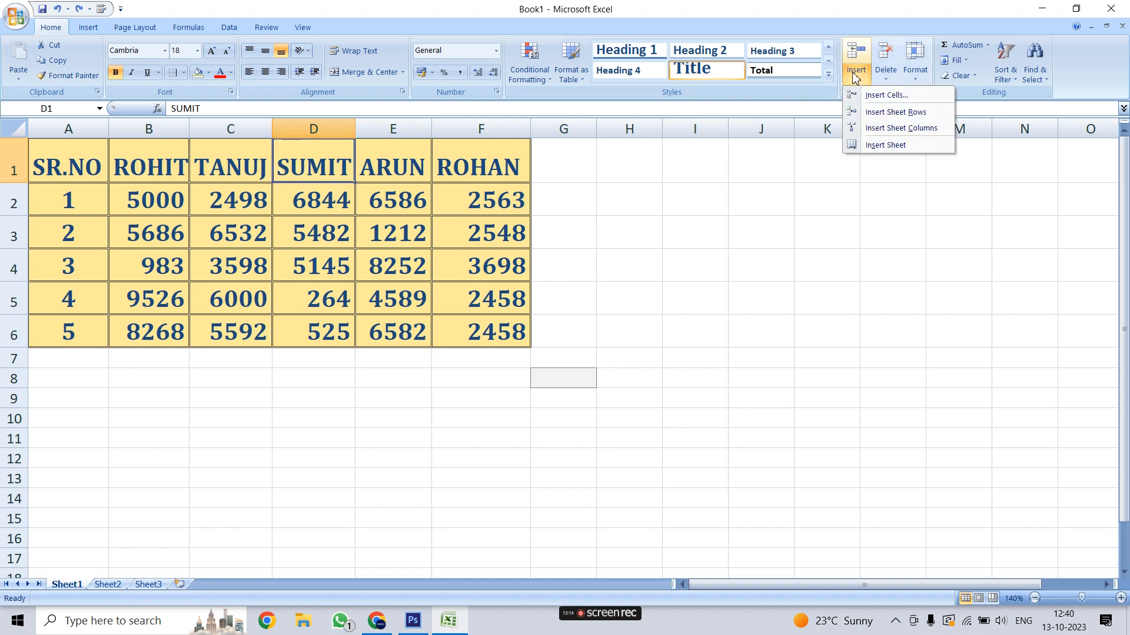
pyautogui.click(901, 128)
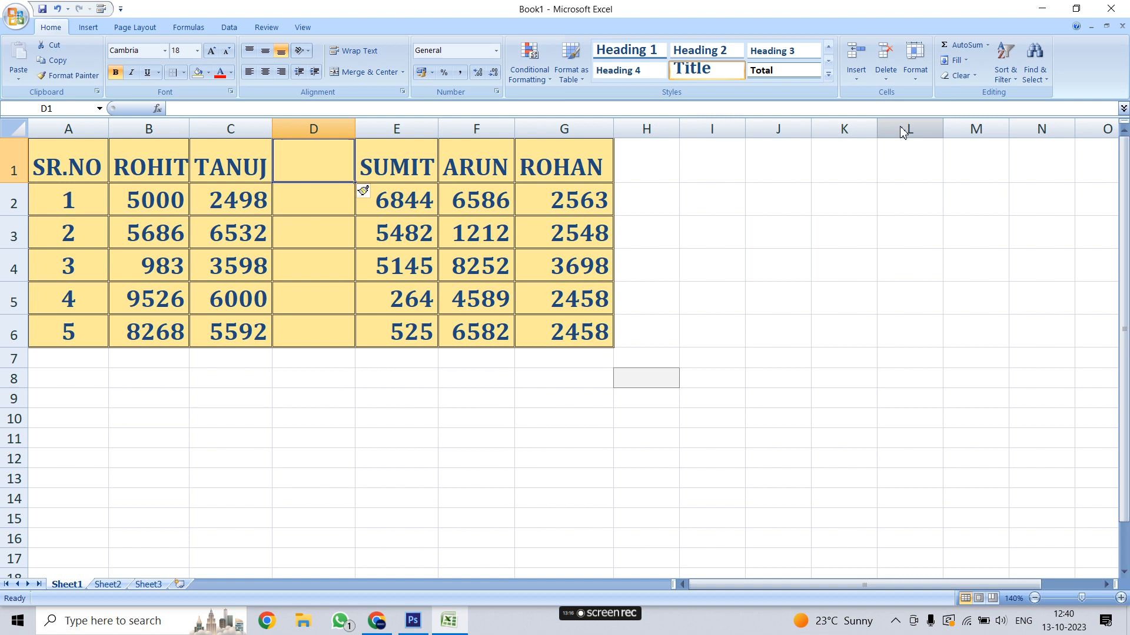
pyautogui.click(683, 233)
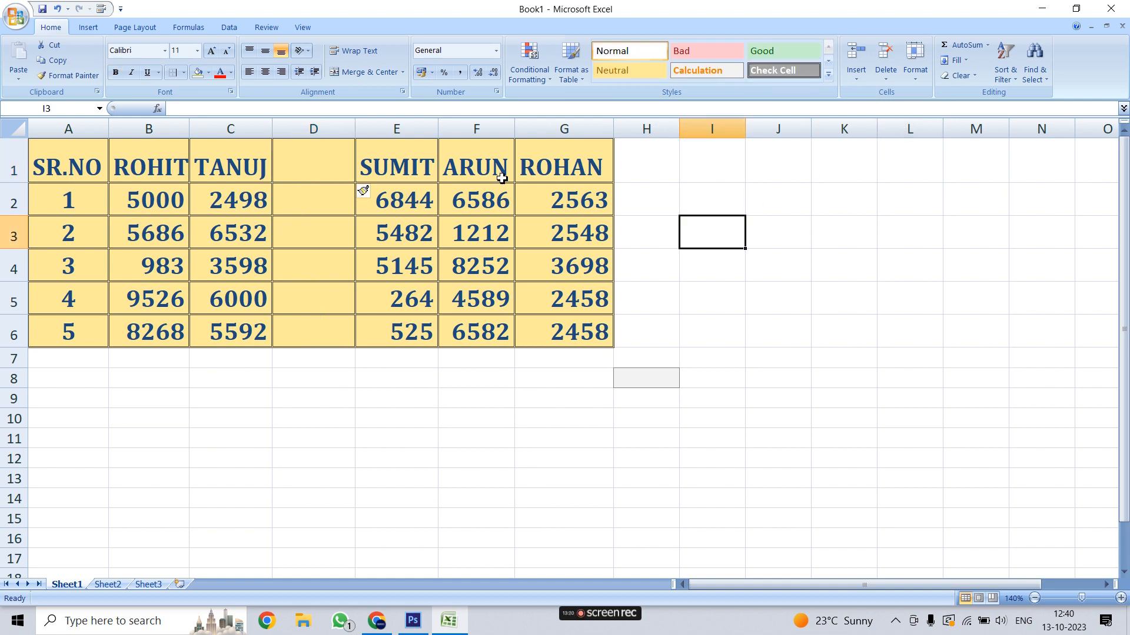
pyautogui.moveTo(535, 207); pyautogui.dragTo(531, 345)
pyautogui.click(456, 397)
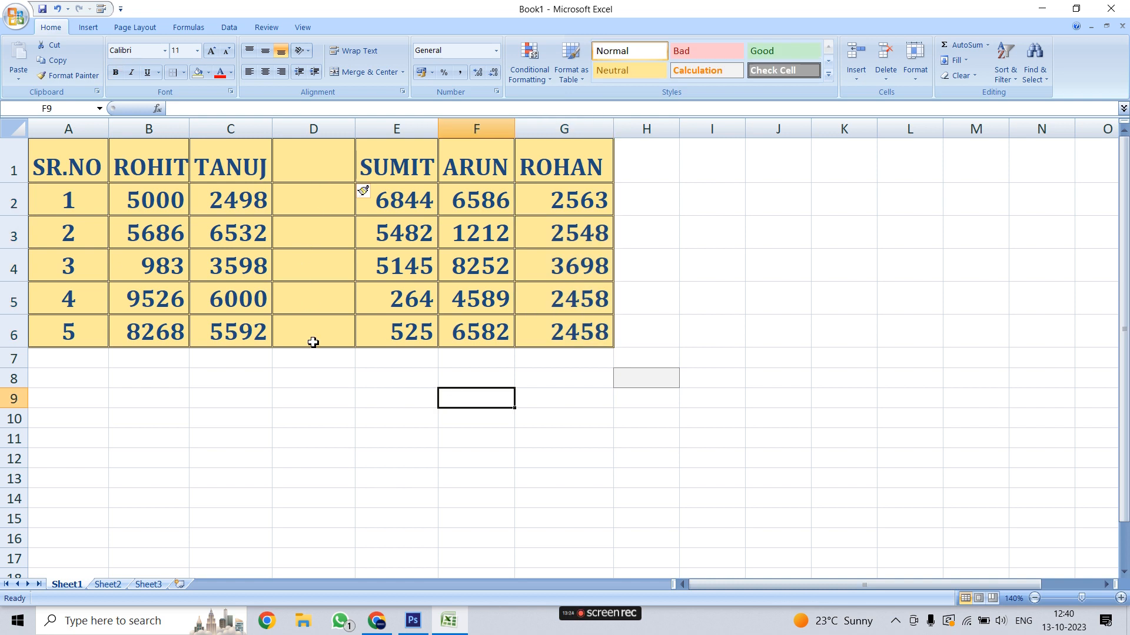
pyautogui.click(323, 399)
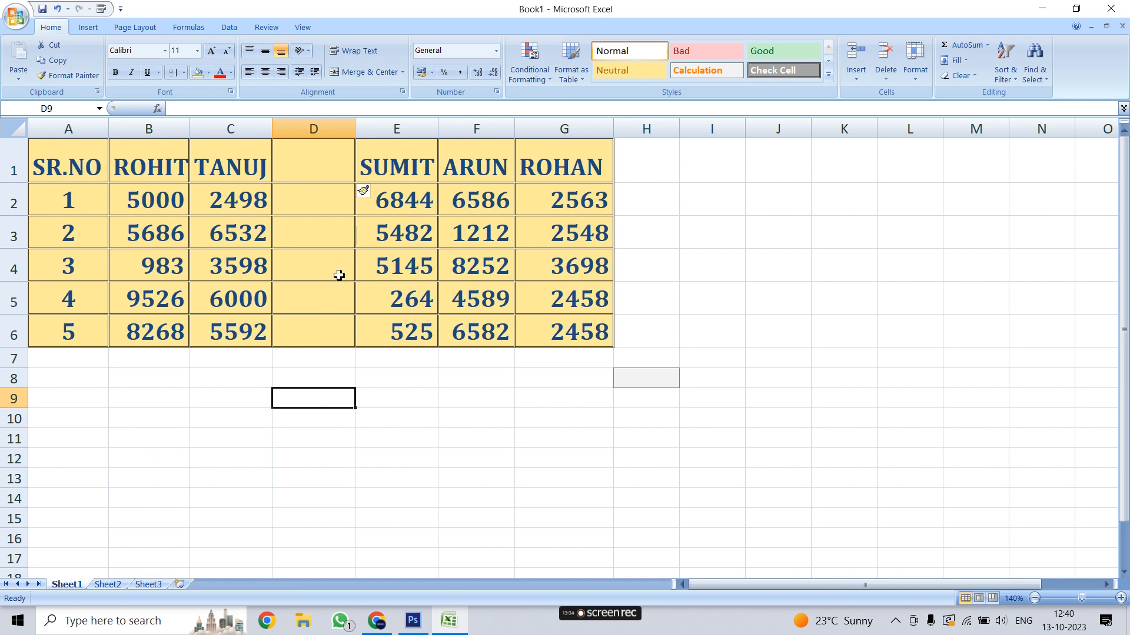
# - Enter a person's name as the header in D1 and AutoFit column D's width to it
pyautogui.doubleClick(308, 169)
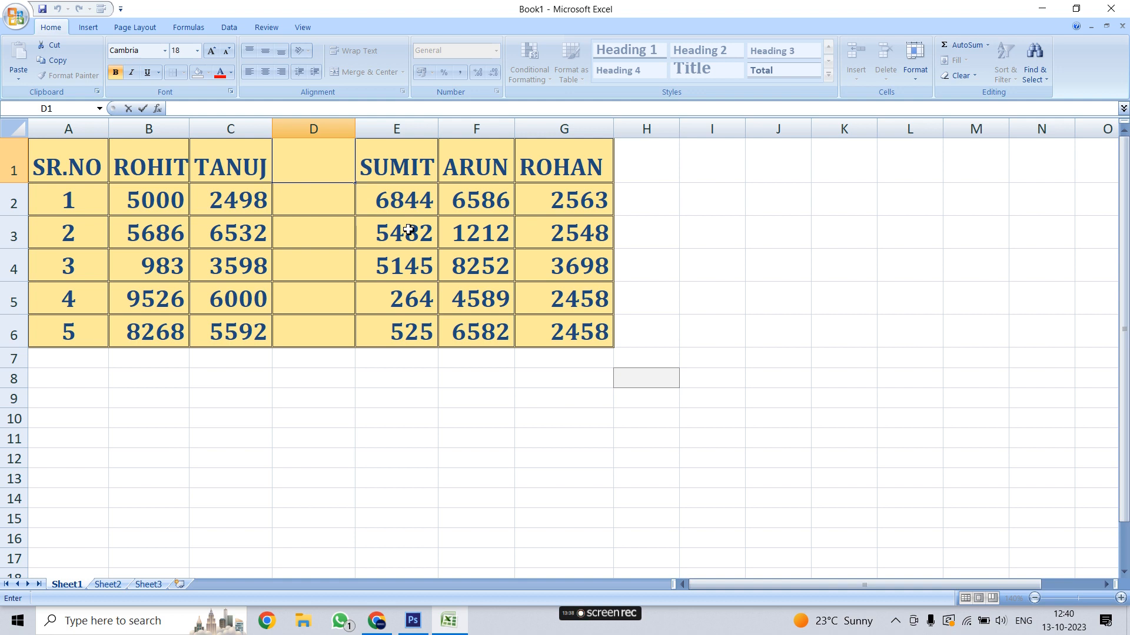
pyautogui.write('DEEPAK')
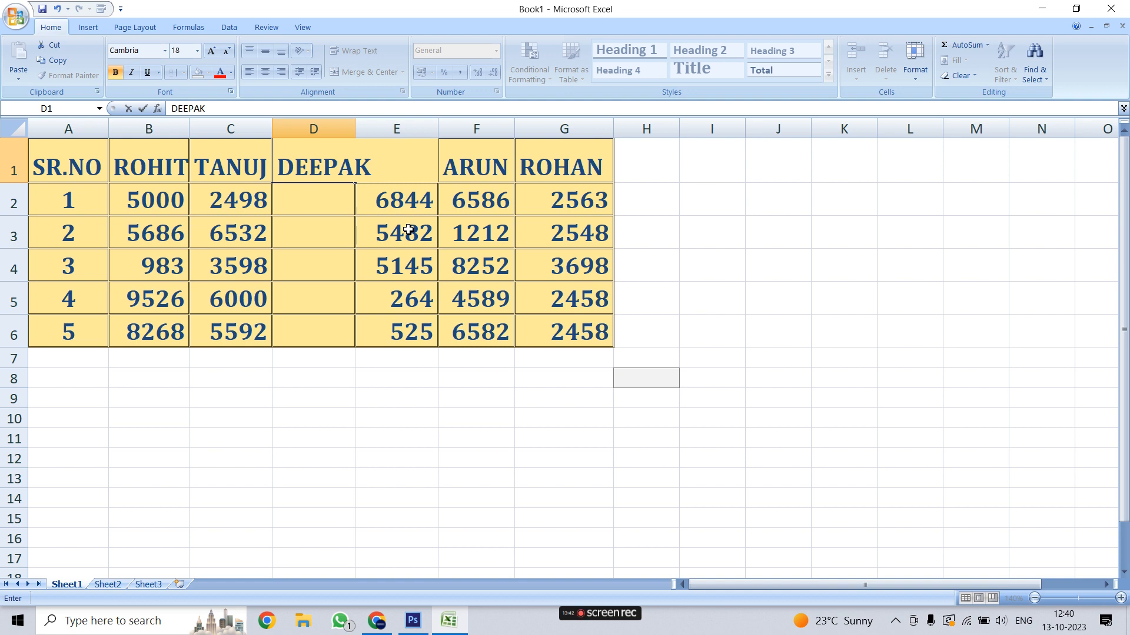
pyautogui.click(321, 230)
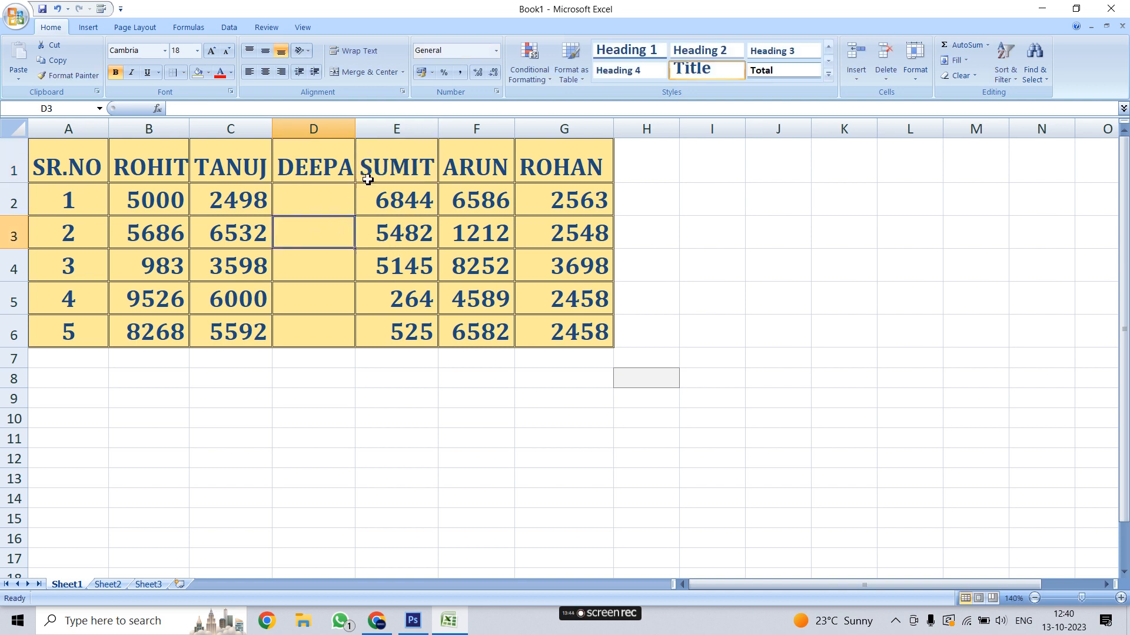
pyautogui.click(331, 159)
pyautogui.doubleClick(354, 126)
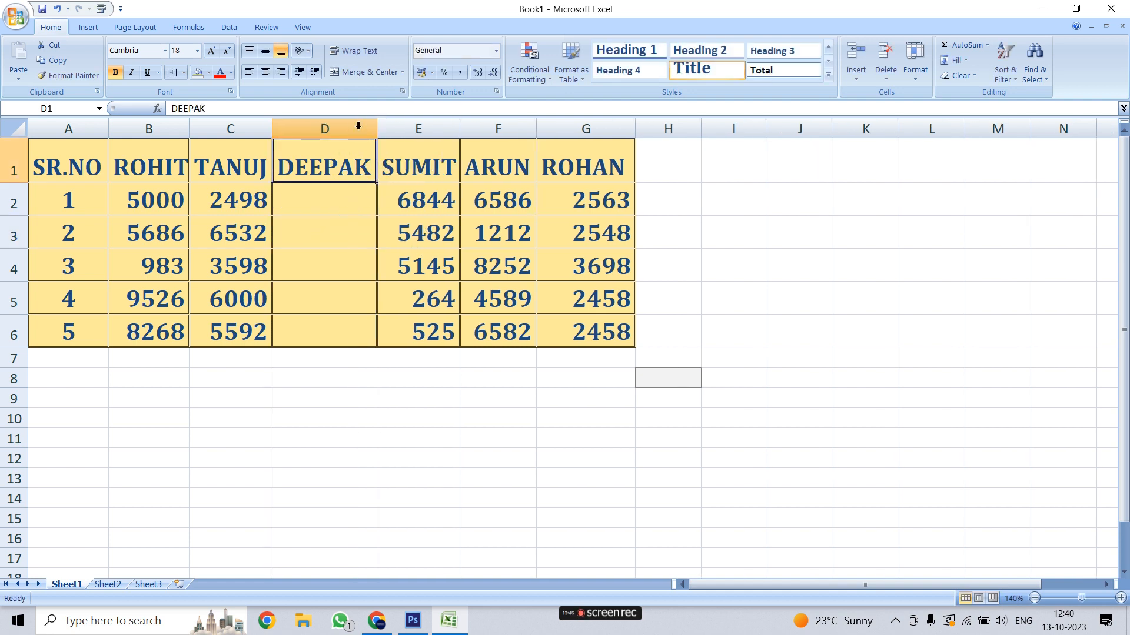
# - Narrow column D slightly, and AutoFit its width to the header again
pyautogui.click(327, 202)
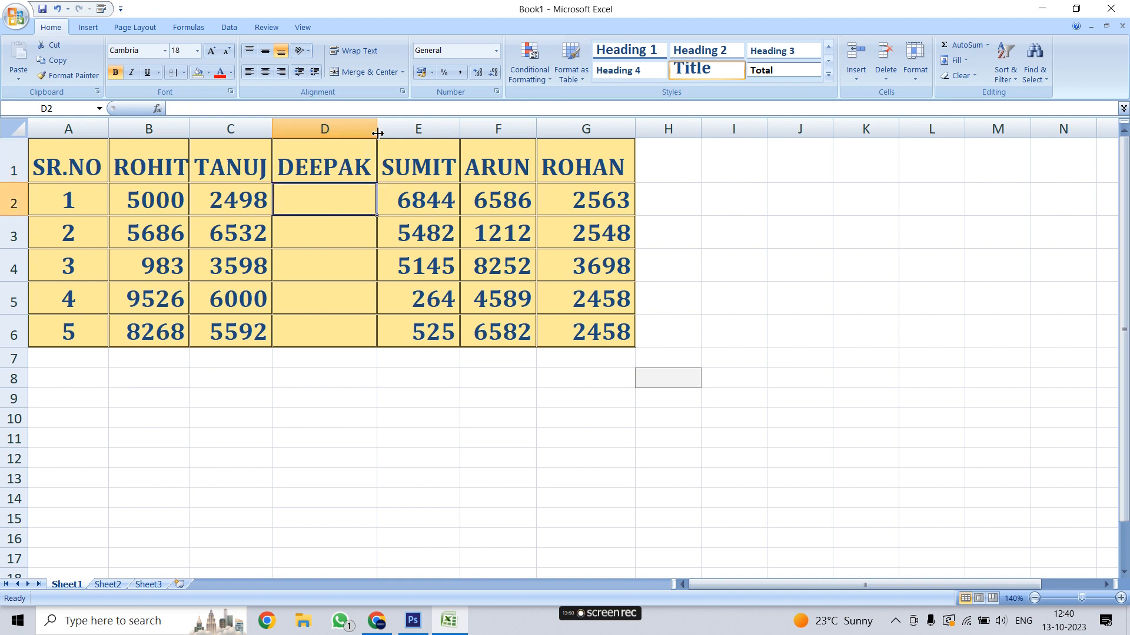
pyautogui.click(377, 152)
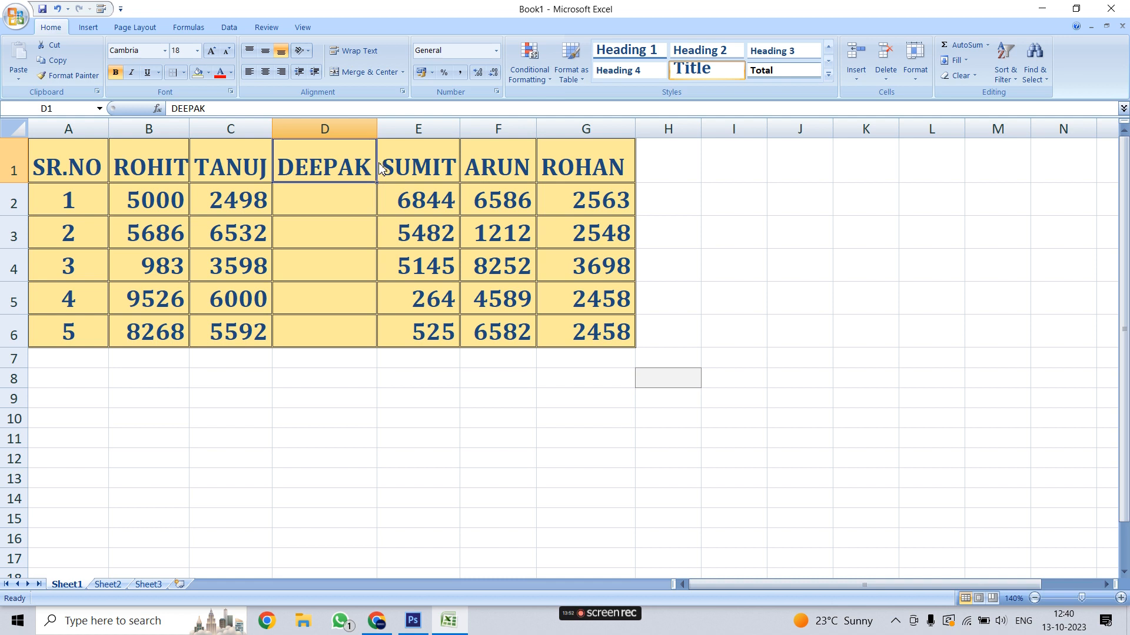
pyautogui.moveTo(379, 130); pyautogui.dragTo(363, 129)
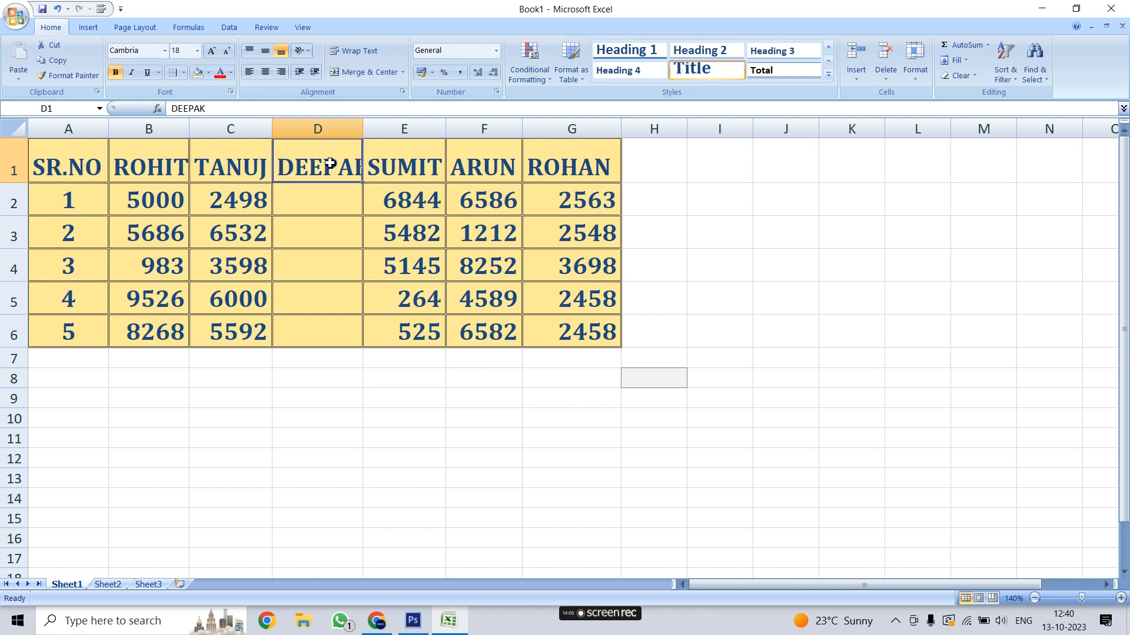
pyautogui.doubleClick(362, 128)
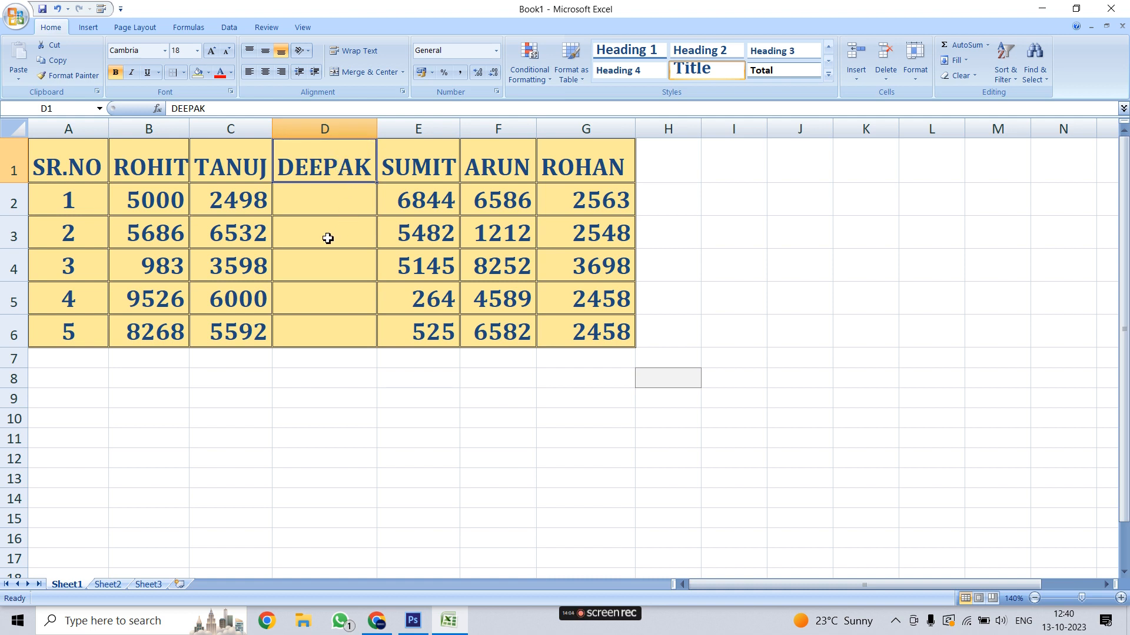
# - Fill cells D2:D6 with the values 2589, 6584, 2569, 2548 and 2458
pyautogui.click(333, 204)
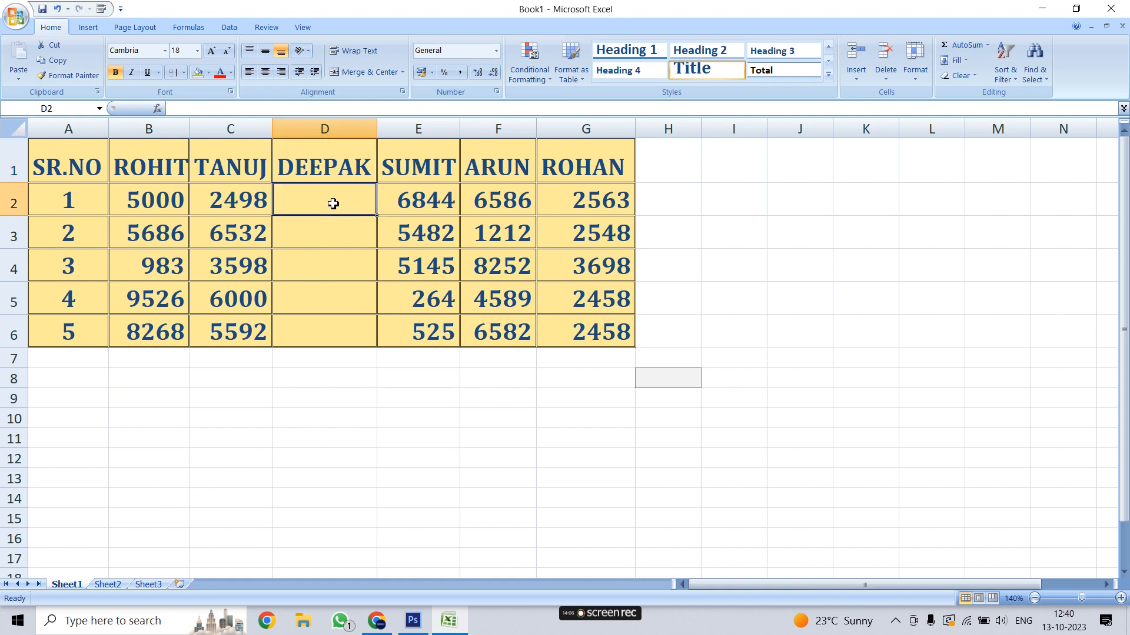
pyautogui.write('2589')
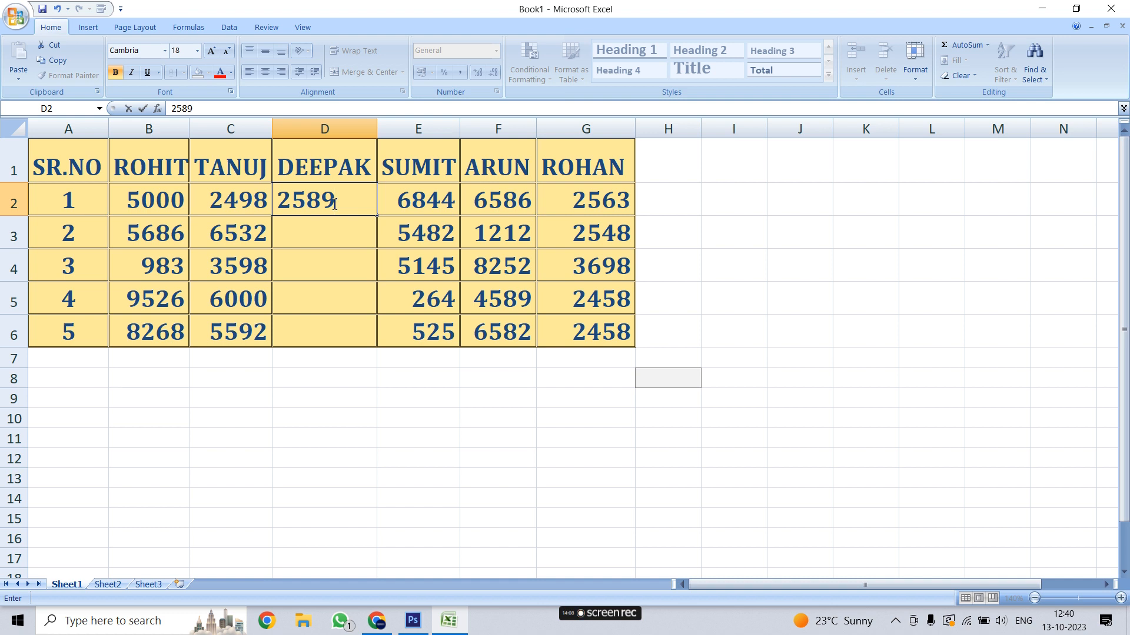
pyautogui.click(330, 236)
pyautogui.write('6584')
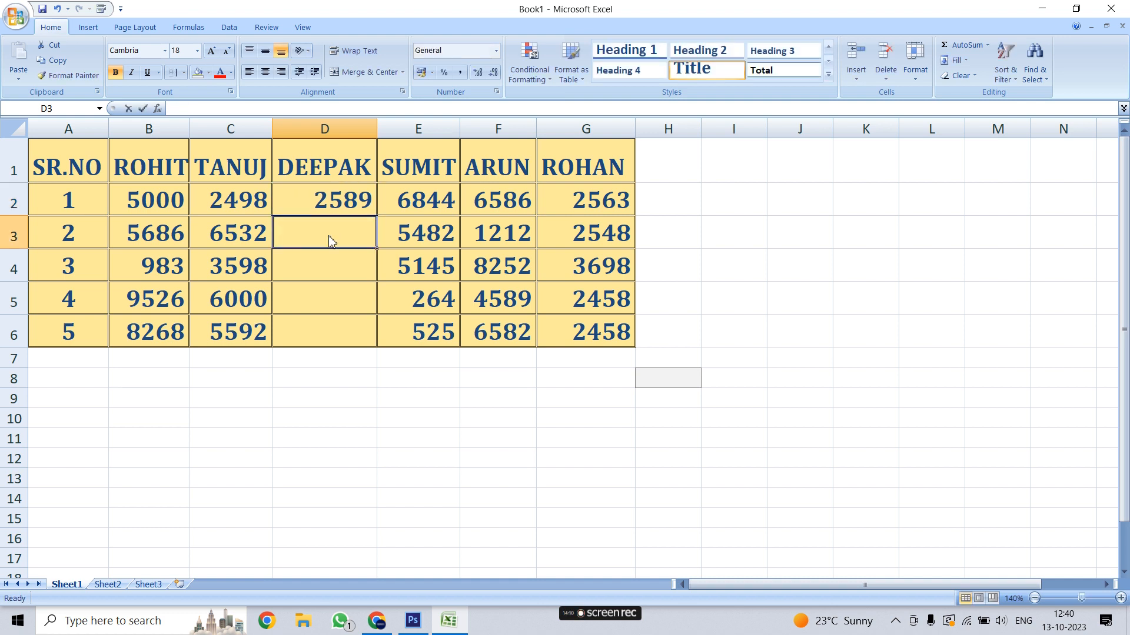
pyautogui.click(335, 261)
pyautogui.write('2569')
pyautogui.click(344, 302)
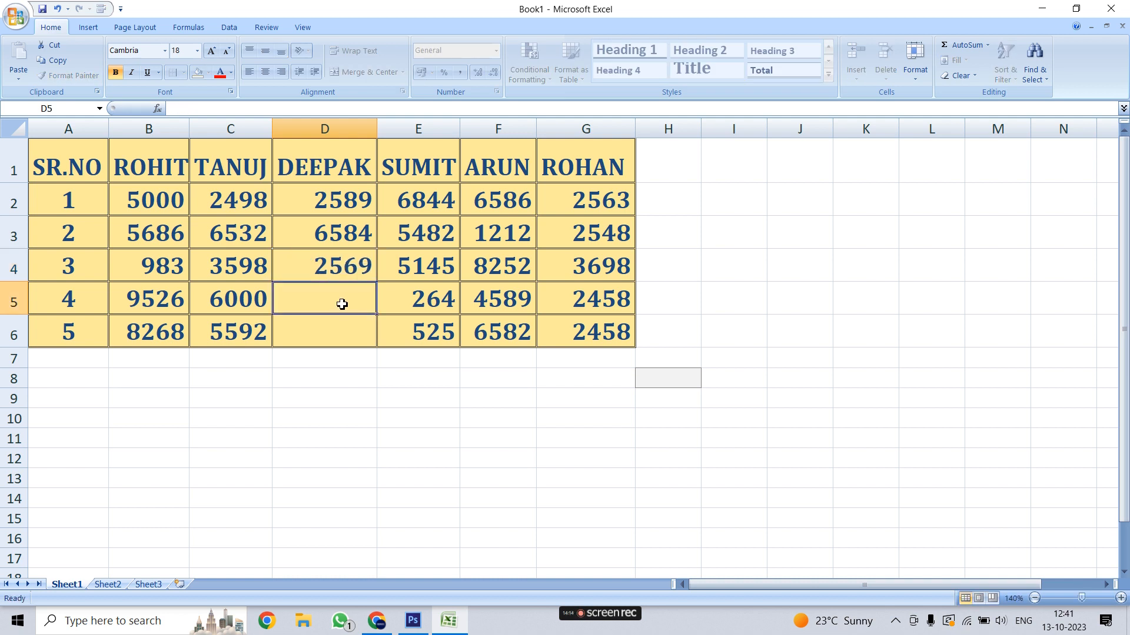
pyautogui.write('2548')
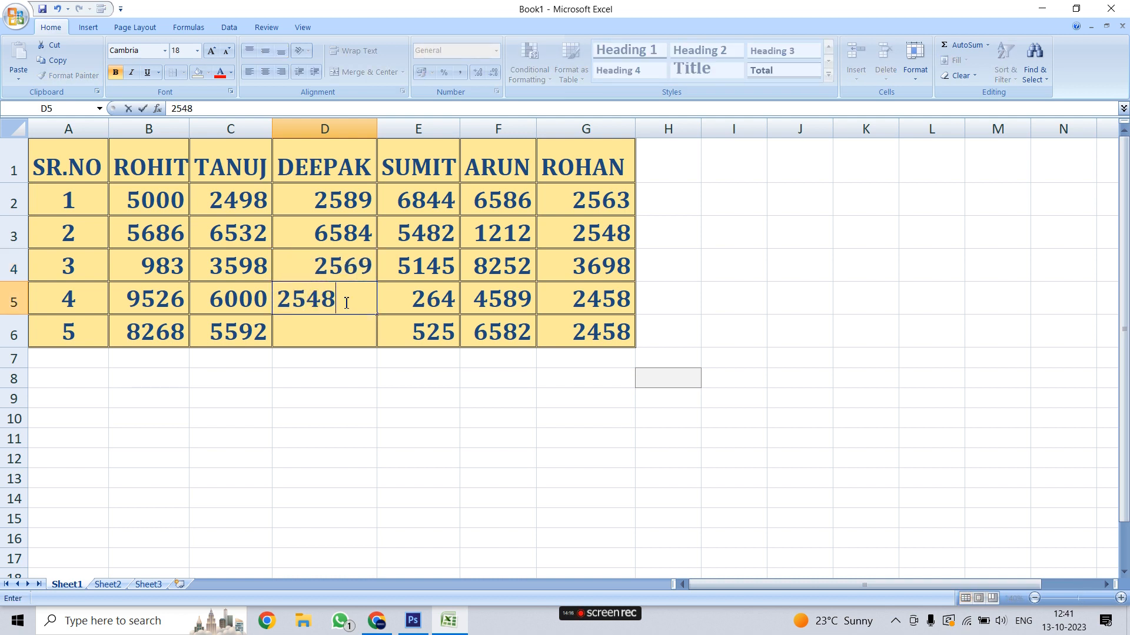
pyautogui.click(350, 344)
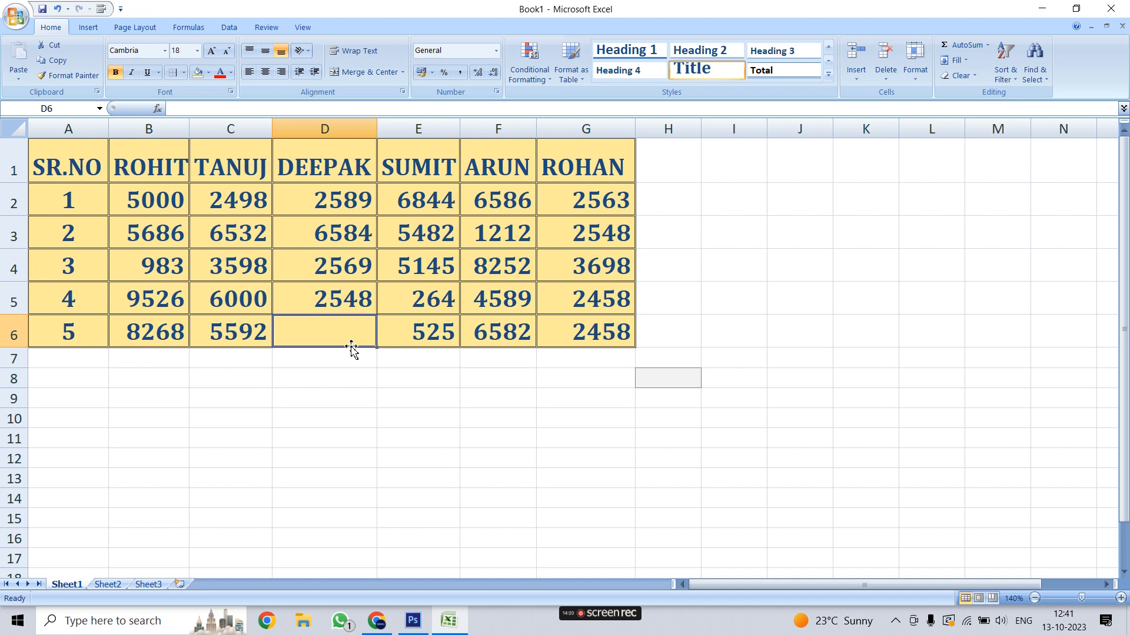
pyautogui.write('2458')
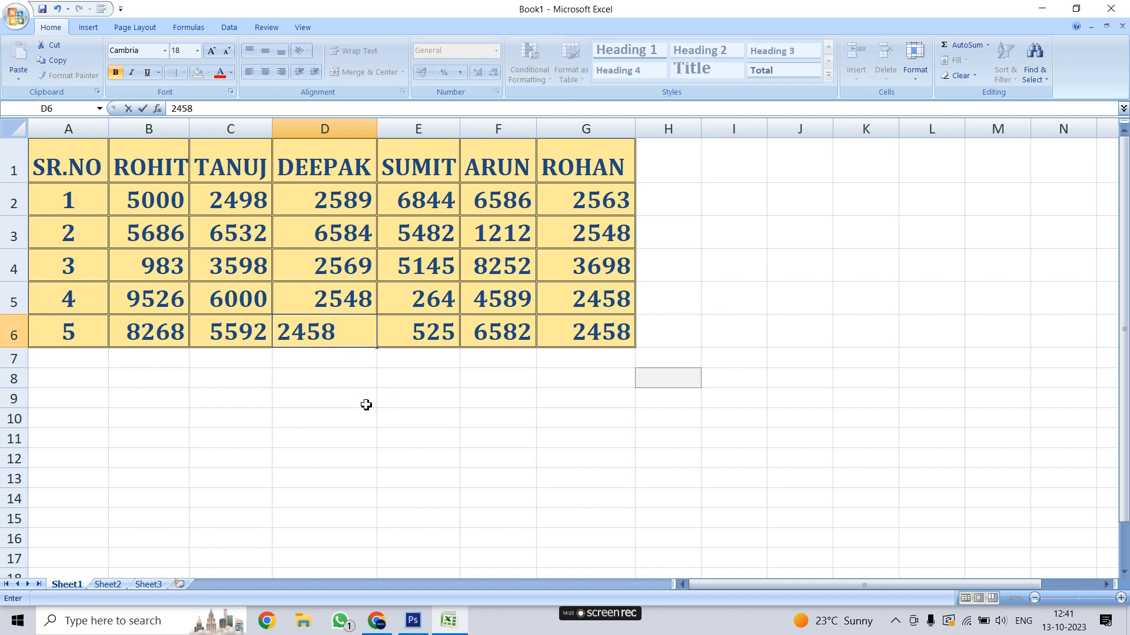
pyautogui.click(332, 400)
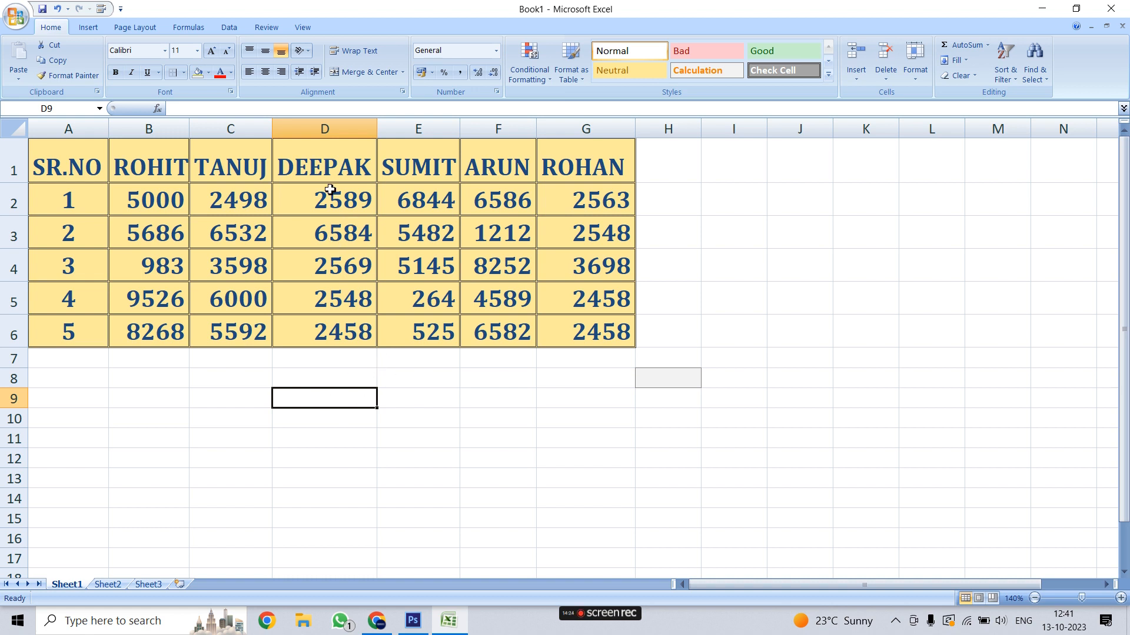
# - Insert a new sheet row at row 5, between serial numbers 3 and 4 of the table
pyautogui.click(174, 303)
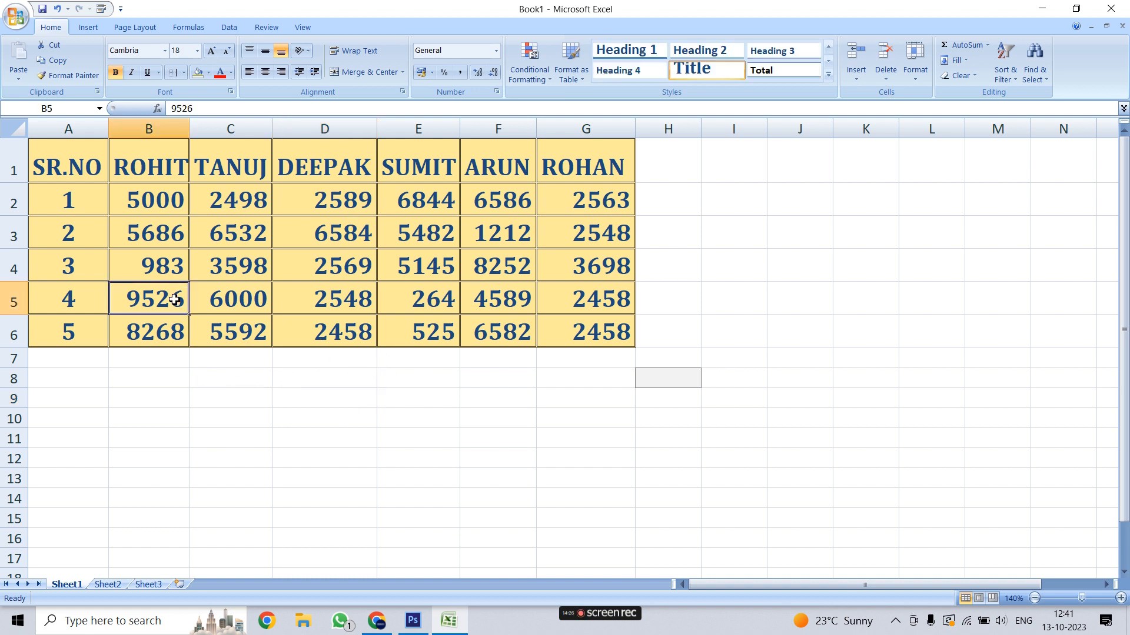
pyautogui.click(71, 302)
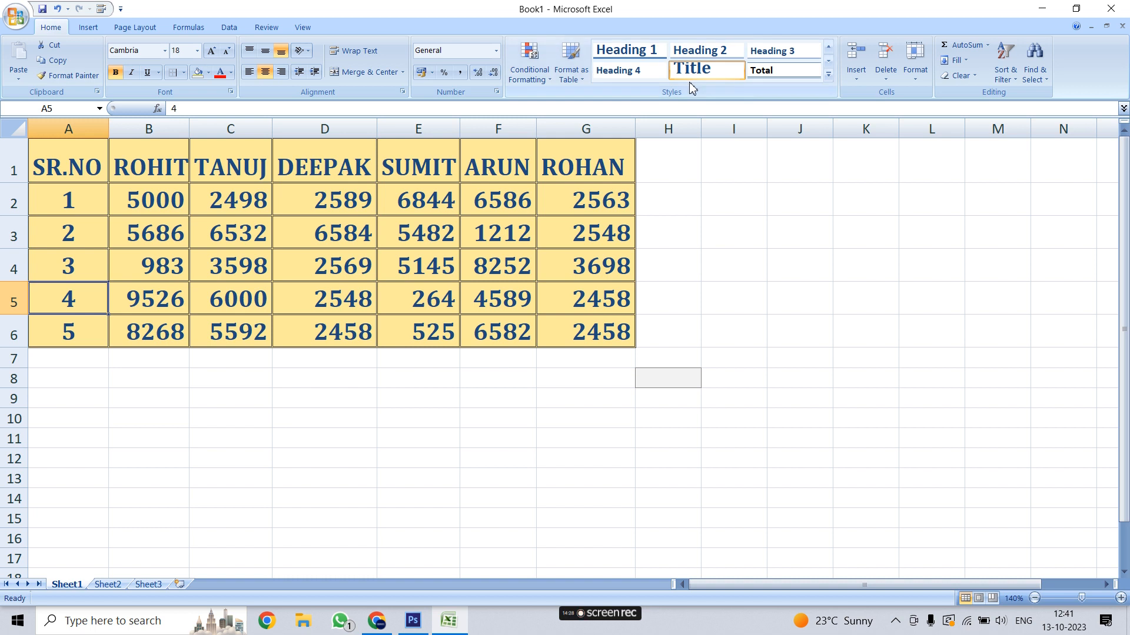
pyautogui.click(856, 75)
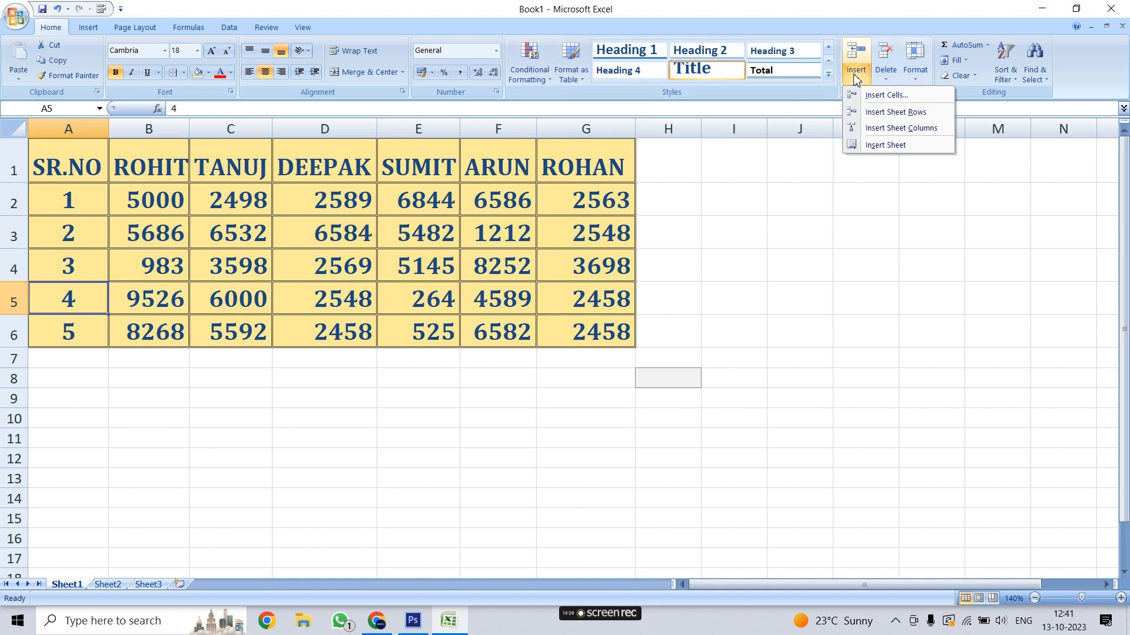
pyautogui.click(909, 116)
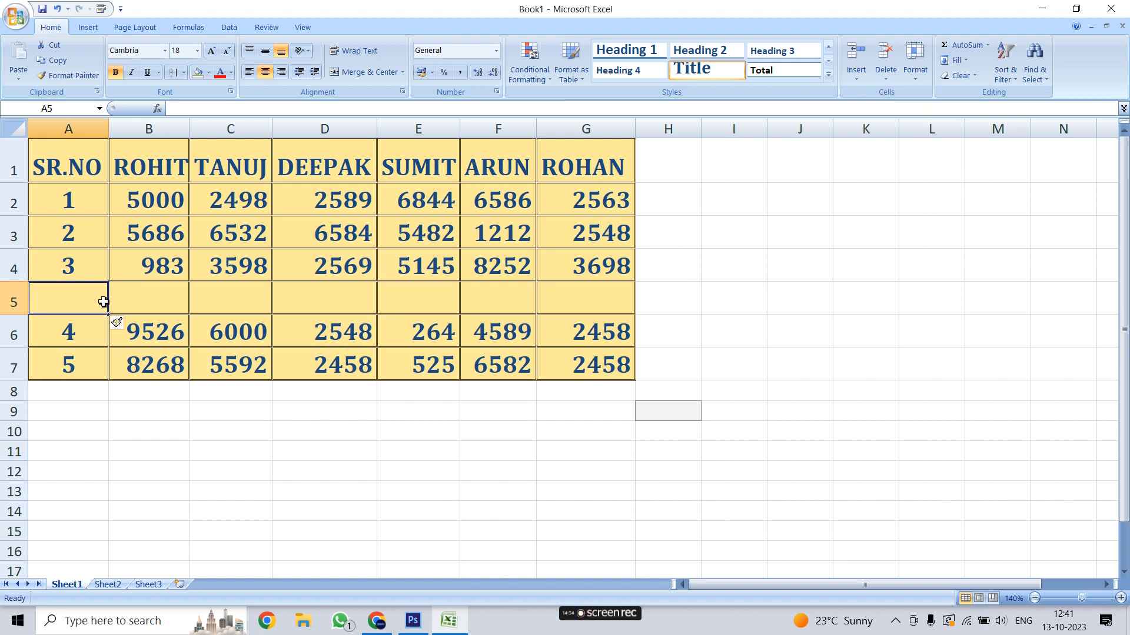
pyautogui.click(666, 295)
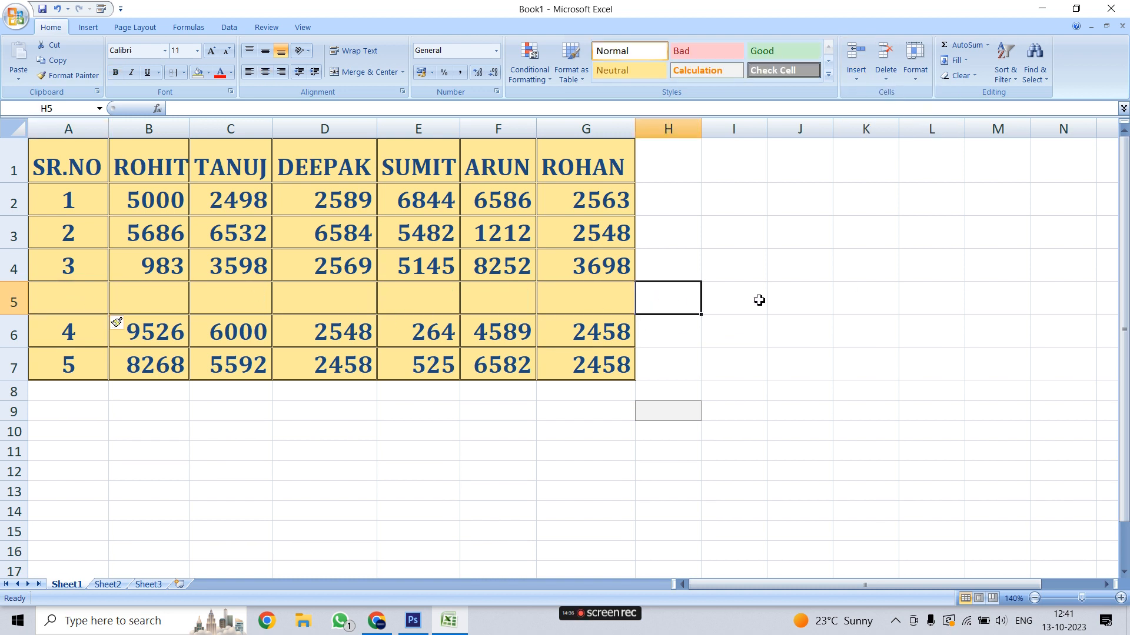
# - Enter serial number 4 in A5 and renumber A6 and A7 as 5 and 6
pyautogui.click(70, 301)
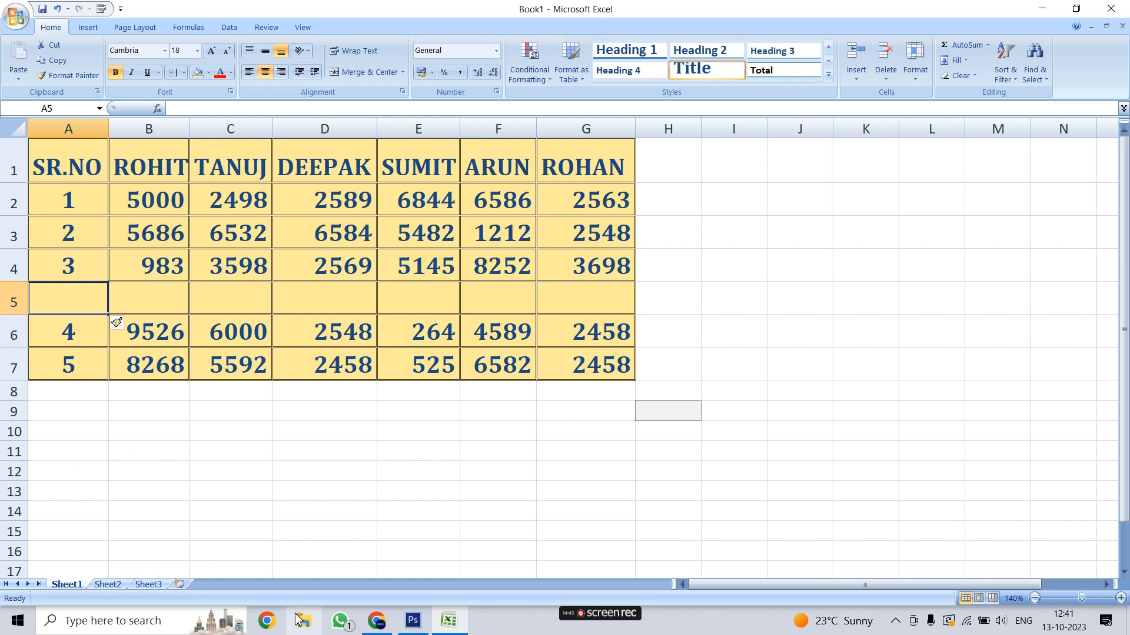
pyautogui.write('4')
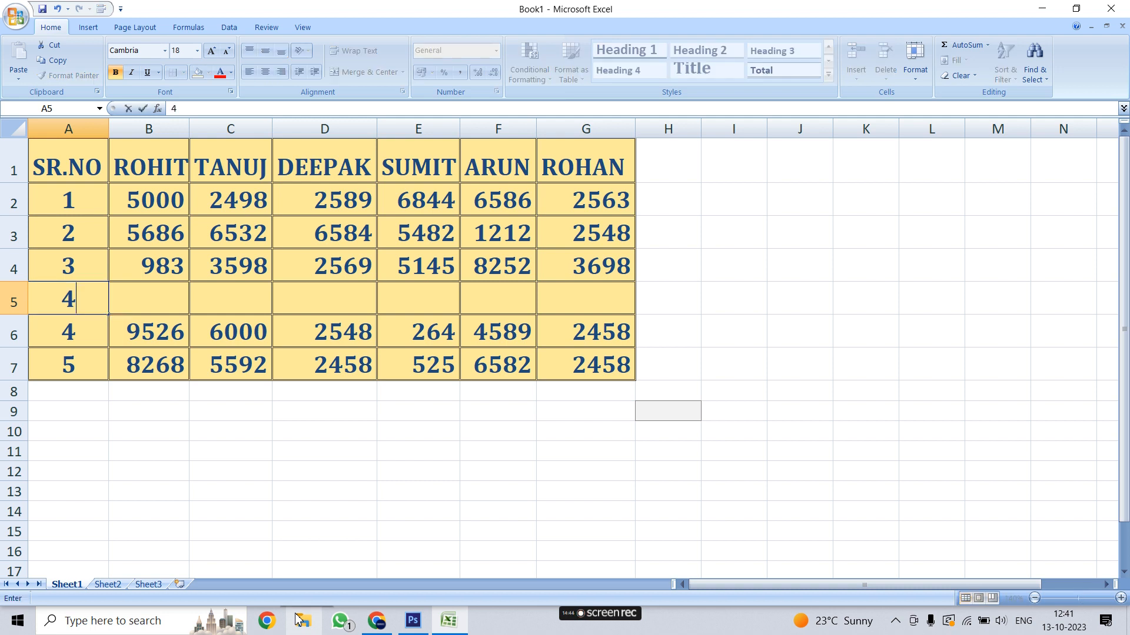
pyautogui.press('Return')
pyautogui.write('5')
pyautogui.click(67, 360)
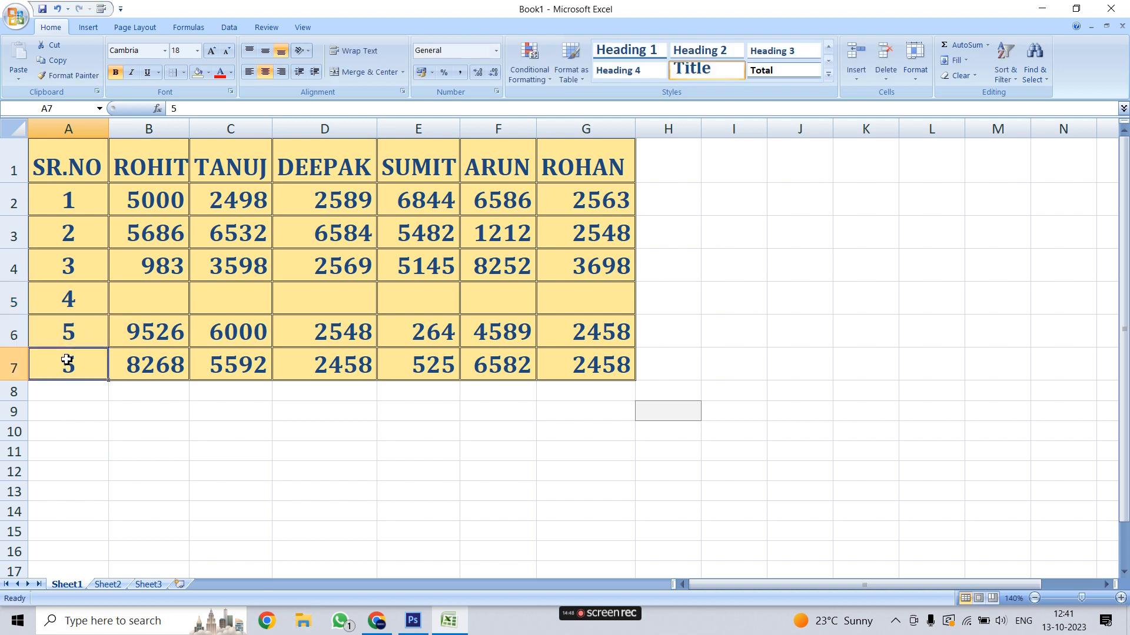
pyautogui.write('6')
pyautogui.click(38, 446)
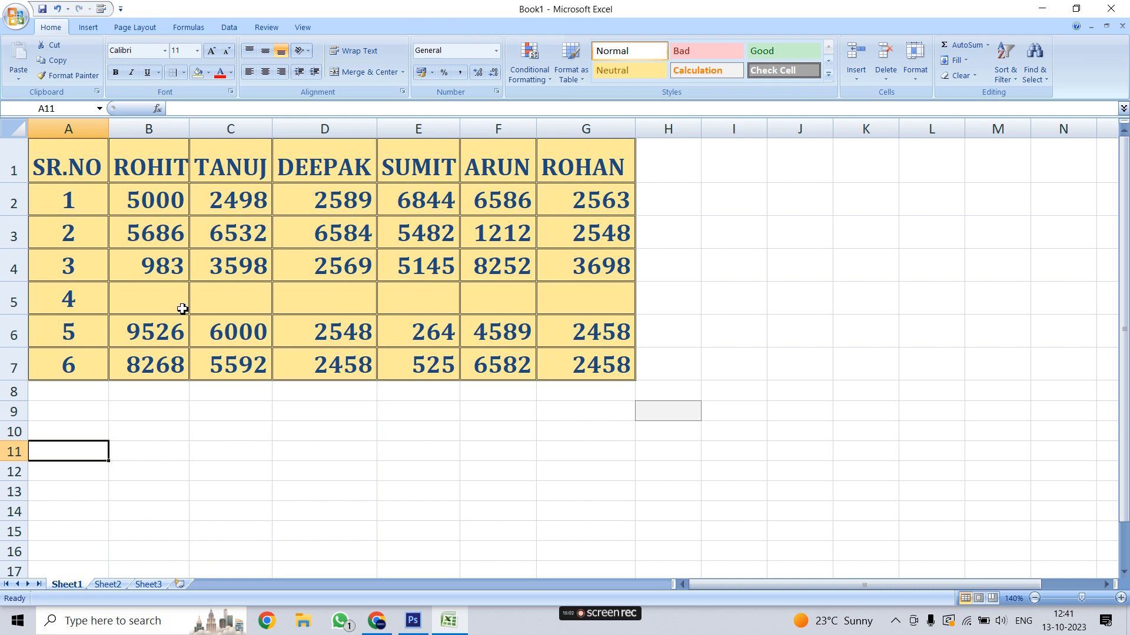
pyautogui.click(249, 239)
pyautogui.moveTo(65, 168); pyautogui.dragTo(609, 375)
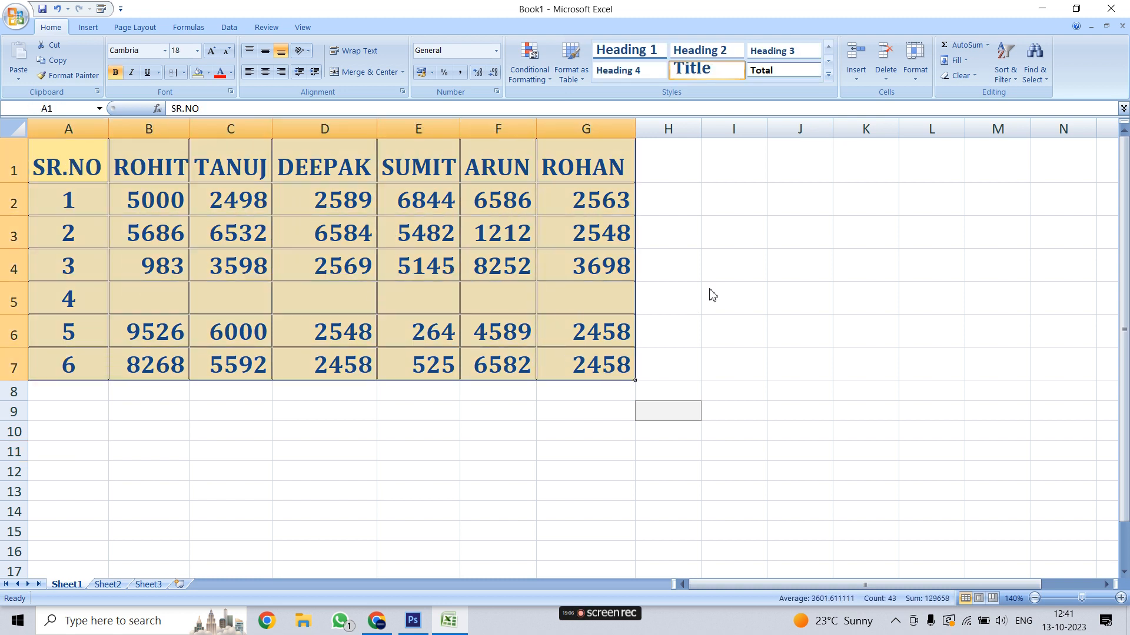
pyautogui.click(856, 68)
pyautogui.click(739, 313)
pyautogui.moveTo(196, 430); pyautogui.dragTo(207, 414)
# - Enter 2586 in cell C5 of the blank row
pyautogui.click(230, 311)
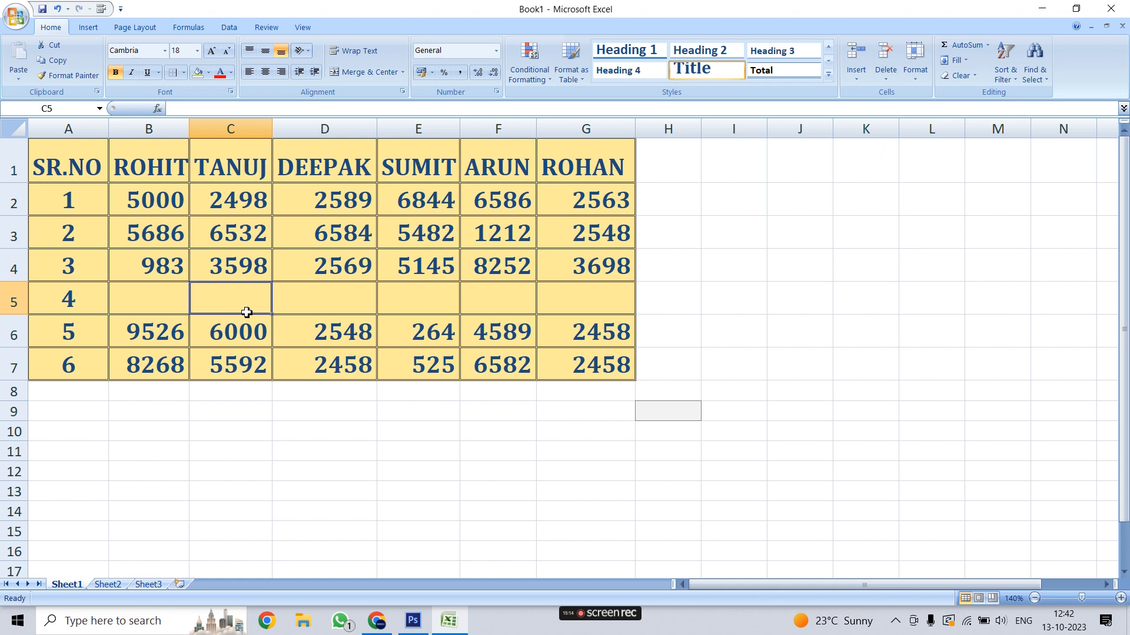
pyautogui.write('2586')
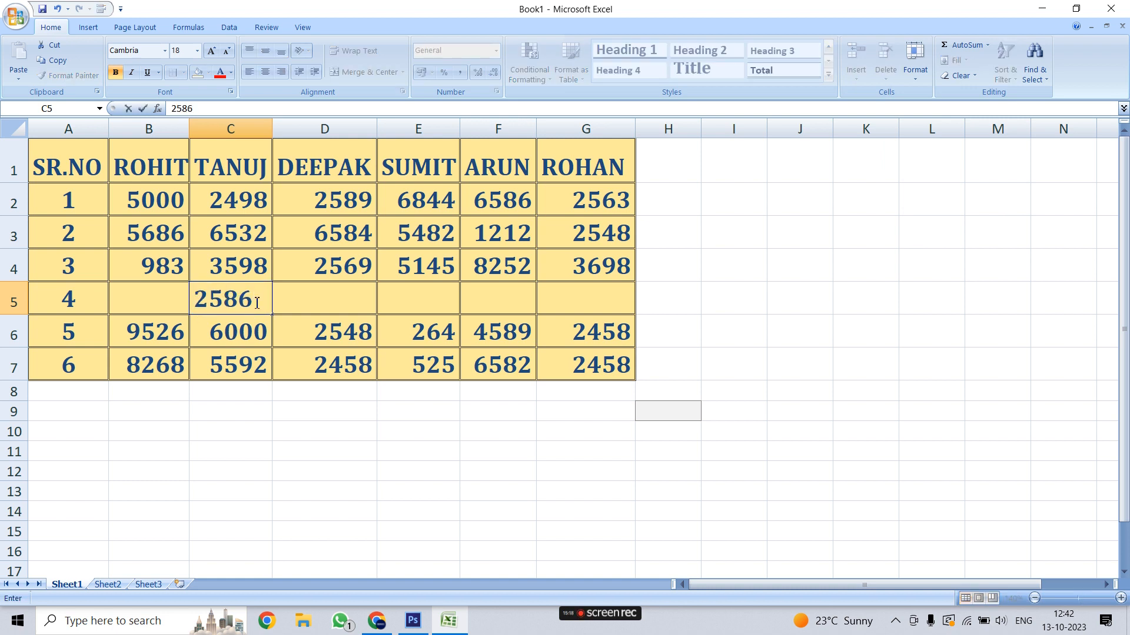
pyautogui.click(215, 311)
pyautogui.click(318, 375)
pyautogui.click(245, 300)
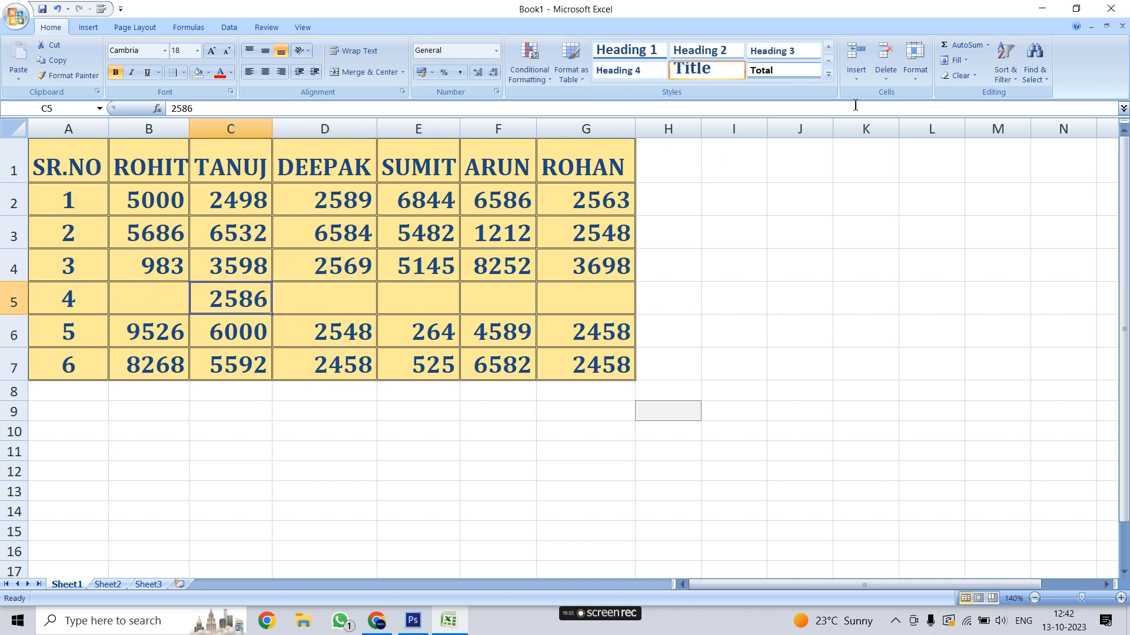
# - Insert a blank cell at C5, choosing to shift the existing cells down
pyautogui.click(869, 71)
pyautogui.click(898, 100)
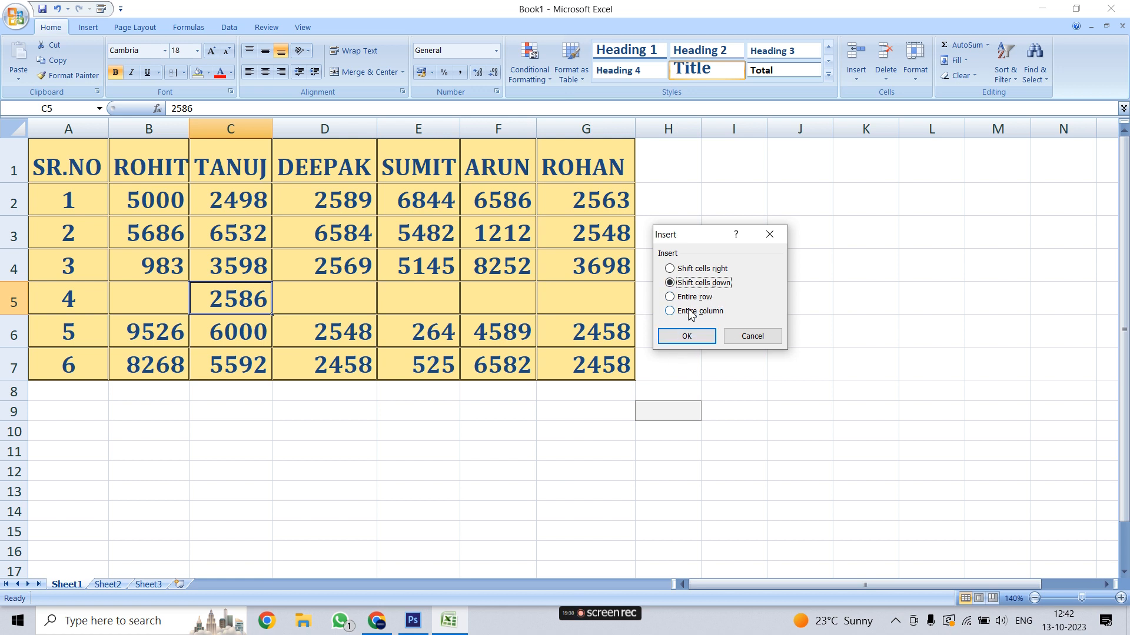
pyautogui.click(697, 271)
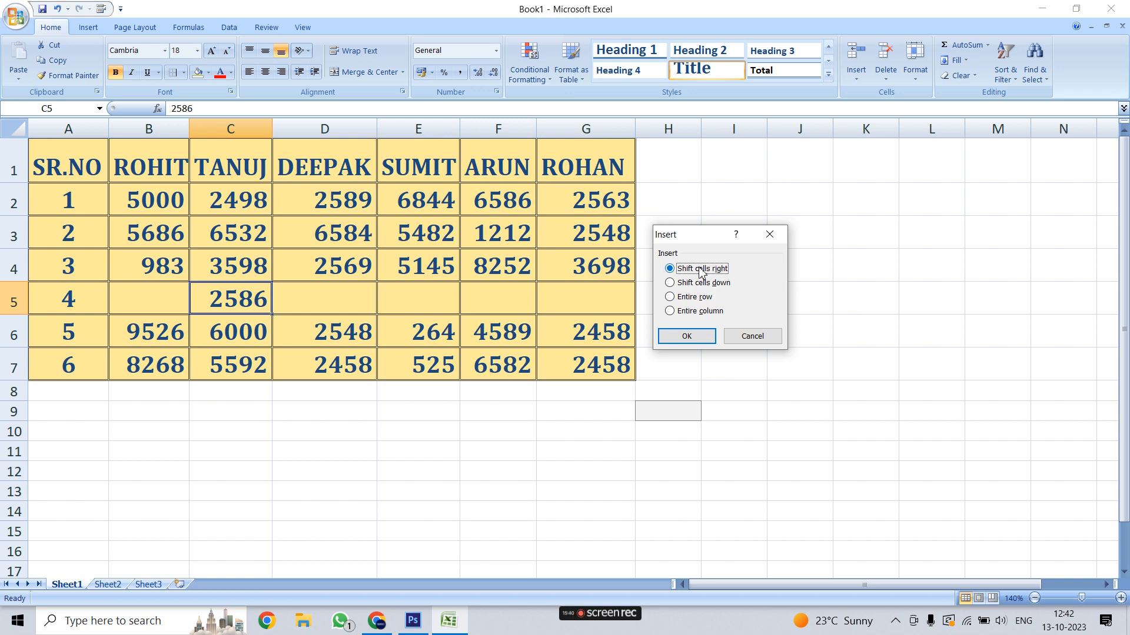
pyautogui.click(680, 285)
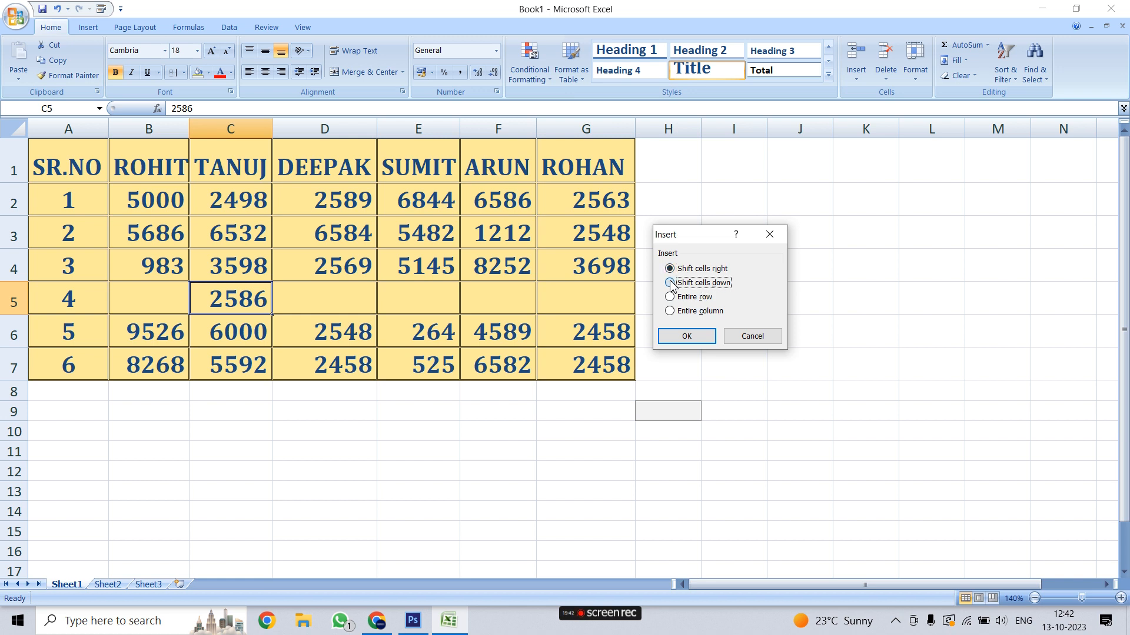
pyautogui.click(687, 337)
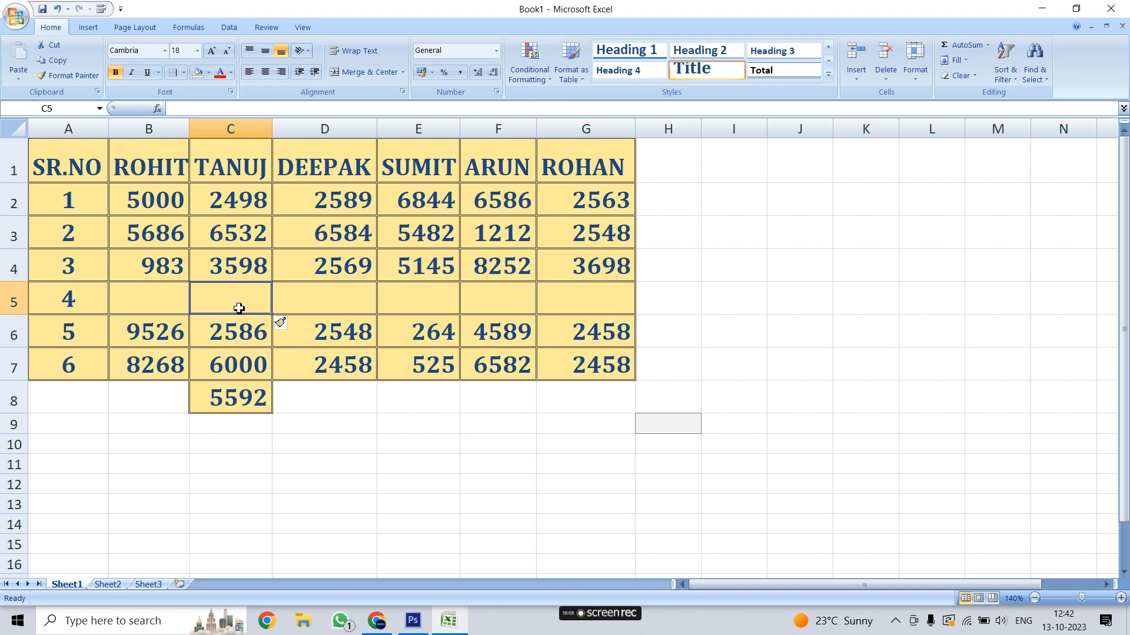
# - Delete the blank cell C5, choosing to shift the cells below it up
pyautogui.click(889, 75)
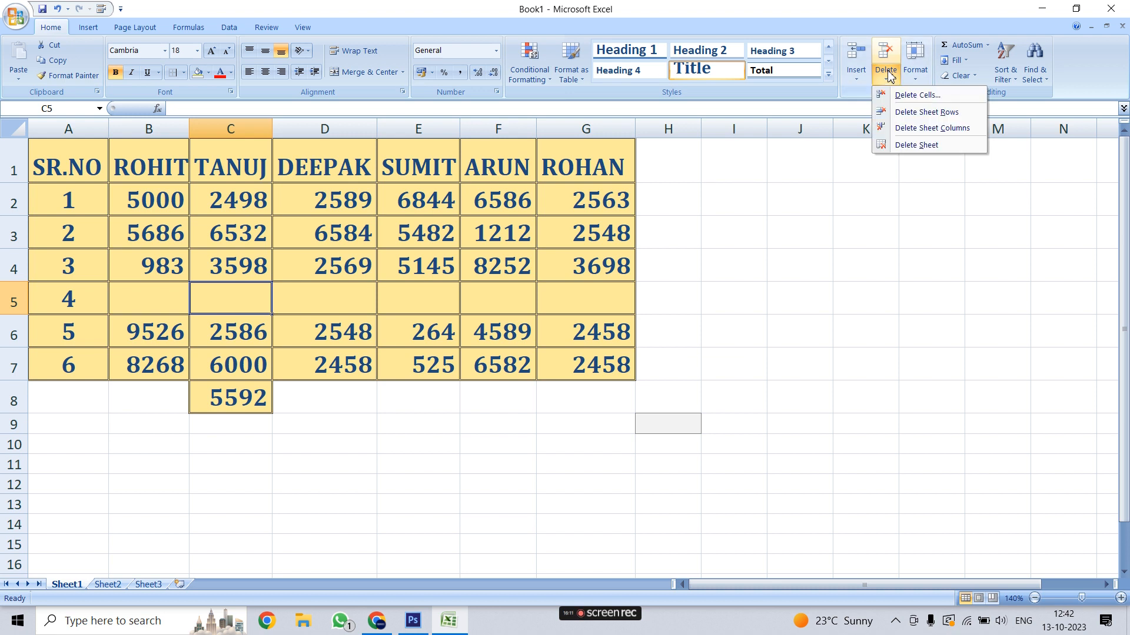
pyautogui.click(909, 95)
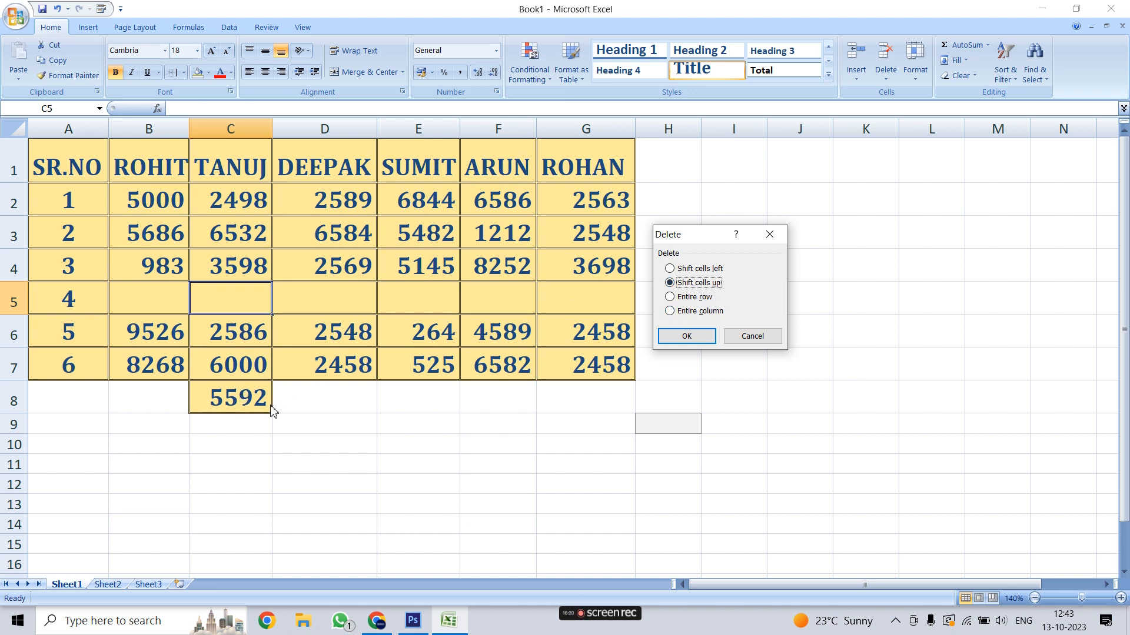
pyautogui.click(710, 336)
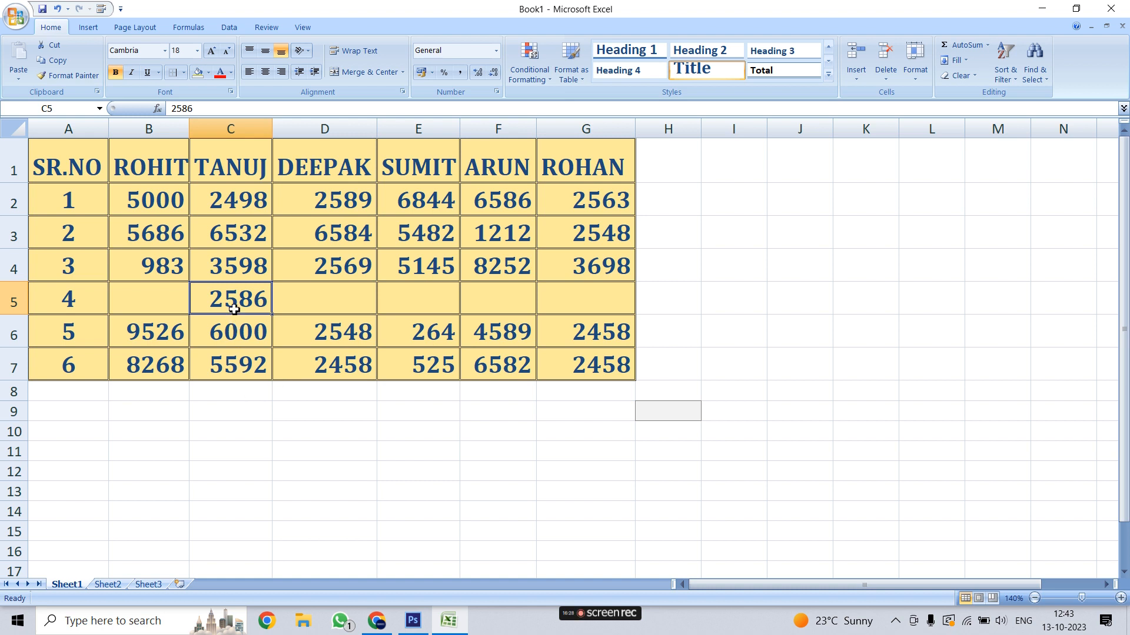
# - Delete the whole sheet row 5, which holds serial number 4
pyautogui.click(70, 301)
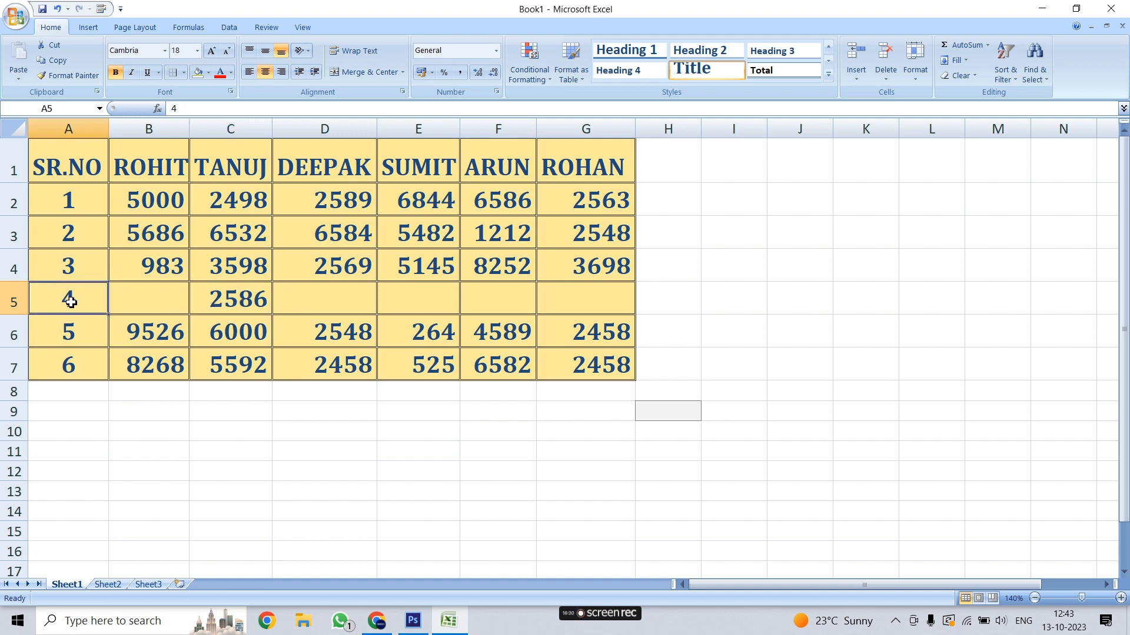
pyautogui.moveTo(565, 297); pyautogui.dragTo(835, 301)
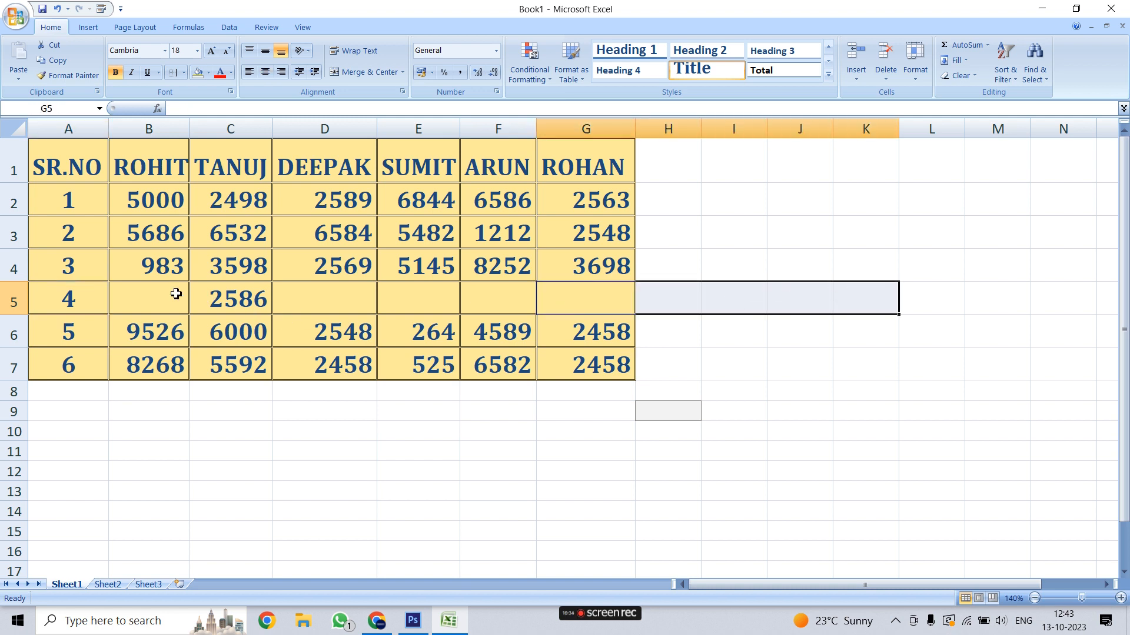
pyautogui.click(92, 305)
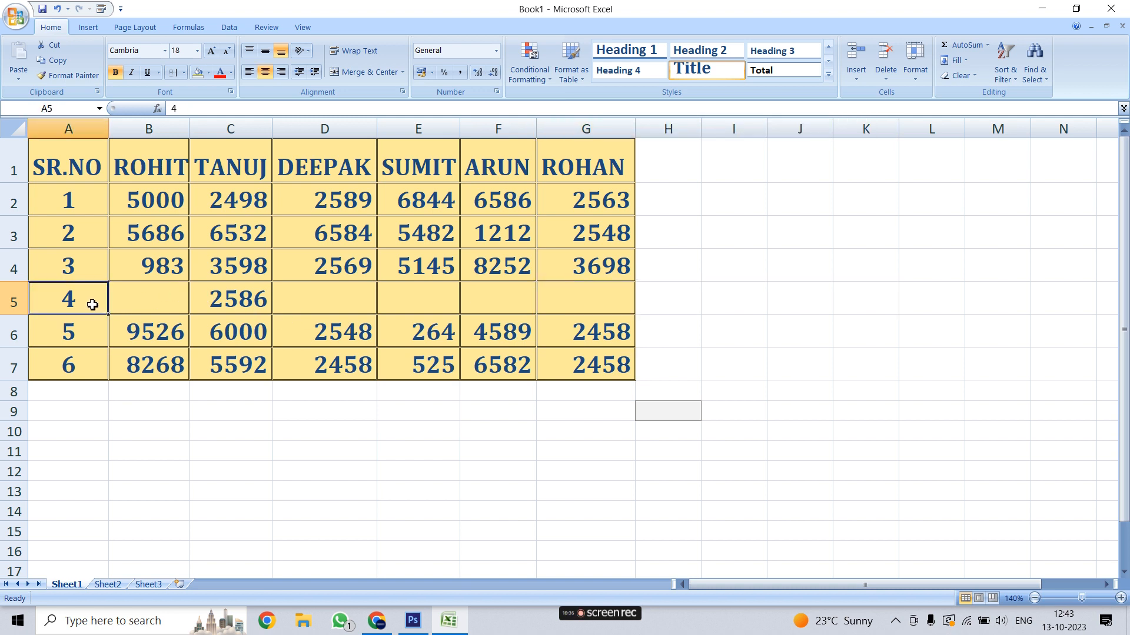
pyautogui.click(891, 72)
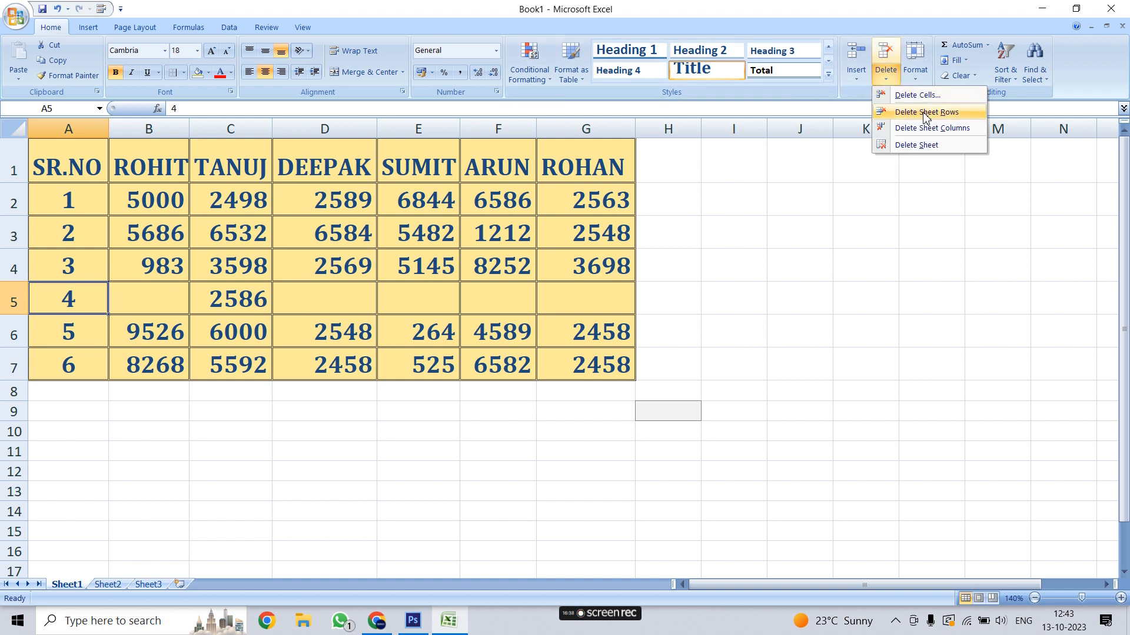
pyautogui.click(955, 119)
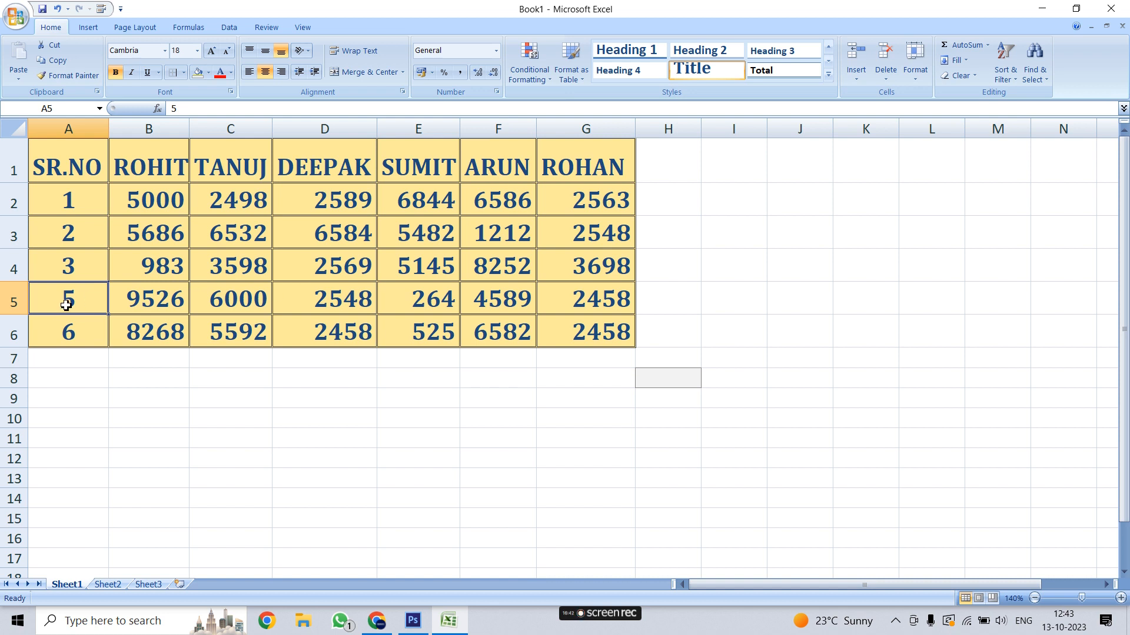
# - Renumber the last two serial numbers in A5 and A6 as 4 and 5
pyautogui.write('4')
pyautogui.press('Return')
pyautogui.write('5')
# - Delete the whole sheet column D from the table
pyautogui.click(341, 174)
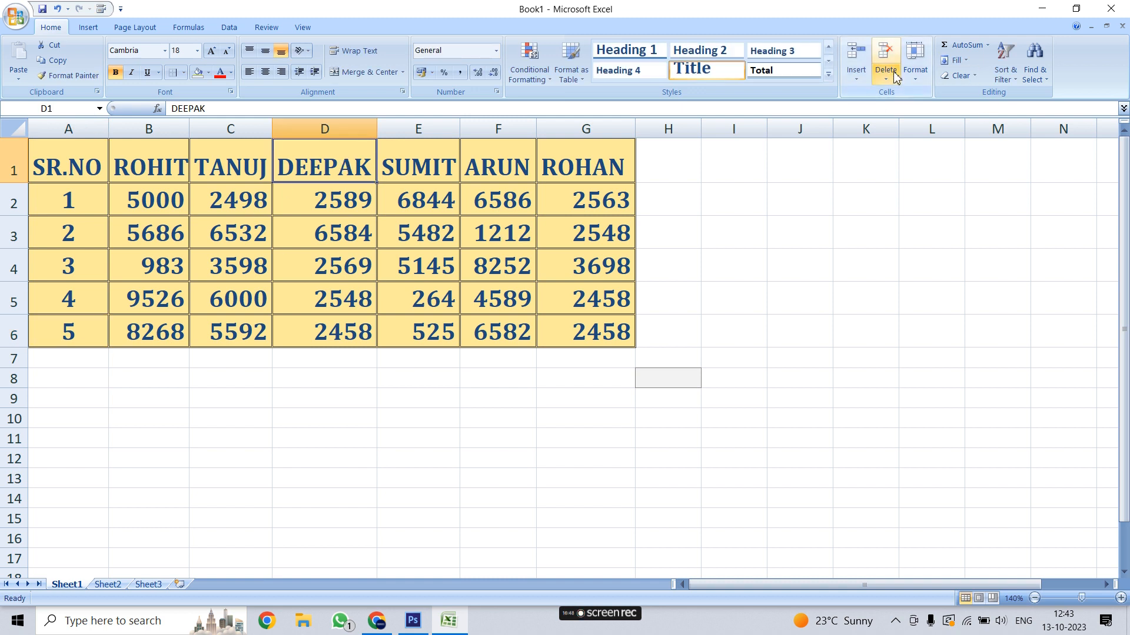
pyautogui.click(897, 69)
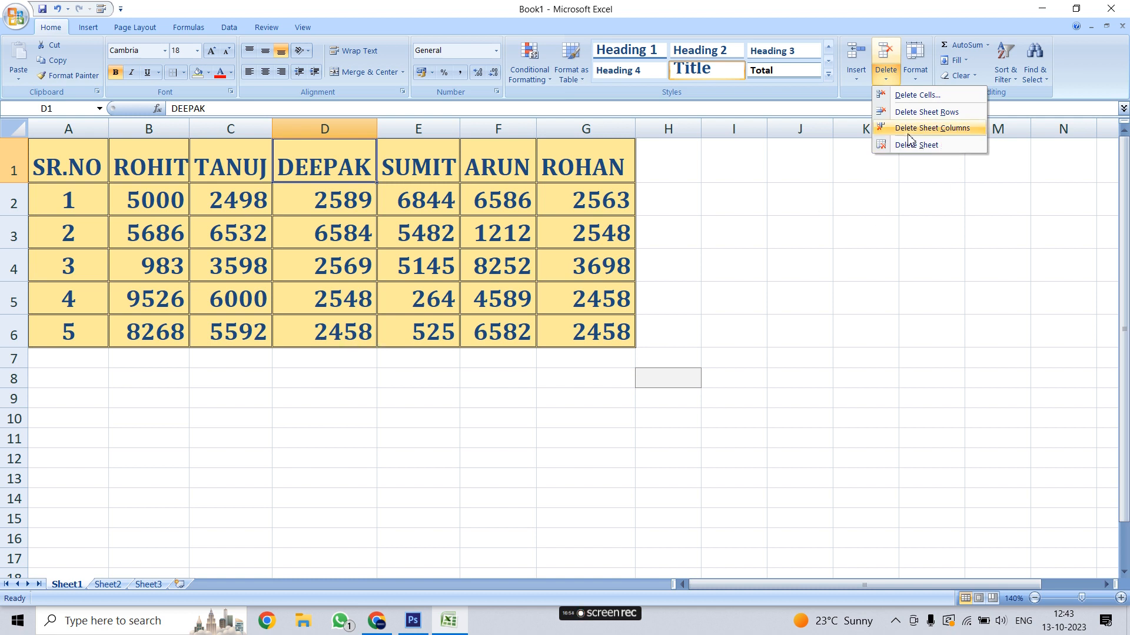
pyautogui.click(945, 130)
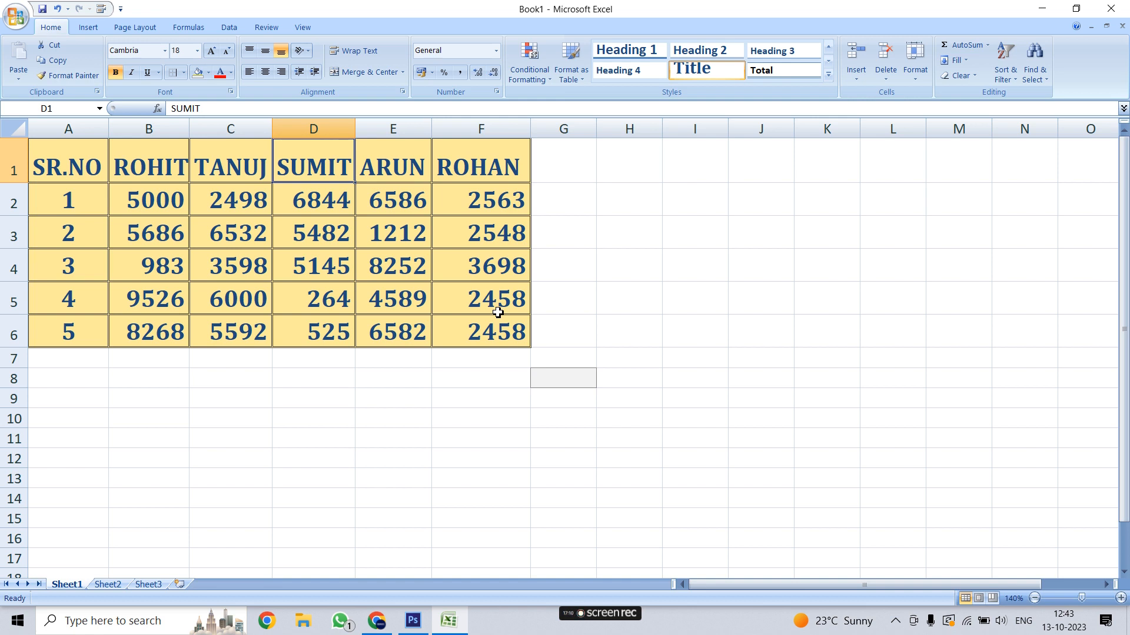
# - Check the row height of header row 1 in the Row Height dialog and close it without entering a new value
pyautogui.click(917, 79)
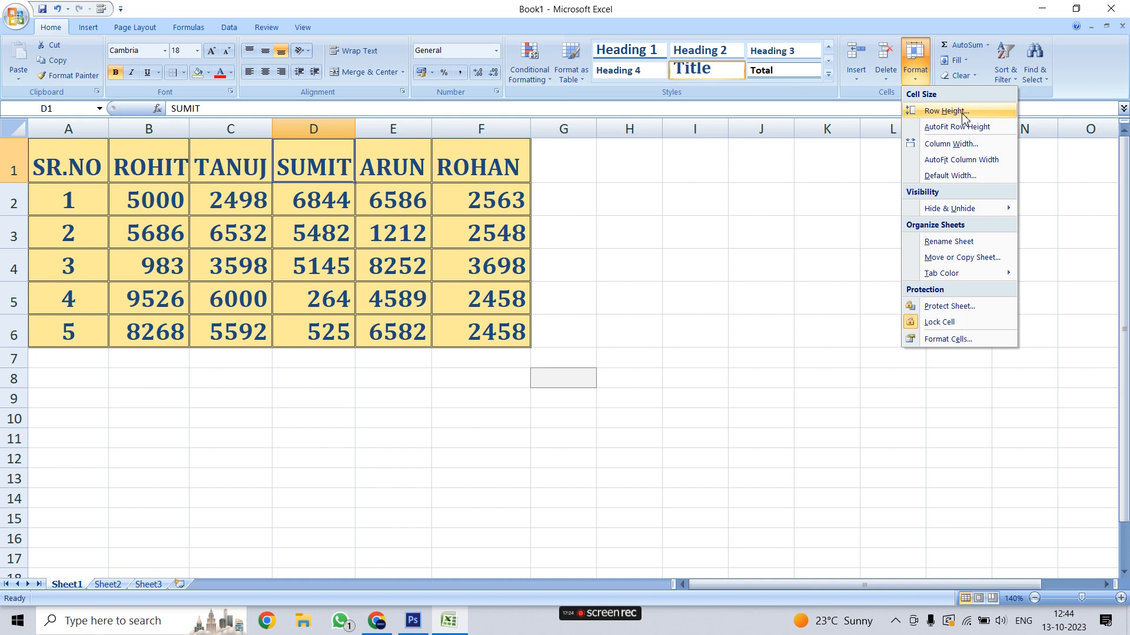
pyautogui.click(583, 250)
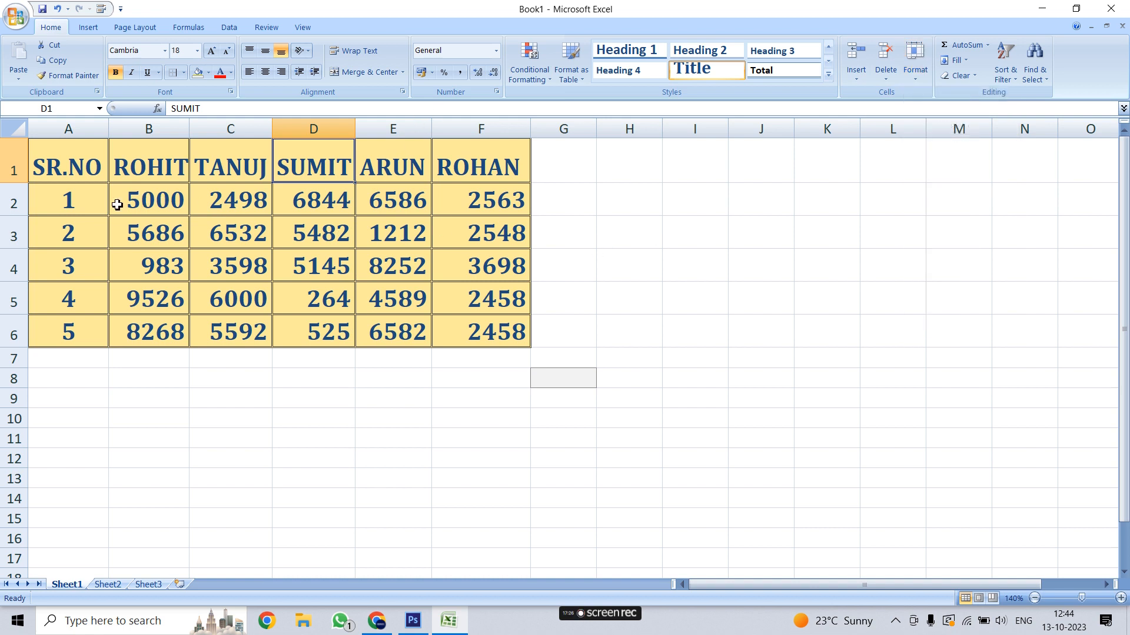
pyautogui.click(89, 172)
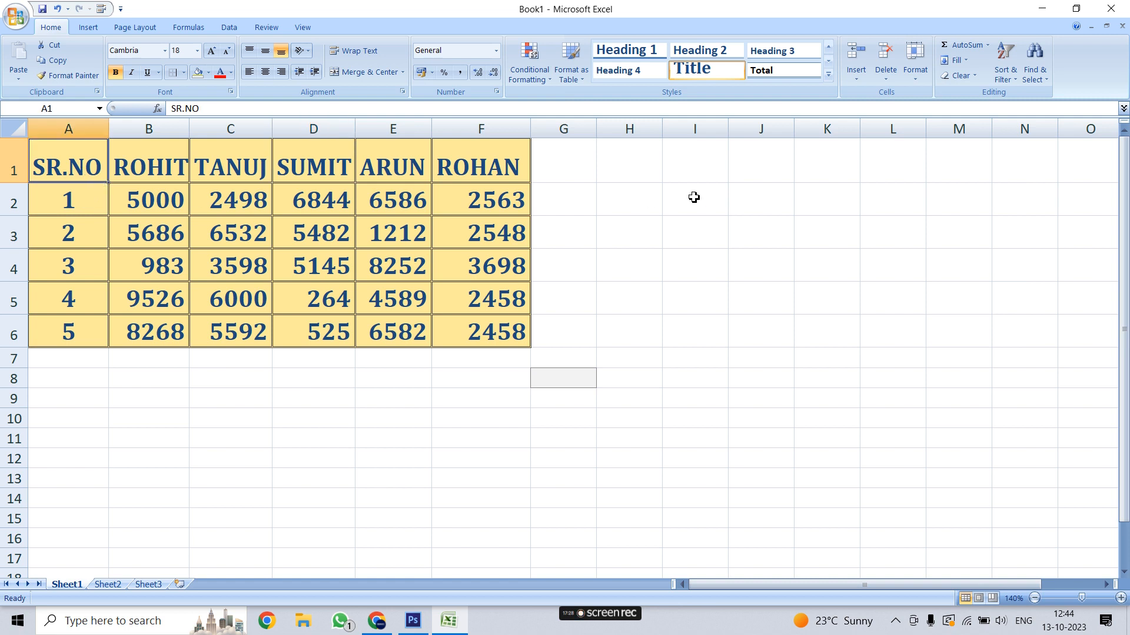
pyautogui.click(914, 61)
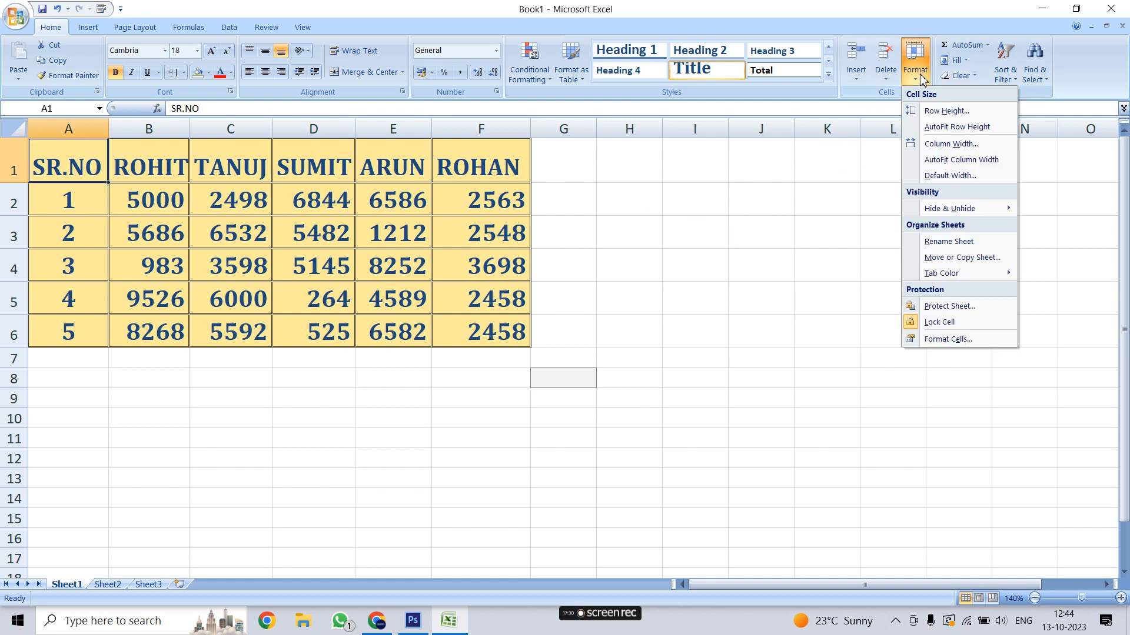
pyautogui.click(940, 111)
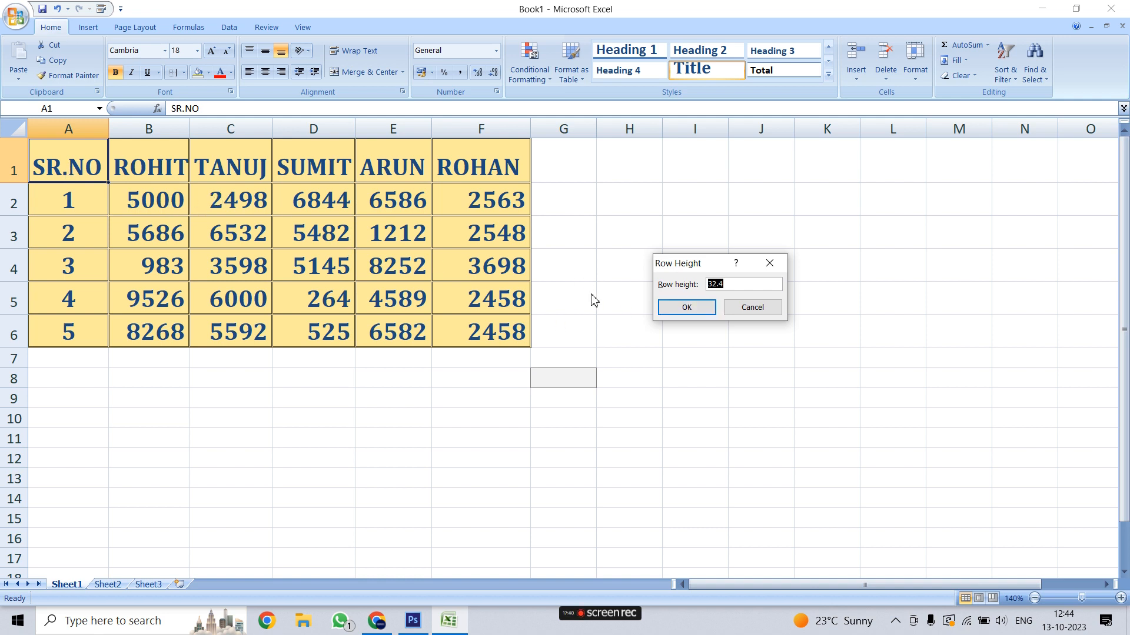
pyautogui.click(688, 308)
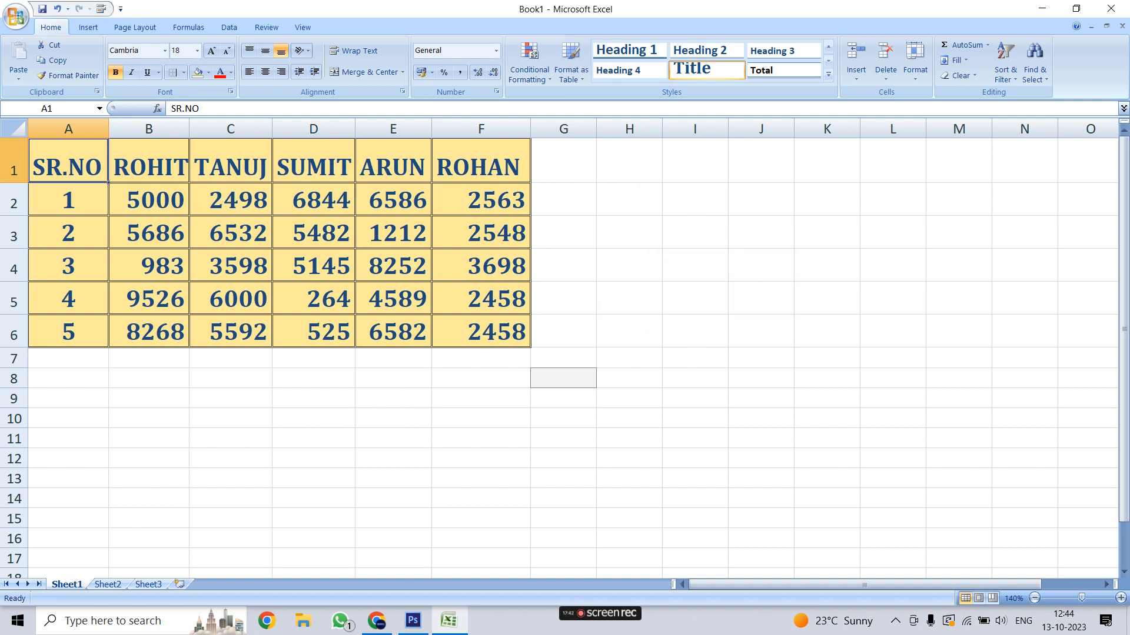
pyautogui.click(155, 204)
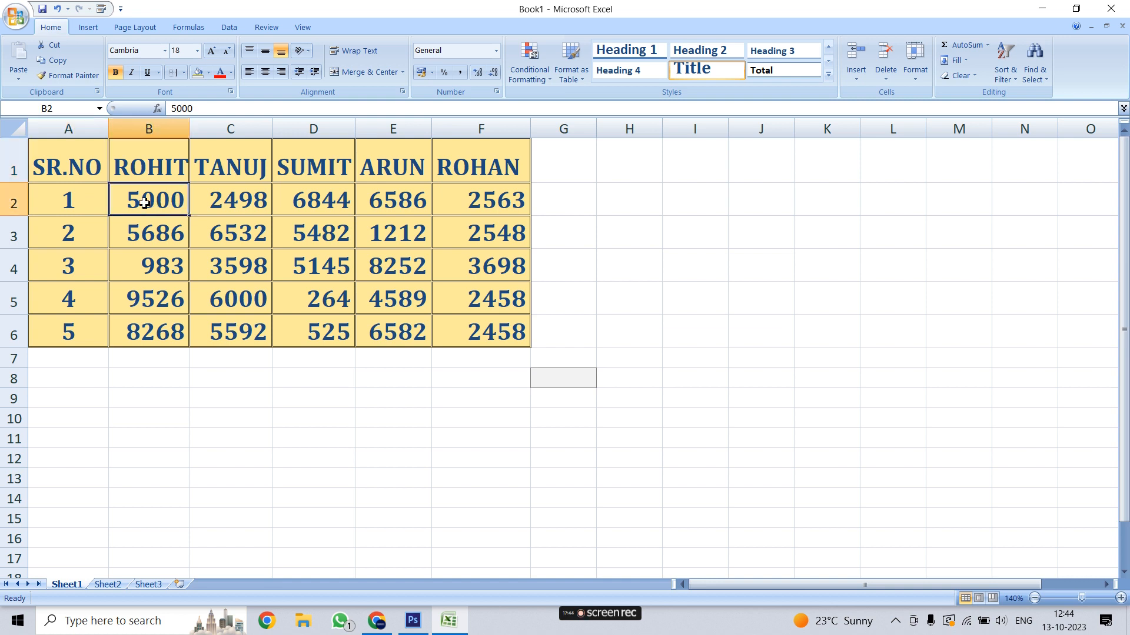
# - Check the row height of row 2 in the Row Height dialog and close it without entering a new value
pyautogui.click(921, 81)
pyautogui.click(941, 111)
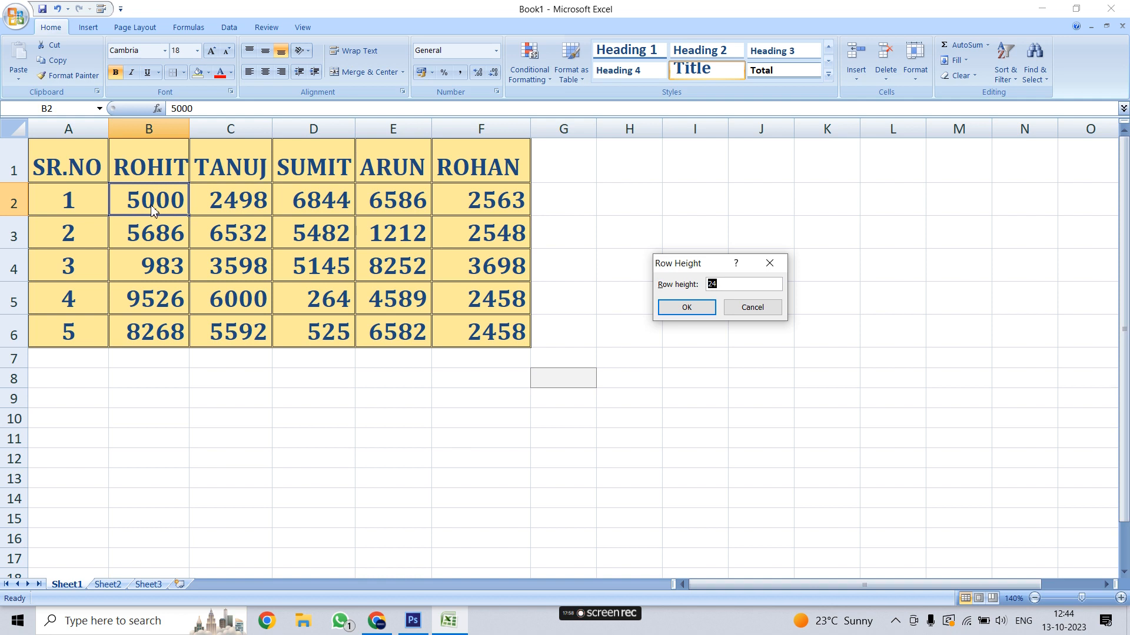
pyautogui.click(686, 307)
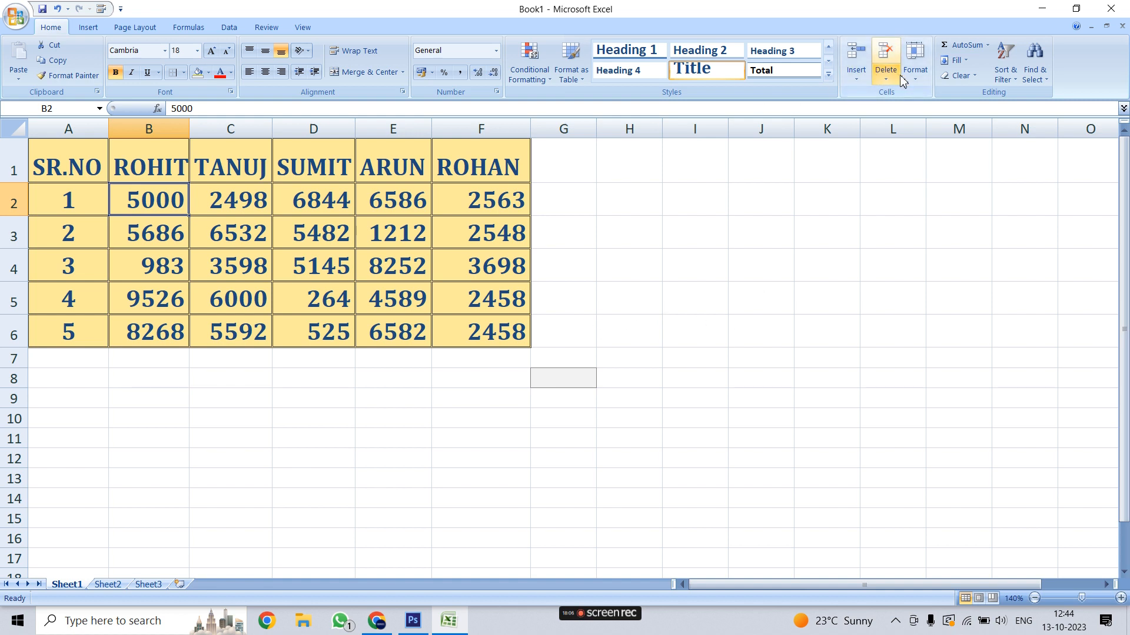
# - AutoFit the row heights of the whole table A1:F6
pyautogui.click(915, 62)
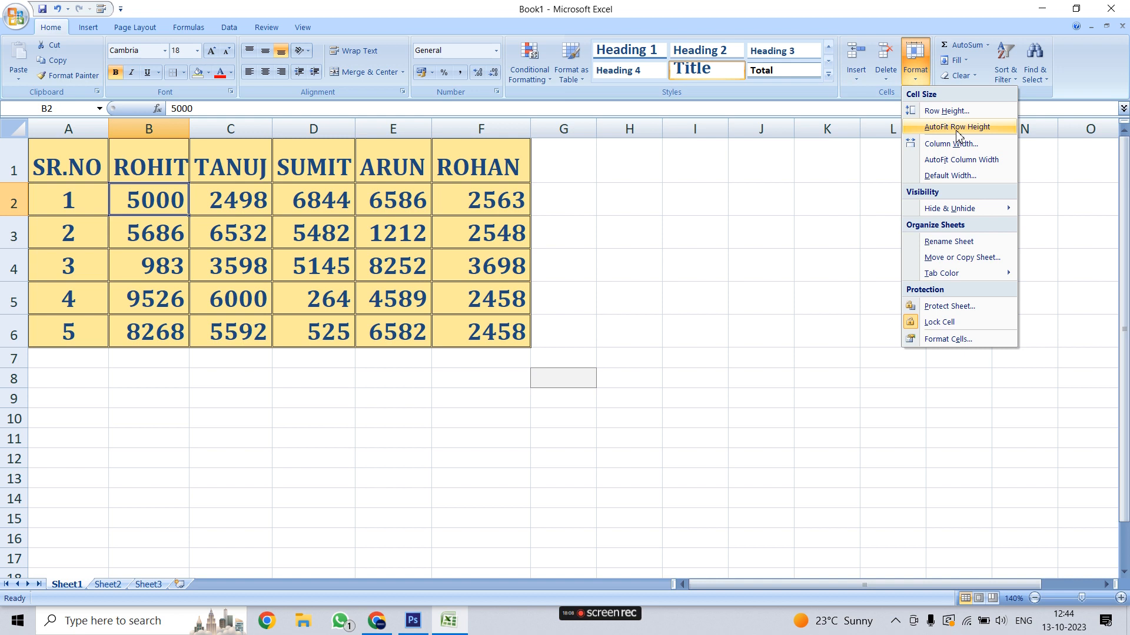
pyautogui.click(718, 182)
pyautogui.moveTo(64, 168); pyautogui.dragTo(496, 335)
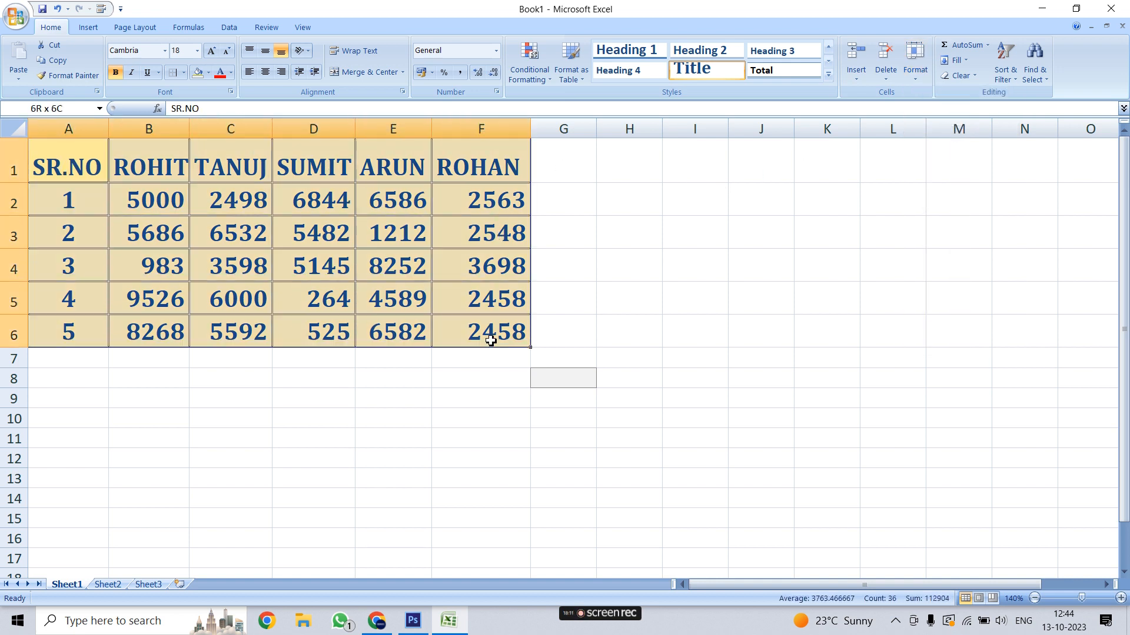
pyautogui.click(915, 62)
pyautogui.click(968, 128)
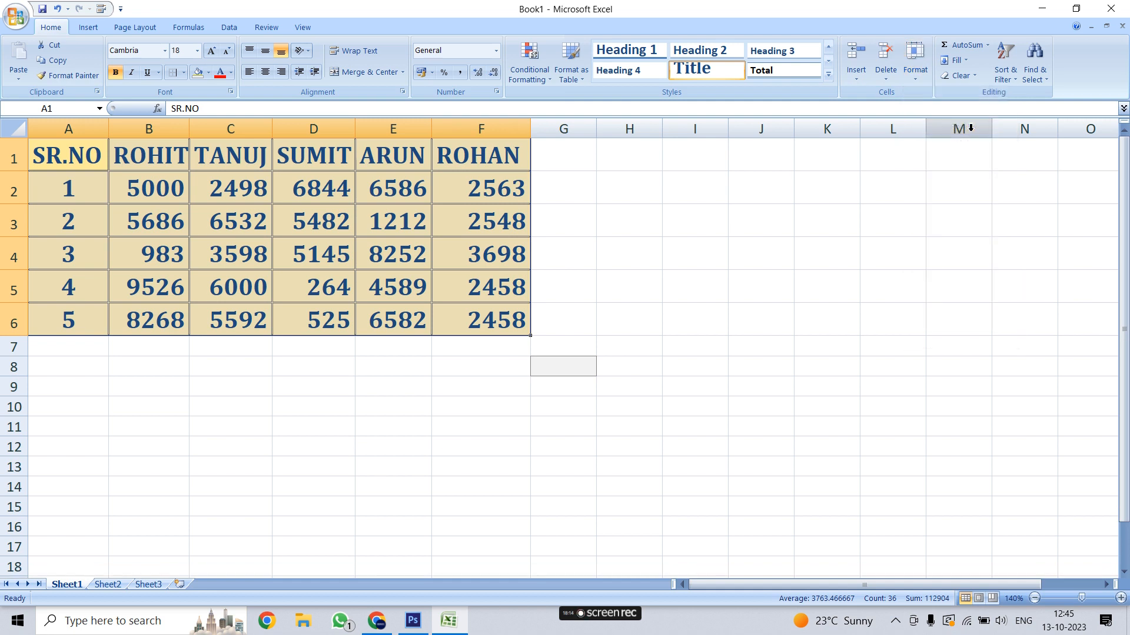
pyautogui.click(651, 220)
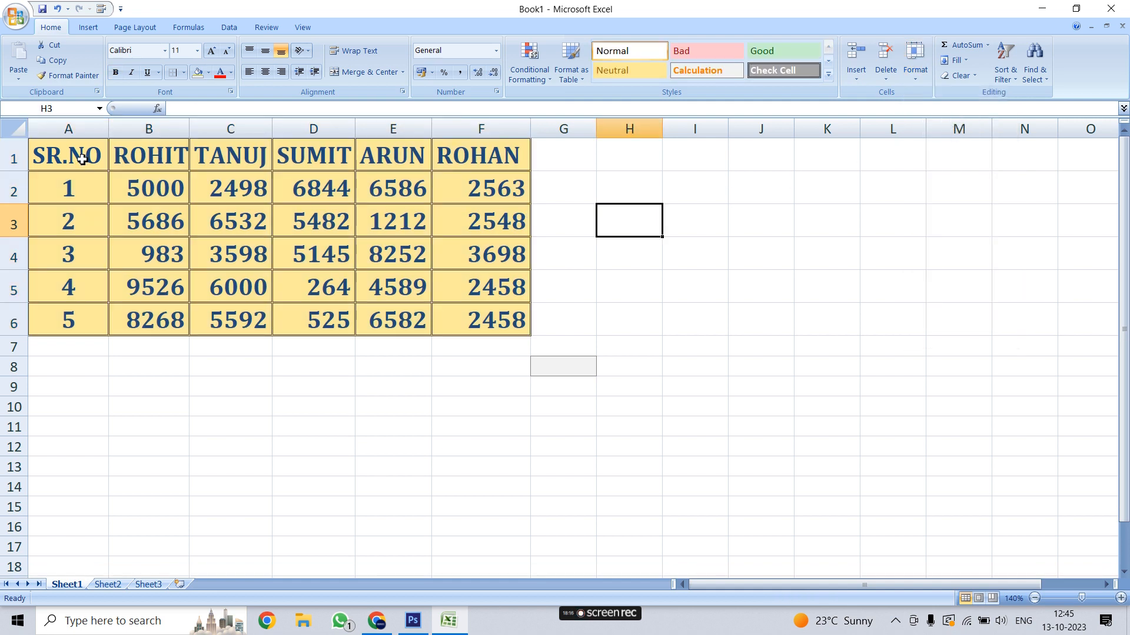
pyautogui.moveTo(81, 158); pyautogui.dragTo(480, 317)
pyautogui.click(627, 250)
pyautogui.moveTo(68, 165); pyautogui.dragTo(480, 320)
pyautogui.click(629, 253)
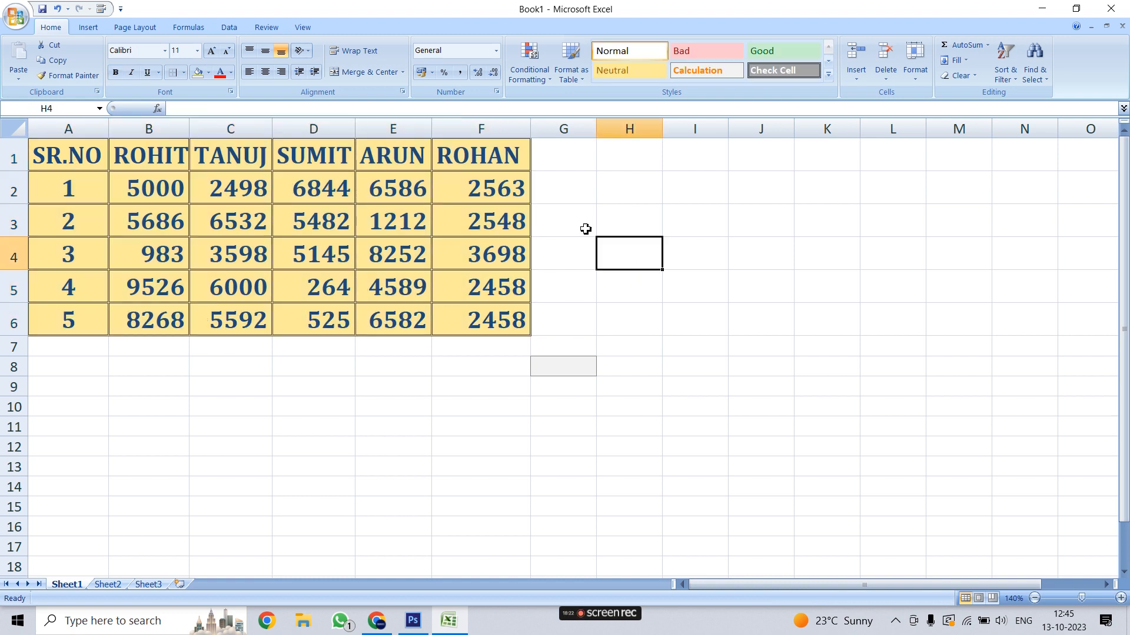
# - Manually increase the height of row 4 to about double and shrink row 2 until its numbers are cut off
pyautogui.moveTo(66, 254); pyautogui.dragTo(464, 265)
pyautogui.moveTo(19, 270); pyautogui.dragTo(20, 308)
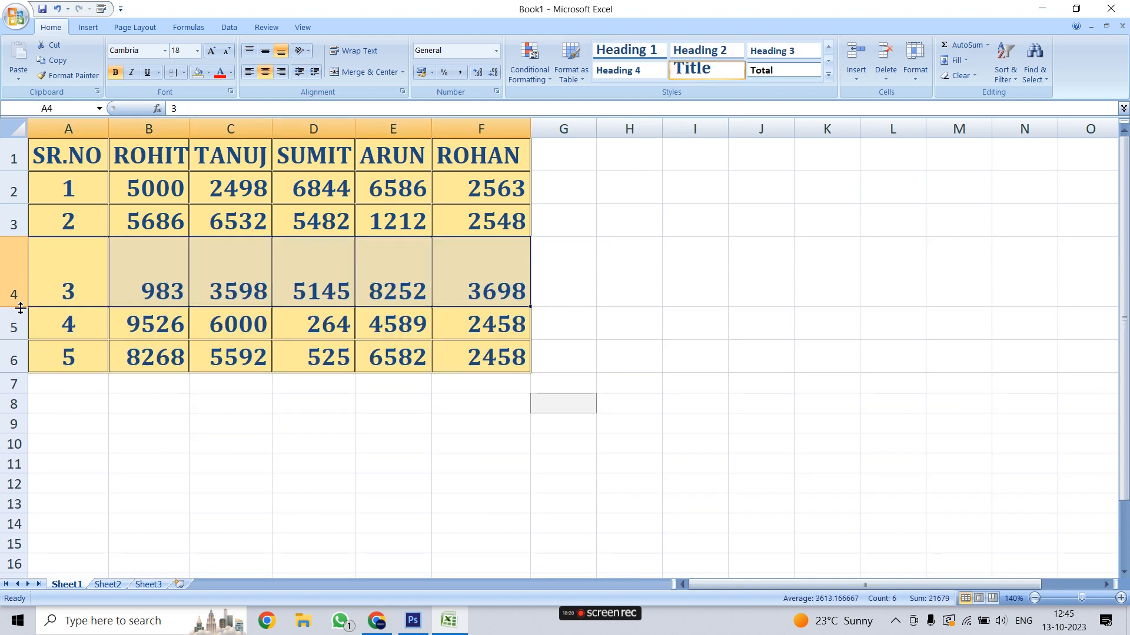
pyautogui.click(691, 294)
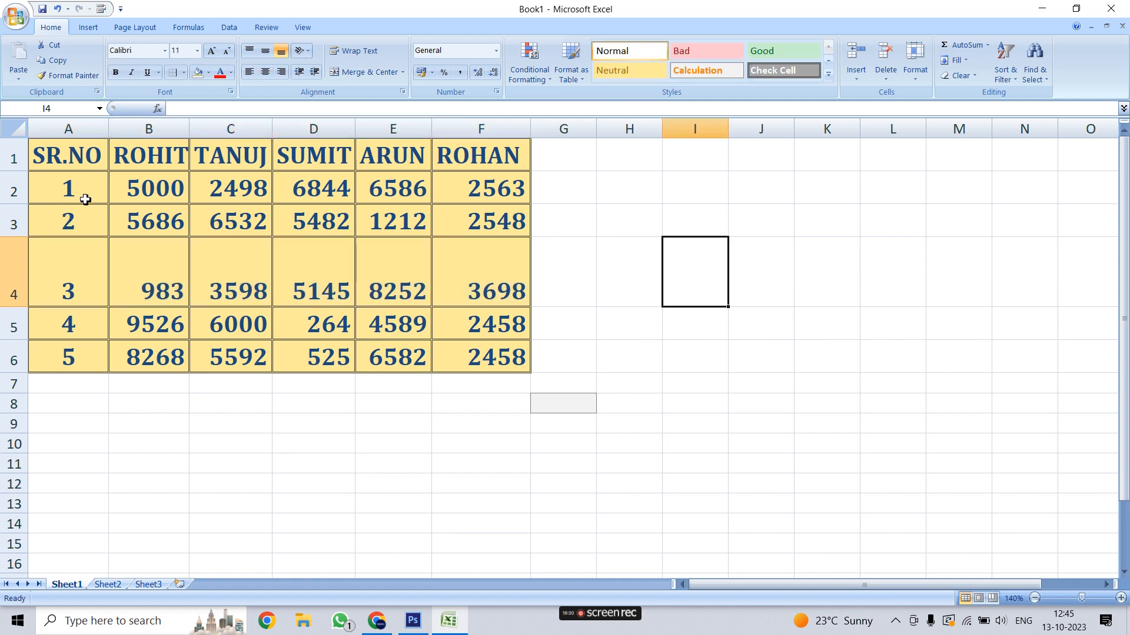
pyautogui.click(82, 196)
pyautogui.moveTo(19, 205); pyautogui.dragTo(18, 185)
pyautogui.click(661, 226)
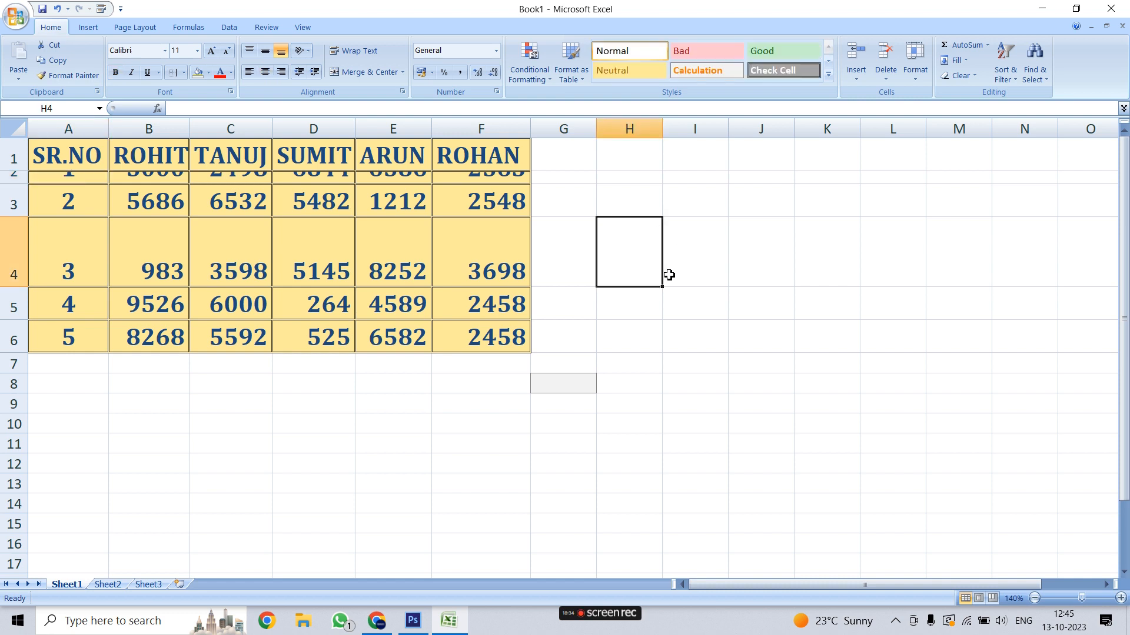
# - Even out the uneven table rows by applying AutoFit Row Height to A1:F6
pyautogui.moveTo(48, 158); pyautogui.dragTo(476, 336)
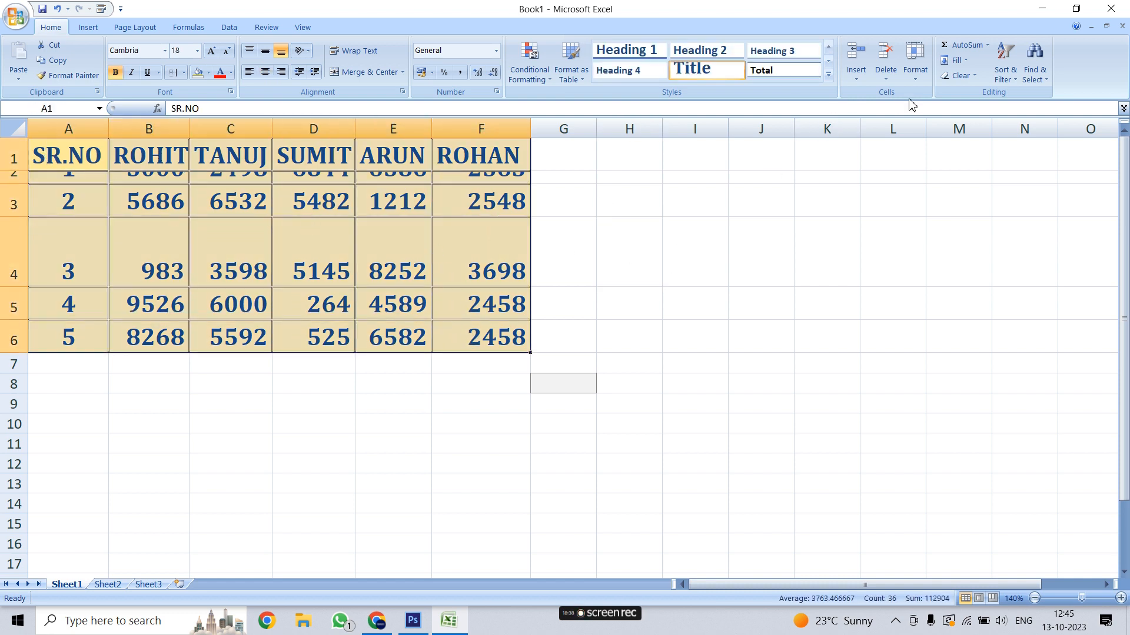
pyautogui.click(914, 64)
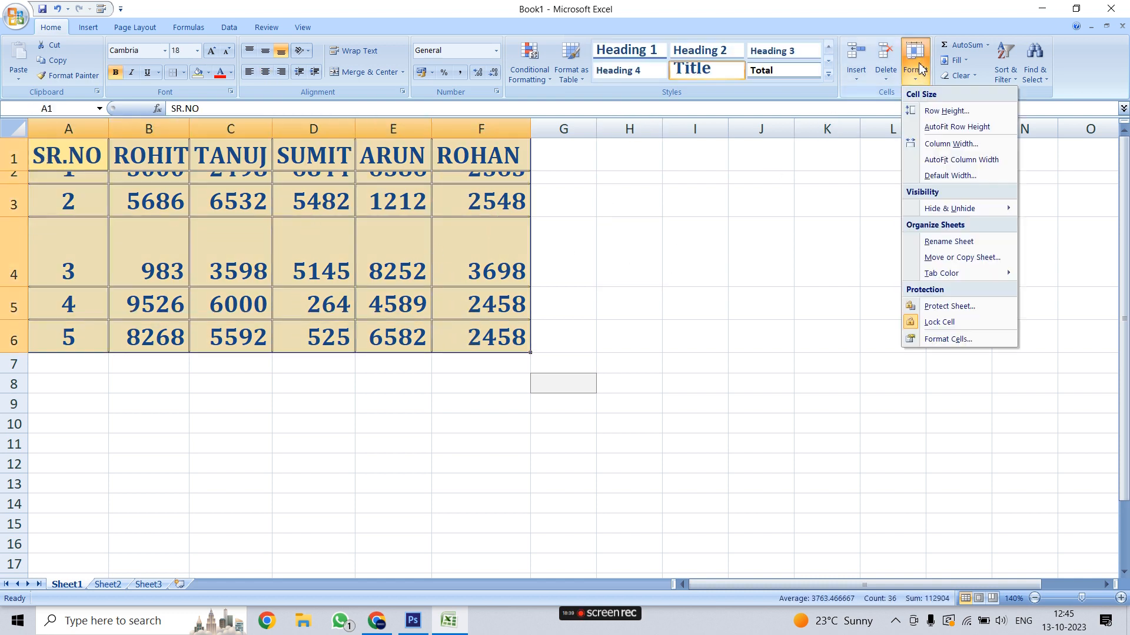
pyautogui.click(970, 127)
pyautogui.click(704, 292)
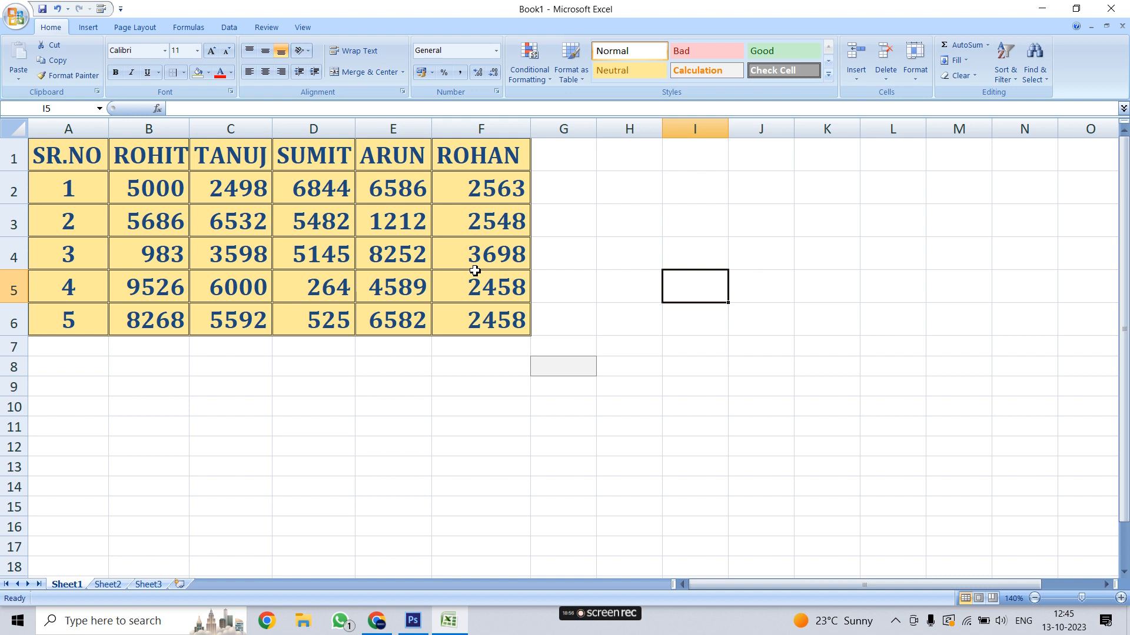
# - Manually narrow column C until its numbers no longer fit
pyautogui.click(242, 151)
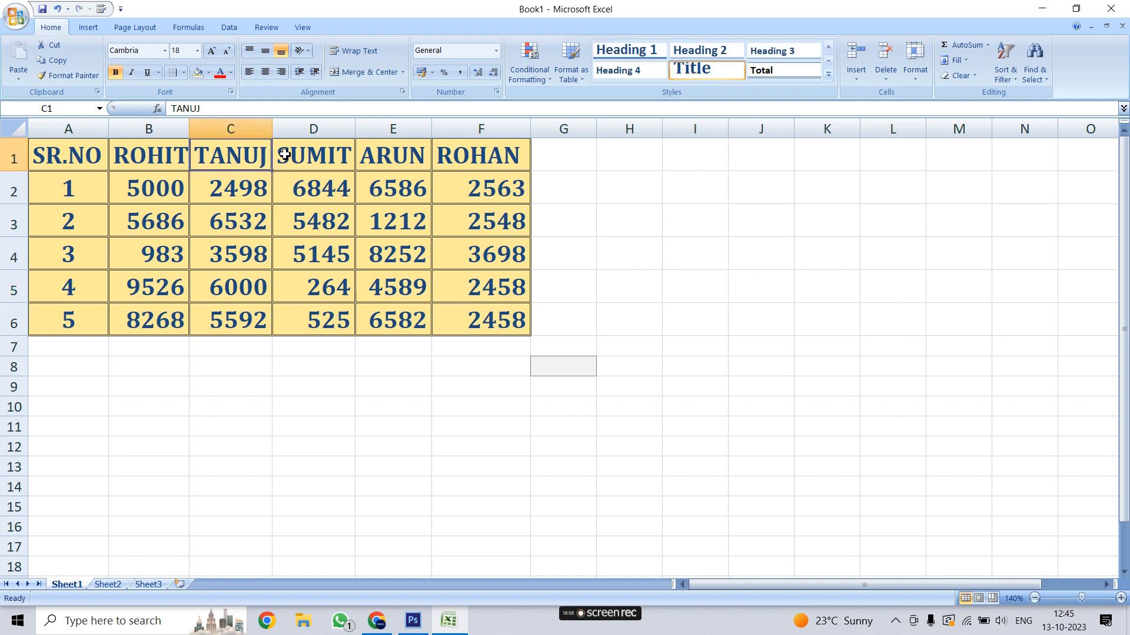
pyautogui.moveTo(272, 129); pyautogui.dragTo(247, 133)
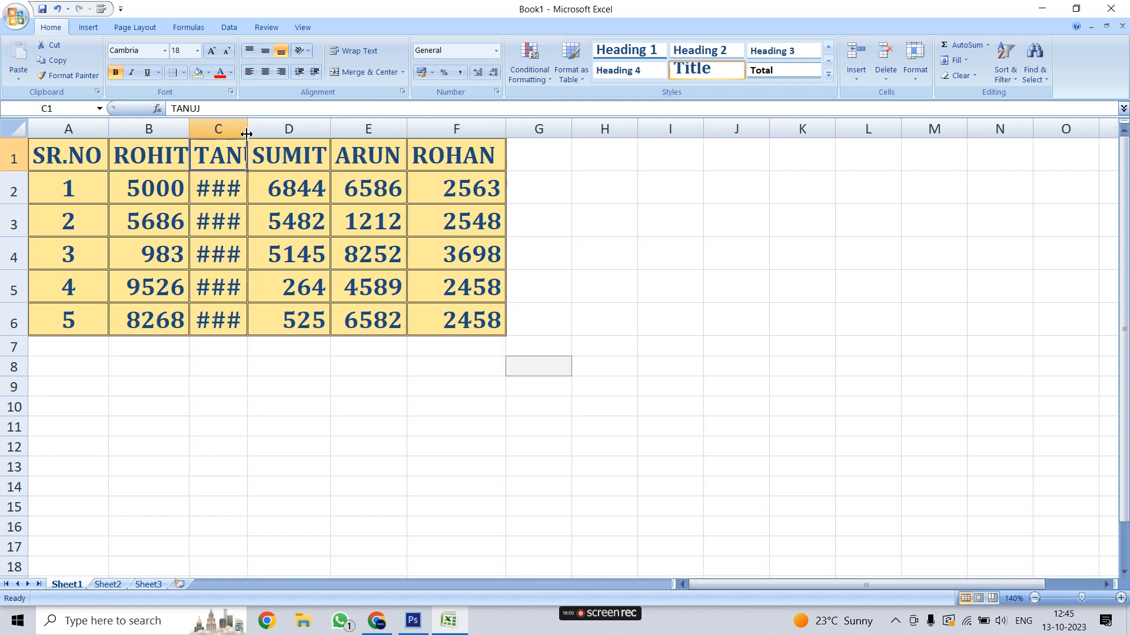
pyautogui.click(198, 361)
pyautogui.moveTo(61, 162); pyautogui.dragTo(459, 320)
pyautogui.click(915, 61)
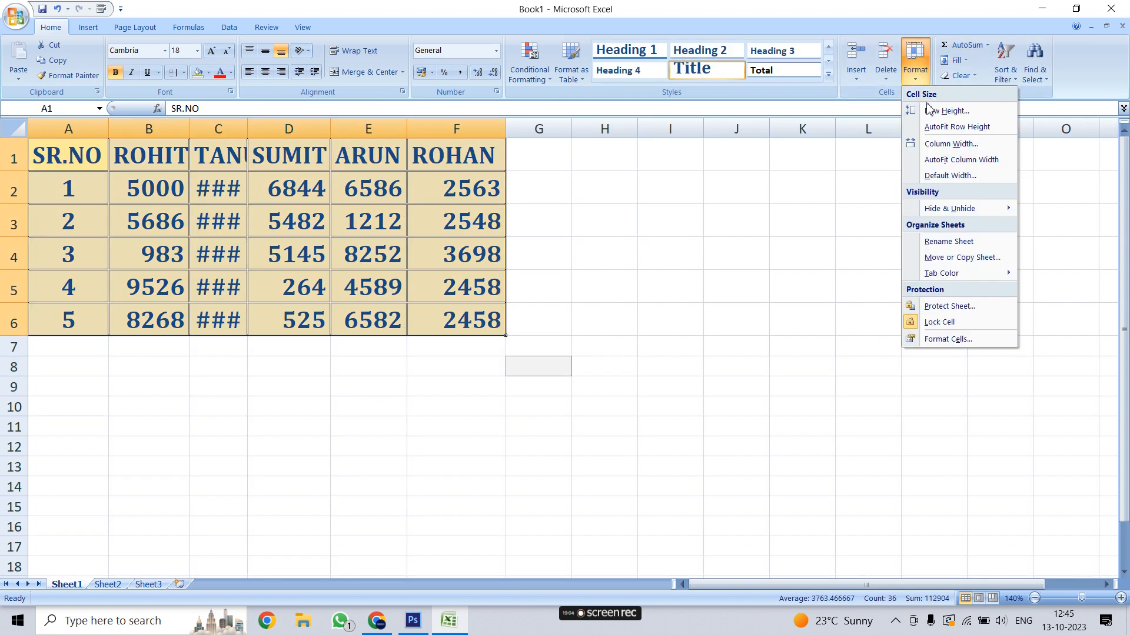
pyautogui.press('Escape')
pyautogui.click(696, 283)
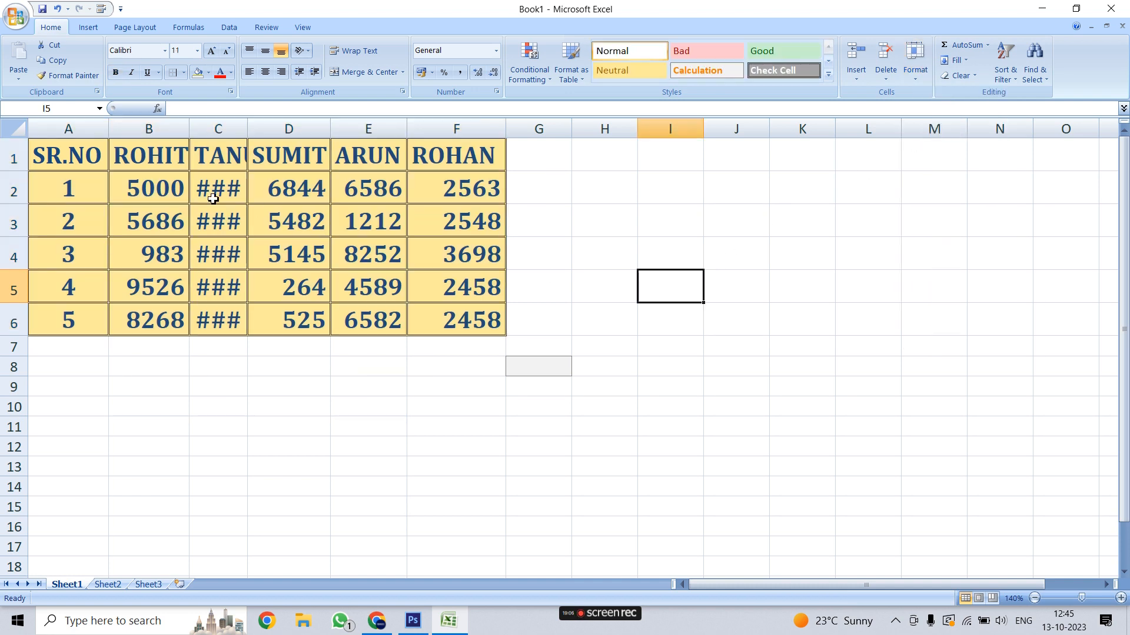
# - Manually widen column C until its header and numbers fit again
pyautogui.click(232, 164)
pyautogui.moveTo(247, 128); pyautogui.dragTo(274, 131)
pyautogui.click(700, 250)
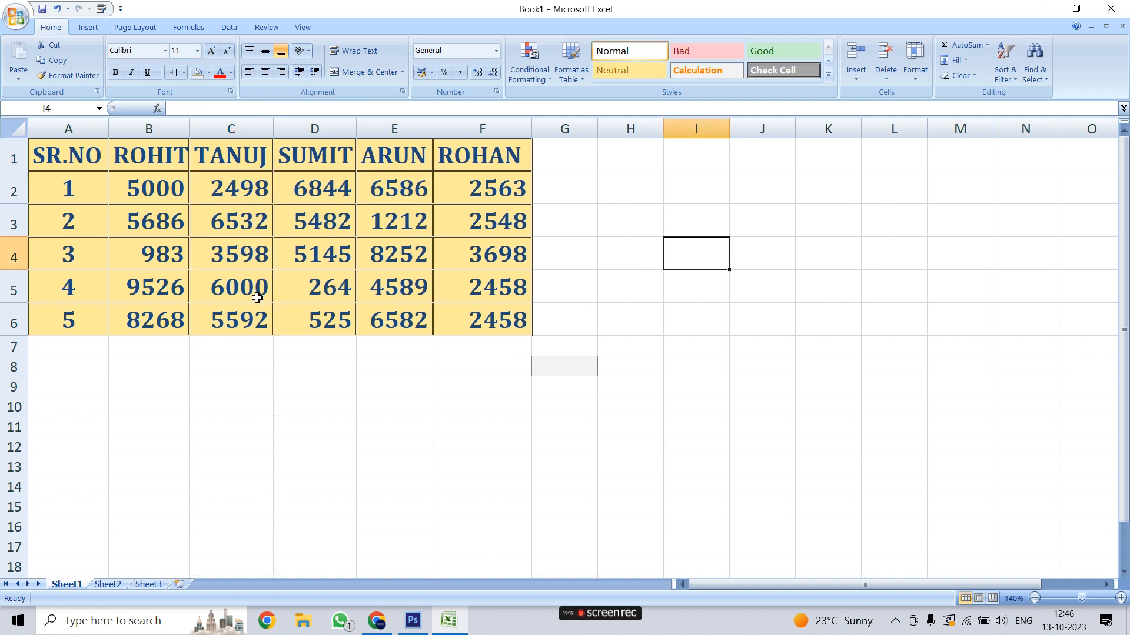
pyautogui.click(238, 283)
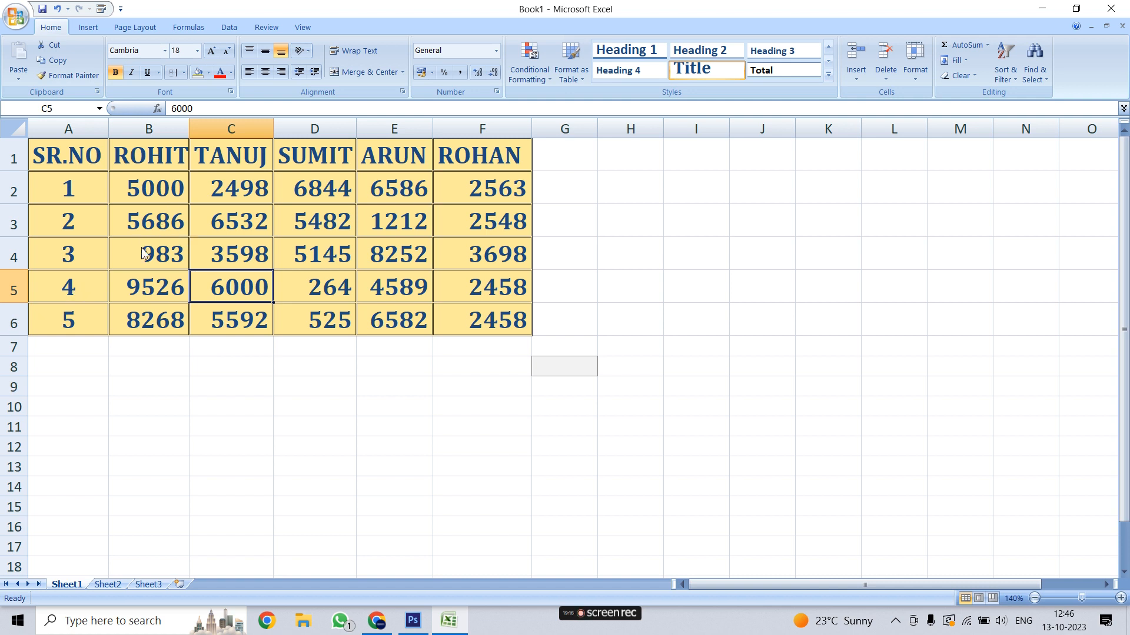
pyautogui.click(777, 200)
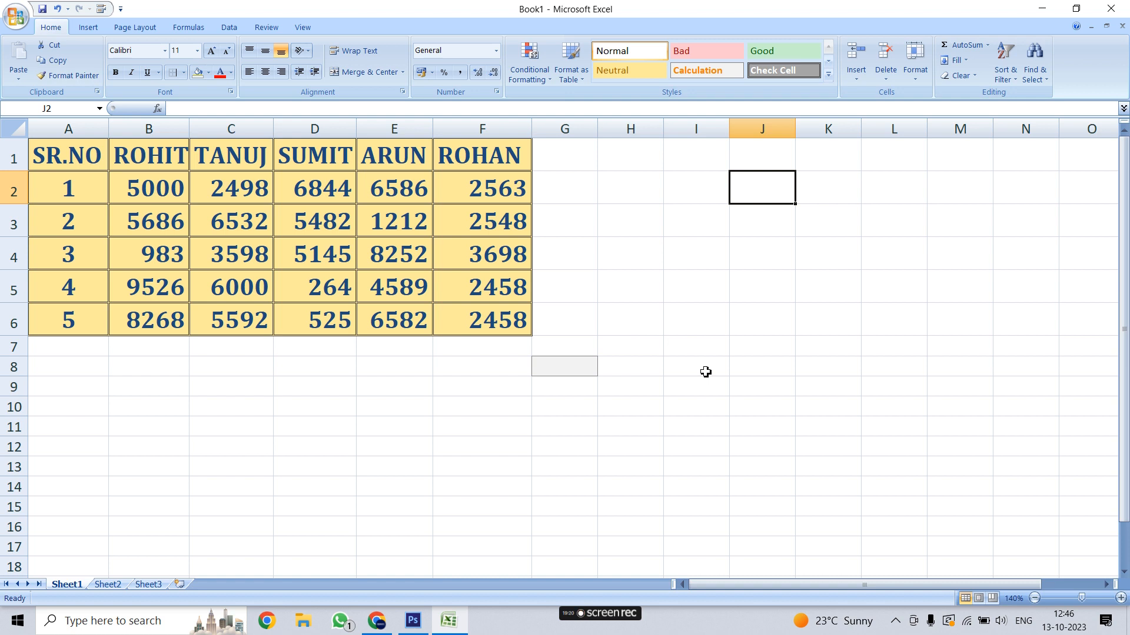
pyautogui.moveTo(64, 170); pyautogui.dragTo(474, 350)
pyautogui.click(702, 272)
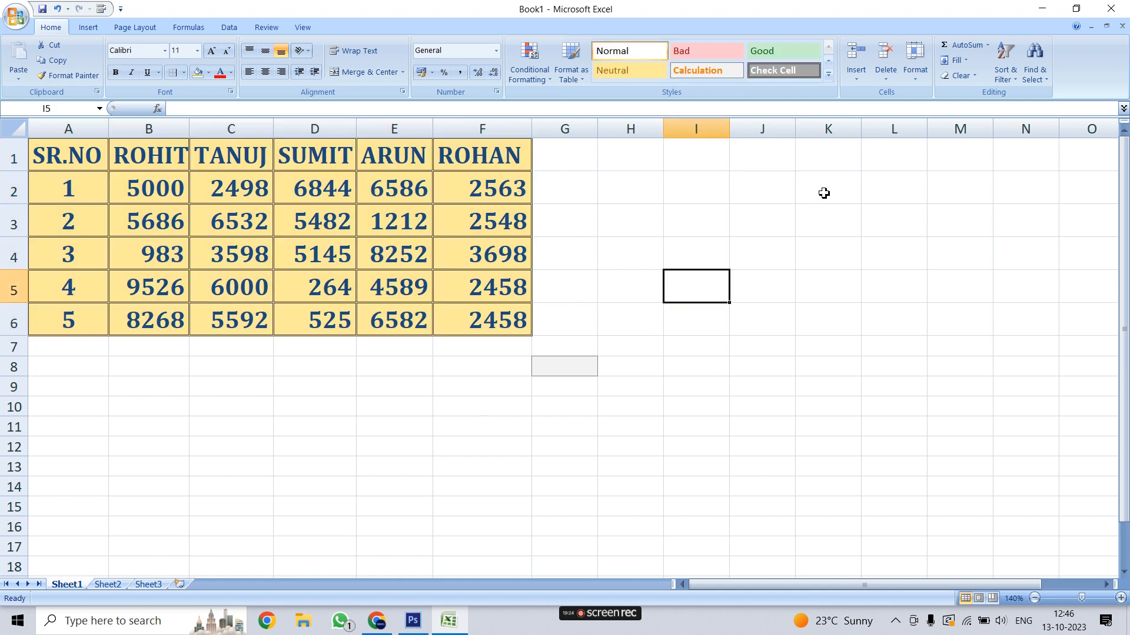
pyautogui.click(915, 65)
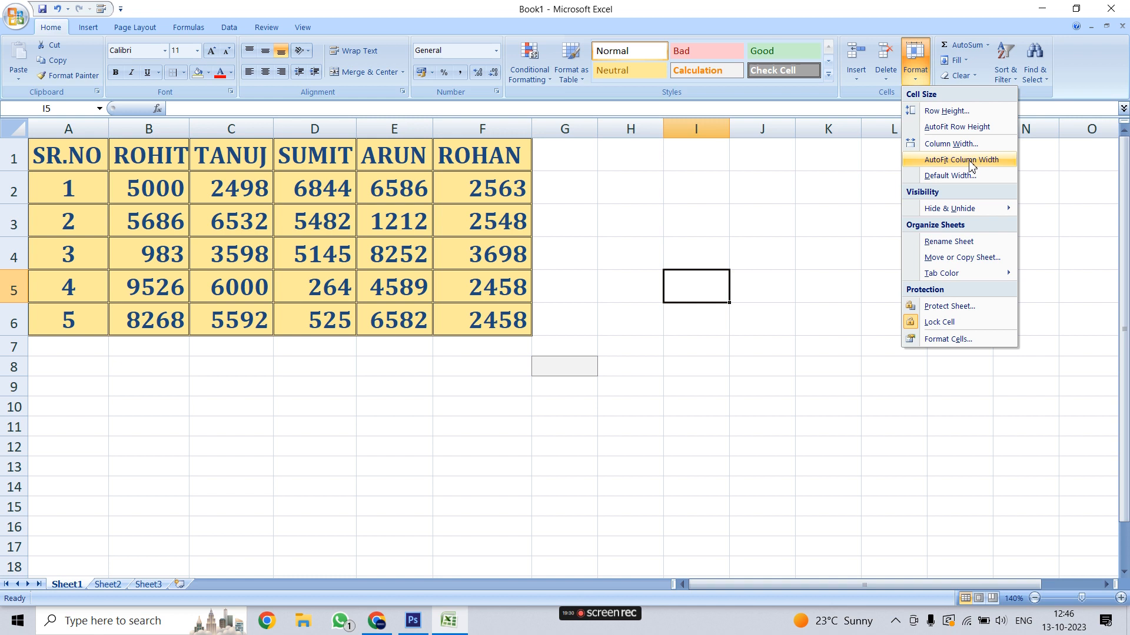
pyautogui.click(705, 196)
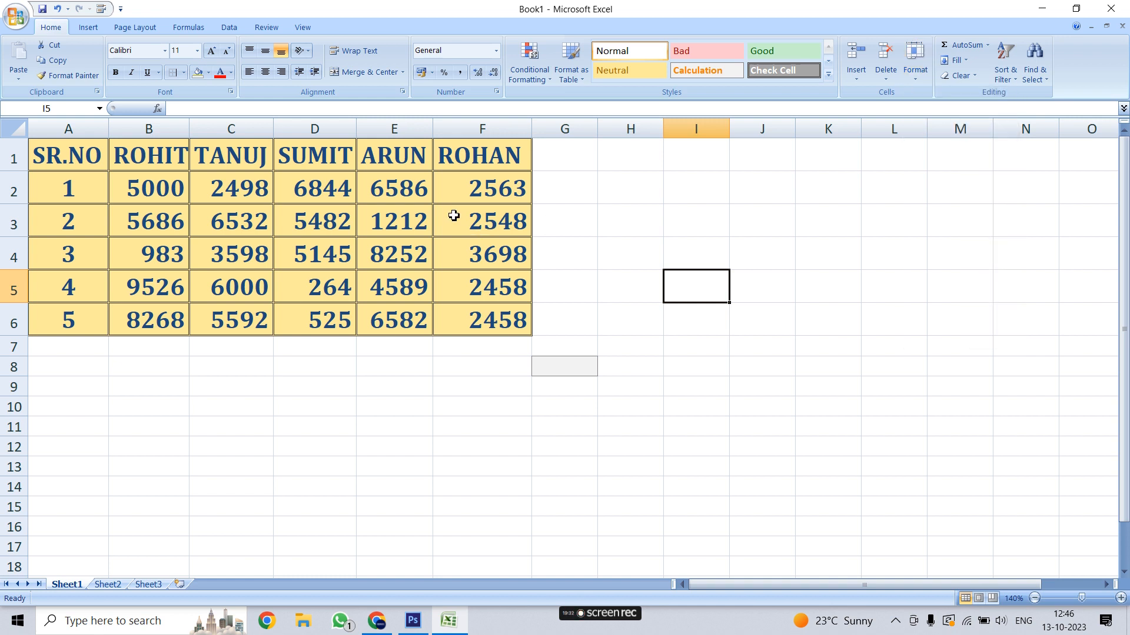
# - Check the widths of columns E and F in the Column Width dialog without entering new values
pyautogui.click(398, 187)
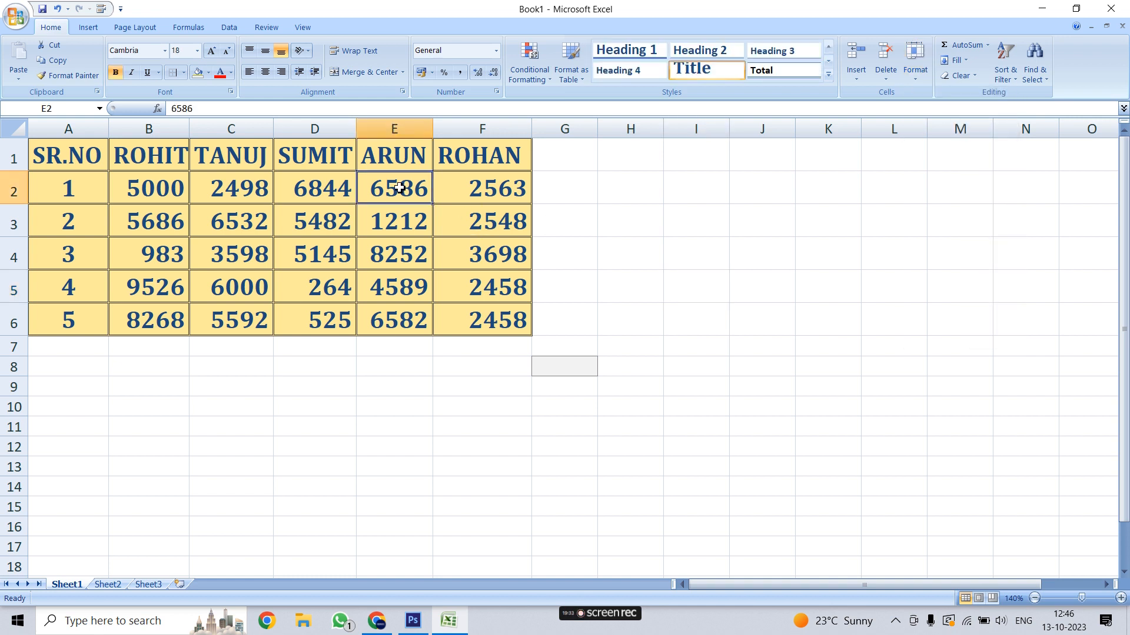
pyautogui.click(919, 80)
pyautogui.click(944, 145)
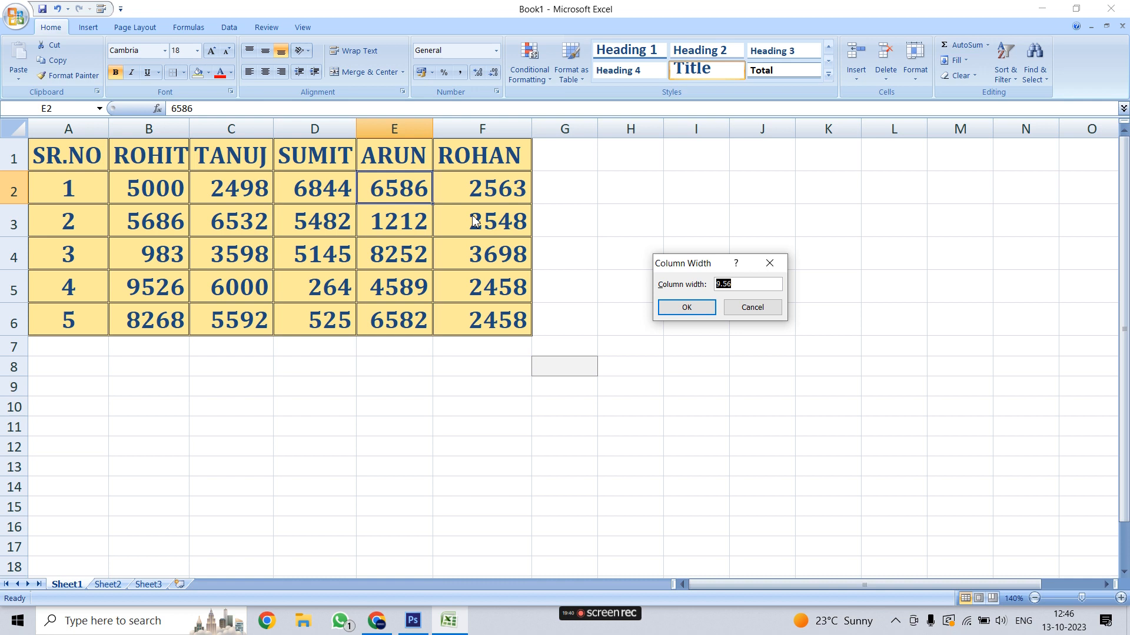
pyautogui.click(668, 308)
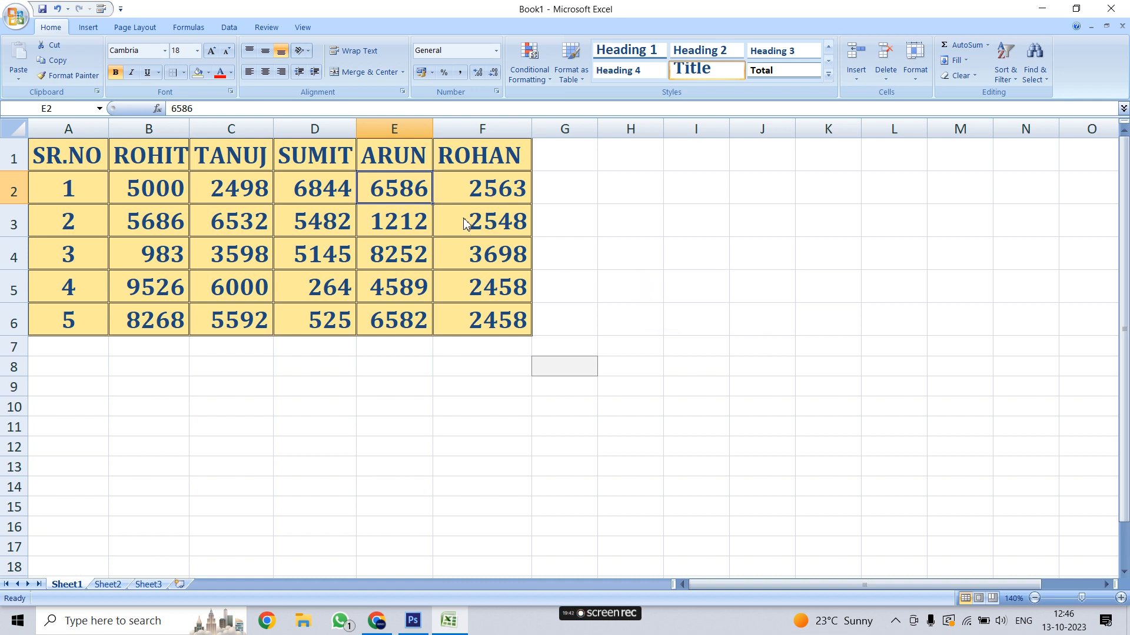
pyautogui.click(472, 192)
pyautogui.click(915, 69)
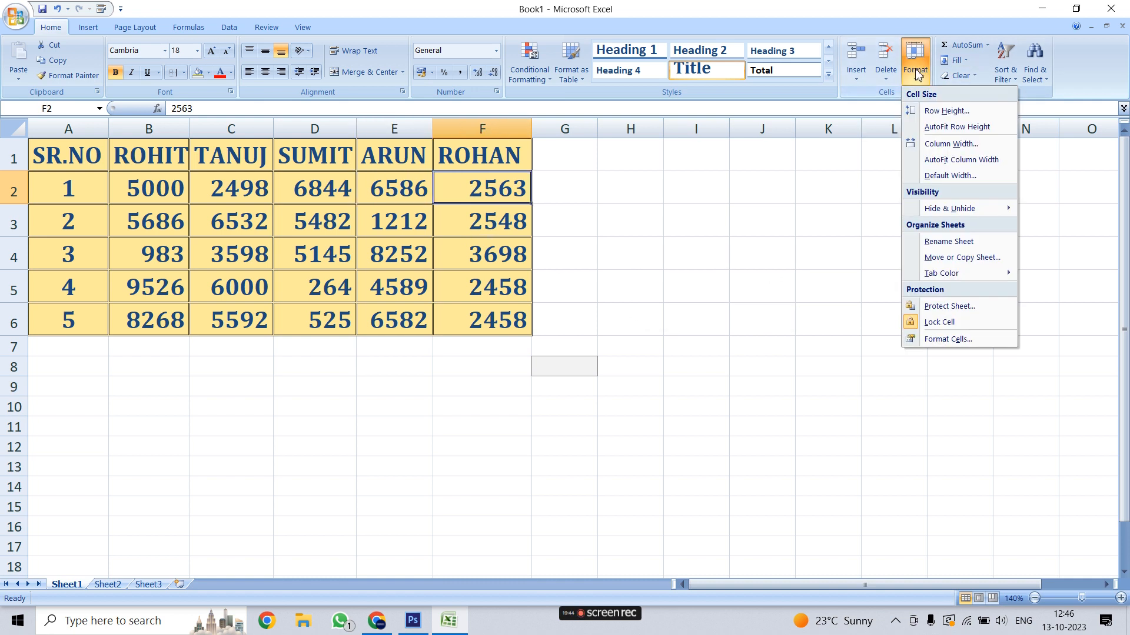
pyautogui.click(945, 145)
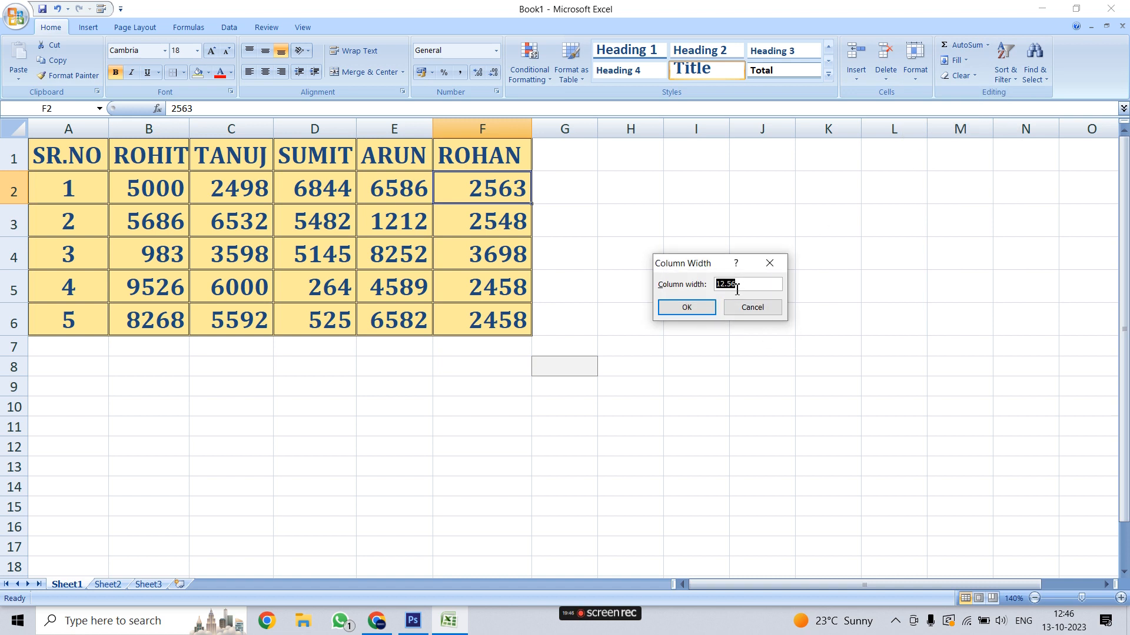
pyautogui.click(691, 308)
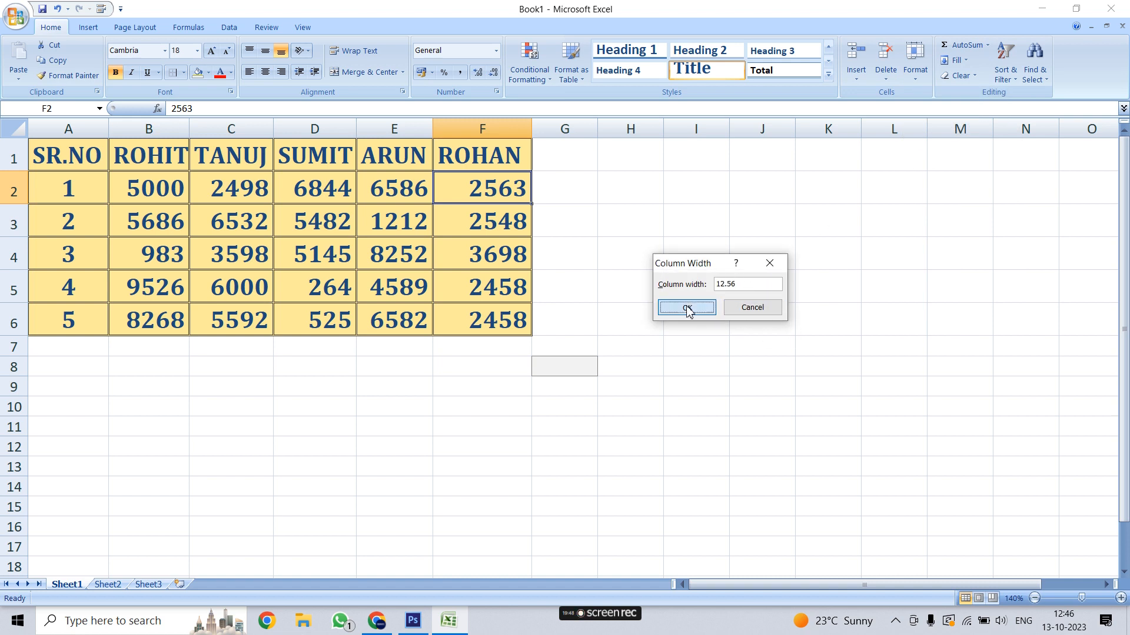
# - AutoFit the column widths of the whole table A1:F6
pyautogui.click(925, 78)
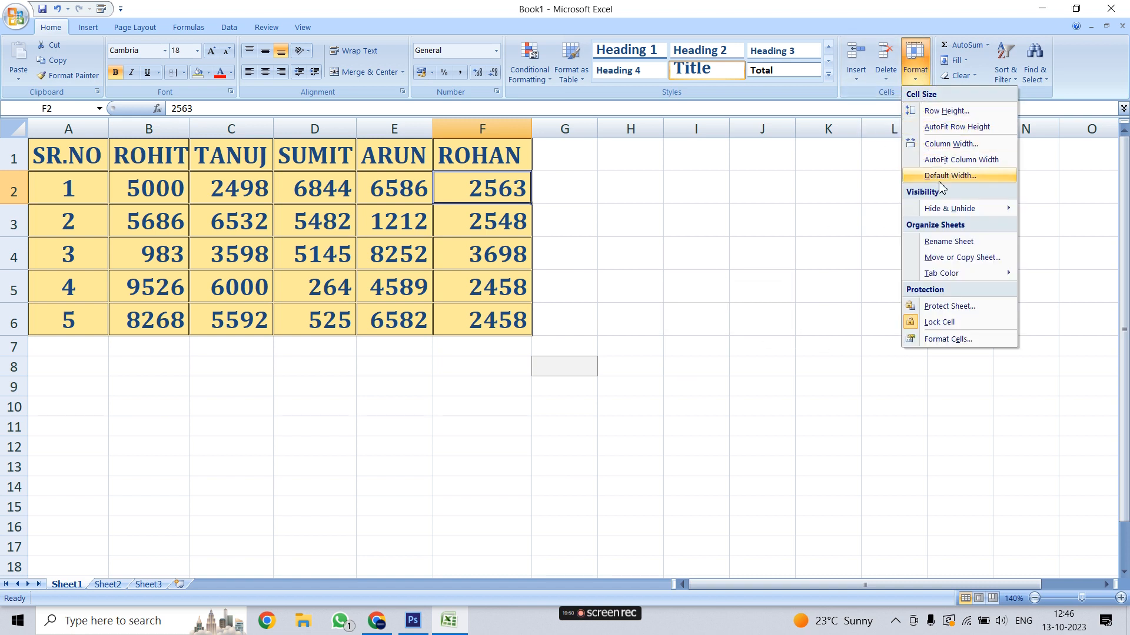
pyautogui.click(463, 250)
pyautogui.moveTo(70, 157); pyautogui.dragTo(469, 310)
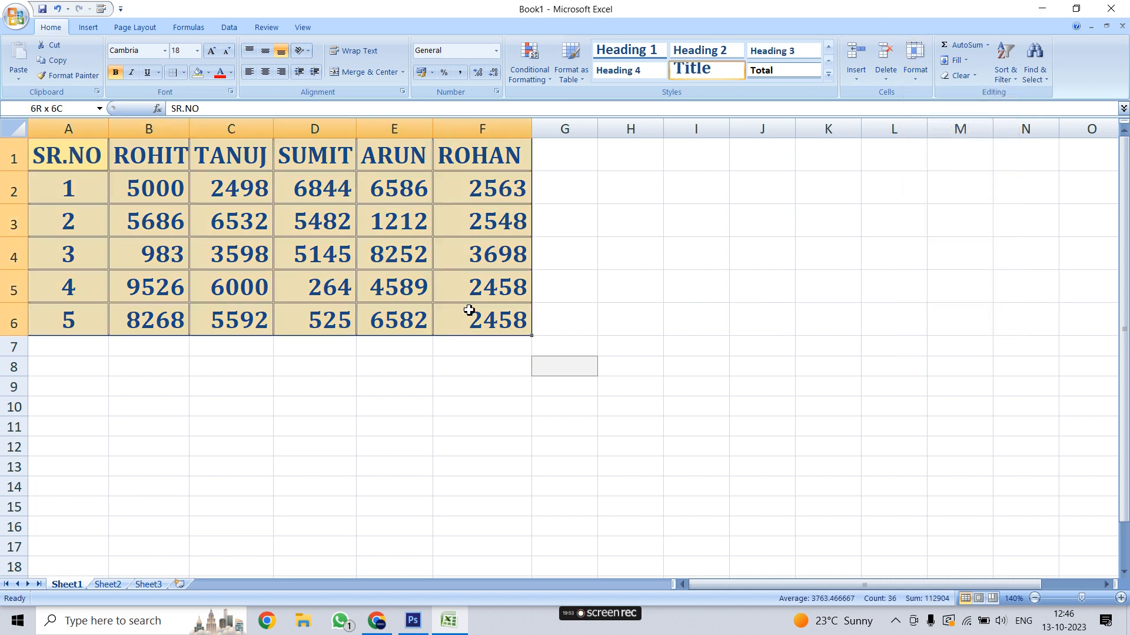
pyautogui.click(915, 64)
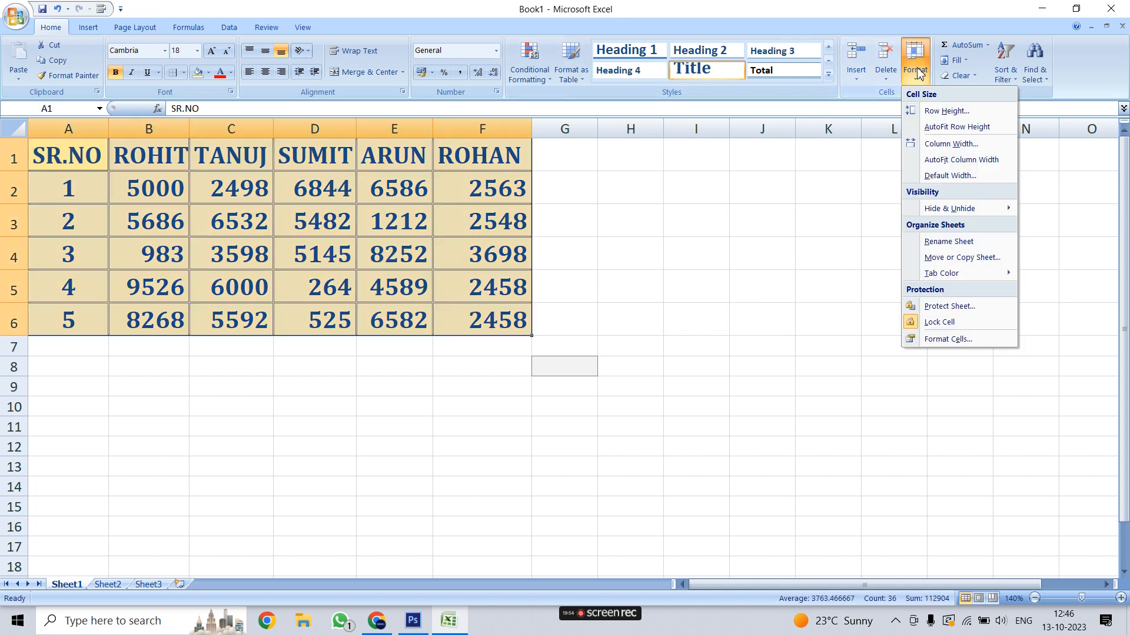
pyautogui.click(973, 163)
pyautogui.click(592, 283)
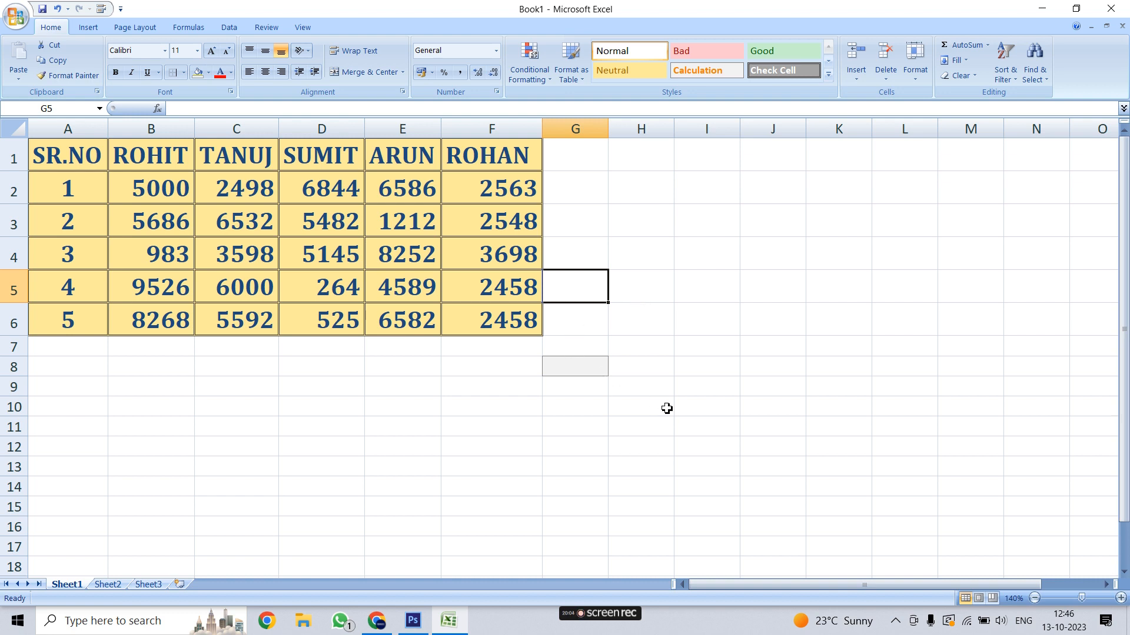
# - Hide the table row with serial number 3 by applying Hide Rows to cells A4:F4
pyautogui.click(916, 71)
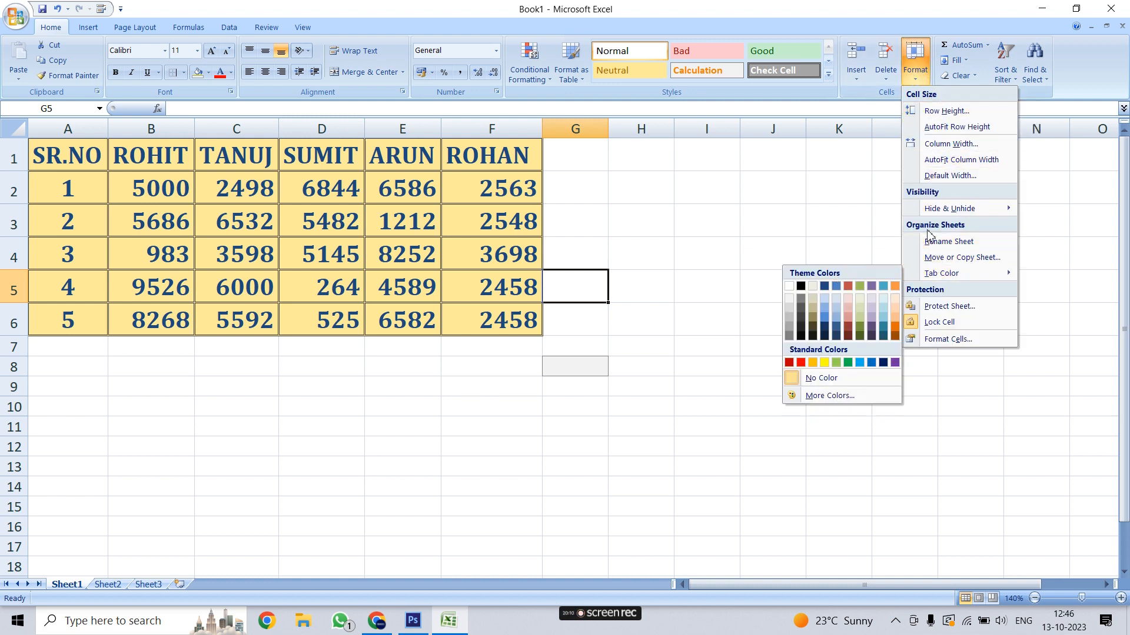
pyautogui.moveTo(987, 210)
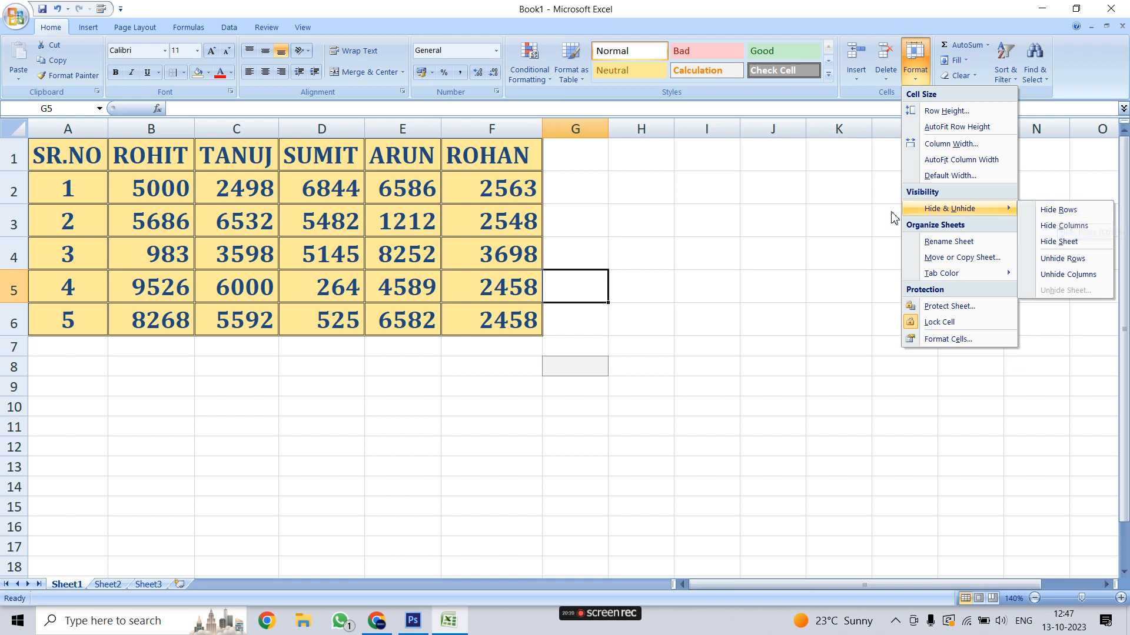
pyautogui.click(858, 240)
pyautogui.moveTo(55, 251); pyautogui.dragTo(498, 253)
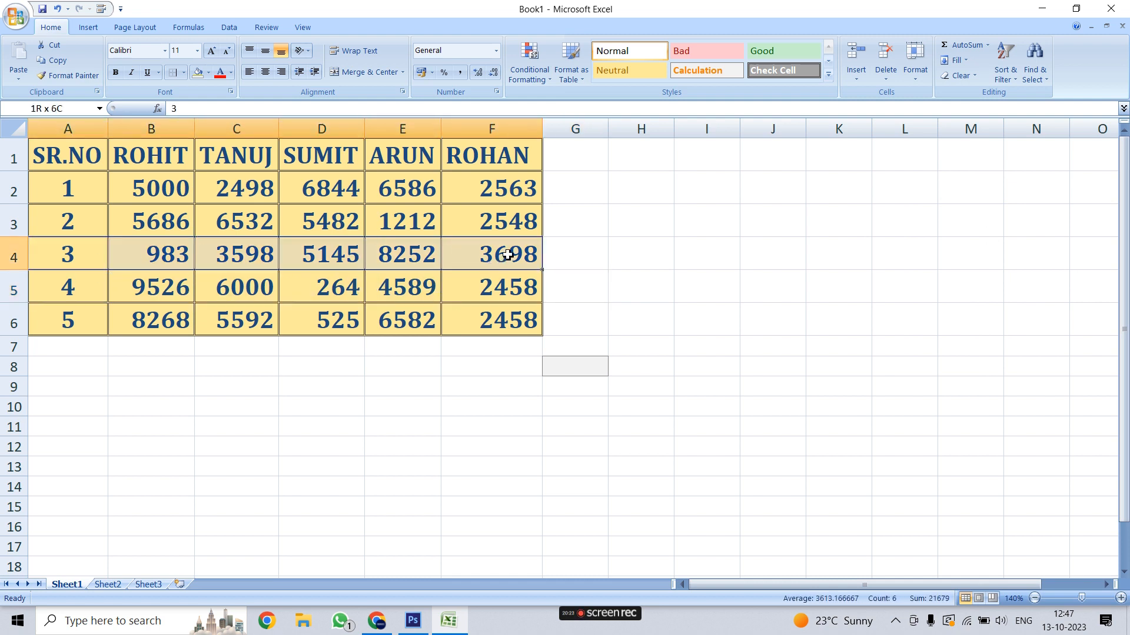
pyautogui.click(913, 78)
pyautogui.moveTo(937, 213)
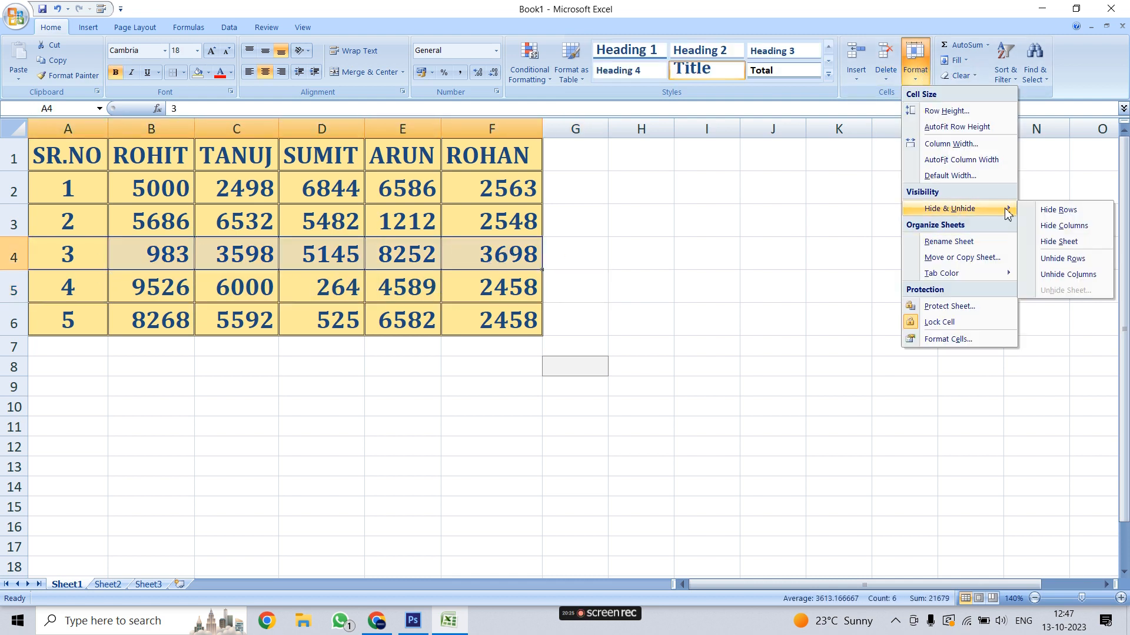
pyautogui.click(1076, 213)
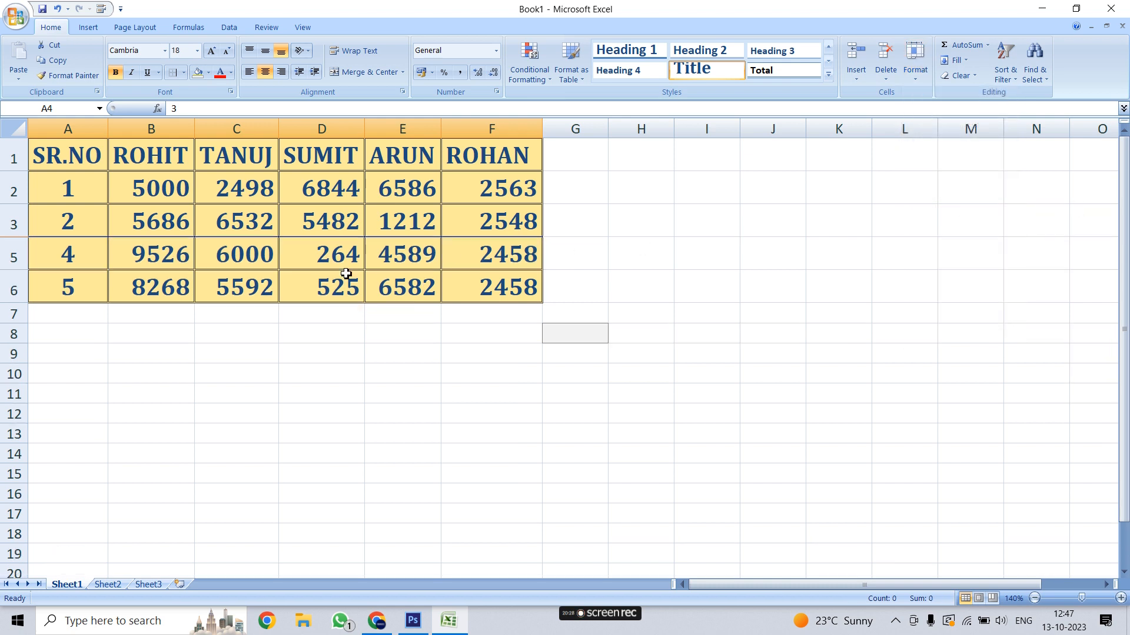
# - Try Unhide Columns on the current selection and restore the hidden row 4 with Unhide Rows
pyautogui.click(915, 69)
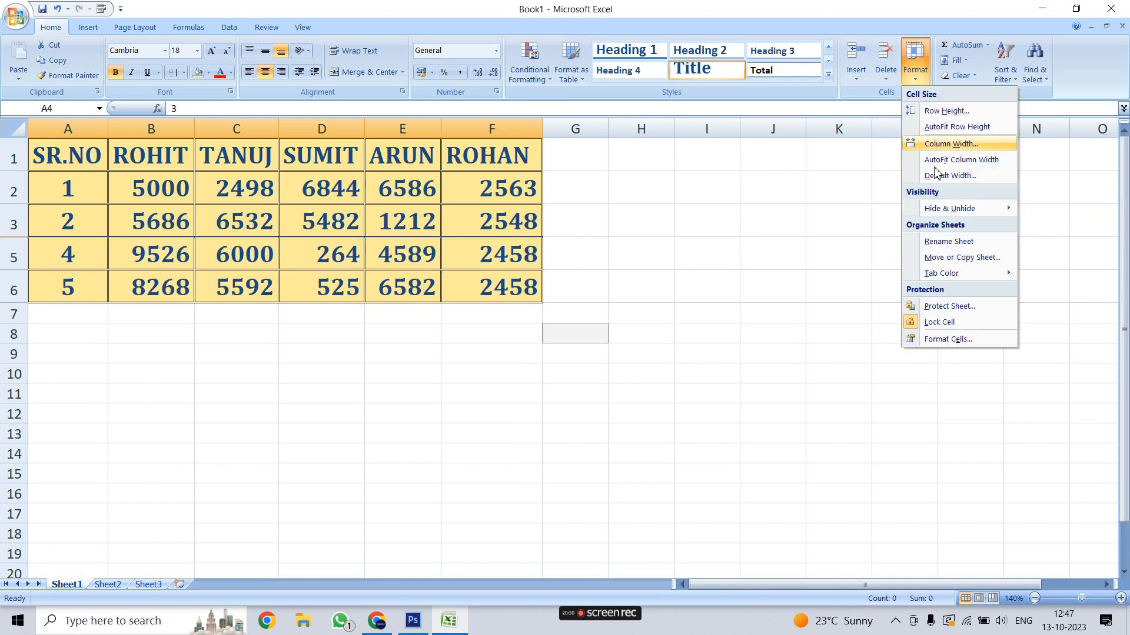
pyautogui.moveTo(938, 213)
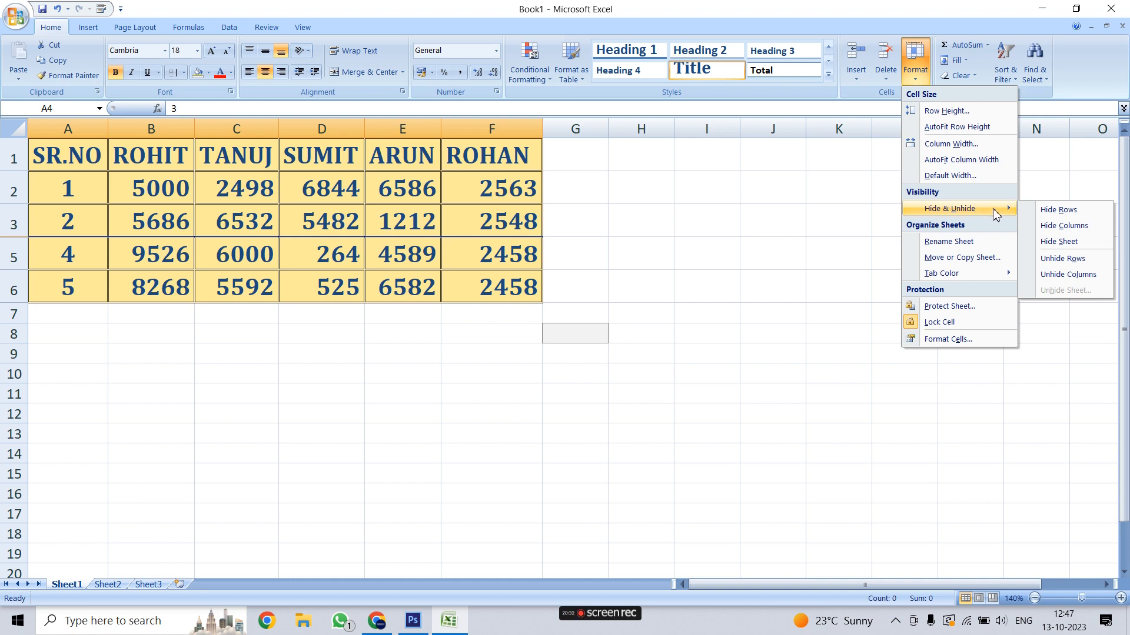
pyautogui.click(1069, 275)
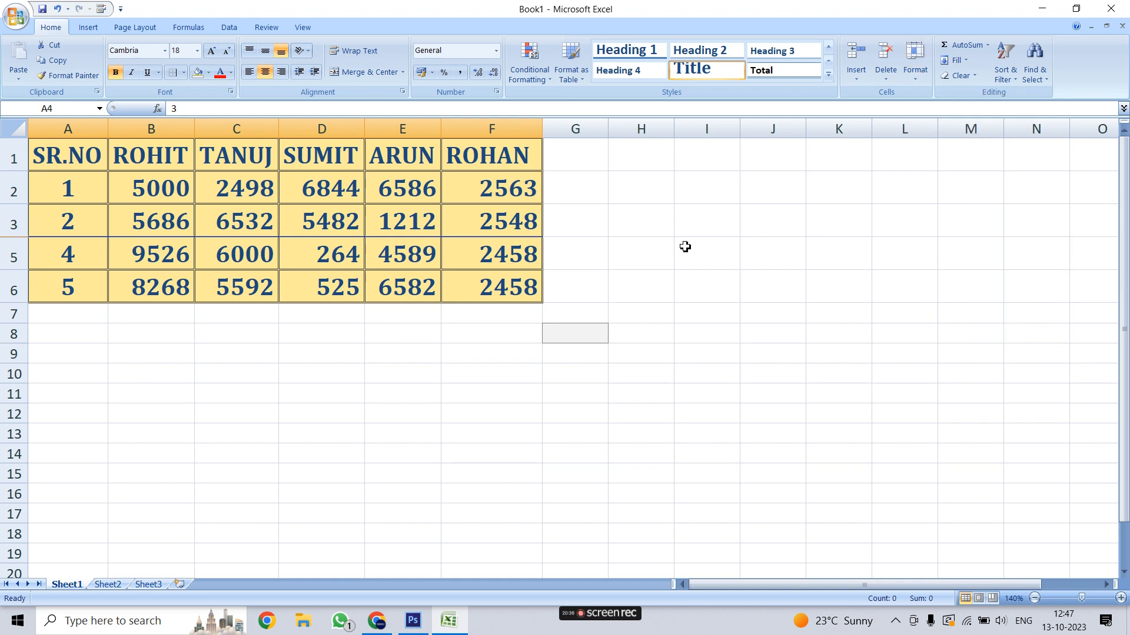
pyautogui.click(920, 79)
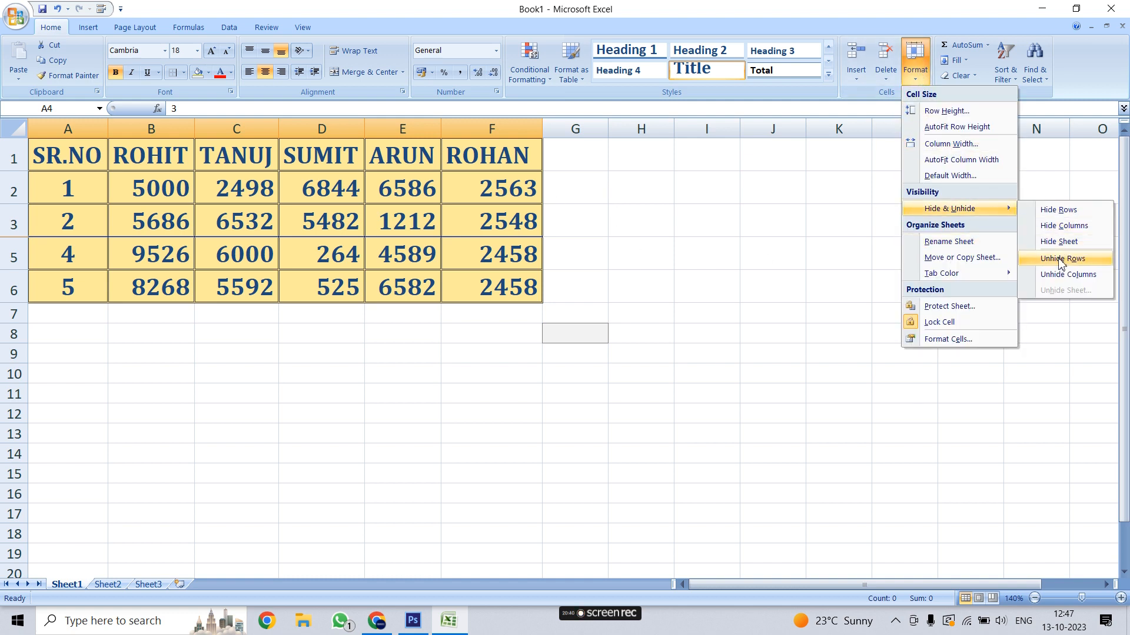
pyautogui.click(1068, 259)
pyautogui.click(825, 259)
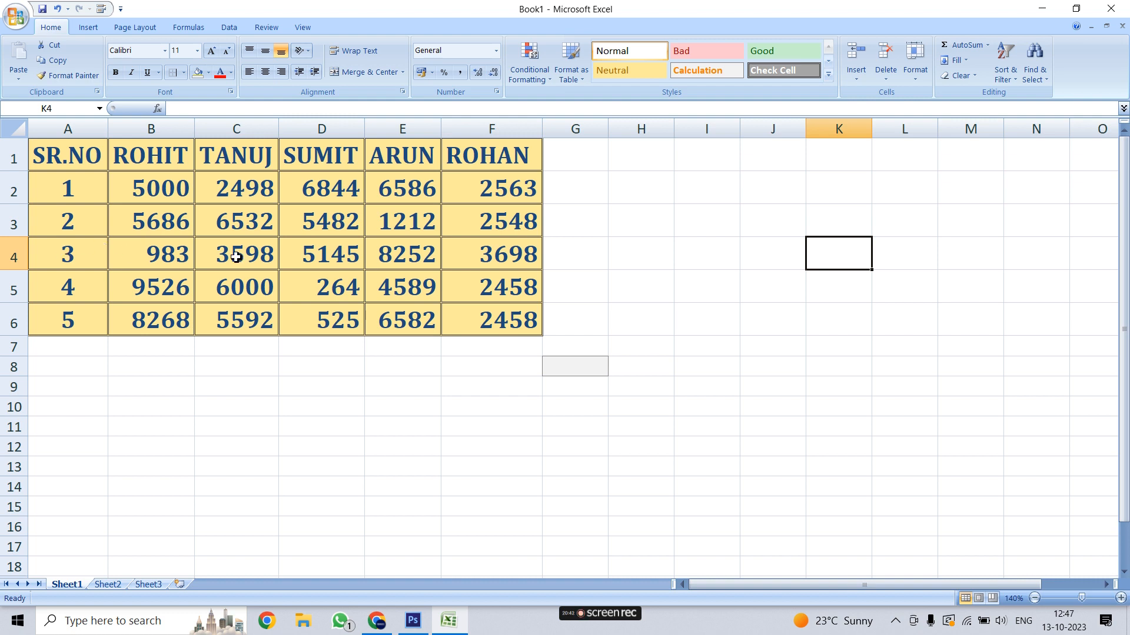
pyautogui.click(591, 250)
pyautogui.click(915, 58)
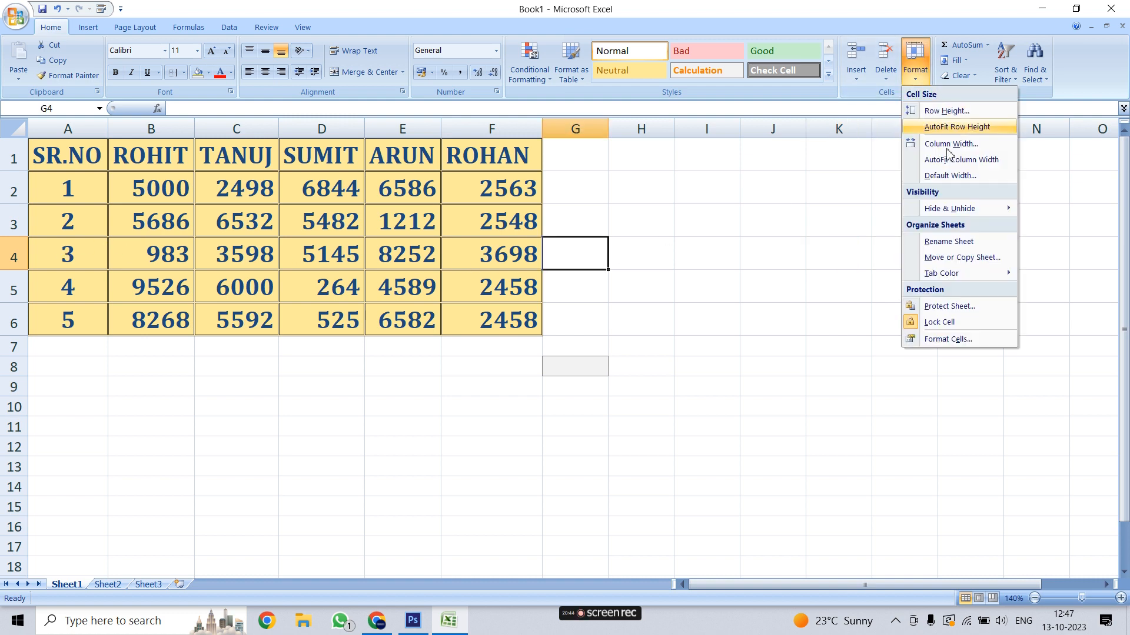
pyautogui.moveTo(1003, 209)
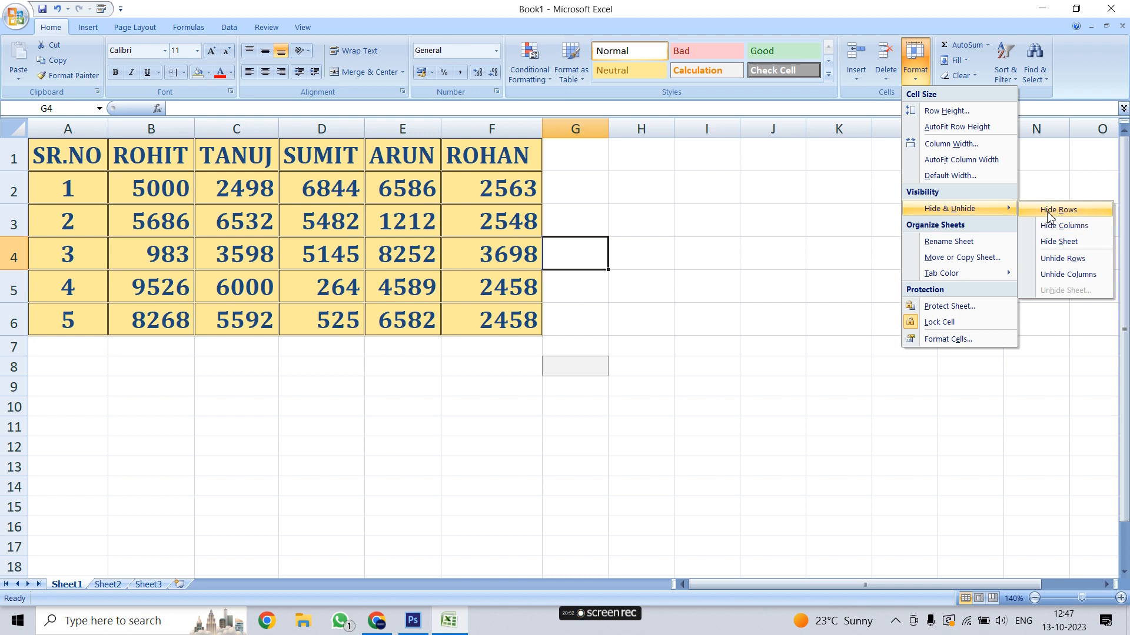
pyautogui.click(791, 225)
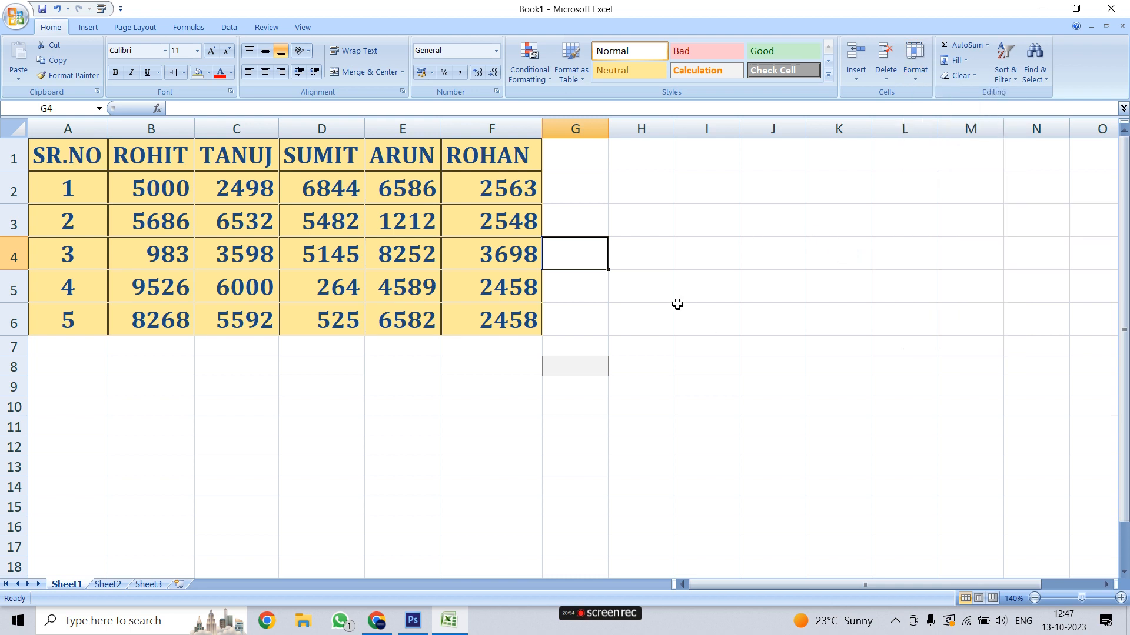
pyautogui.click(915, 59)
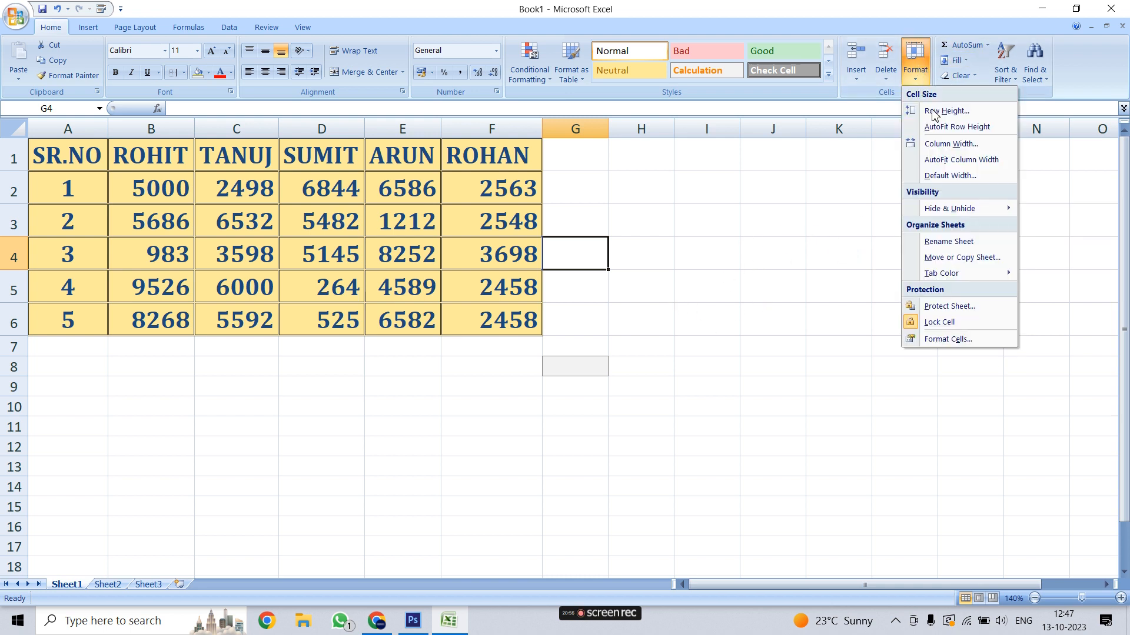
pyautogui.moveTo(923, 214)
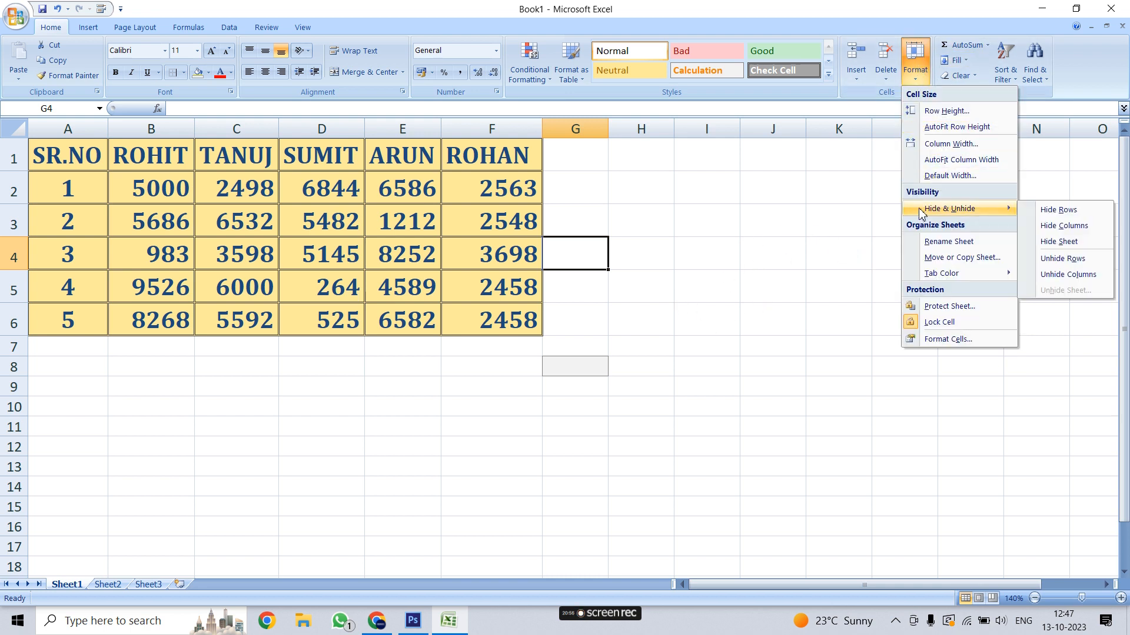
pyautogui.click(876, 209)
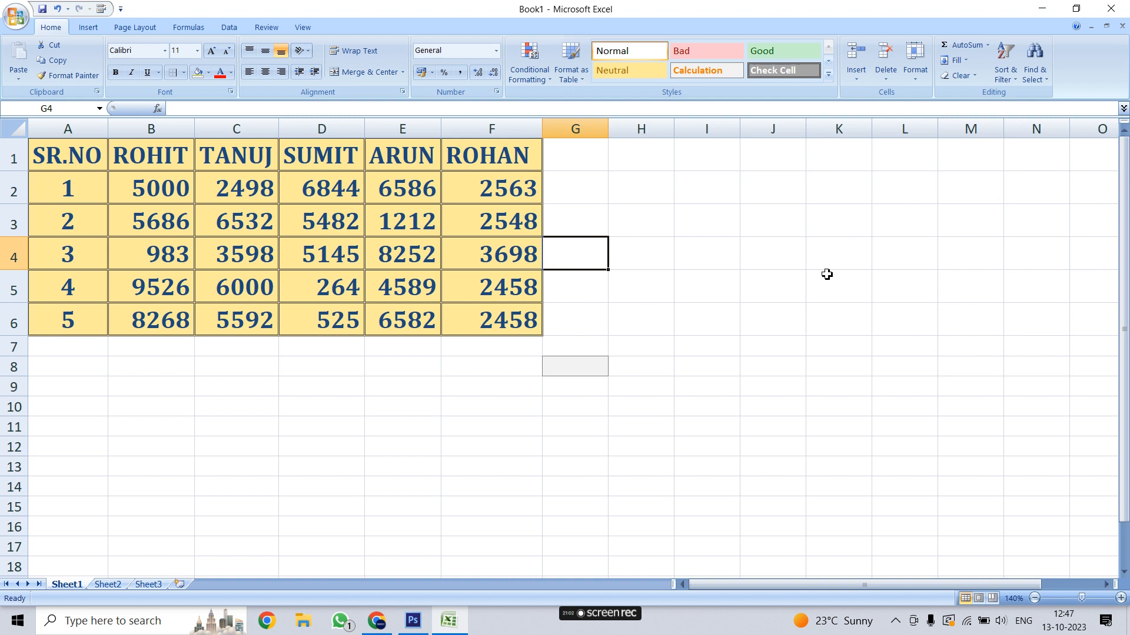
pyautogui.click(701, 253)
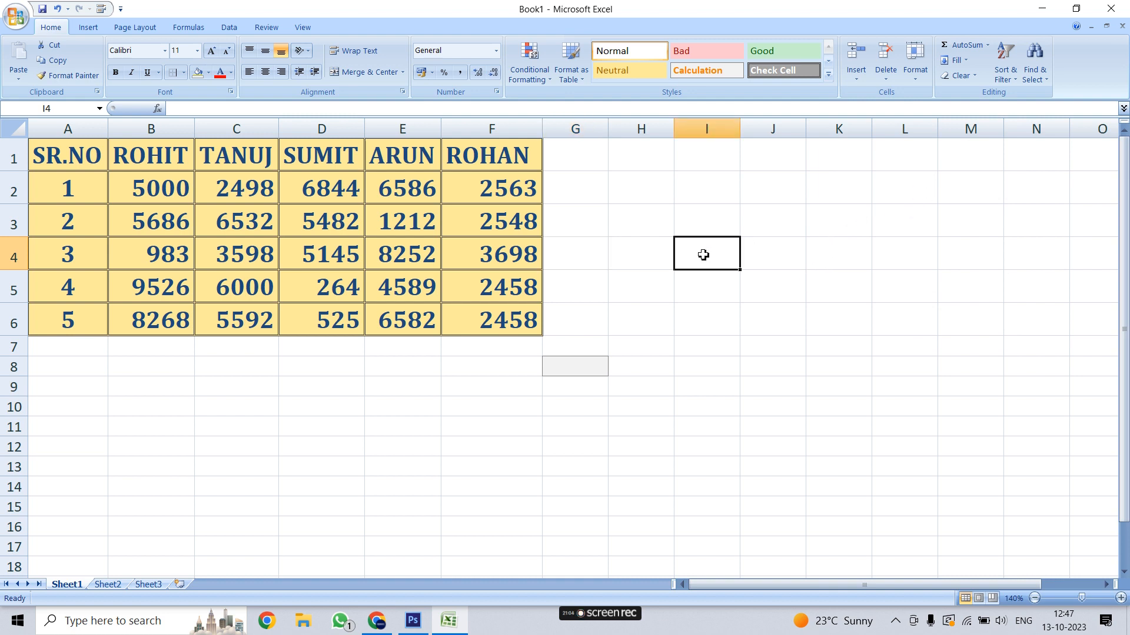
pyautogui.click(583, 161)
pyautogui.click(687, 211)
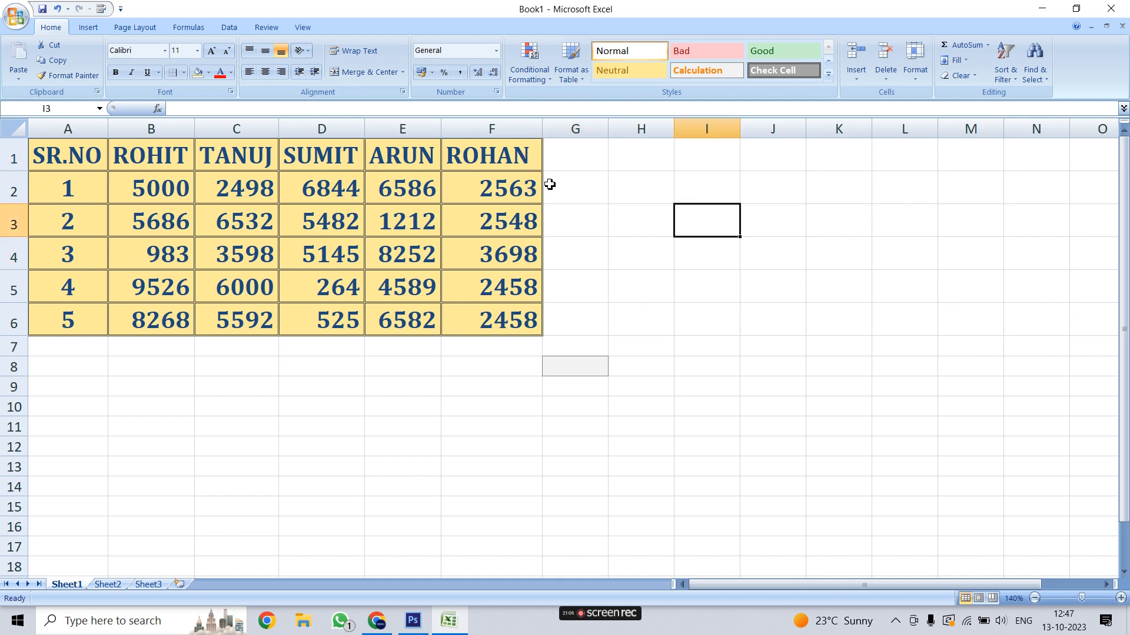
# - Insert a blank sheet row above the table's header row
pyautogui.click(531, 163)
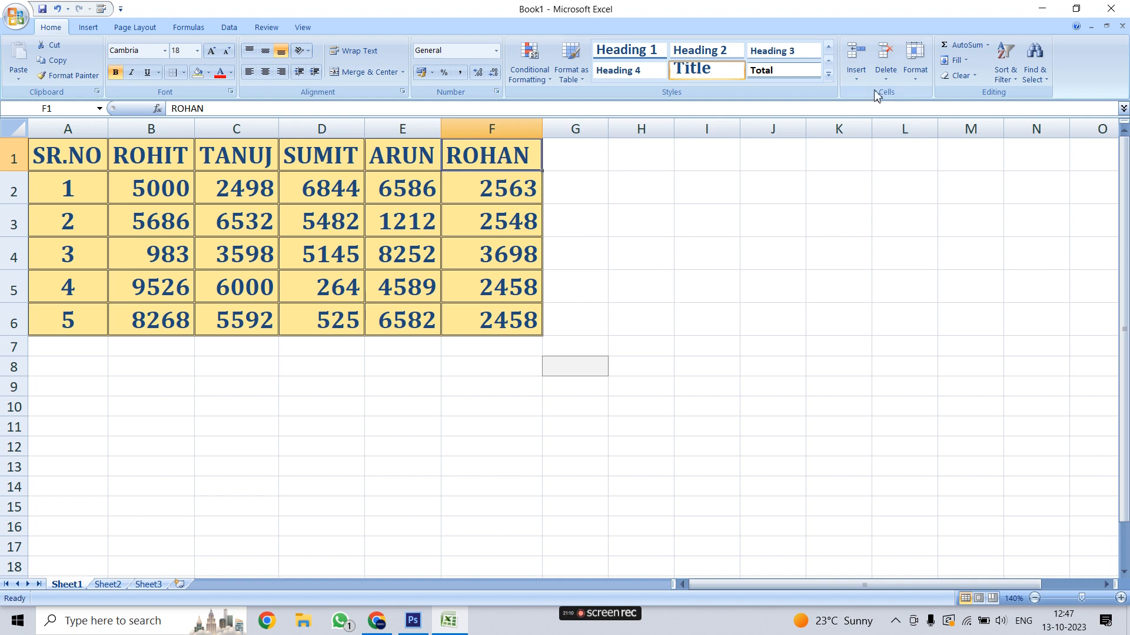
pyautogui.click(856, 75)
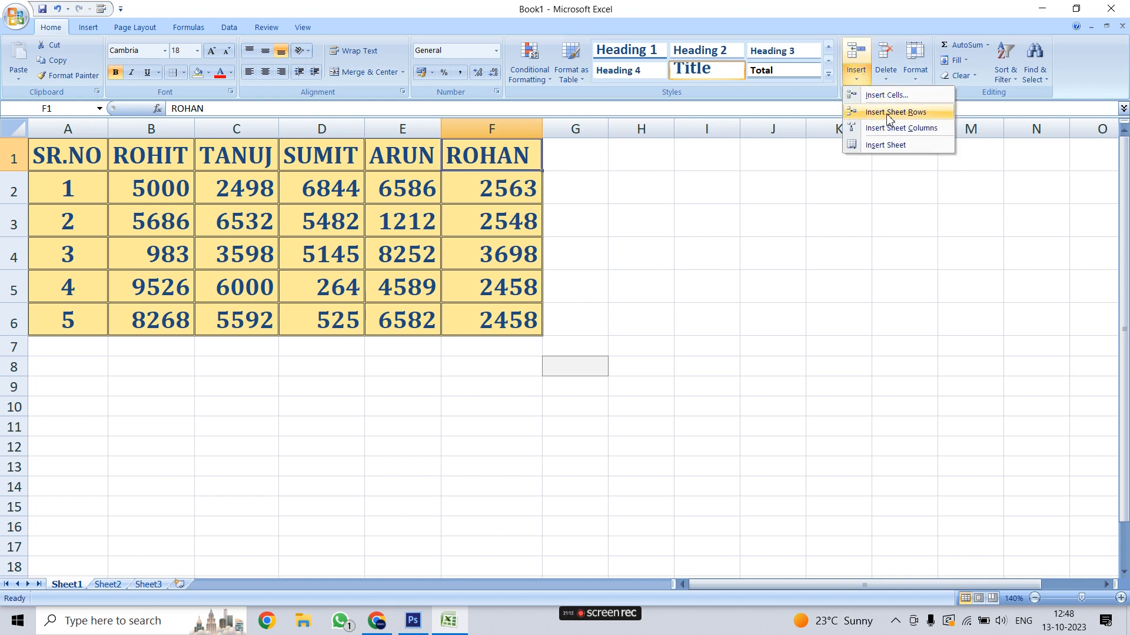
pyautogui.click(907, 113)
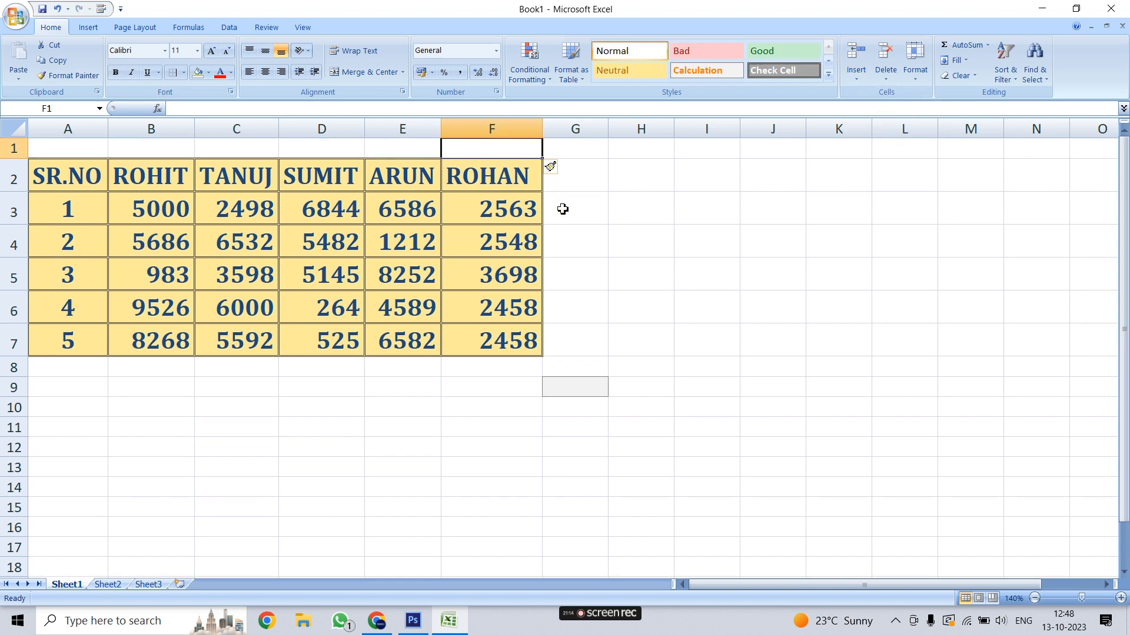
pyautogui.press('BackSpace')
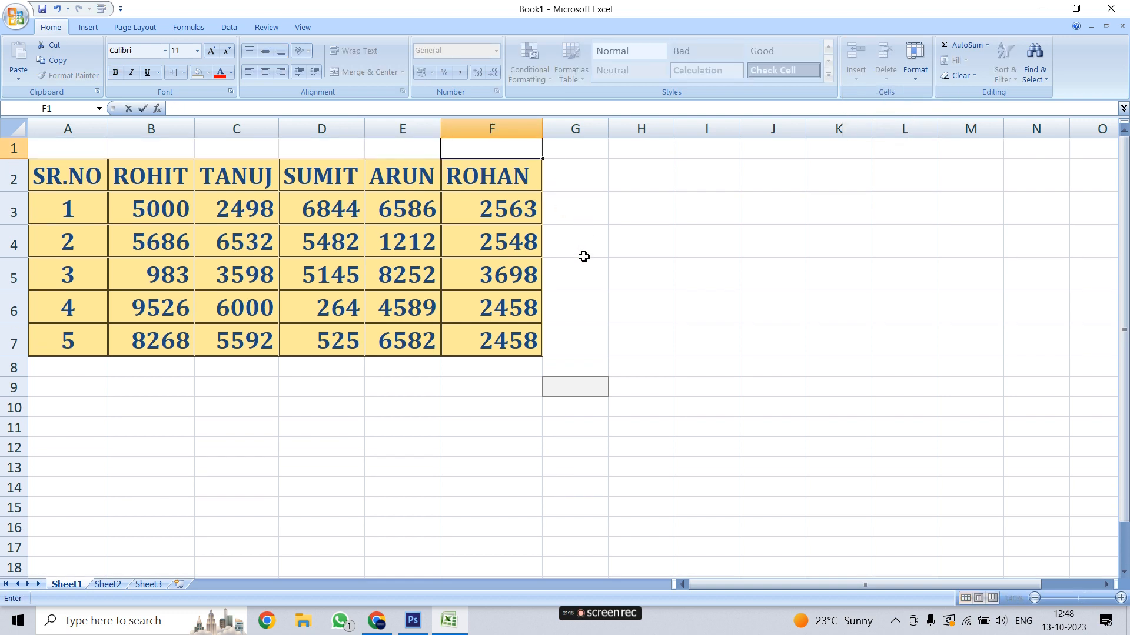
pyautogui.click(657, 233)
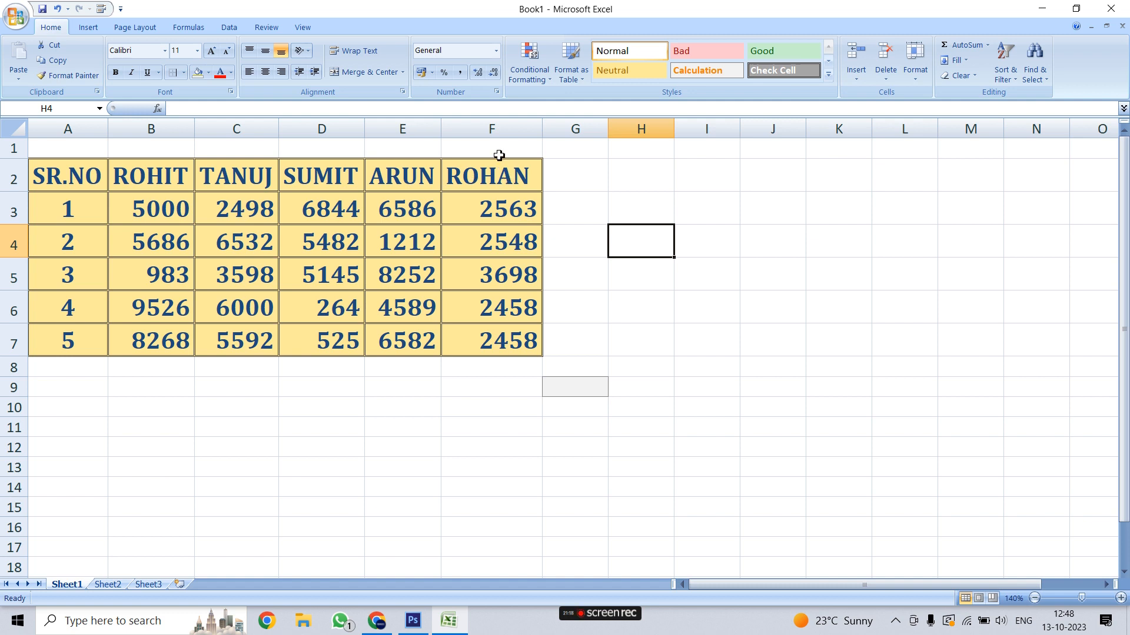
# - Insert a blank sheet column before column E, between the table's fourth and fifth columns
pyautogui.click(445, 152)
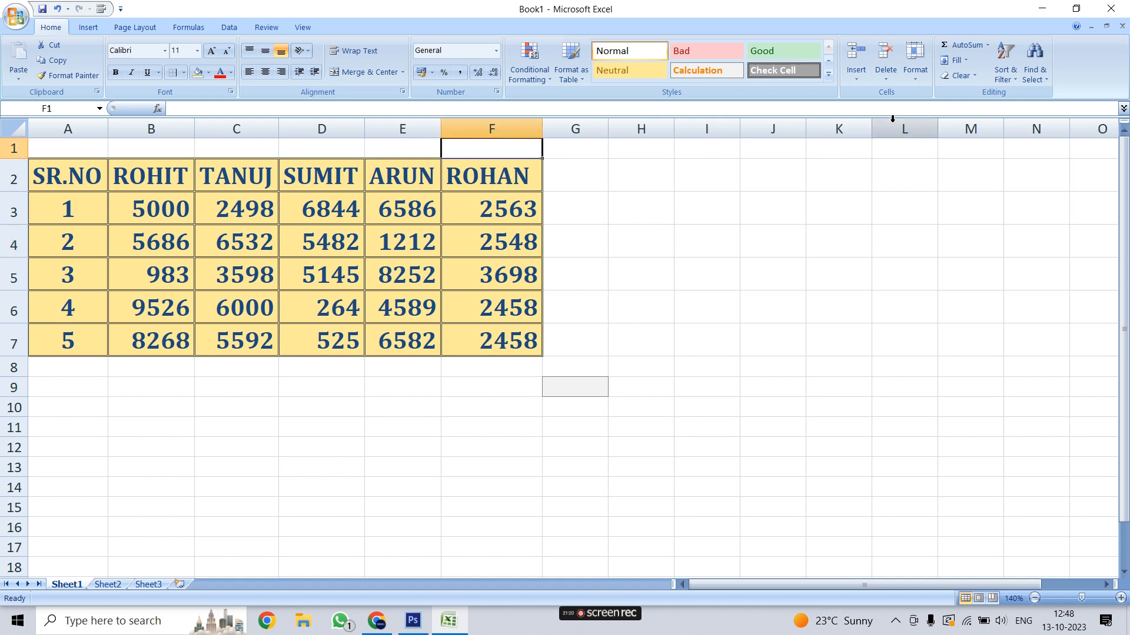
pyautogui.click(856, 74)
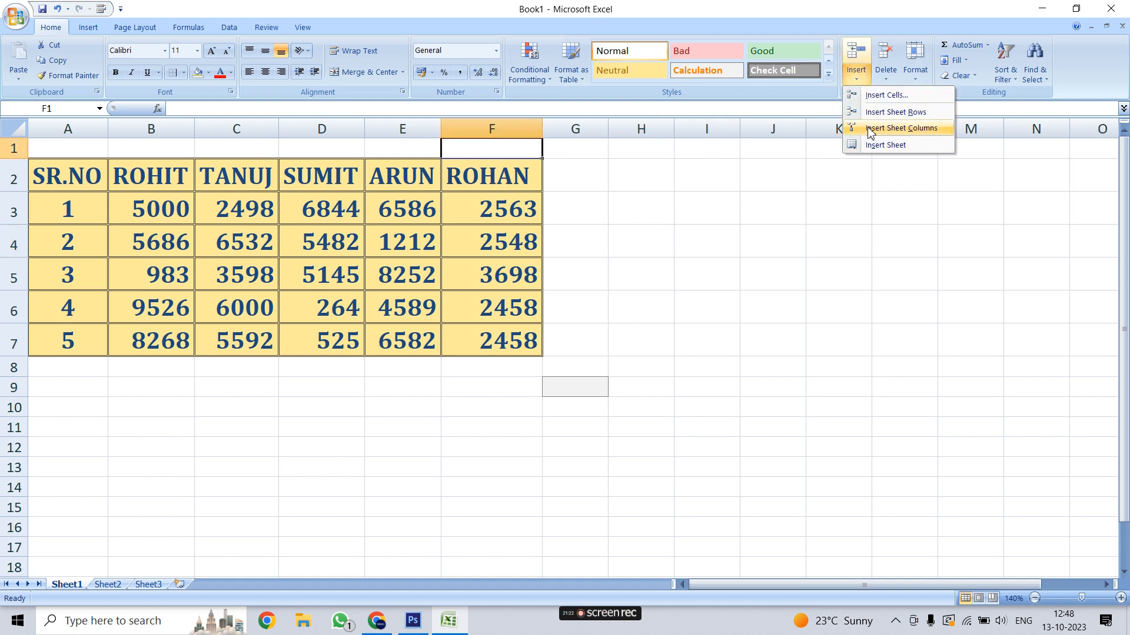
pyautogui.click(801, 231)
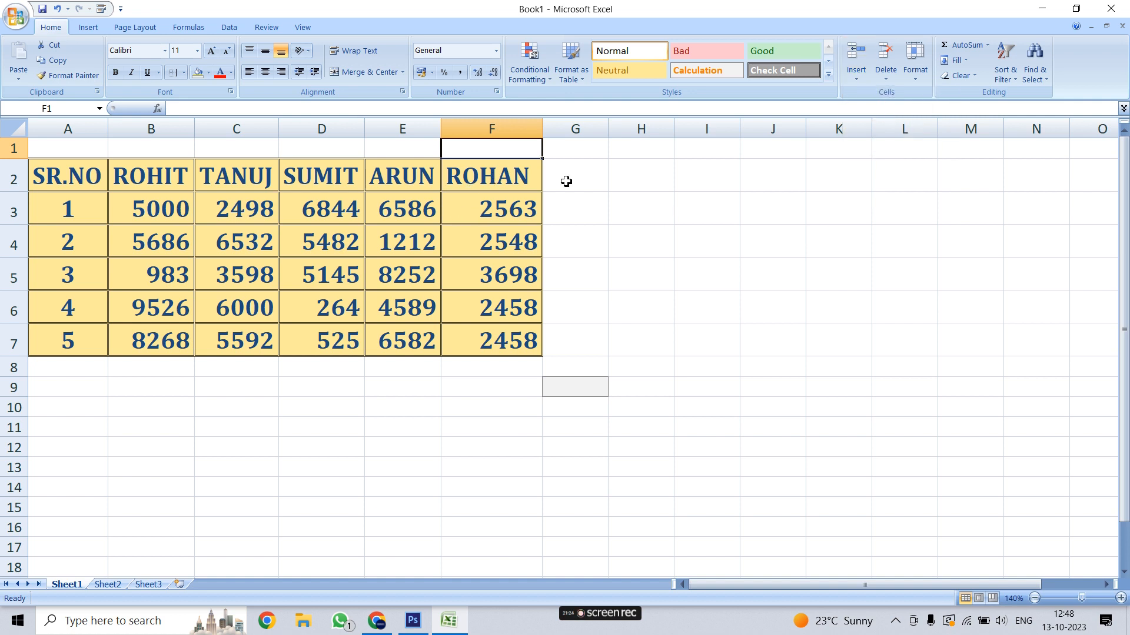
pyautogui.click(510, 181)
pyautogui.click(412, 181)
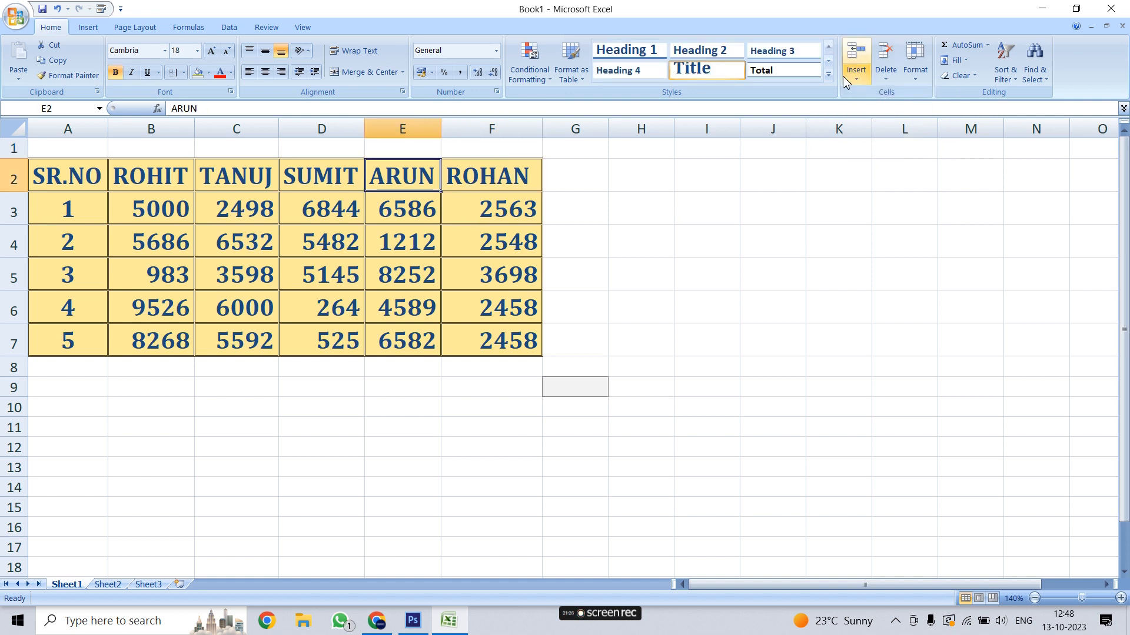
pyautogui.click(856, 73)
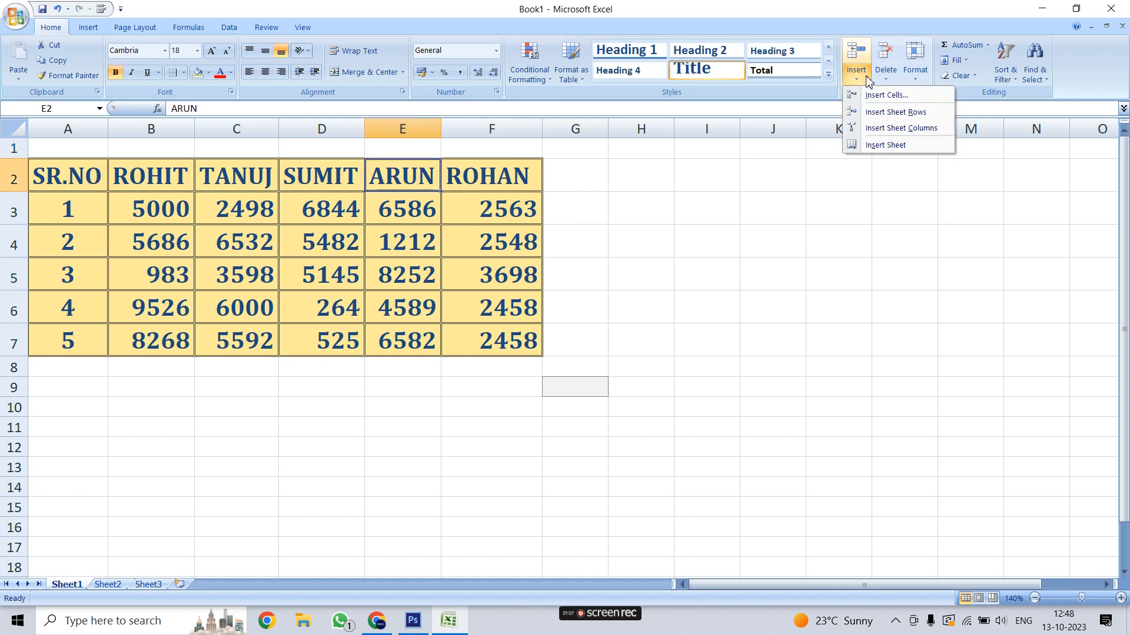
pyautogui.click(906, 128)
pyautogui.click(790, 179)
pyautogui.moveTo(464, 175); pyautogui.dragTo(587, 335)
pyautogui.click(693, 295)
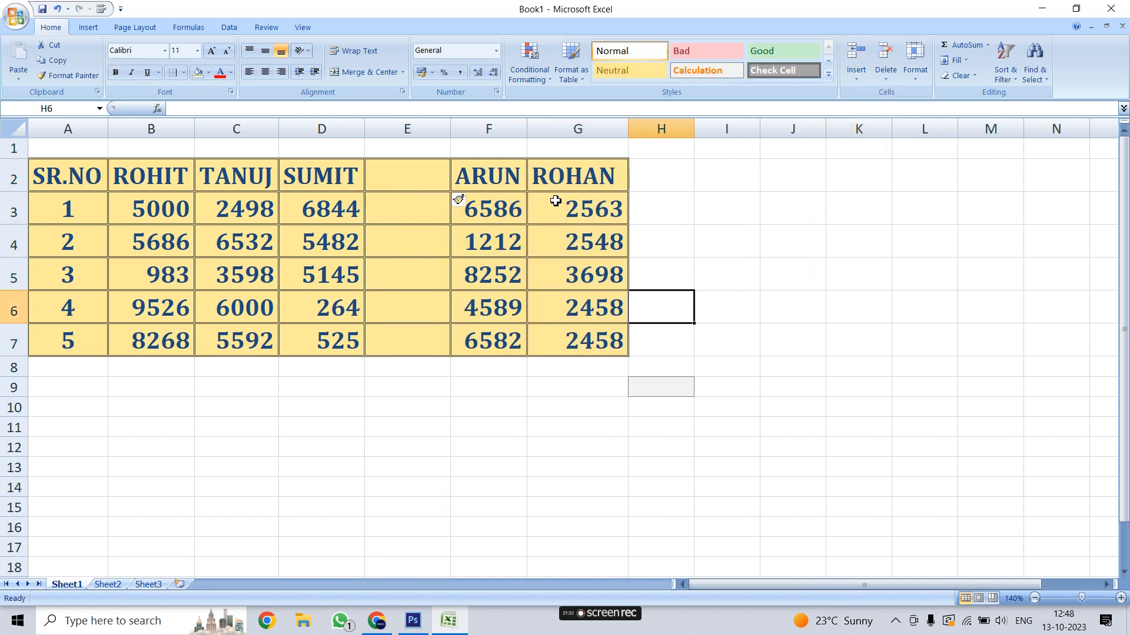
pyautogui.moveTo(410, 172); pyautogui.dragTo(410, 336)
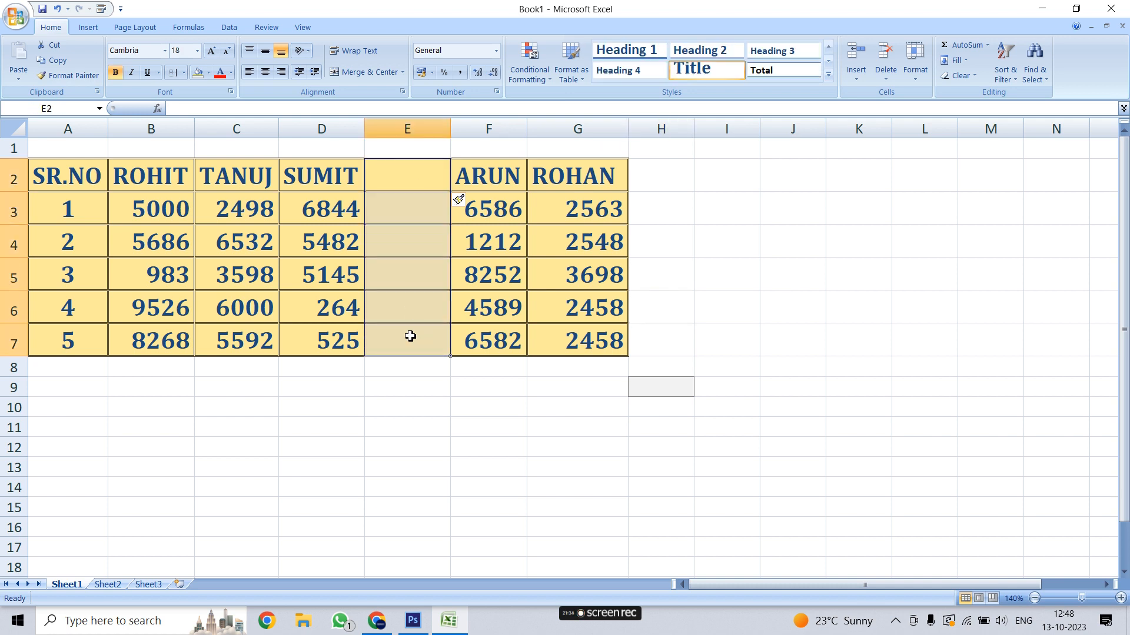
pyautogui.click(787, 270)
pyautogui.moveTo(407, 149); pyautogui.dragTo(411, 188)
pyautogui.click(856, 81)
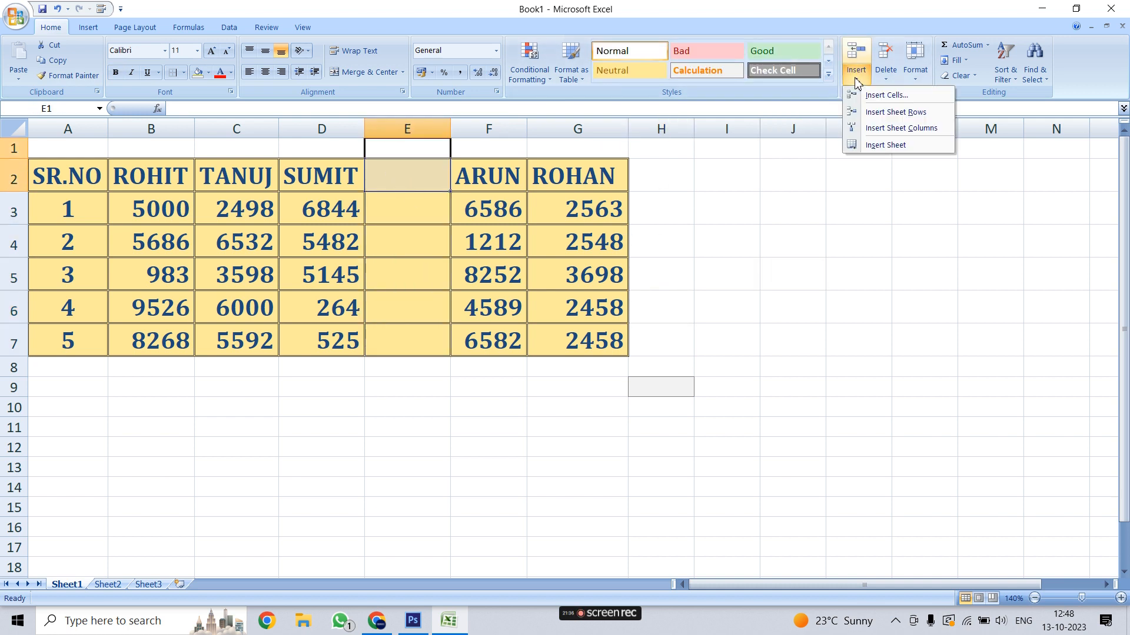
pyautogui.click(791, 208)
pyautogui.click(428, 177)
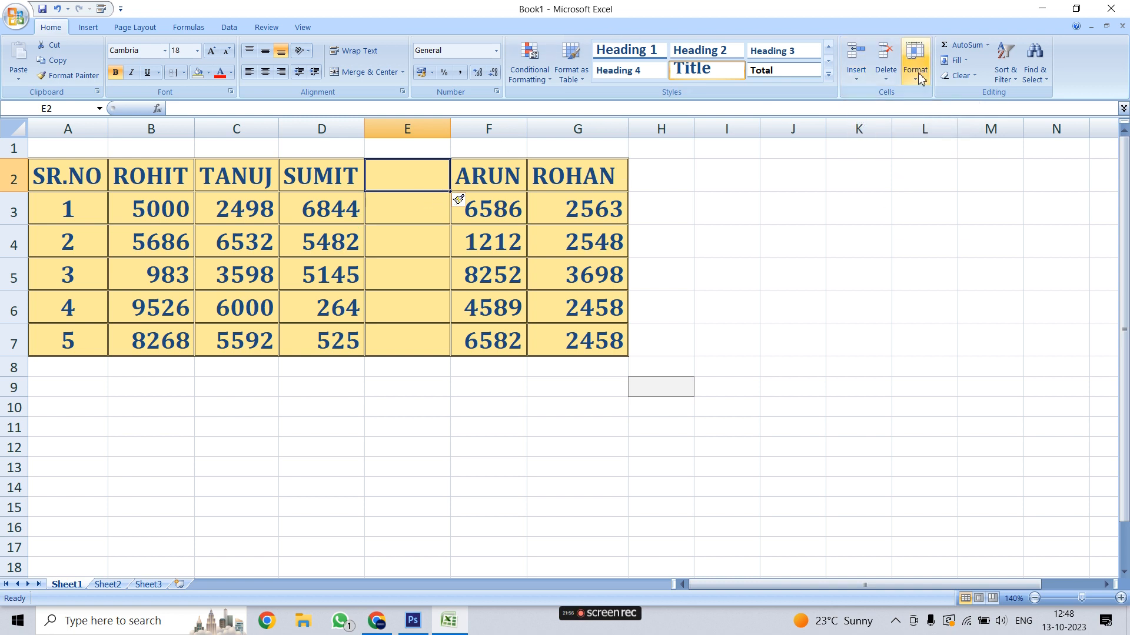
pyautogui.click(817, 269)
# - Move the cells F2:G7 one column to the left so they fill the blank column E
pyautogui.moveTo(479, 176); pyautogui.dragTo(567, 337)
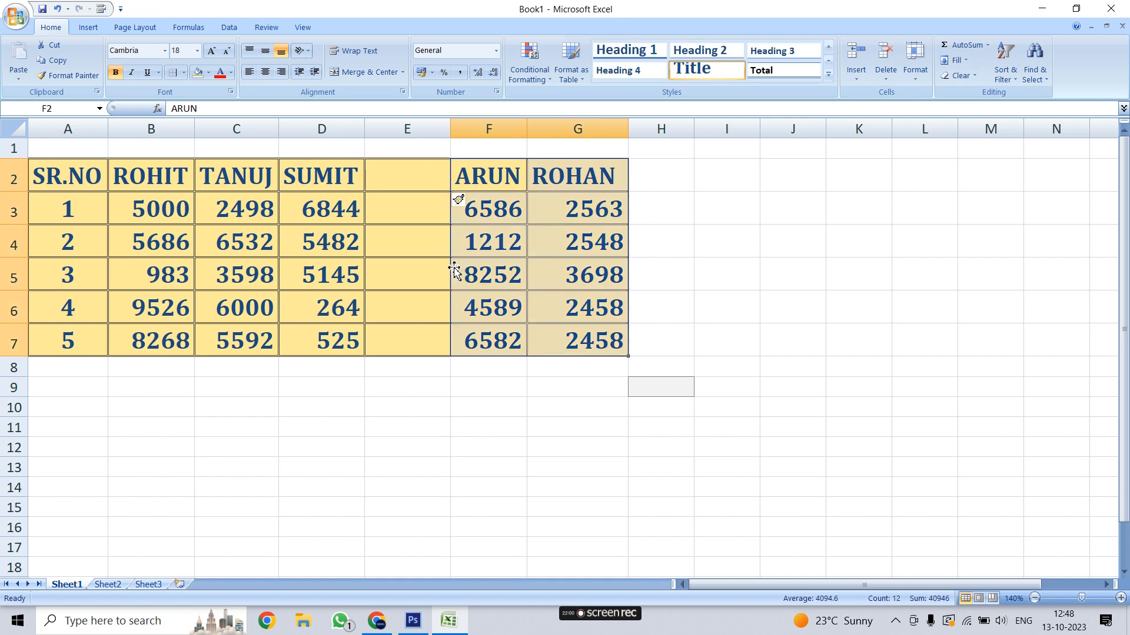
pyautogui.moveTo(451, 267); pyautogui.dragTo(387, 259)
pyautogui.click(643, 277)
# - Manually widen column F, the last column of the table
pyautogui.click(498, 177)
pyautogui.moveTo(527, 129); pyautogui.dragTo(551, 129)
pyautogui.click(633, 197)
# - Insert a blank sheet column before the table's last column, at column F
pyautogui.click(519, 181)
pyautogui.click(856, 76)
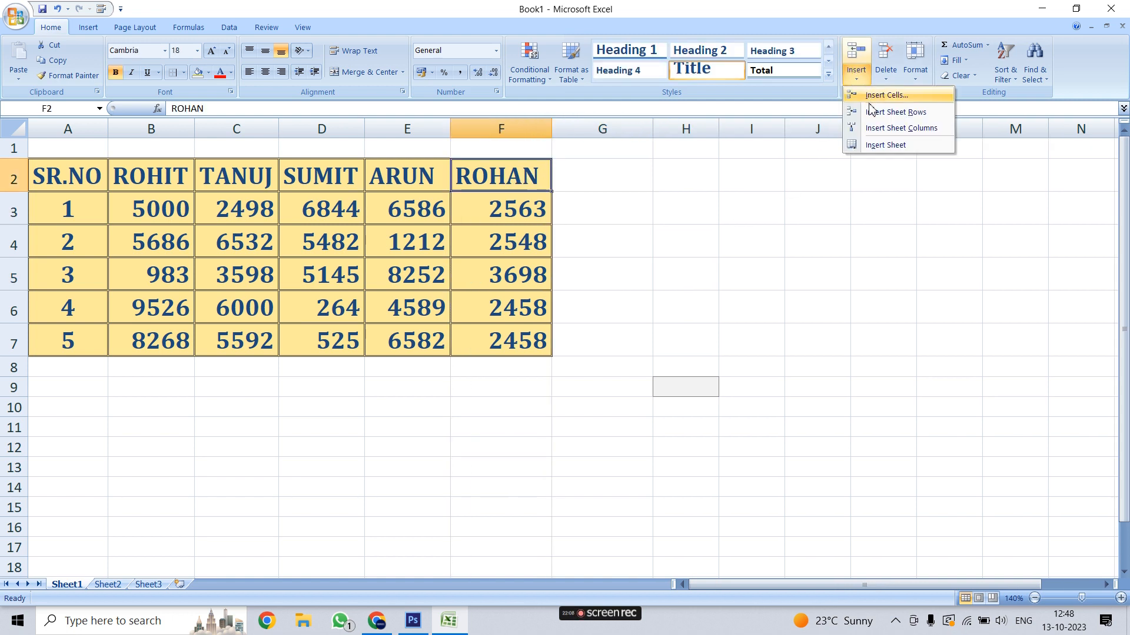
pyautogui.click(899, 128)
pyautogui.click(660, 212)
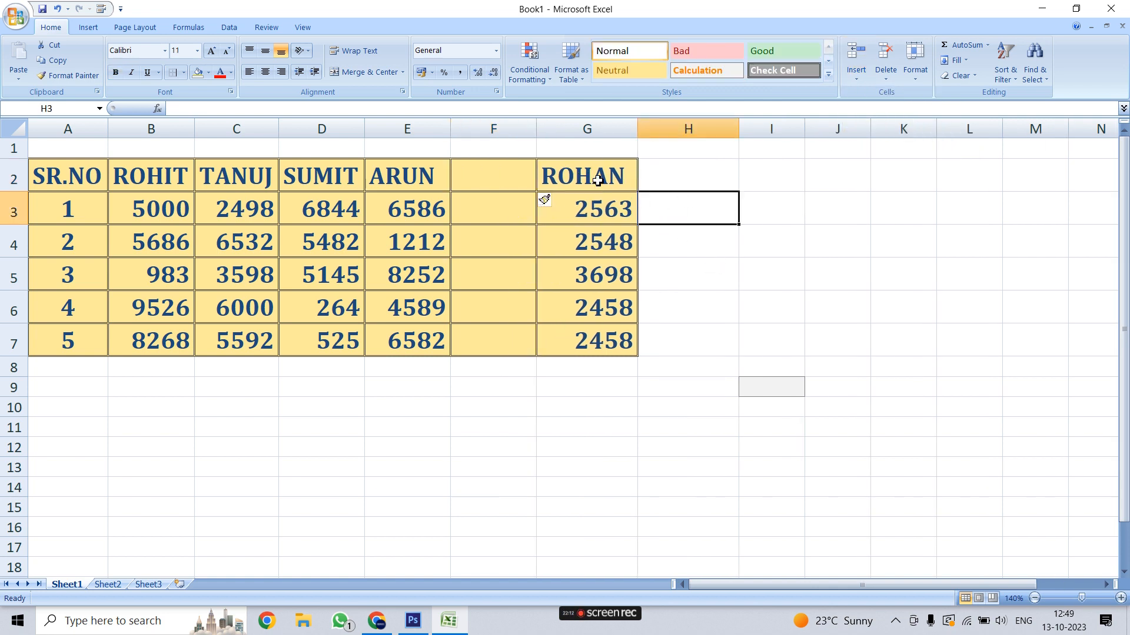
# - Move the cells G2:G7 one column to the left so they fill the blank column F
pyautogui.moveTo(595, 180); pyautogui.dragTo(595, 335)
pyautogui.moveTo(539, 271); pyautogui.dragTo(515, 269)
pyautogui.click(613, 226)
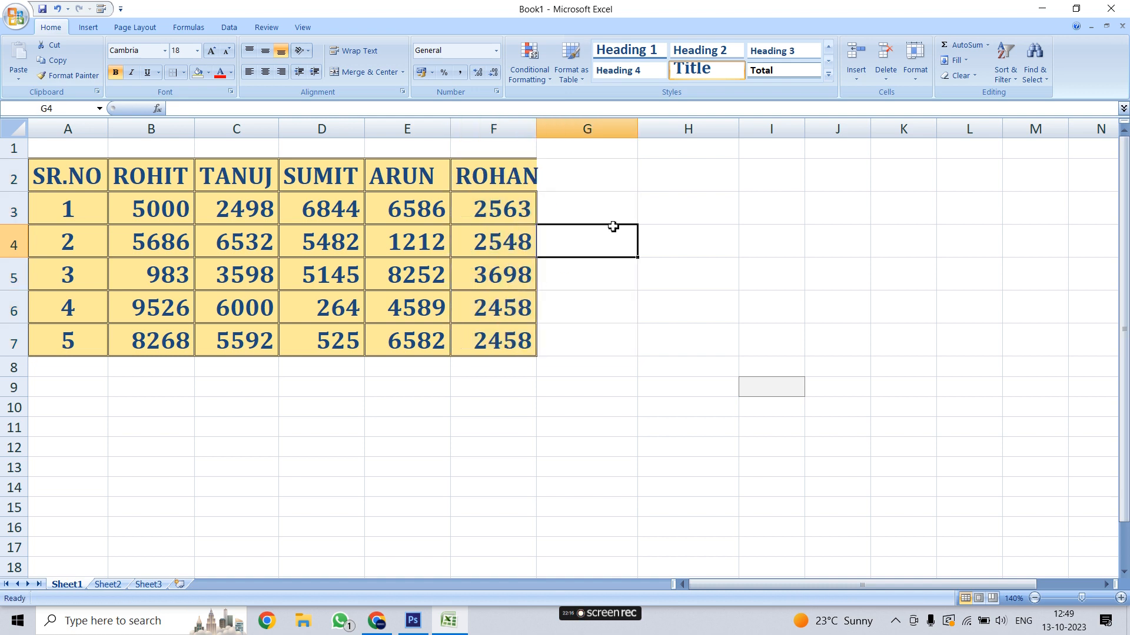
# - Manually widen column F slightly so the header in F2 fits within the column
pyautogui.click(613, 184)
pyautogui.click(507, 181)
pyautogui.moveTo(537, 132); pyautogui.dragTo(552, 133)
pyautogui.click(610, 214)
# - Enter the header TOTAL in cell G2, next to the table's last column
pyautogui.click(612, 187)
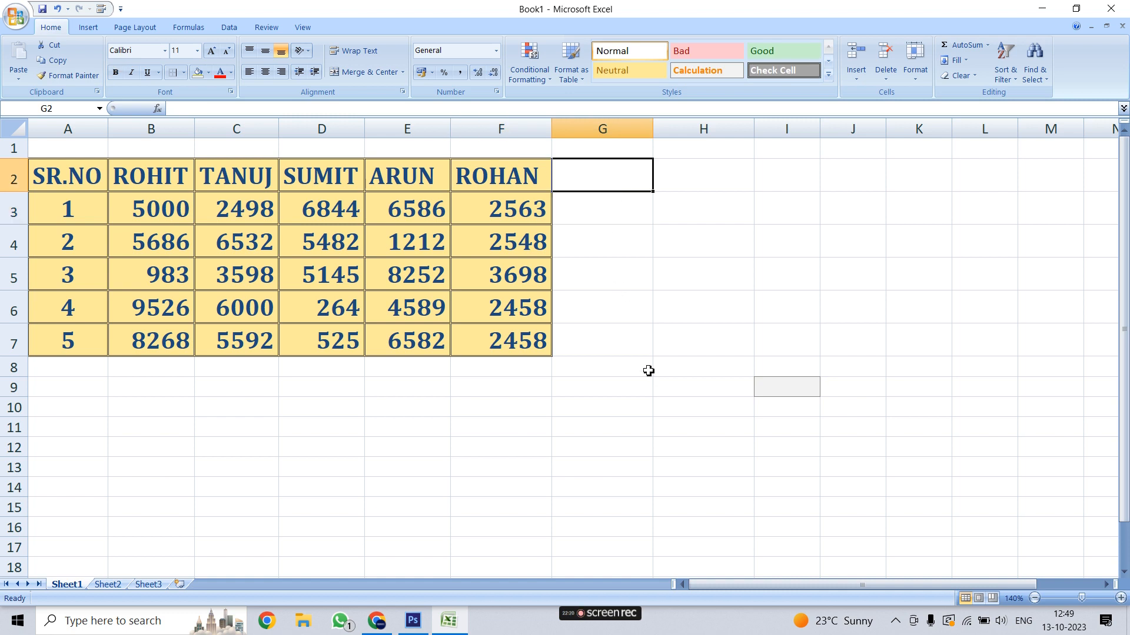
pyautogui.write('TOTAL')
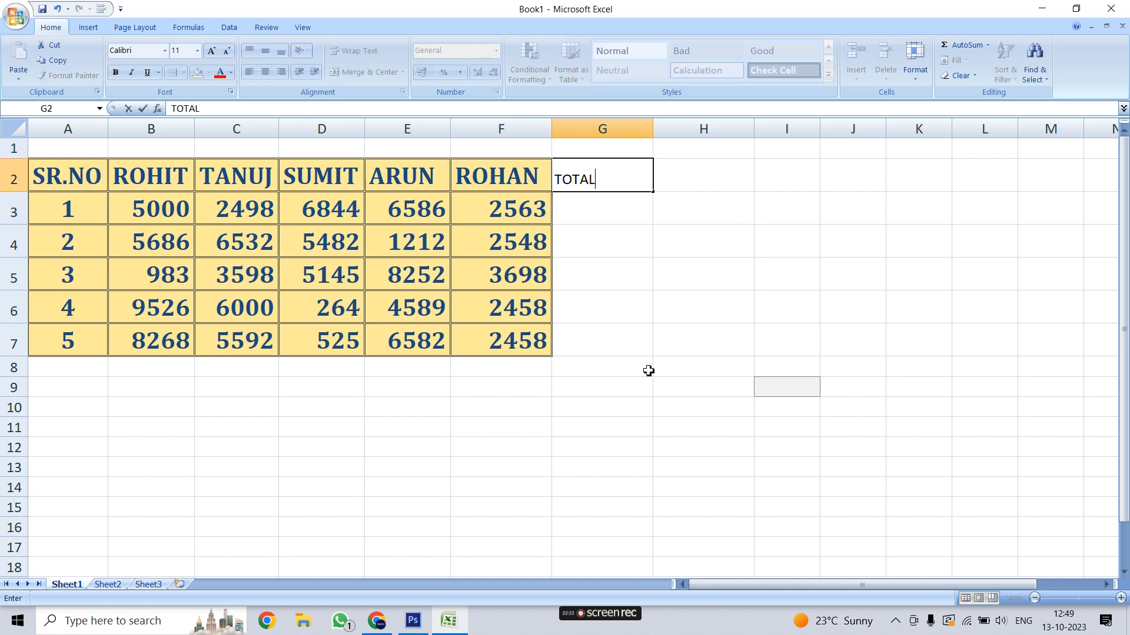
pyautogui.click(736, 274)
pyautogui.click(608, 230)
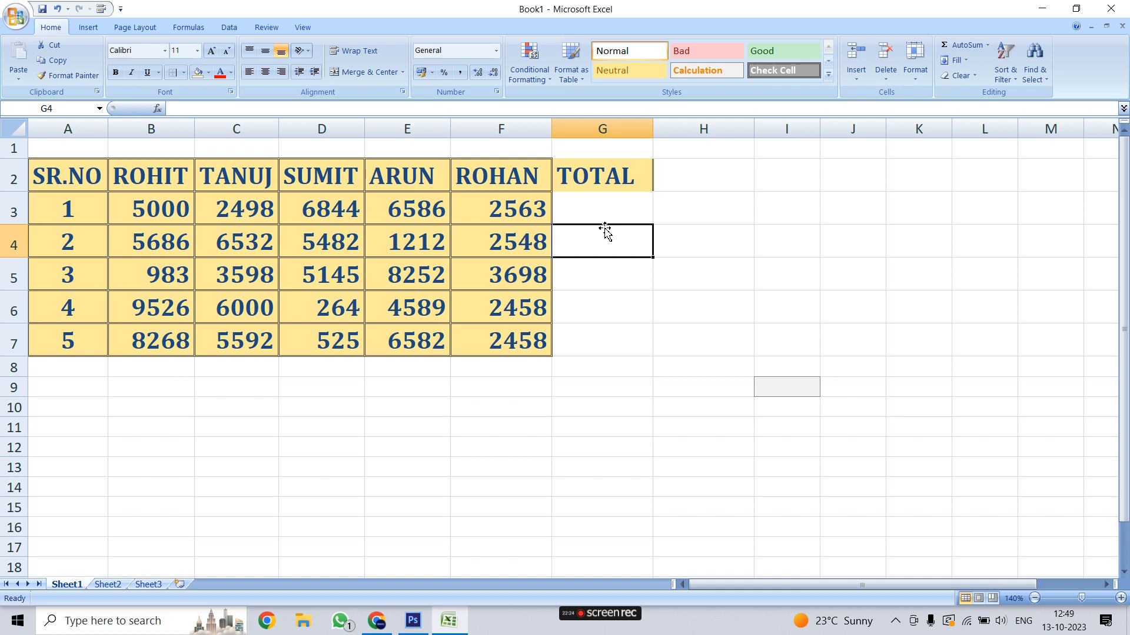
pyautogui.click(603, 210)
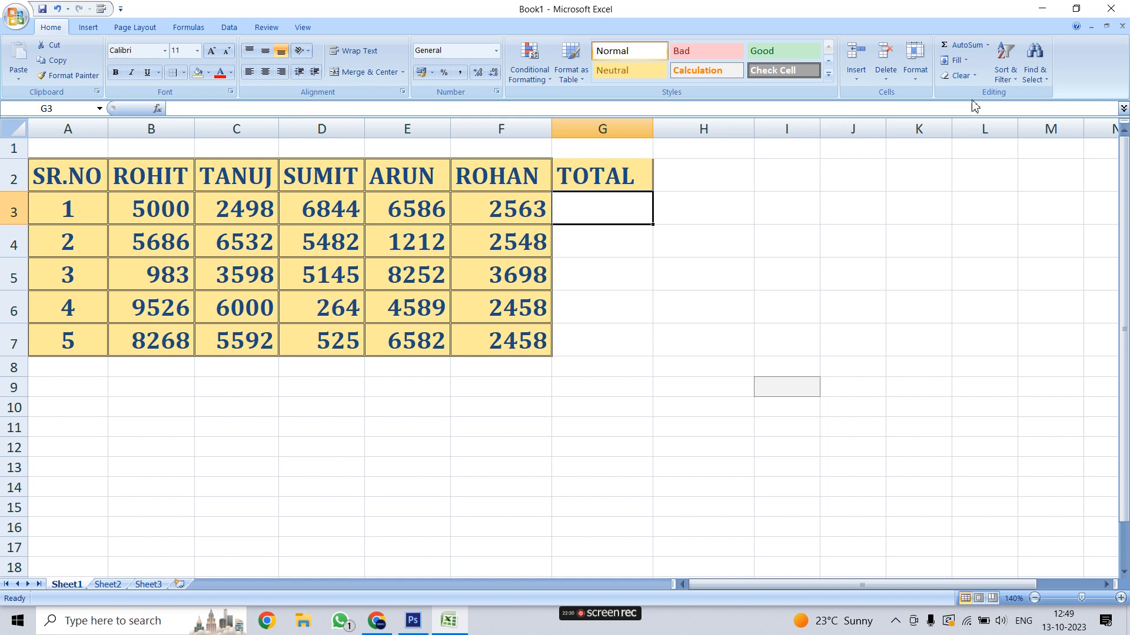
pyautogui.click(962, 45)
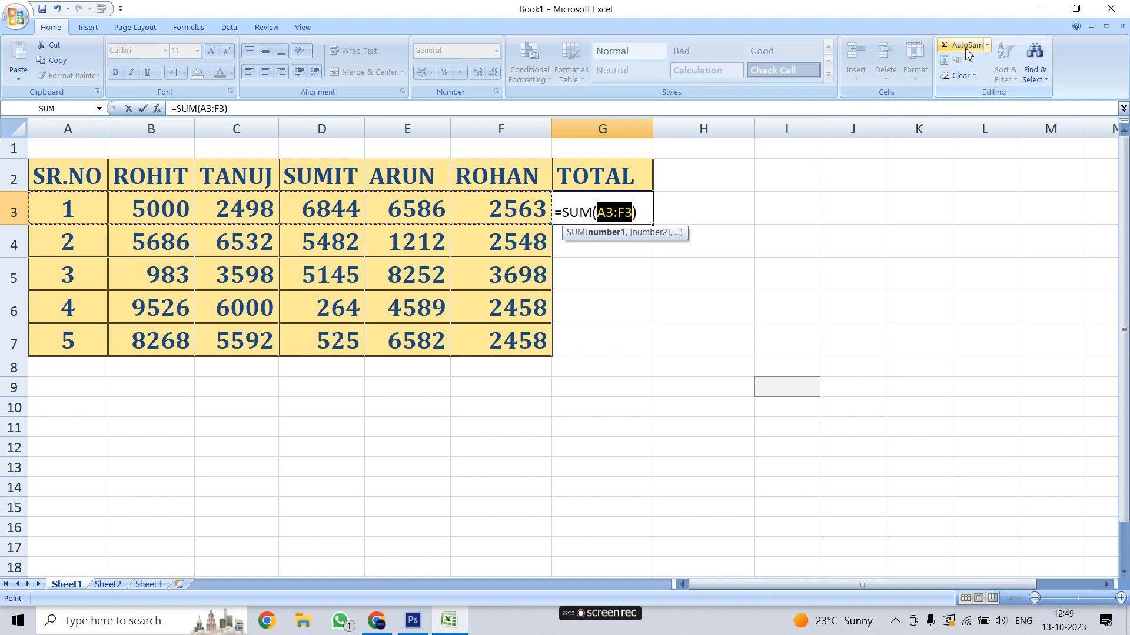
pyautogui.click(770, 212)
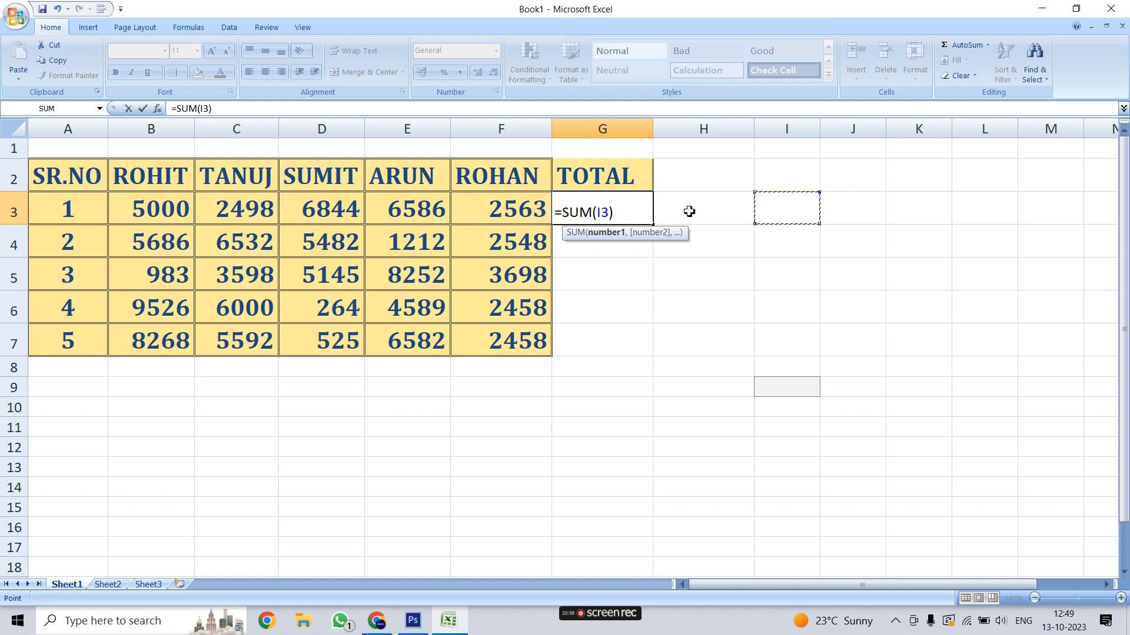
pyautogui.click(636, 213)
pyautogui.press('BackSpace')
pyautogui.press('BackSpace')
pyautogui.press('BackSpace')
pyautogui.press('BackSpace')
pyautogui.press('BackSpace')
pyautogui.press('BackSpace')
pyautogui.press('BackSpace')
pyautogui.press('BackSpace')
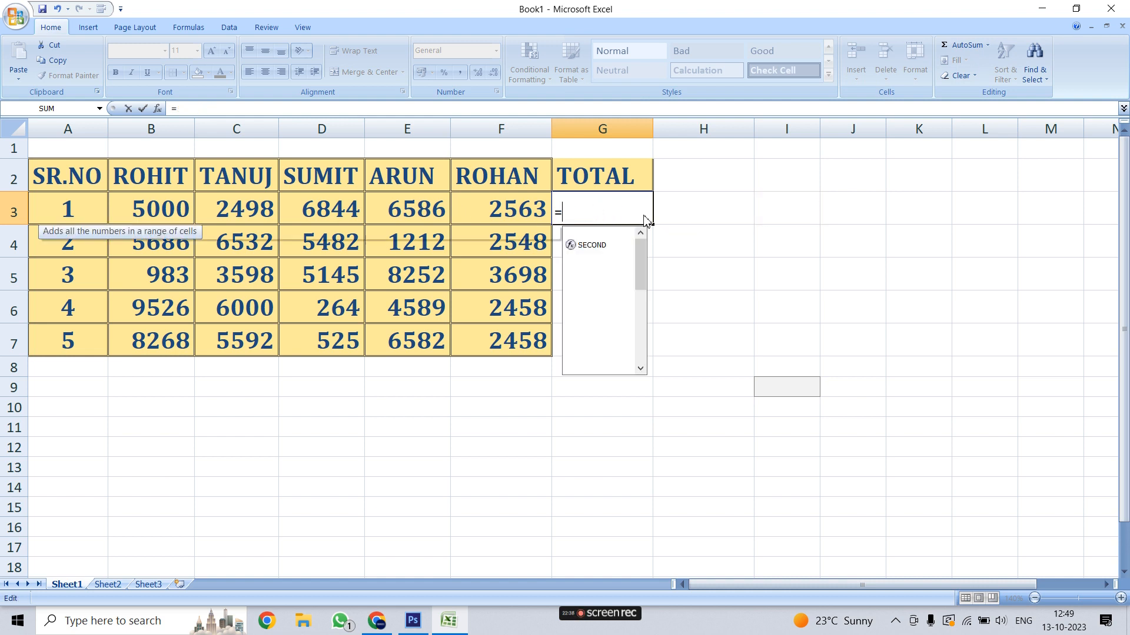
pyautogui.click(729, 228)
# - Add a Sum formula for A3:F3 in cell G3, choosing Sum from the AutoSum functions
pyautogui.click(616, 213)
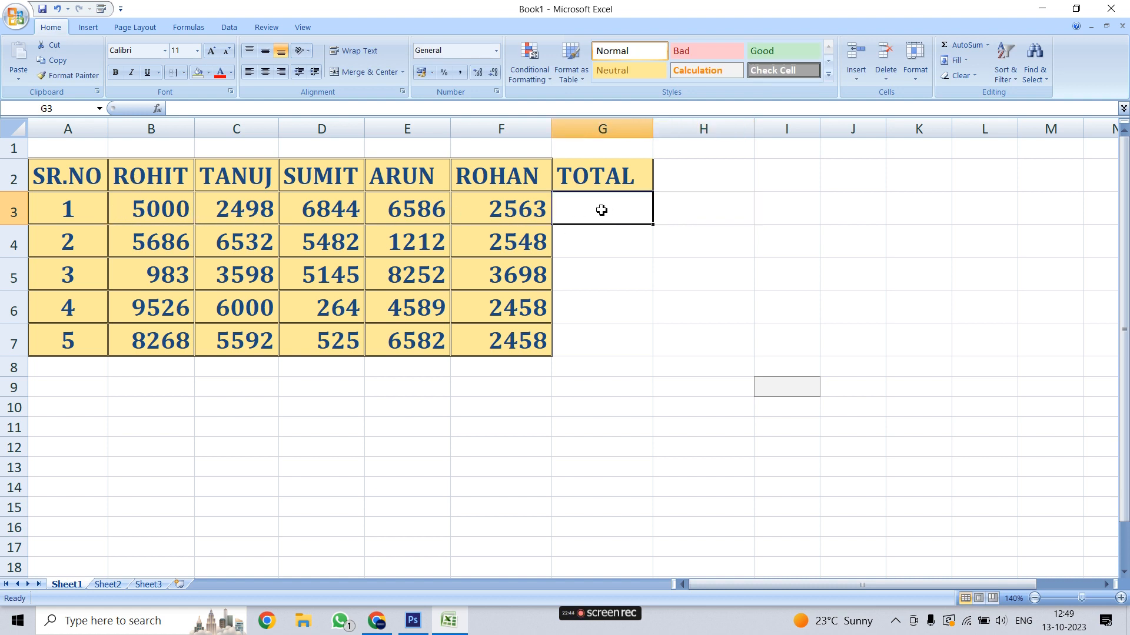
pyautogui.click(987, 47)
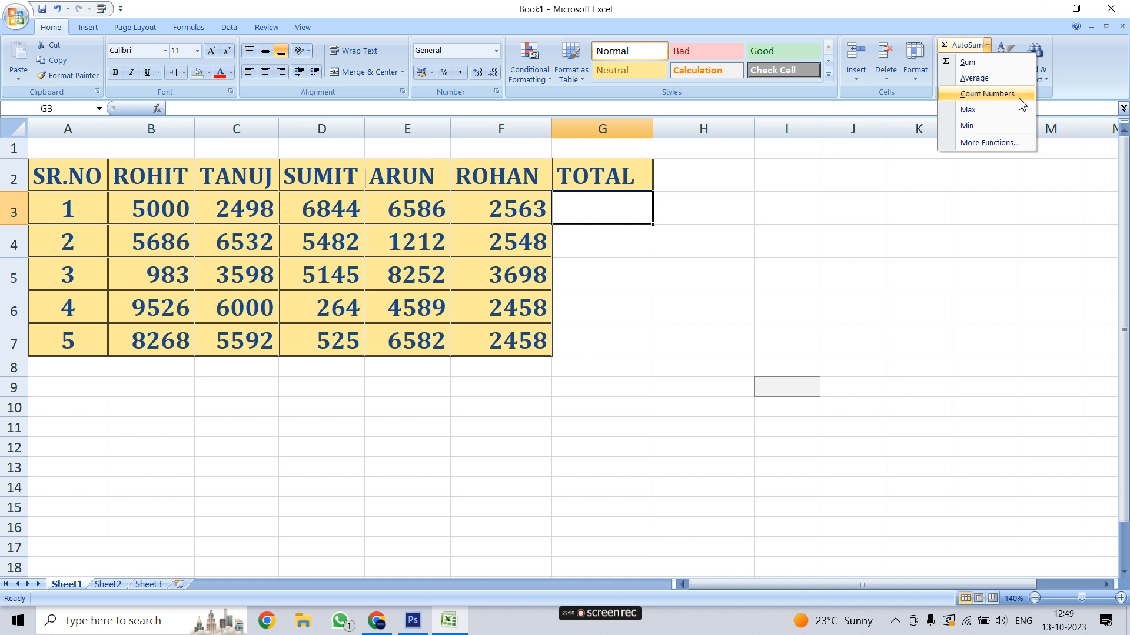
pyautogui.click(984, 62)
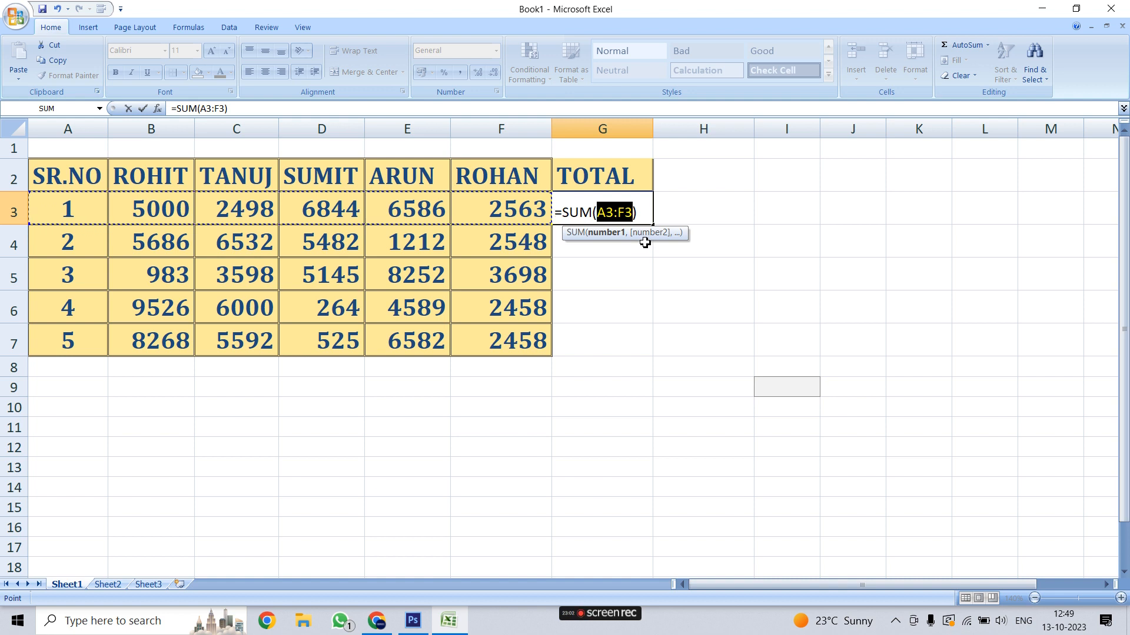
pyautogui.press('Return')
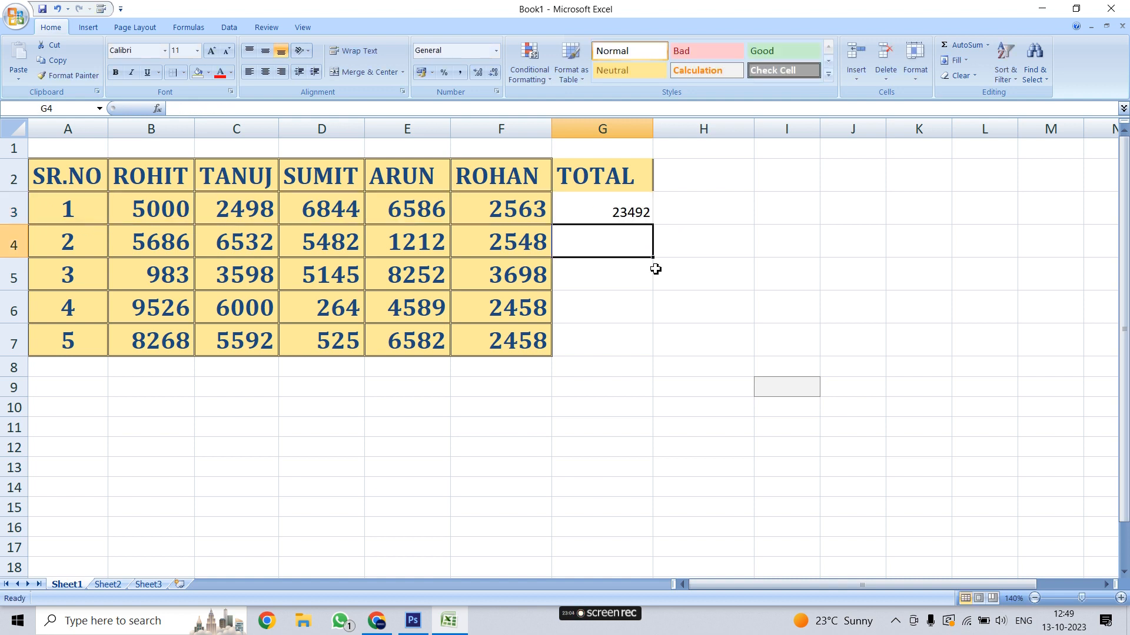
# - Delete the sum formula from cell G3
pyautogui.click(630, 209)
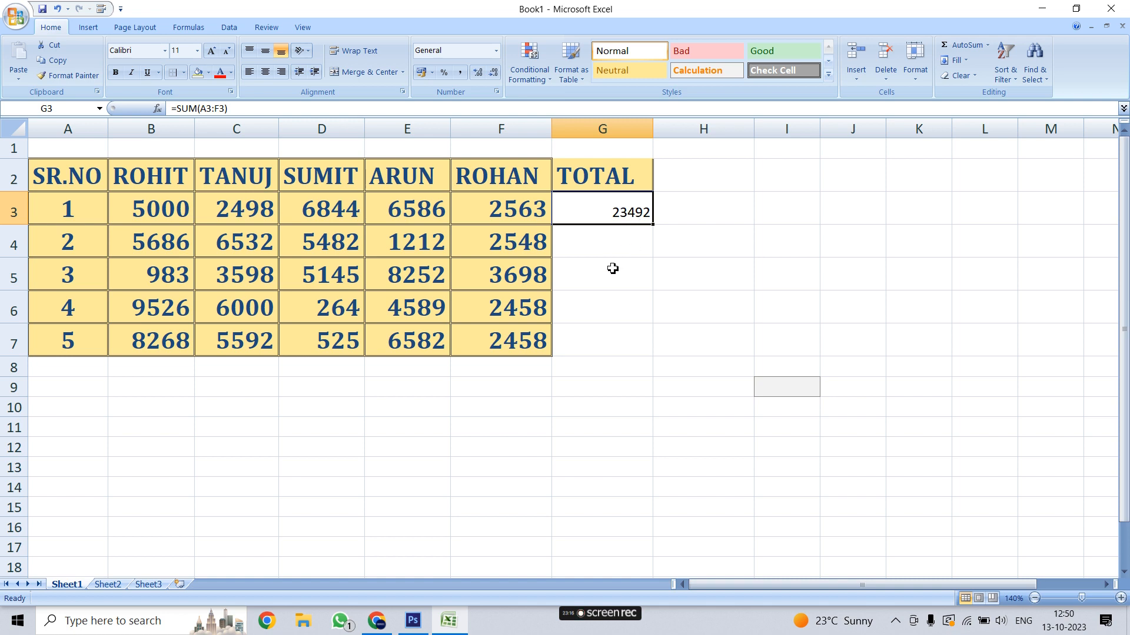
pyautogui.press('Delete')
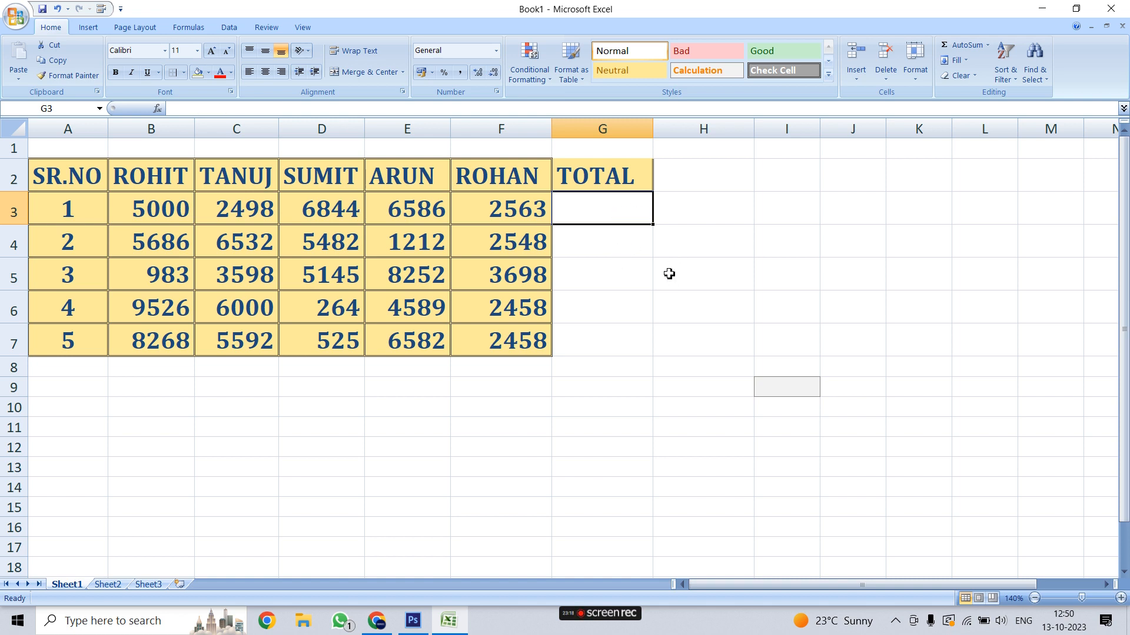
pyautogui.click(710, 252)
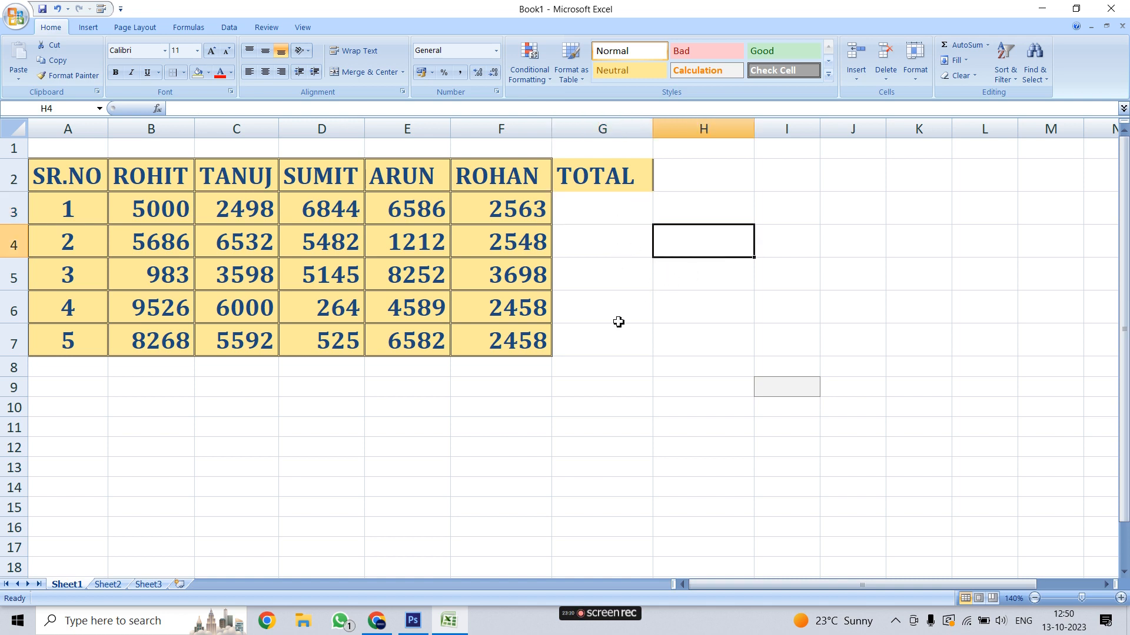
pyautogui.click(603, 216)
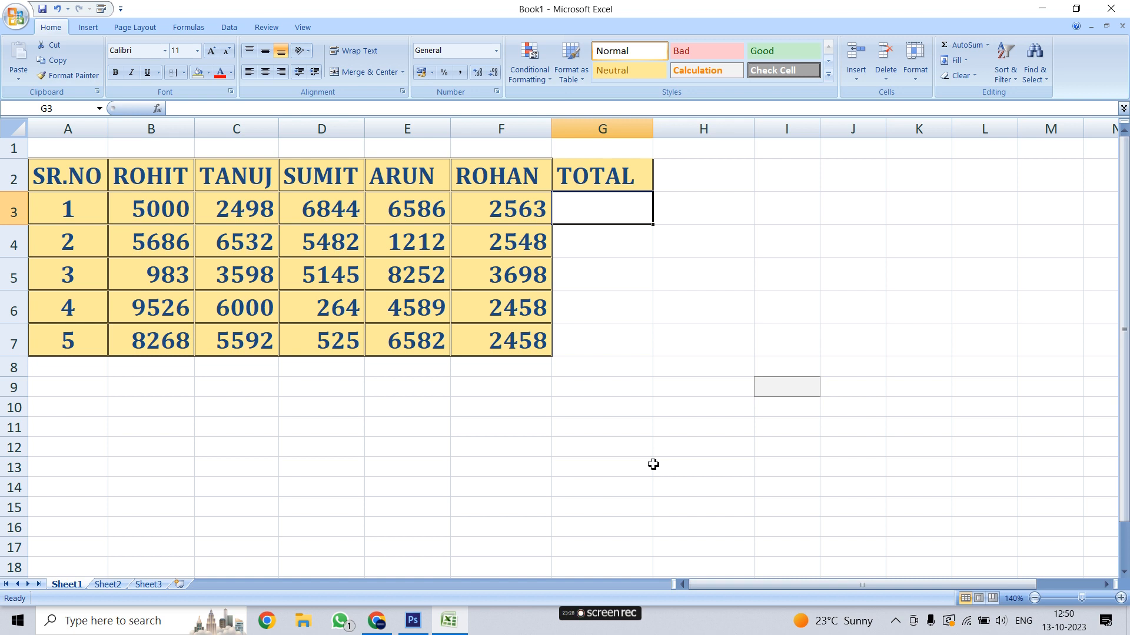
pyautogui.write('+')
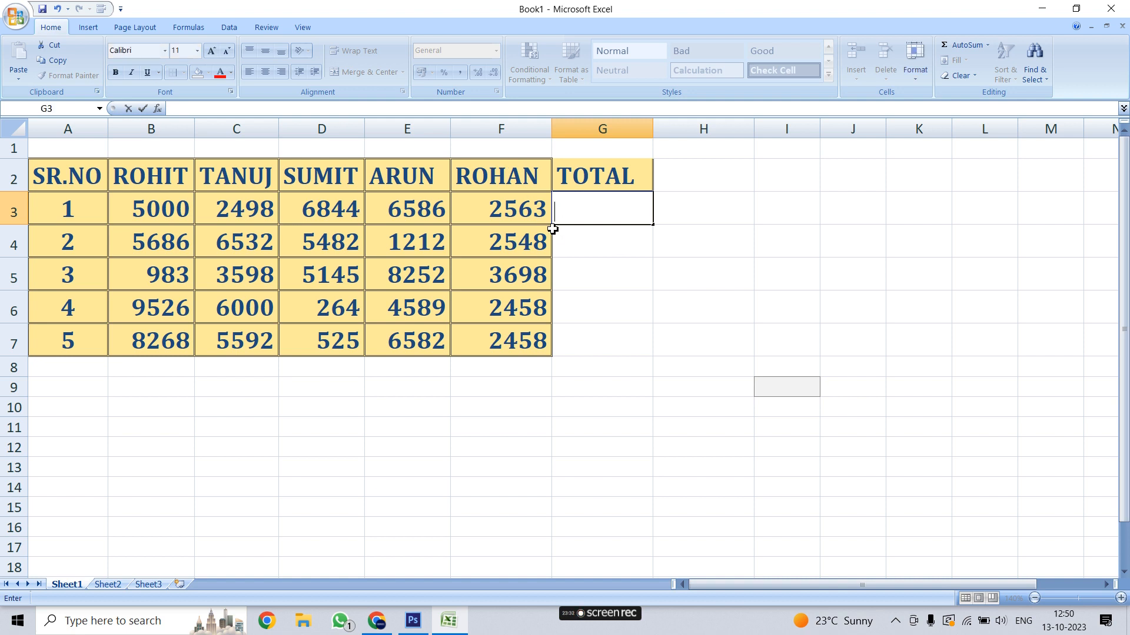
pyautogui.press('BackSpace')
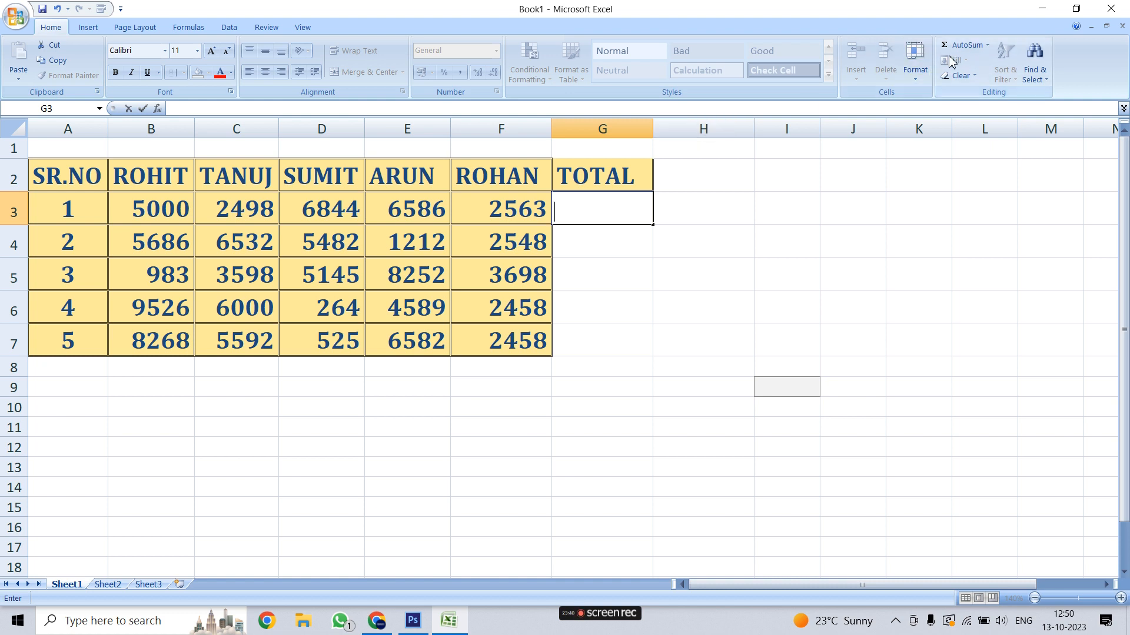
pyautogui.press('Escape')
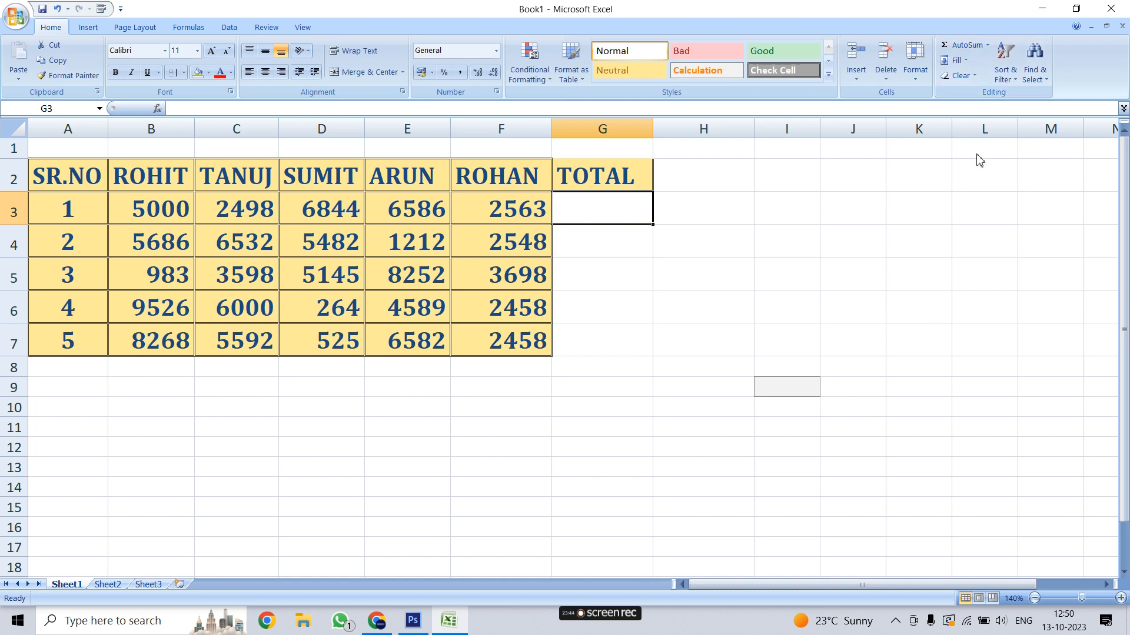
pyautogui.click(503, 210)
pyautogui.doubleClick(574, 216)
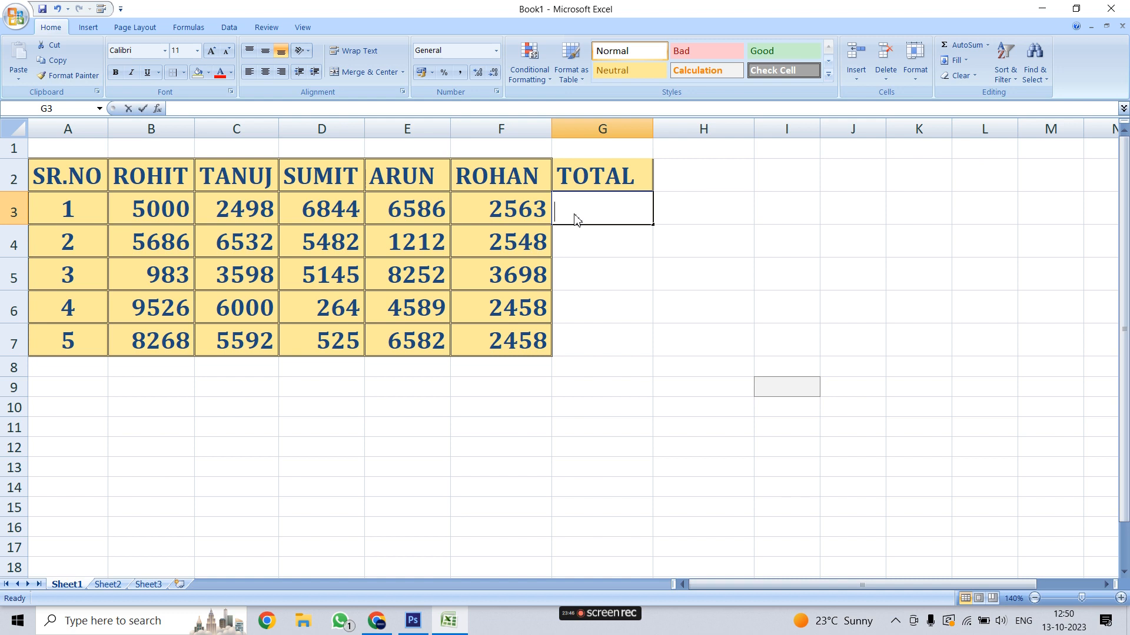
pyautogui.click(636, 281)
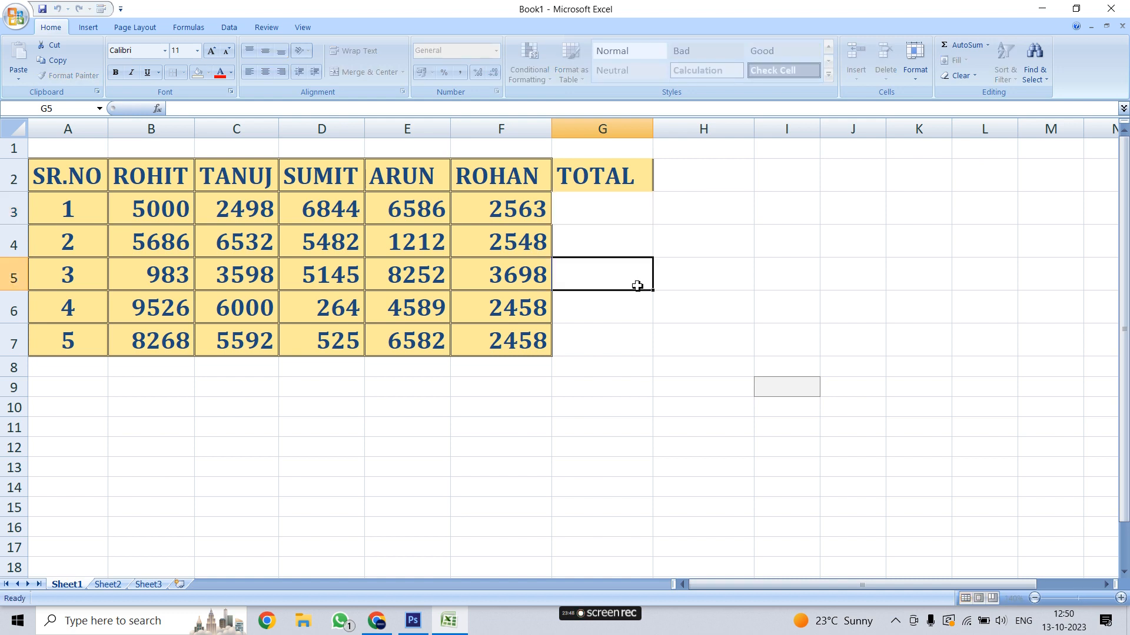
# - Total the first data row A3:F3 in cell G3 with AutoSum
pyautogui.click(607, 216)
pyautogui.click(967, 46)
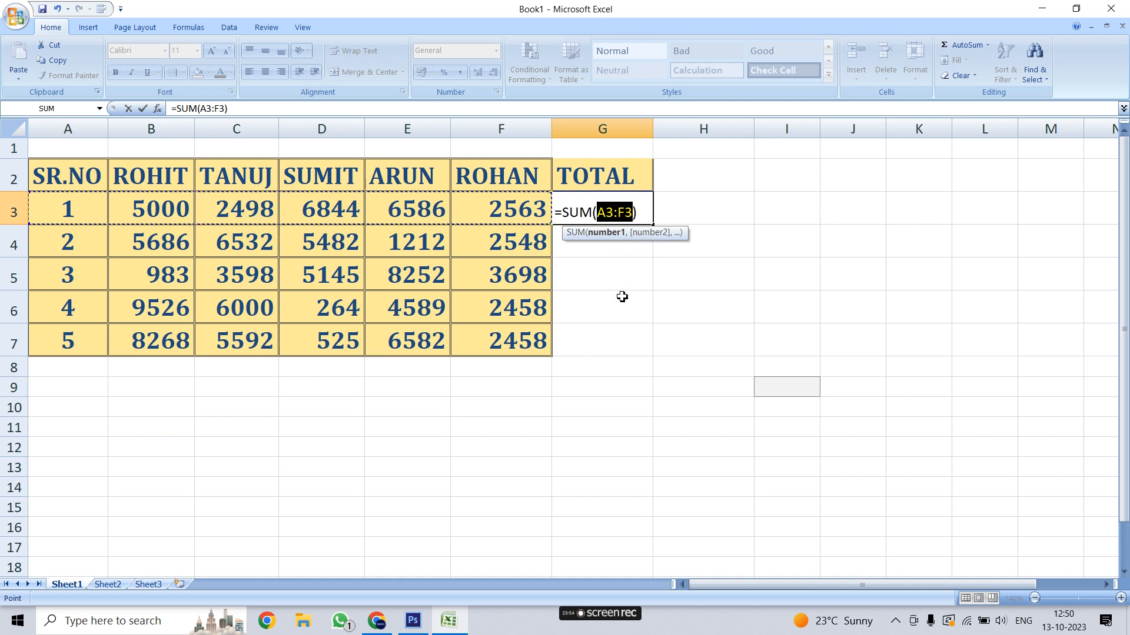
pyautogui.press('Return')
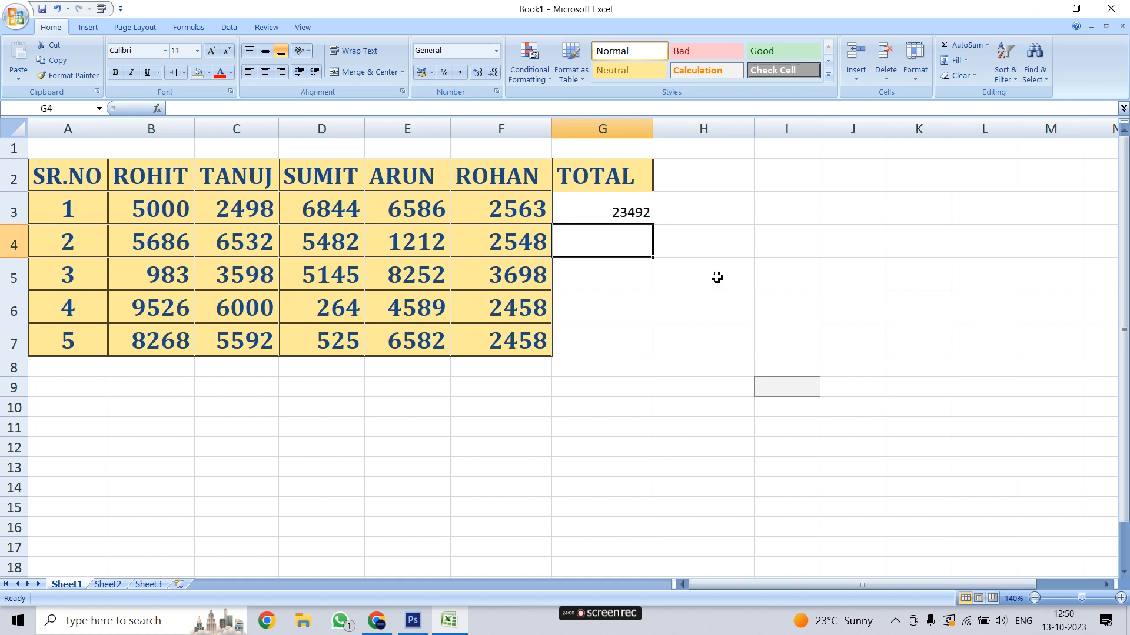
pyautogui.click(985, 45)
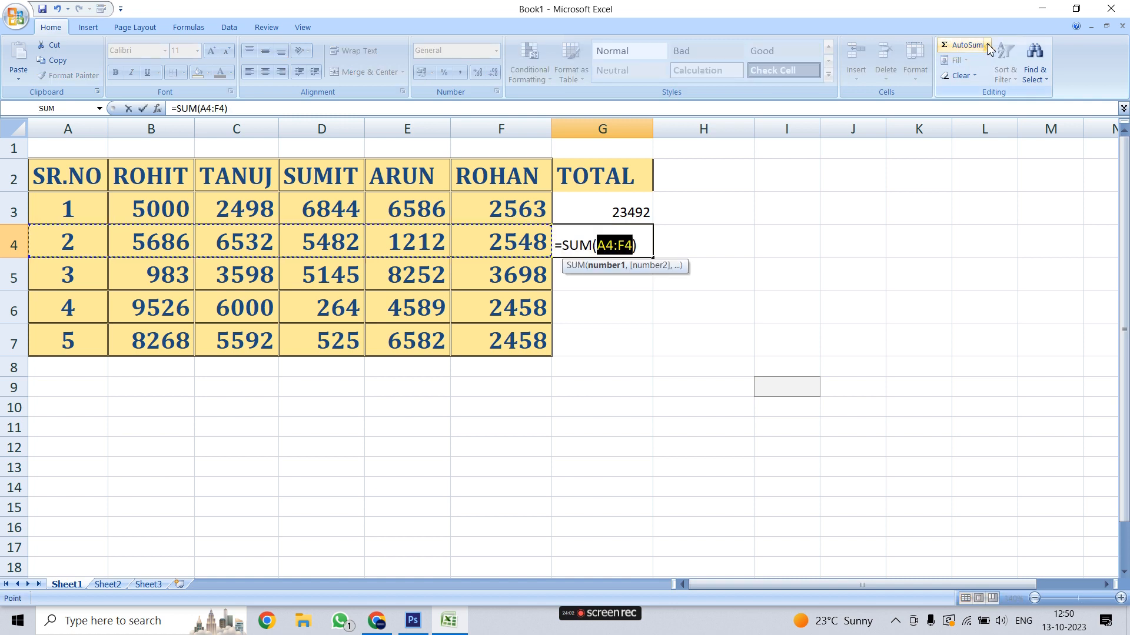
pyautogui.click(988, 47)
pyautogui.click(647, 246)
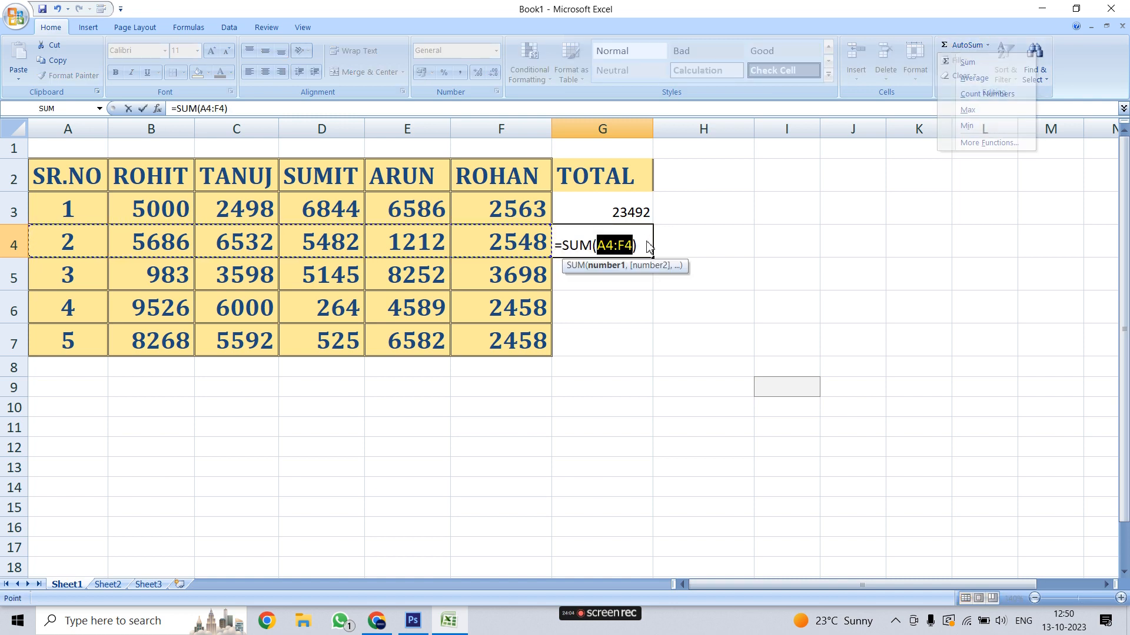
pyautogui.press('BackSpace')
pyautogui.press('BackSpace')
pyautogui.press('BackSpace')
pyautogui.press('BackSpace')
pyautogui.press('BackSpace')
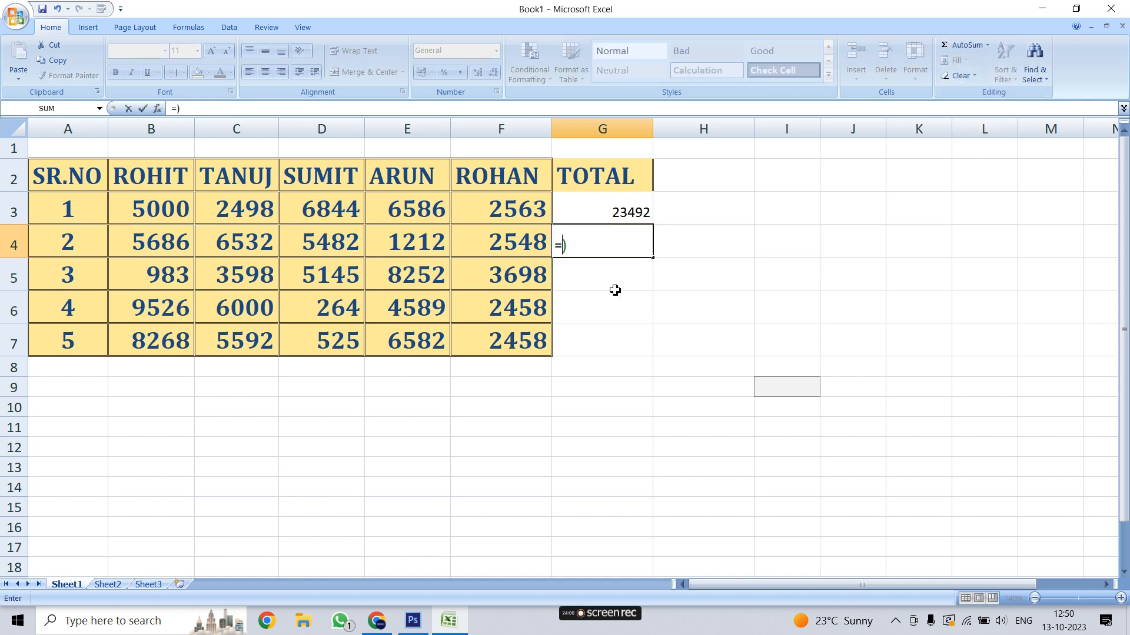
pyautogui.press('BackSpace')
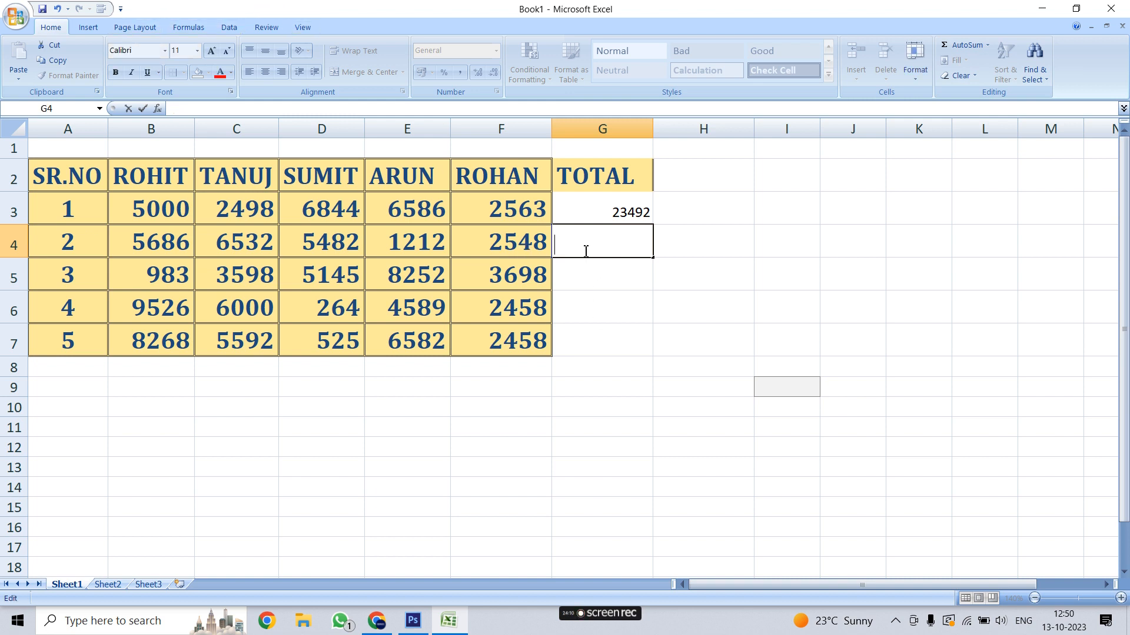
# - Insert the AutoSum Average function in cell G4 with the suggested reference G3
pyautogui.click(980, 45)
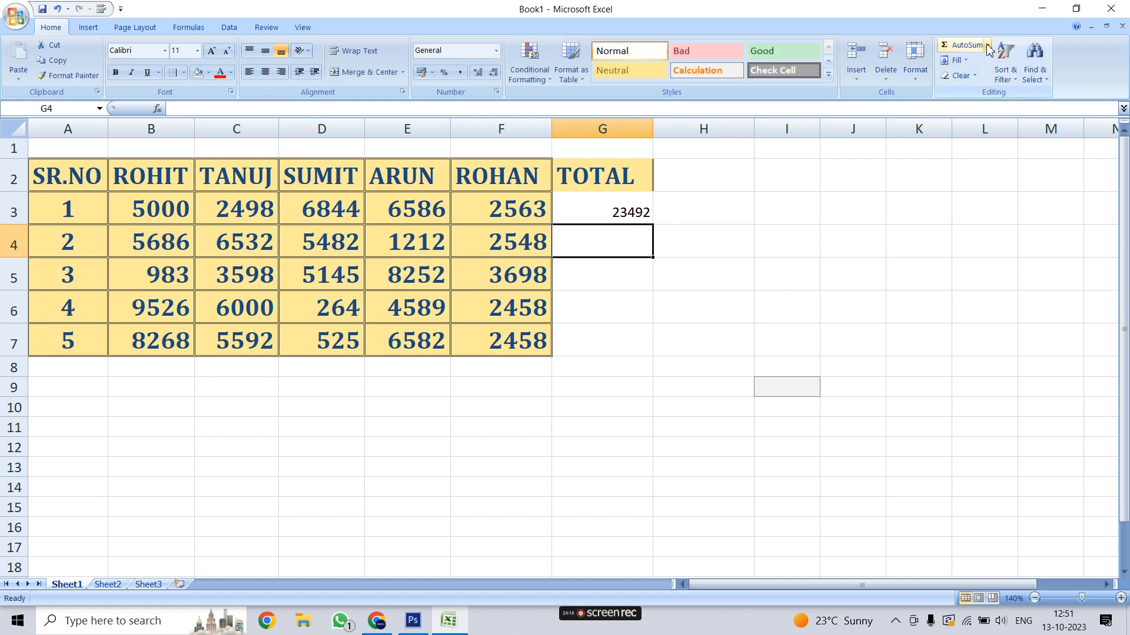
pyautogui.click(987, 46)
pyautogui.click(988, 78)
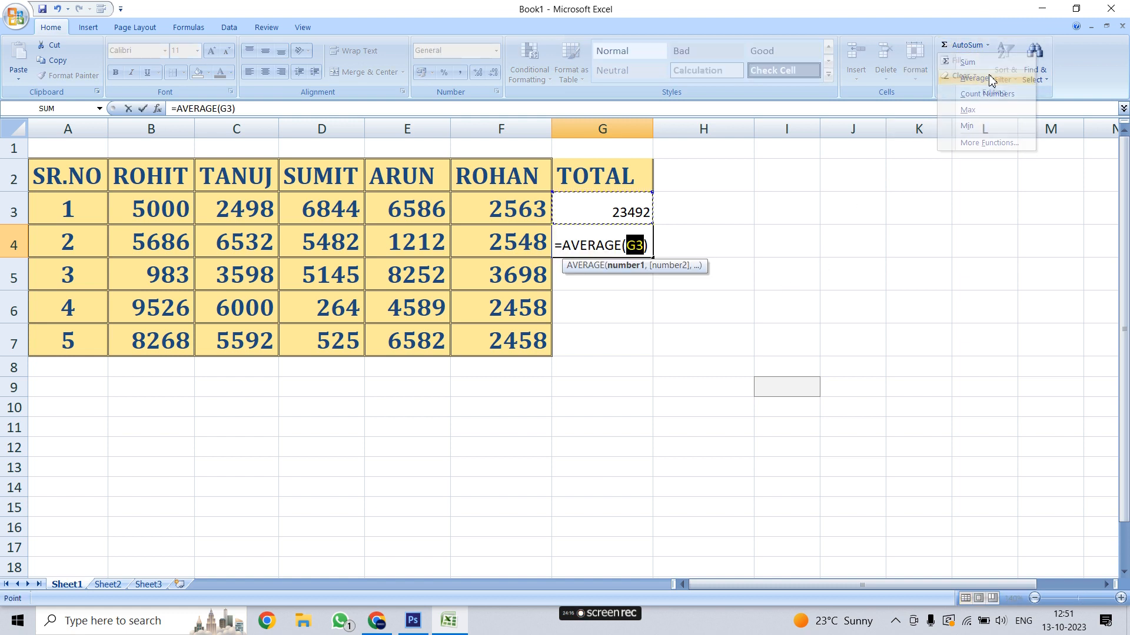
pyautogui.press('Return')
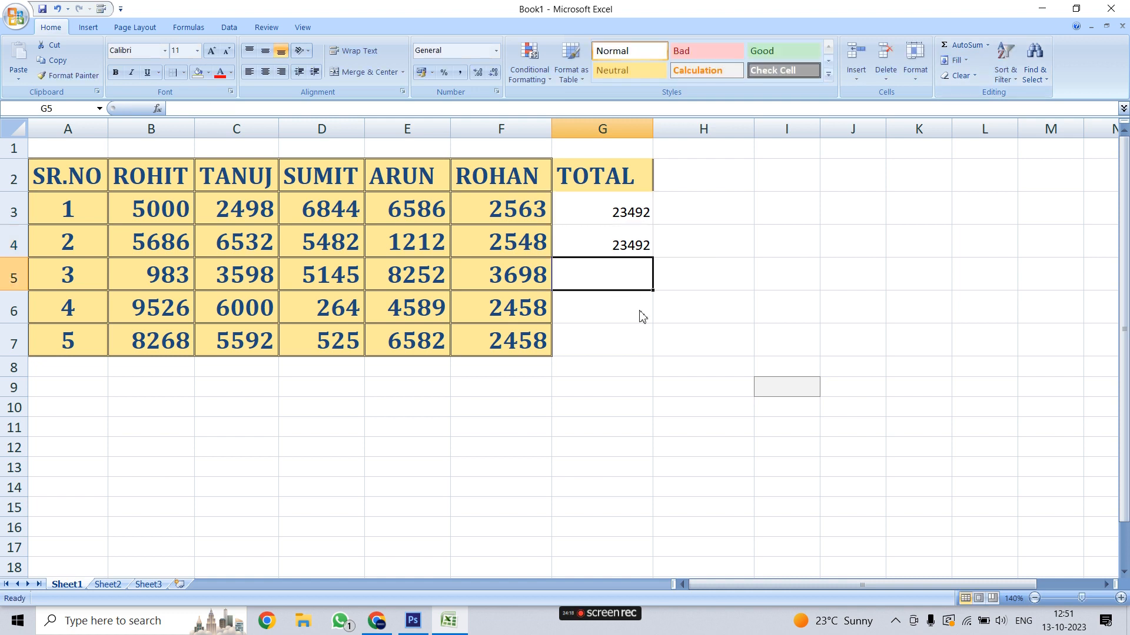
# - Insert the AutoSum Count Numbers function in cell G5 over the suggested range G3:G4
pyautogui.click(620, 248)
pyautogui.click(615, 272)
pyautogui.click(987, 46)
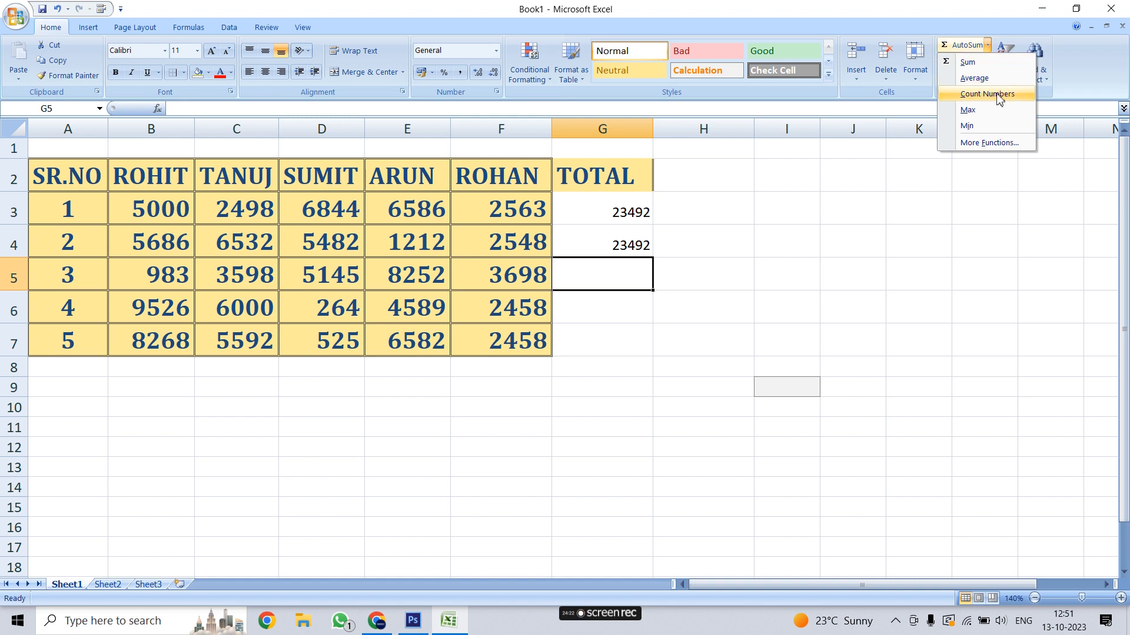
pyautogui.click(987, 94)
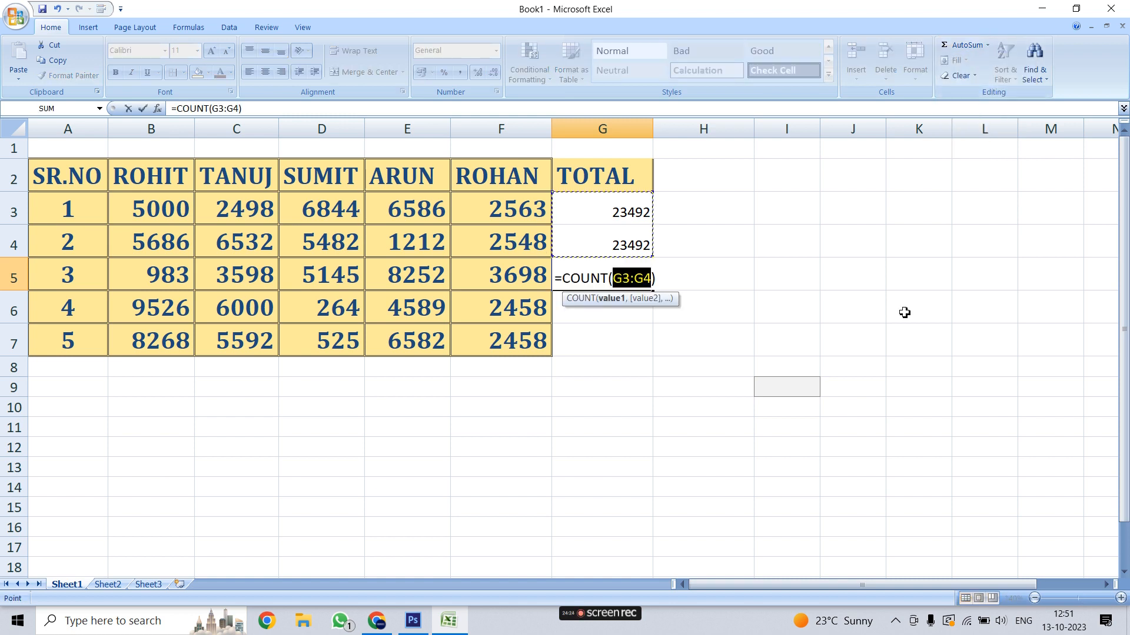
pyautogui.press('Return')
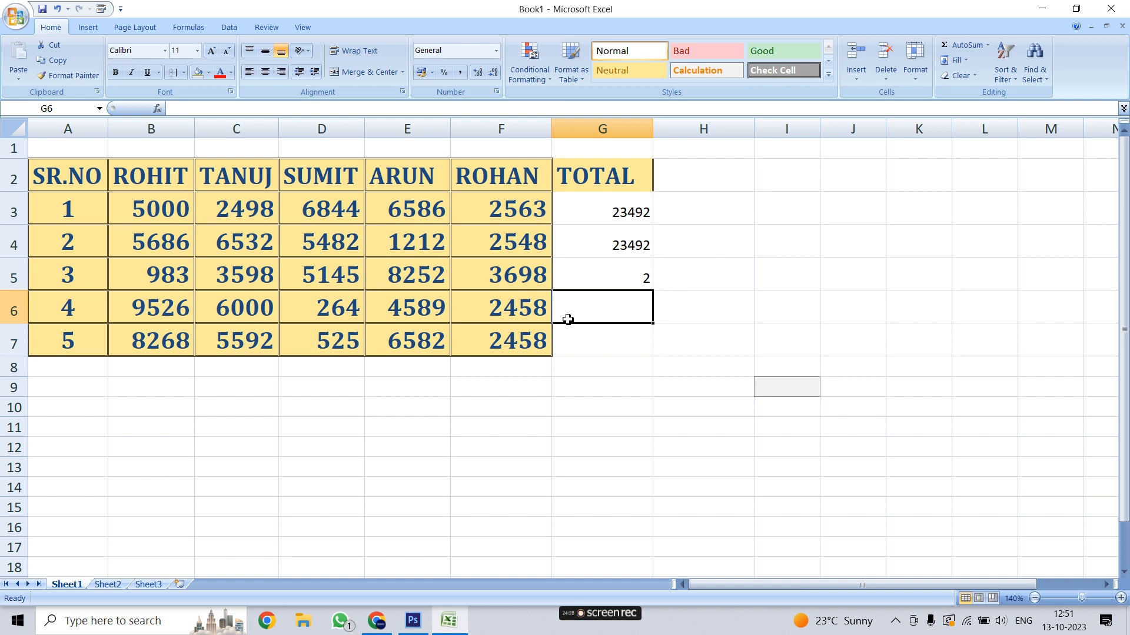
# - Insert the AutoSum Max function in cell G6 over the suggested range G3:G5
pyautogui.click(989, 47)
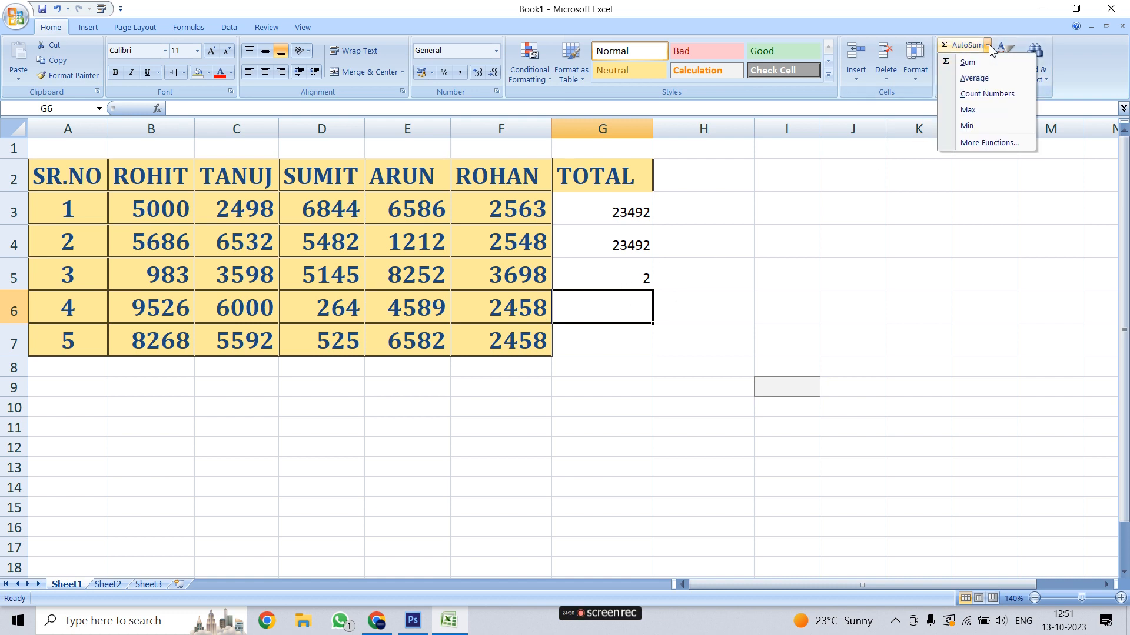
pyautogui.click(1001, 115)
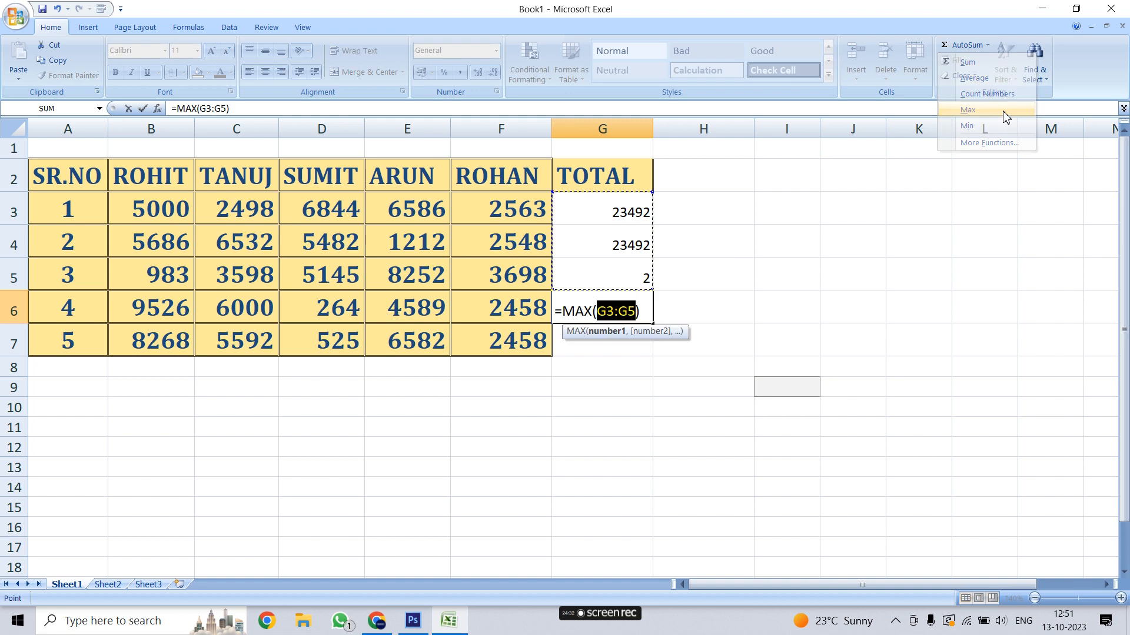
pyautogui.press('Return')
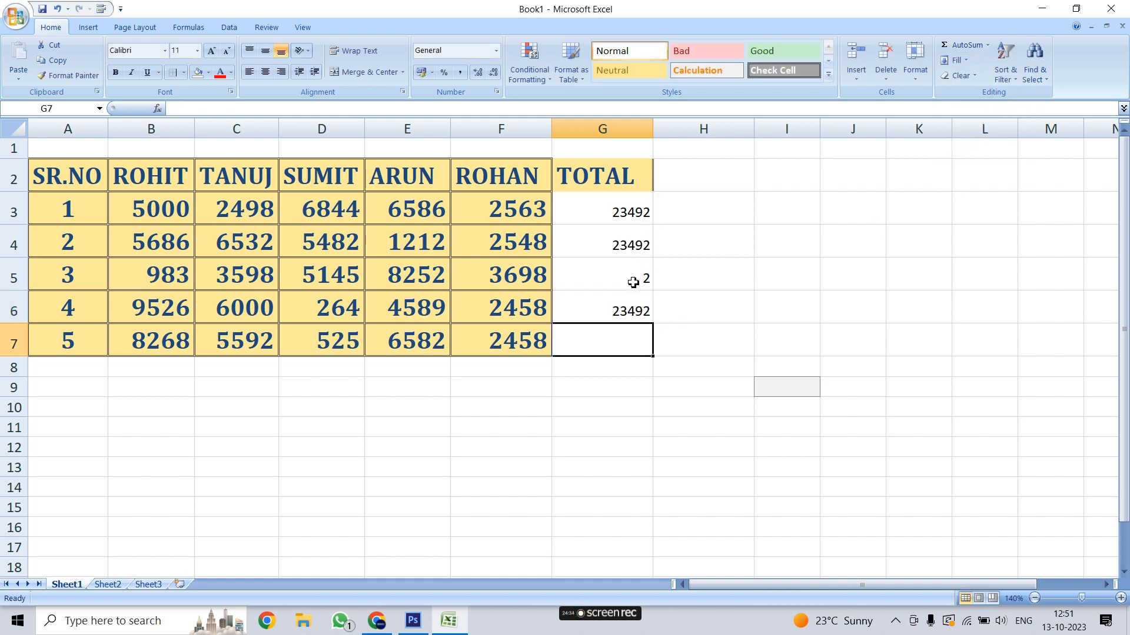
# - Insert the AutoSum Min function in cell G7 over the suggested range G3:G6
pyautogui.click(987, 45)
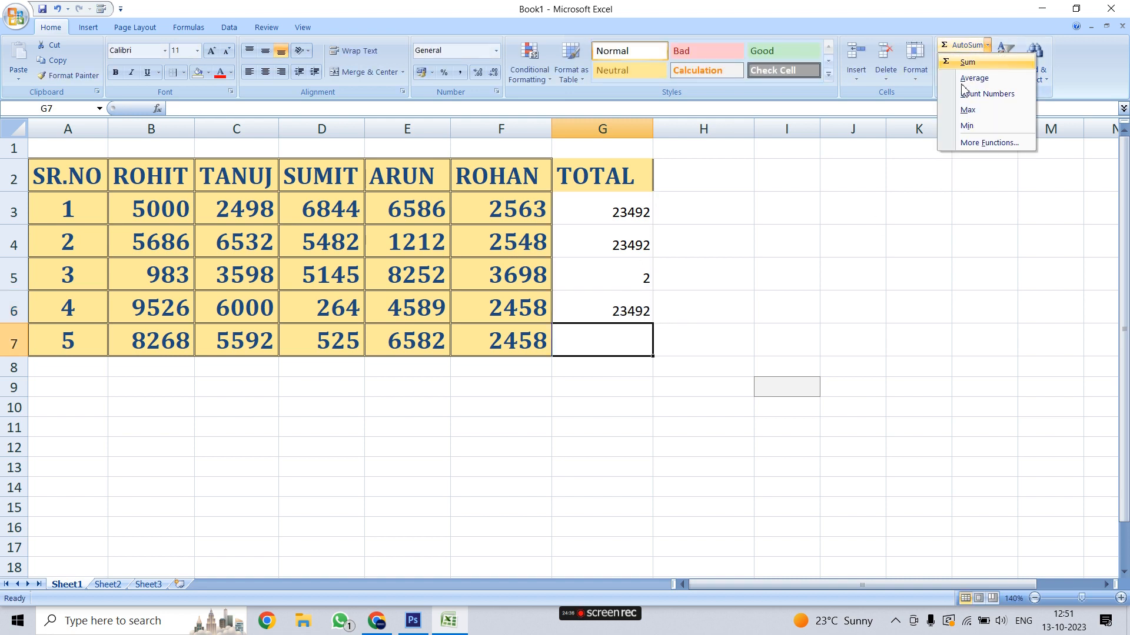
pyautogui.click(993, 127)
pyautogui.press('Return')
pyautogui.click(893, 185)
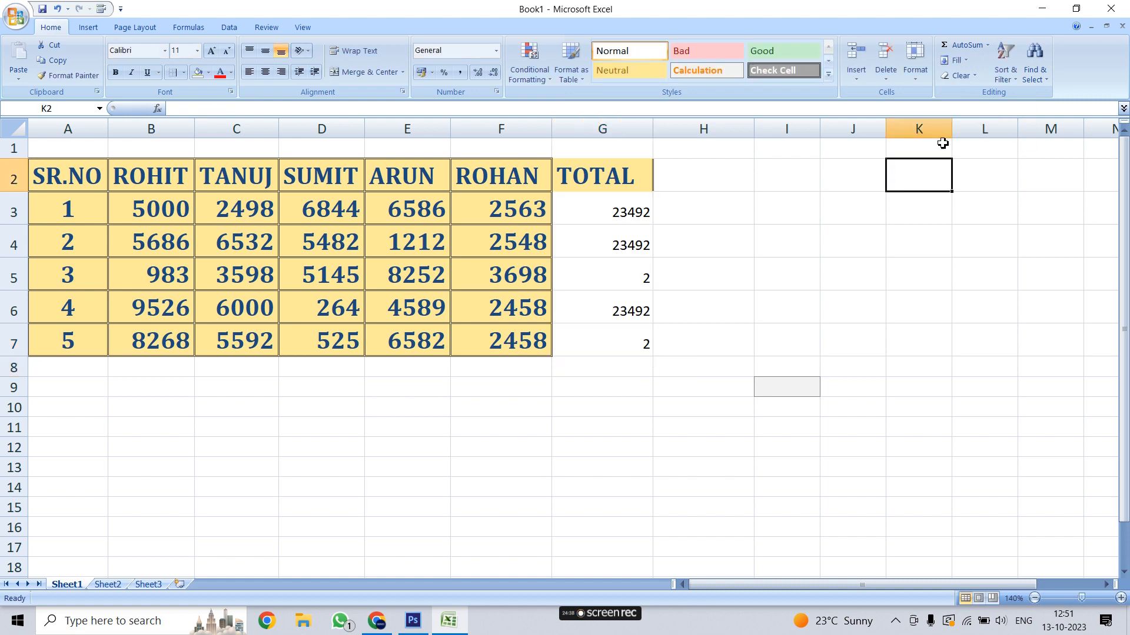
pyautogui.click(987, 46)
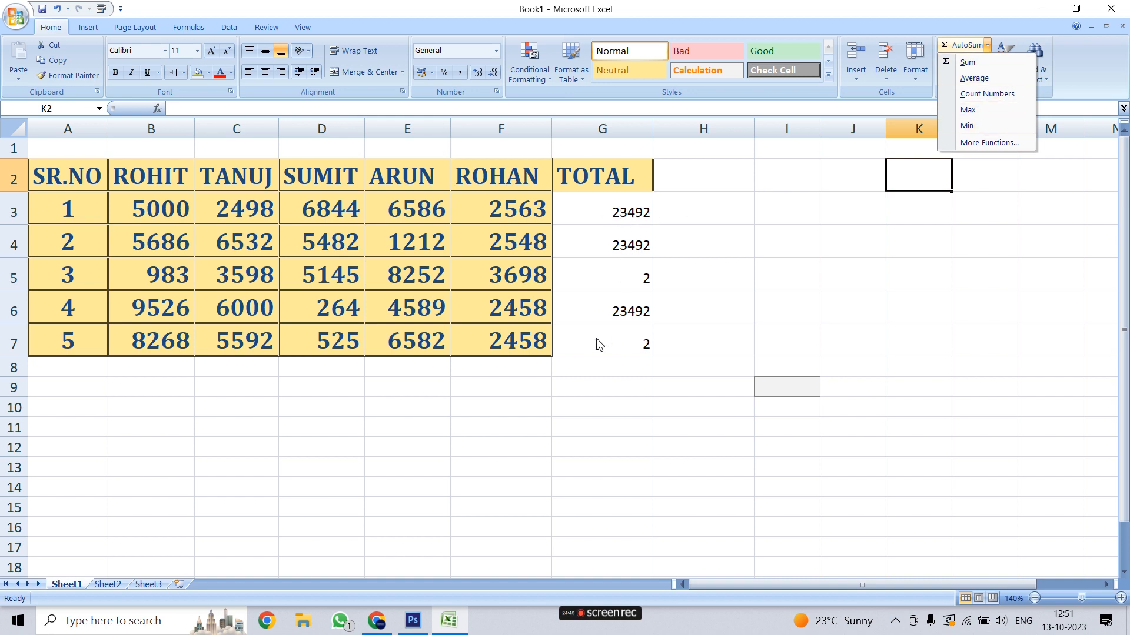
pyautogui.click(633, 215)
pyautogui.click(794, 246)
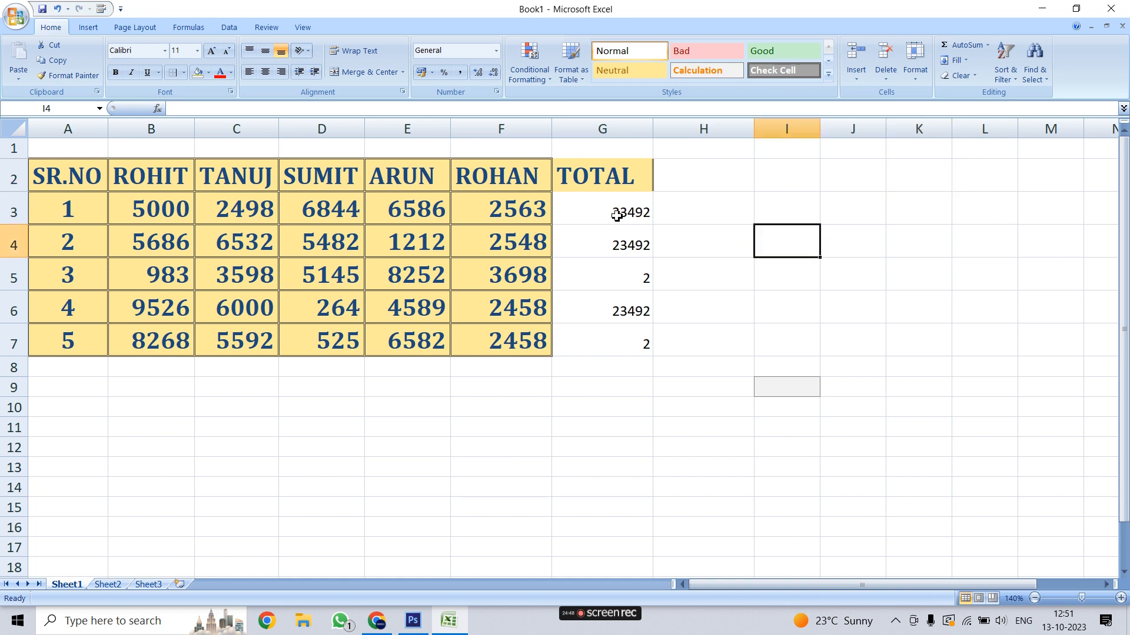
# - Delete the formulas from cells G3 through G7 one after another
pyautogui.click(635, 216)
pyautogui.press('Delete')
pyautogui.click(638, 246)
pyautogui.press('Delete')
pyautogui.press('BackSpace')
pyautogui.press('Return')
pyautogui.press('BackSpace')
pyautogui.press('Return')
pyautogui.press('BackSpace')
pyautogui.press('Return')
pyautogui.press('BackSpace')
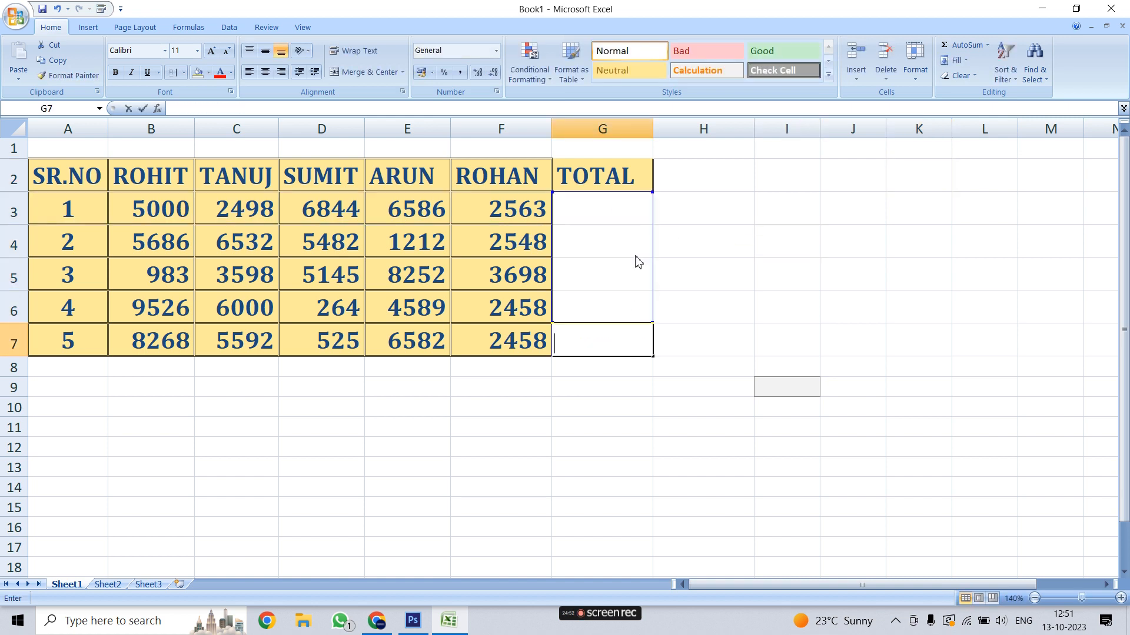
# - Delete the TOTAL heading from cell G2
pyautogui.click(630, 187)
pyautogui.press('Delete')
pyautogui.click(618, 232)
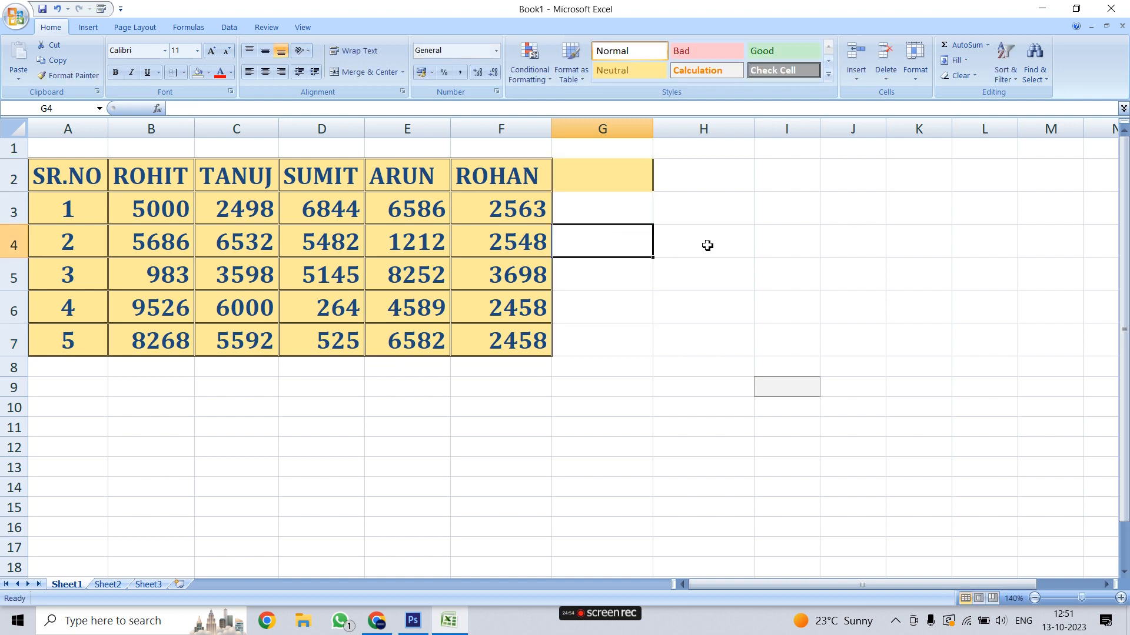
pyautogui.click(966, 61)
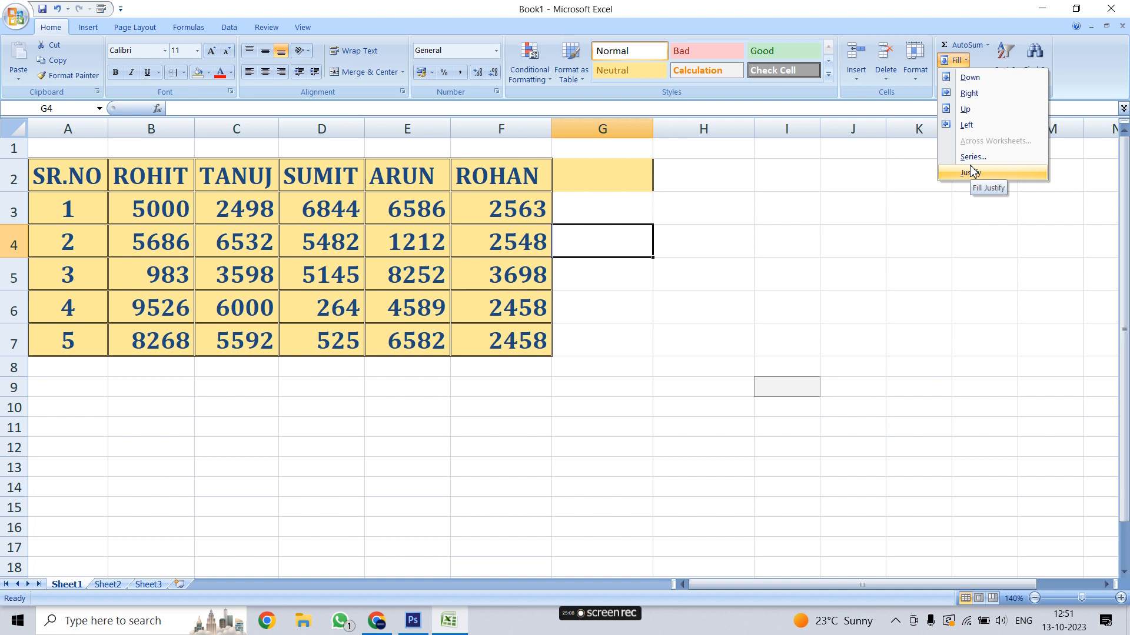
pyautogui.click(665, 242)
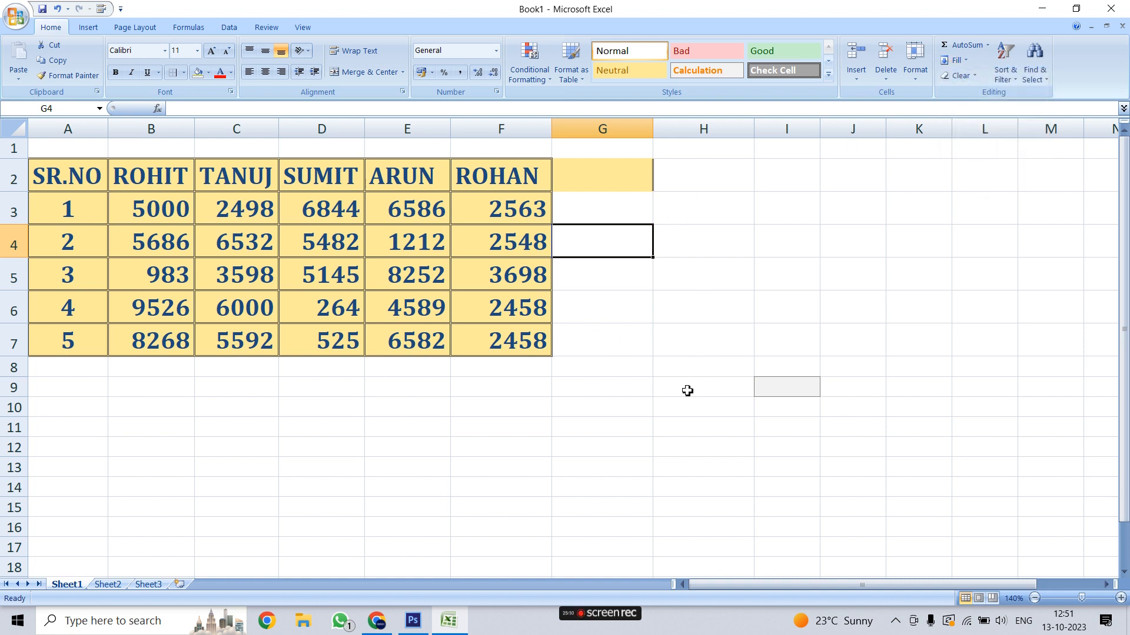
# - Enter a different sample first name in each of cells H10, C18 and K17 on Sheet2
pyautogui.click(108, 584)
pyautogui.click(393, 264)
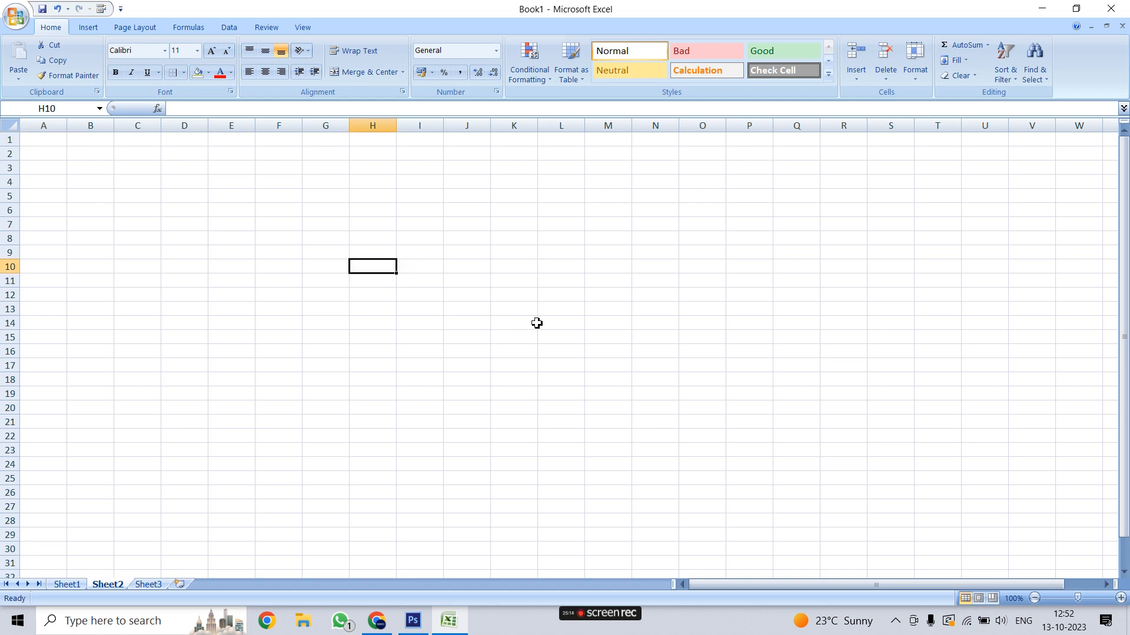
pyautogui.write('ROHAN')
pyautogui.click(125, 384)
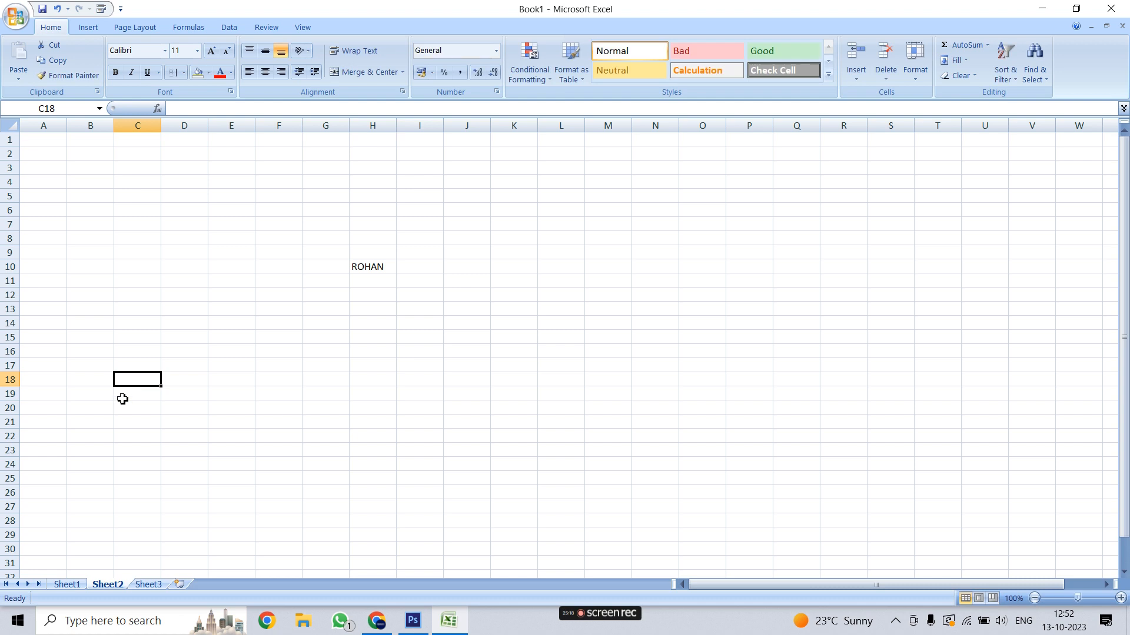
pyautogui.write('MOHAN')
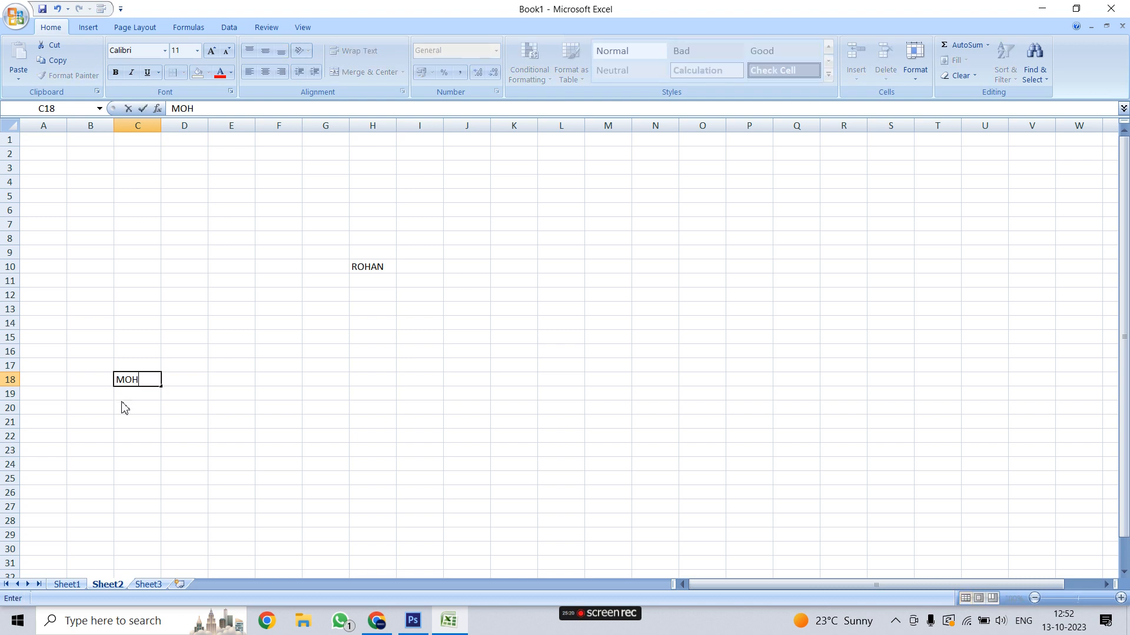
pyautogui.click(533, 367)
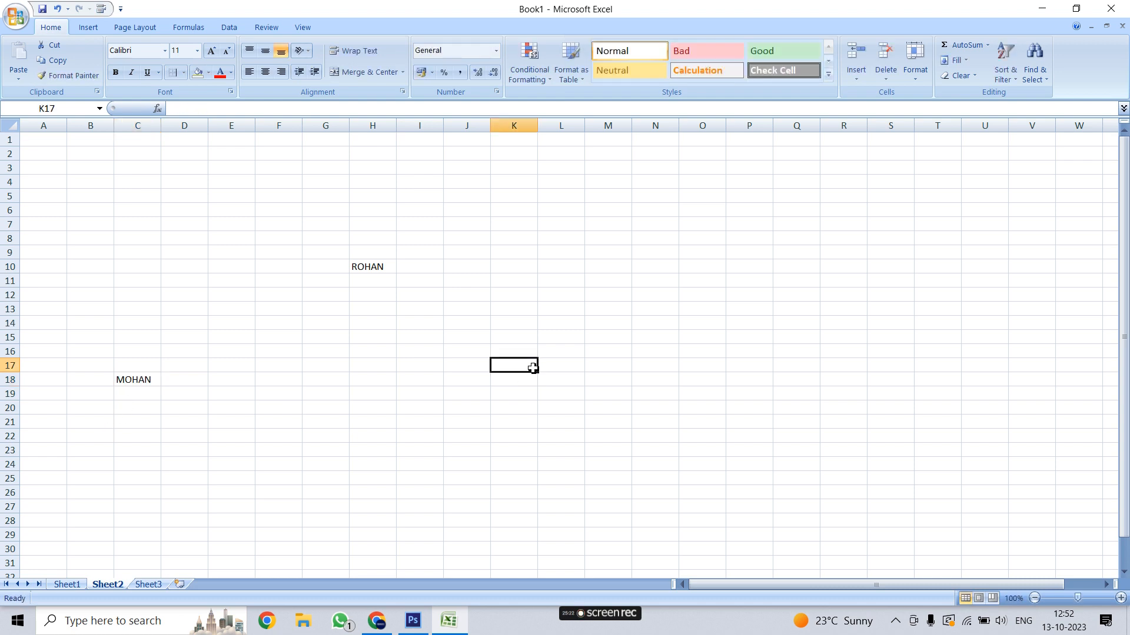
pyautogui.write('SUMIT')
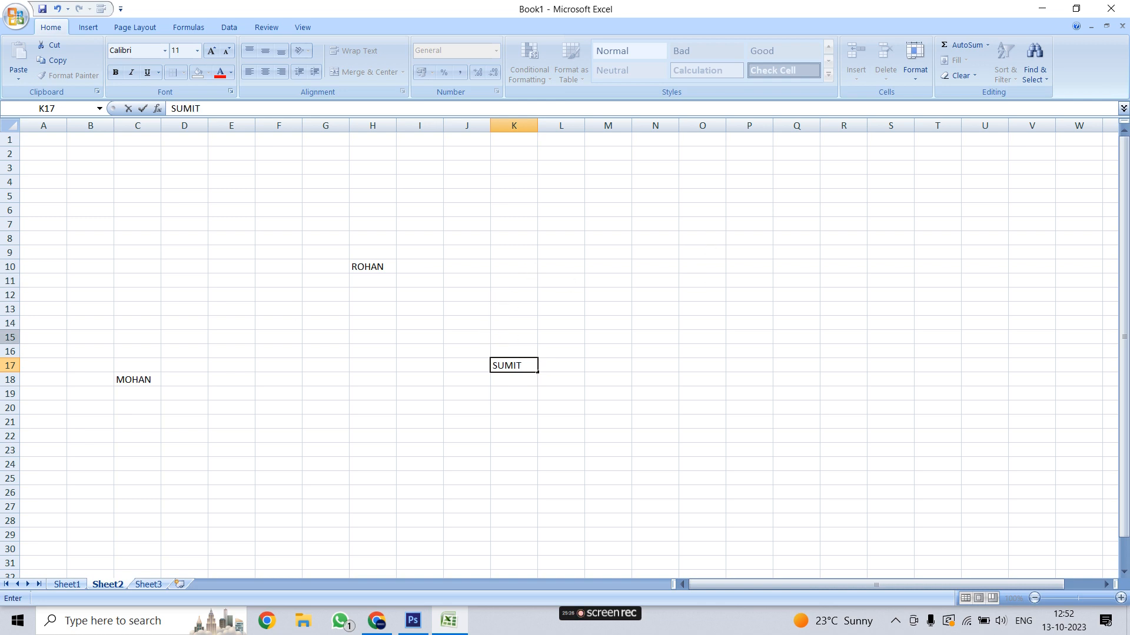
# - Fill the name in cell H10 down through H22 with the Fill Down command
pyautogui.click(382, 269)
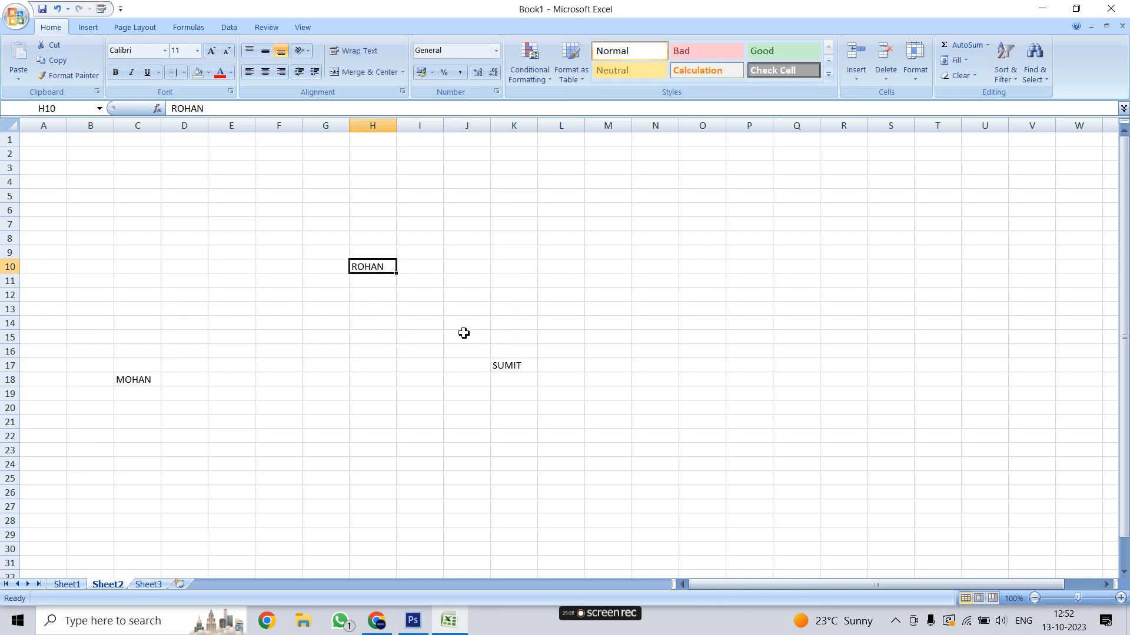
pyautogui.moveTo(388, 269); pyautogui.dragTo(373, 434)
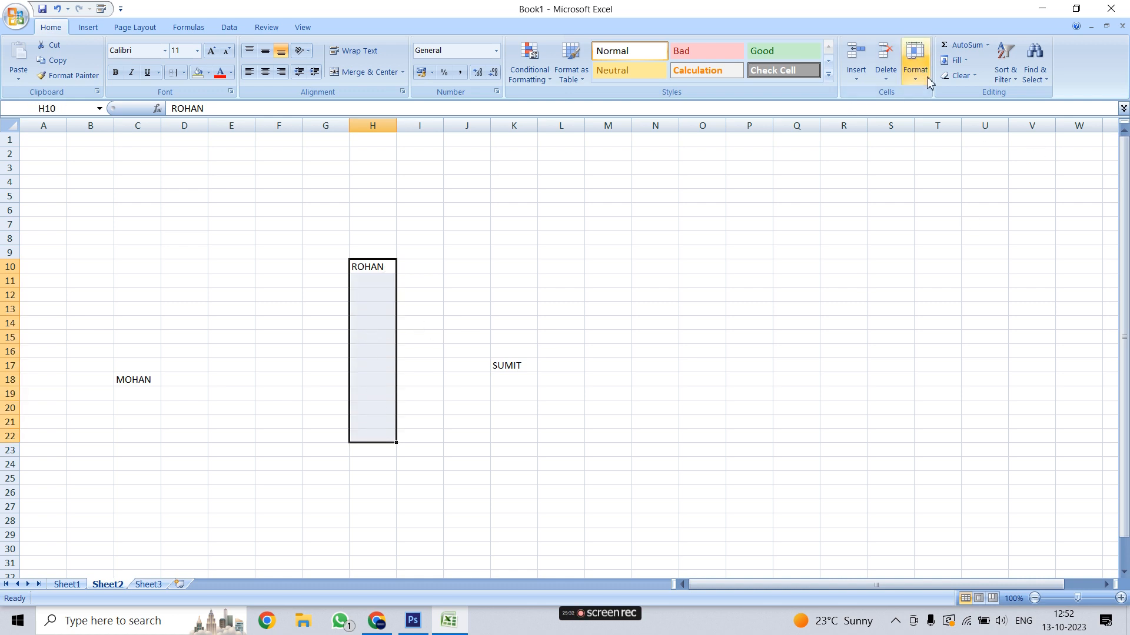
pyautogui.click(963, 61)
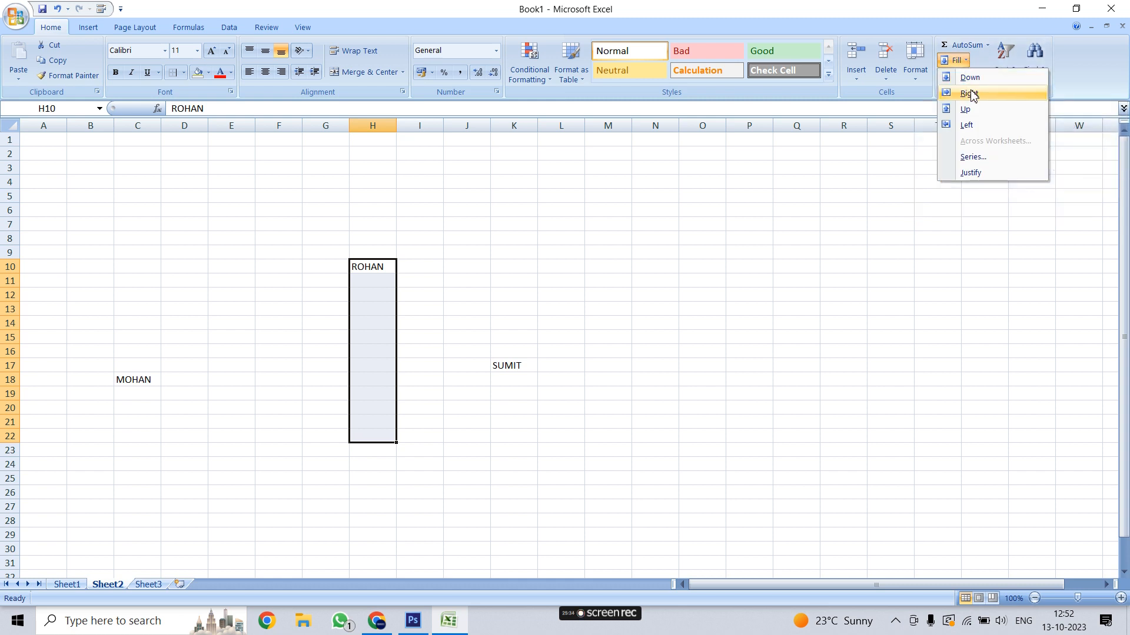
pyautogui.click(989, 79)
pyautogui.click(530, 279)
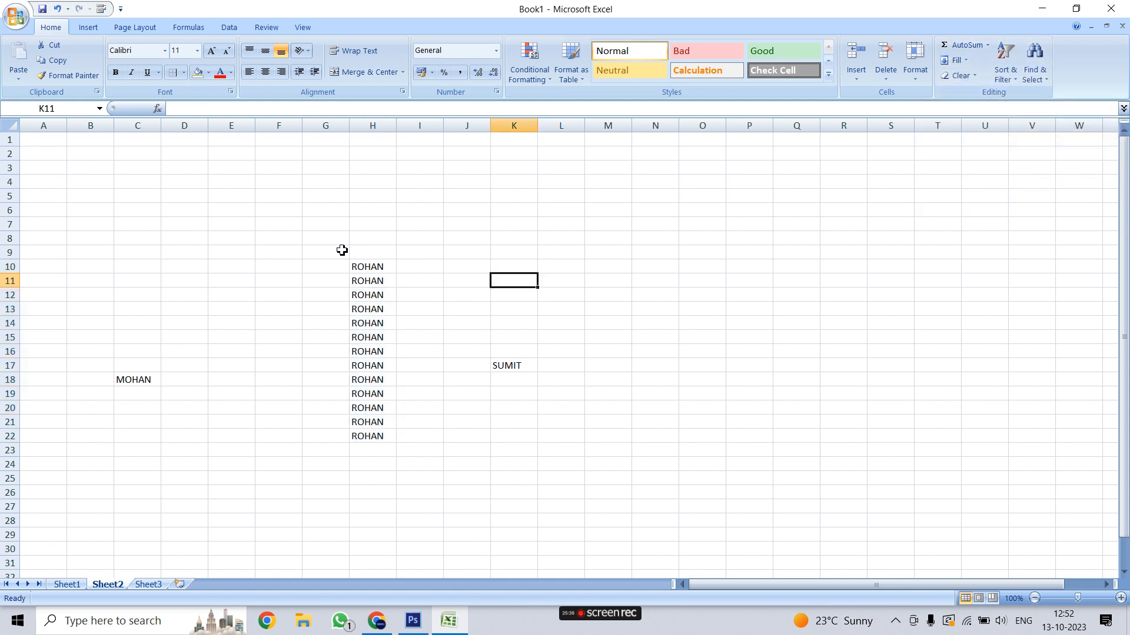
# - Fill the name in cell K17 upward through K6 with the Fill Up command
pyautogui.click(528, 365)
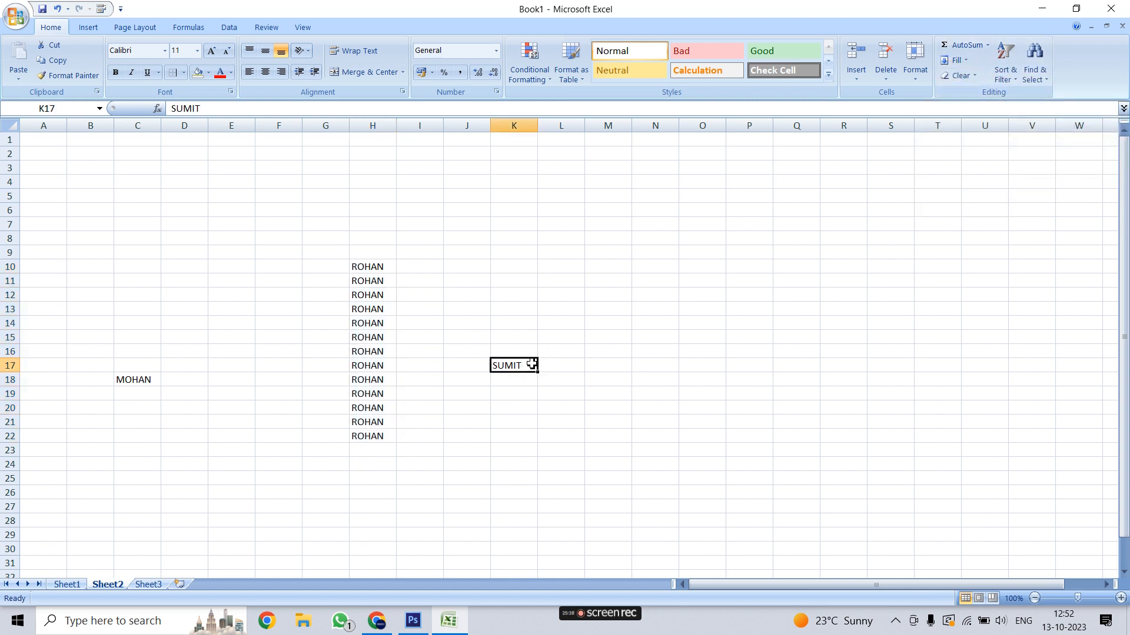
pyautogui.moveTo(531, 363); pyautogui.dragTo(534, 213)
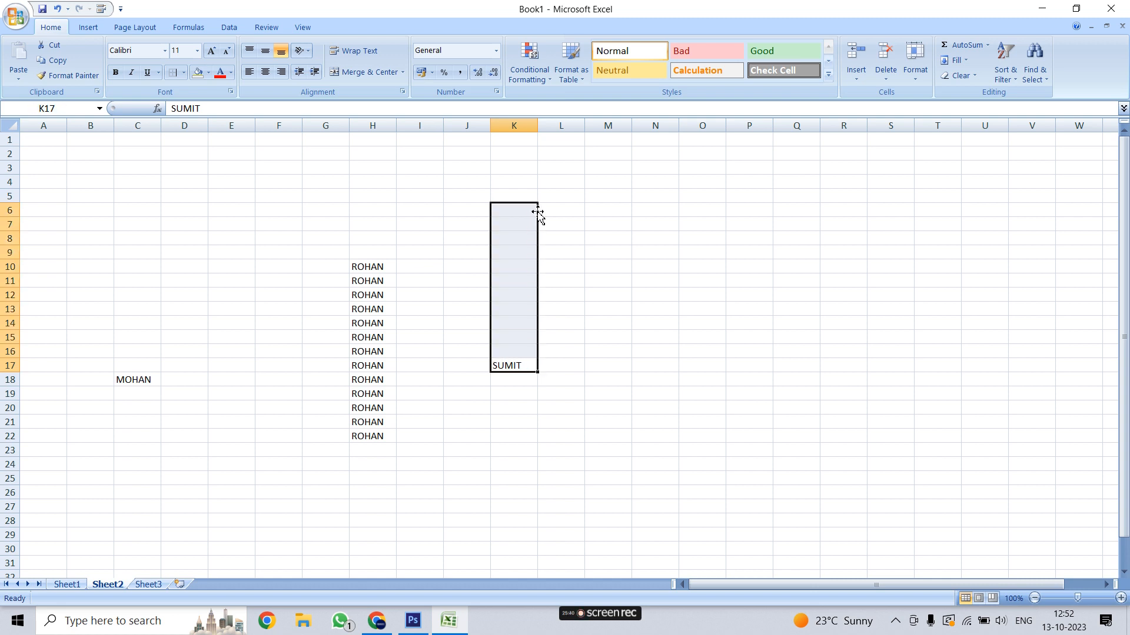
pyautogui.click(956, 60)
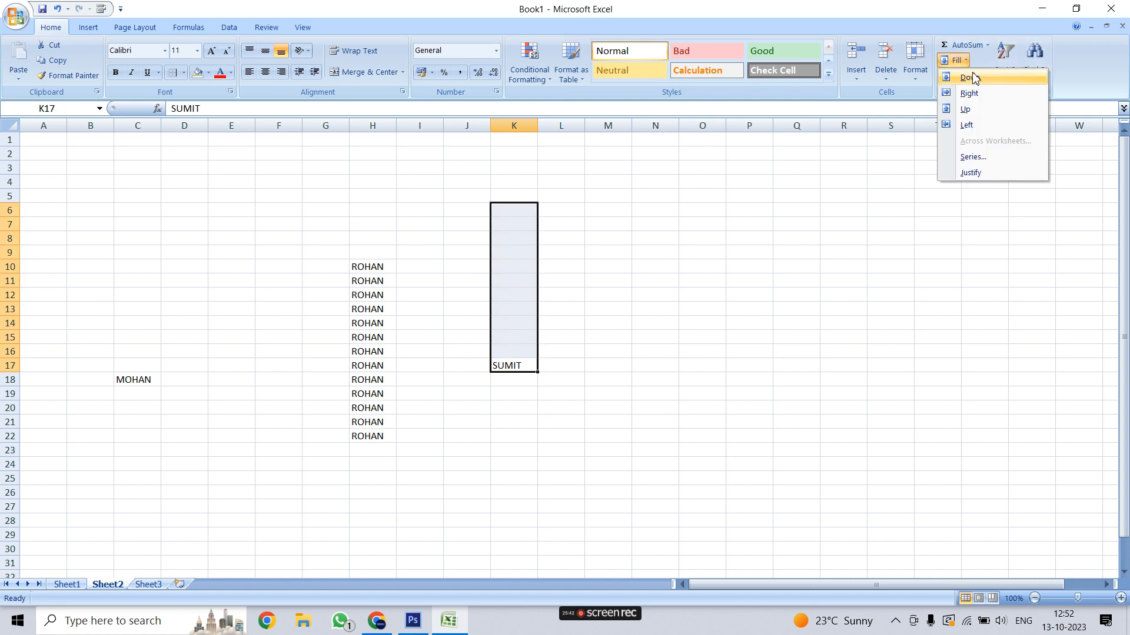
pyautogui.click(968, 109)
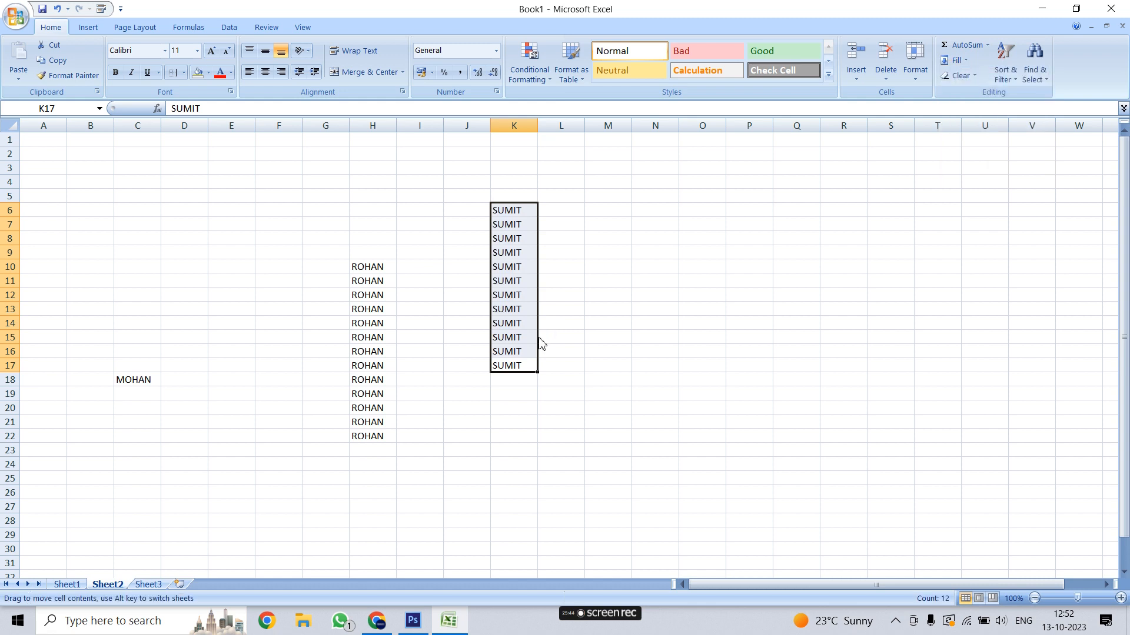
# - Fill the name in cell C18 across to G18 with the Fill Right command
pyautogui.click(148, 379)
pyautogui.moveTo(160, 385); pyautogui.dragTo(314, 386)
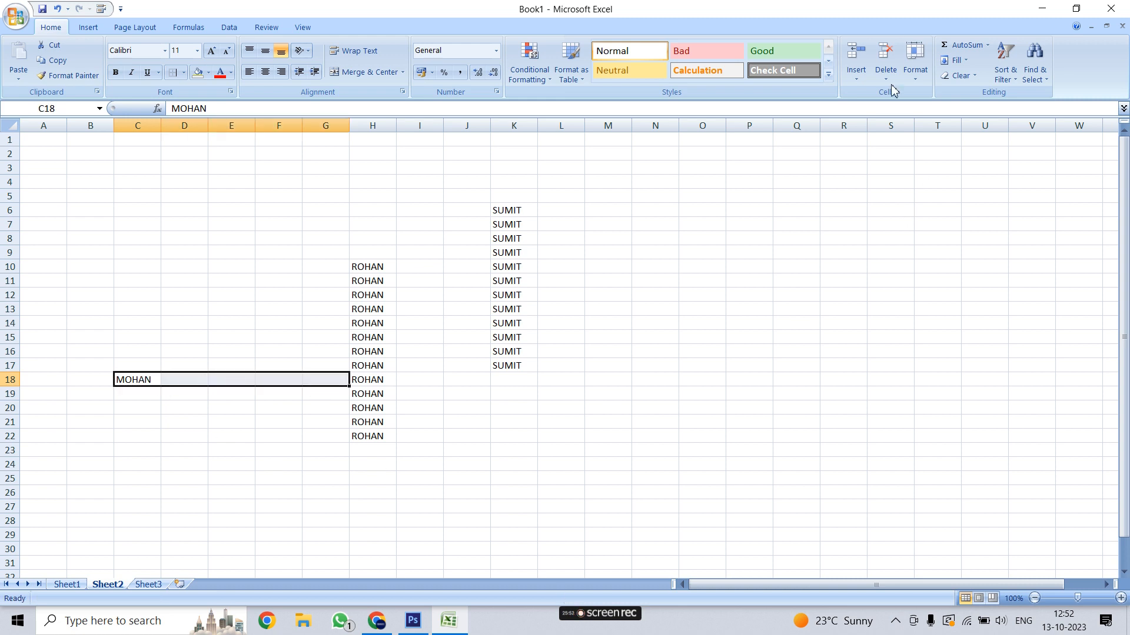
pyautogui.click(954, 61)
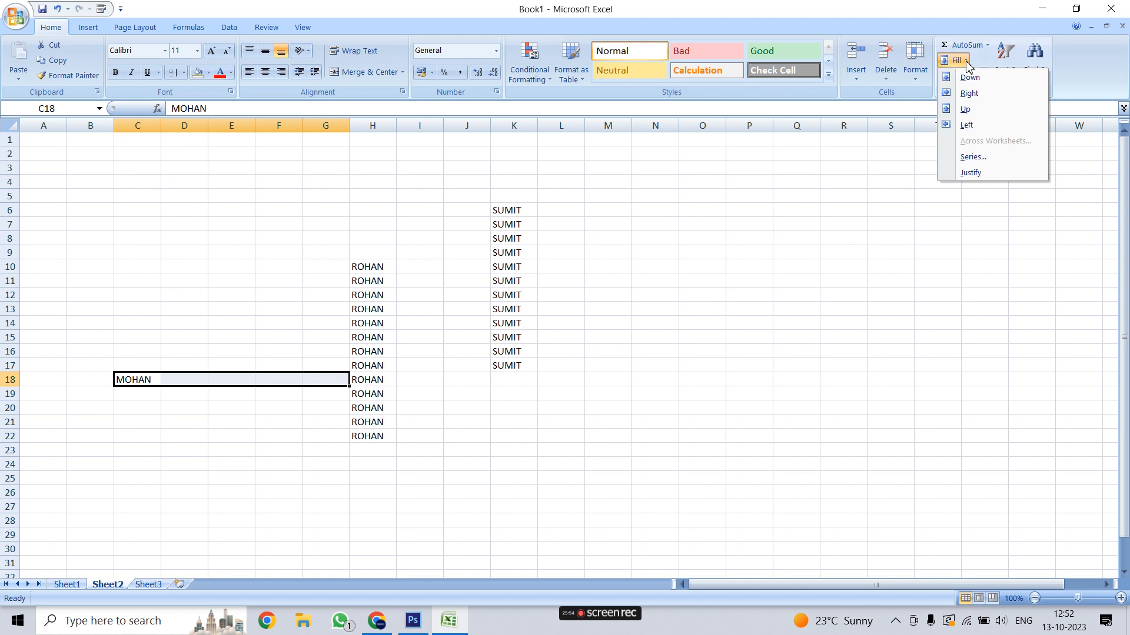
pyautogui.click(979, 95)
pyautogui.click(436, 512)
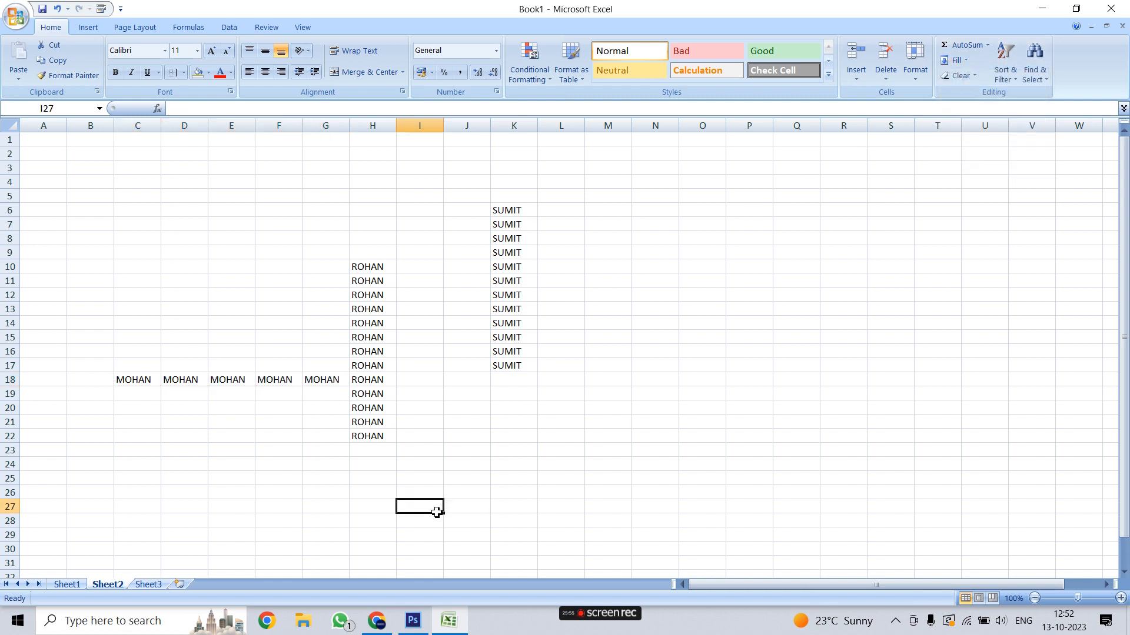
# - Enter another sample first name in cell P16 and fill it across to L16 with Fill Left
pyautogui.click(759, 357)
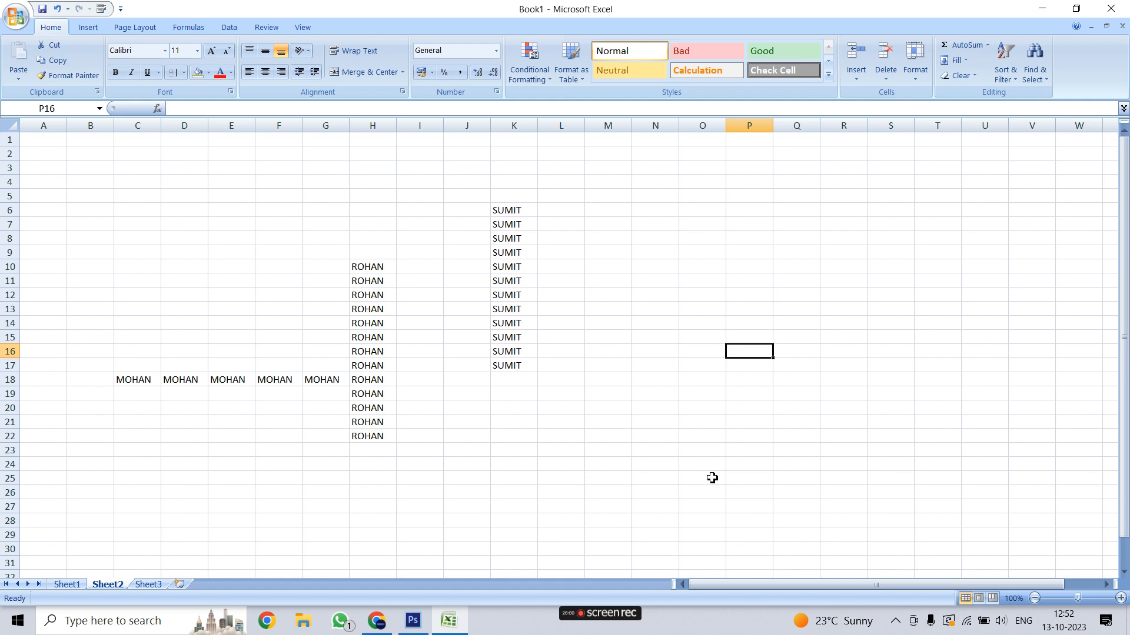
pyautogui.write('KAMAL')
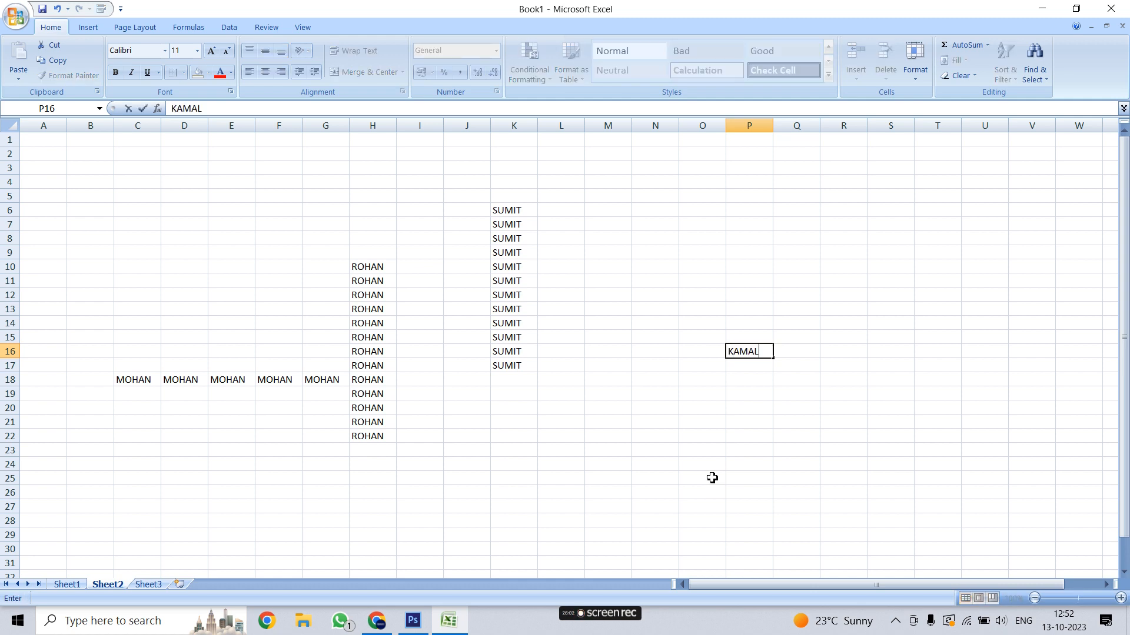
pyautogui.click(743, 384)
pyautogui.moveTo(760, 352); pyautogui.dragTo(555, 351)
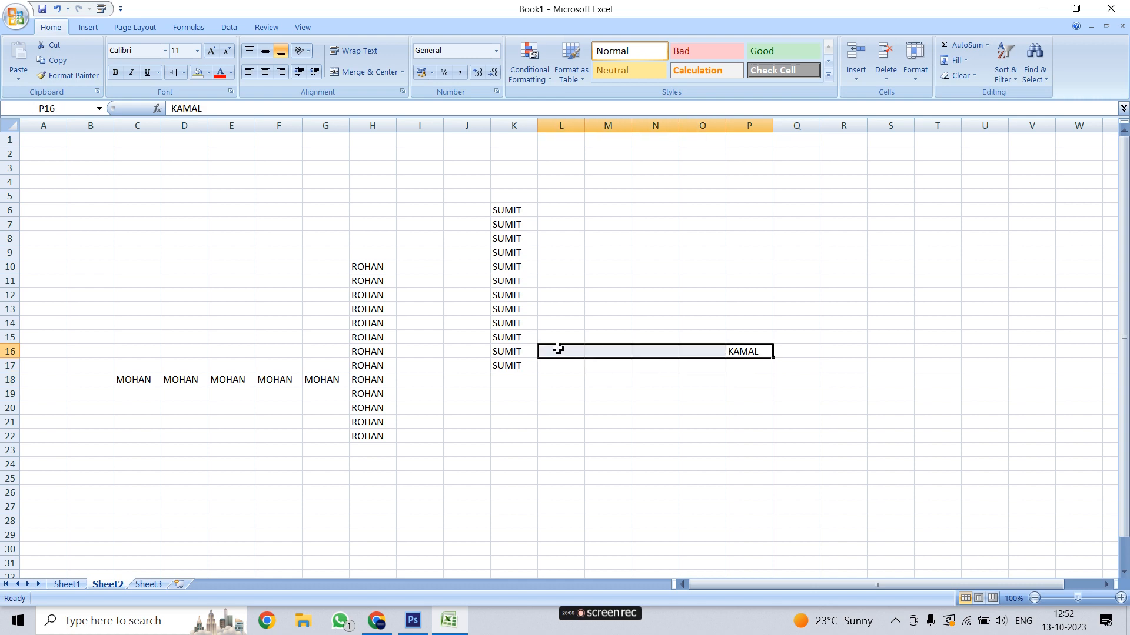
pyautogui.click(956, 61)
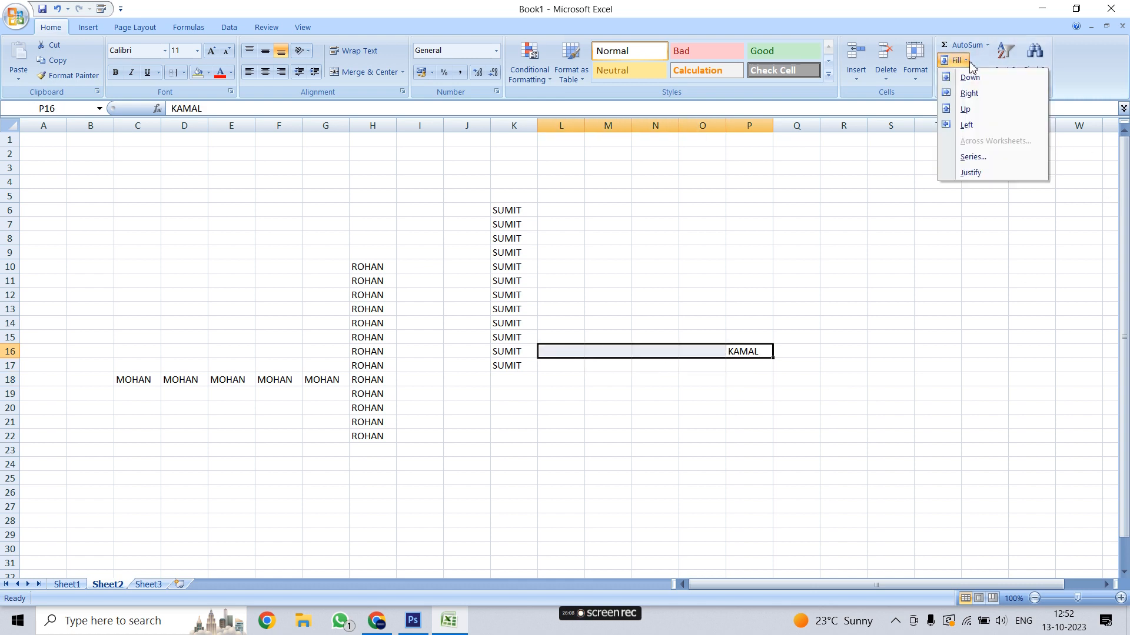
pyautogui.click(968, 124)
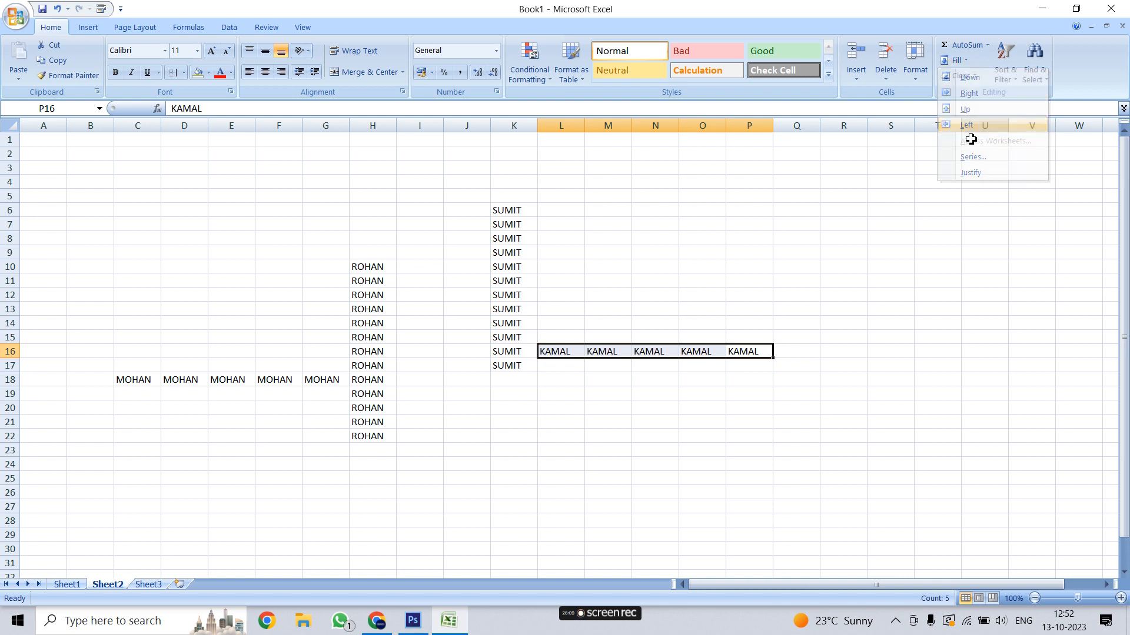
pyautogui.click(800, 267)
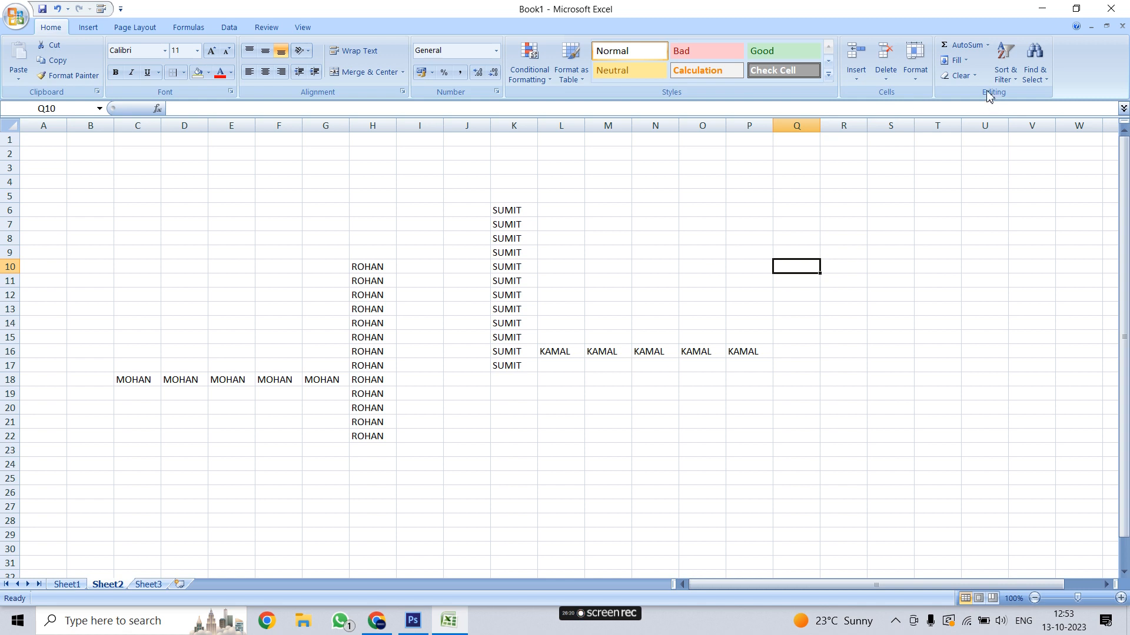
pyautogui.click(956, 60)
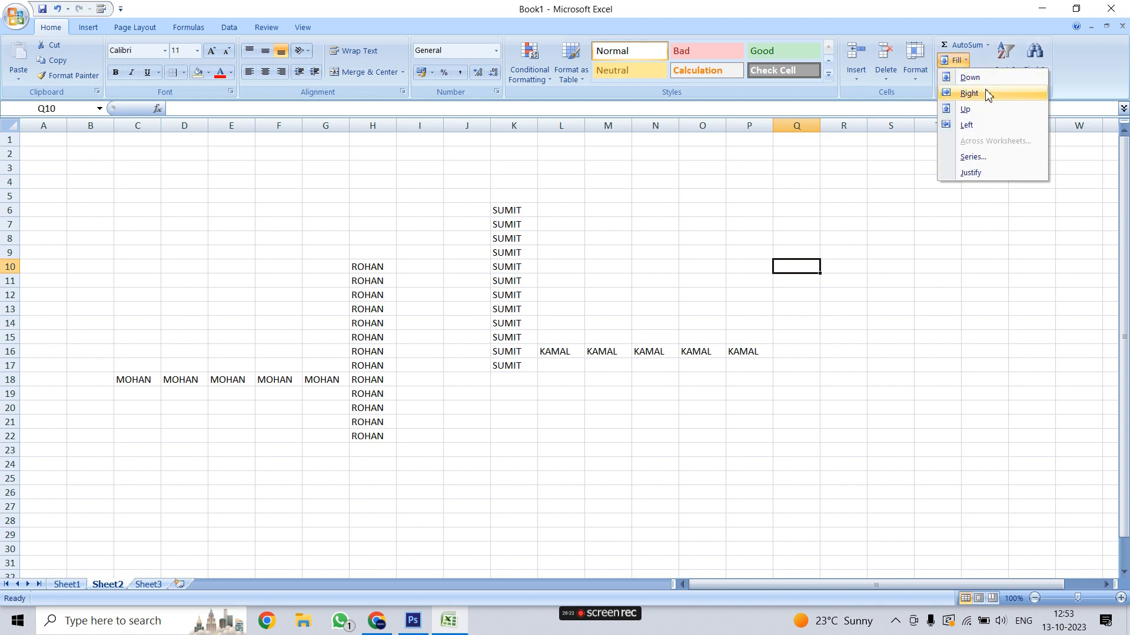
pyautogui.click(700, 264)
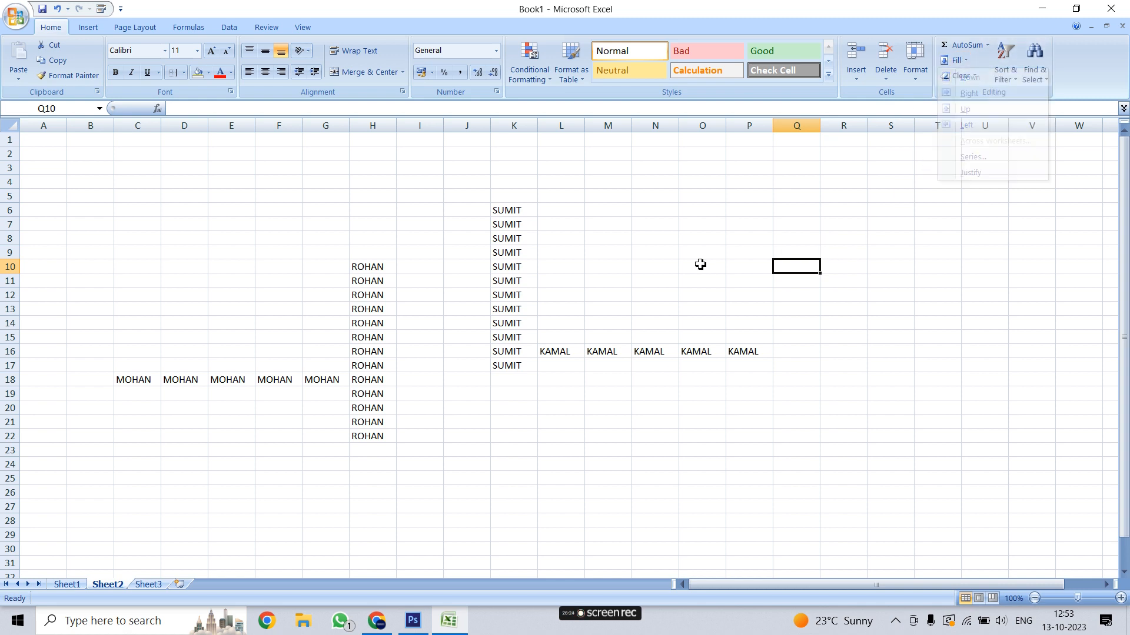
# - Clear all the filled sample names from the cells in Sheet2
pyautogui.moveTo(132, 294); pyautogui.dragTo(822, 458)
pyautogui.press('Delete')
pyautogui.moveTo(359, 191); pyautogui.dragTo(549, 362)
pyautogui.press('Delete')
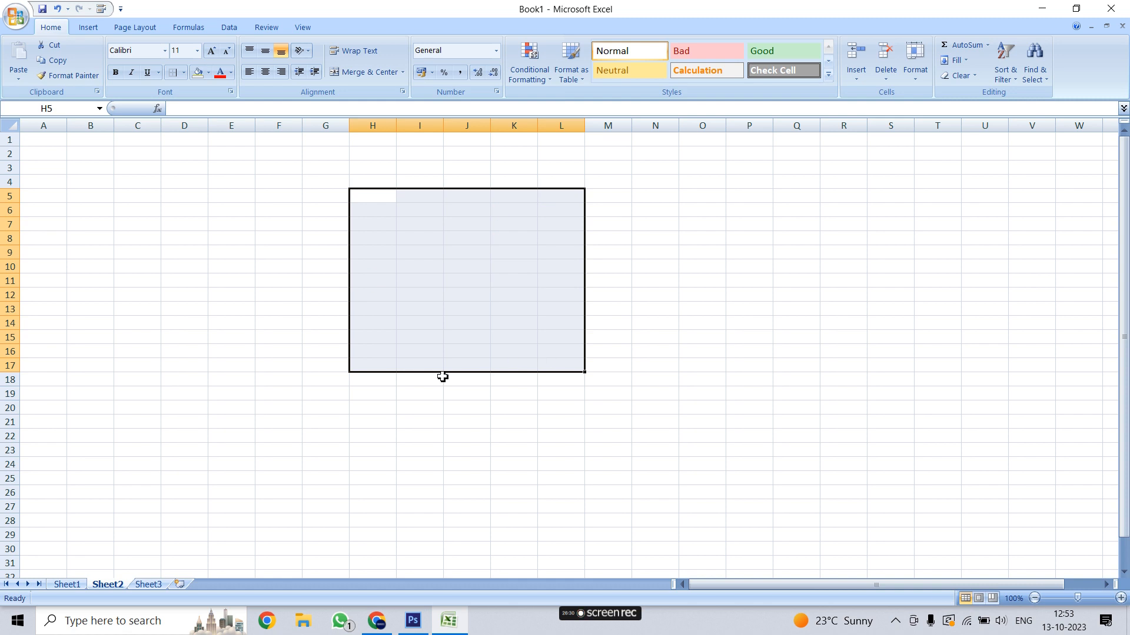
# - Compare the table on Sheet1 with Sheet2 and Sheet3, and examine which Fill options are available
pyautogui.click(66, 584)
pyautogui.click(482, 447)
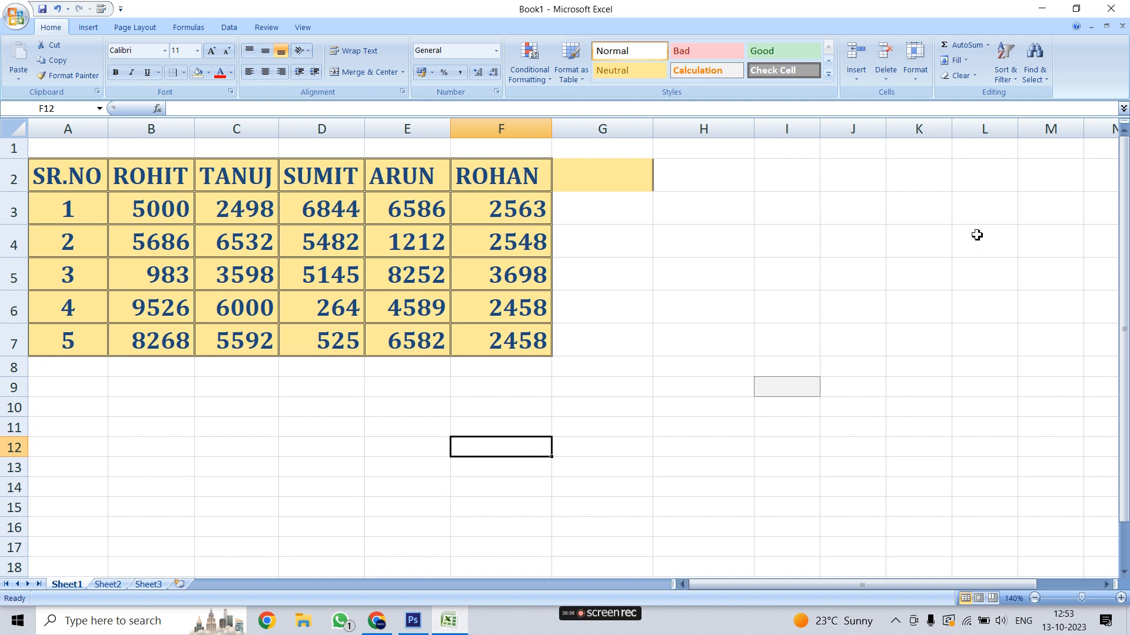
pyautogui.click(956, 60)
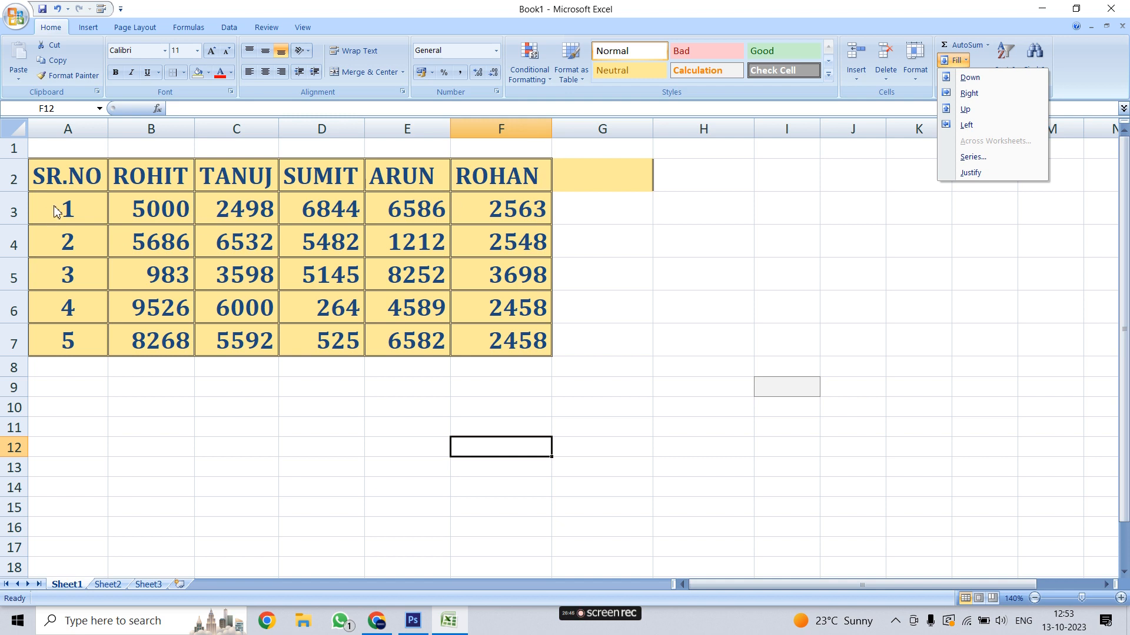
pyautogui.click(112, 594)
pyautogui.click(271, 513)
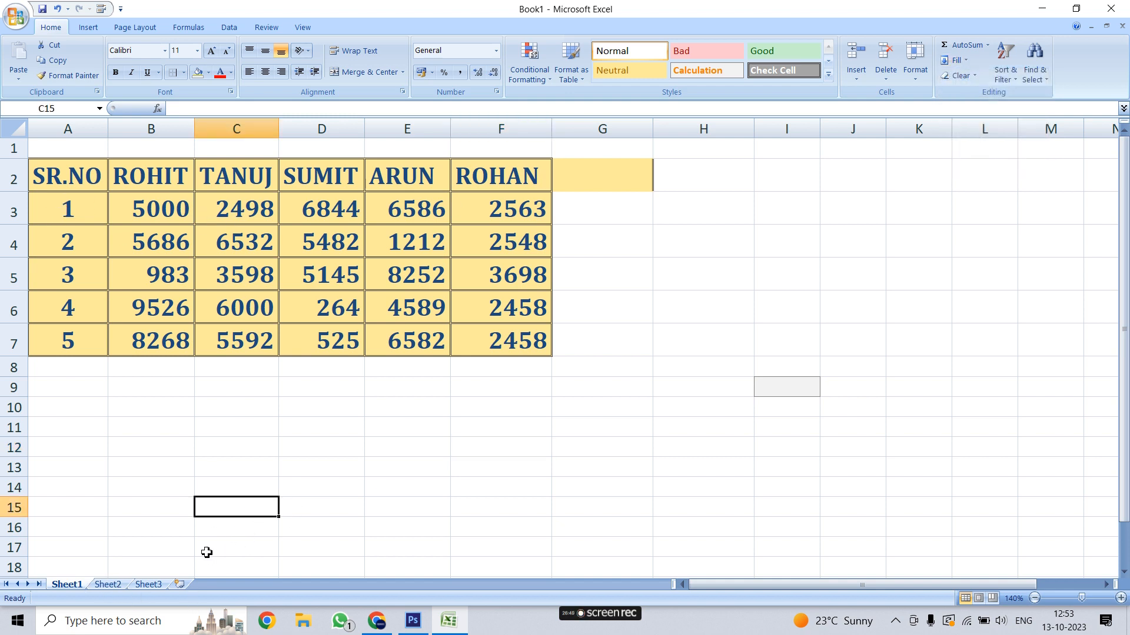
pyautogui.click(116, 586)
pyautogui.click(216, 246)
pyautogui.moveTo(53, 152); pyautogui.dragTo(645, 210)
pyautogui.click(560, 379)
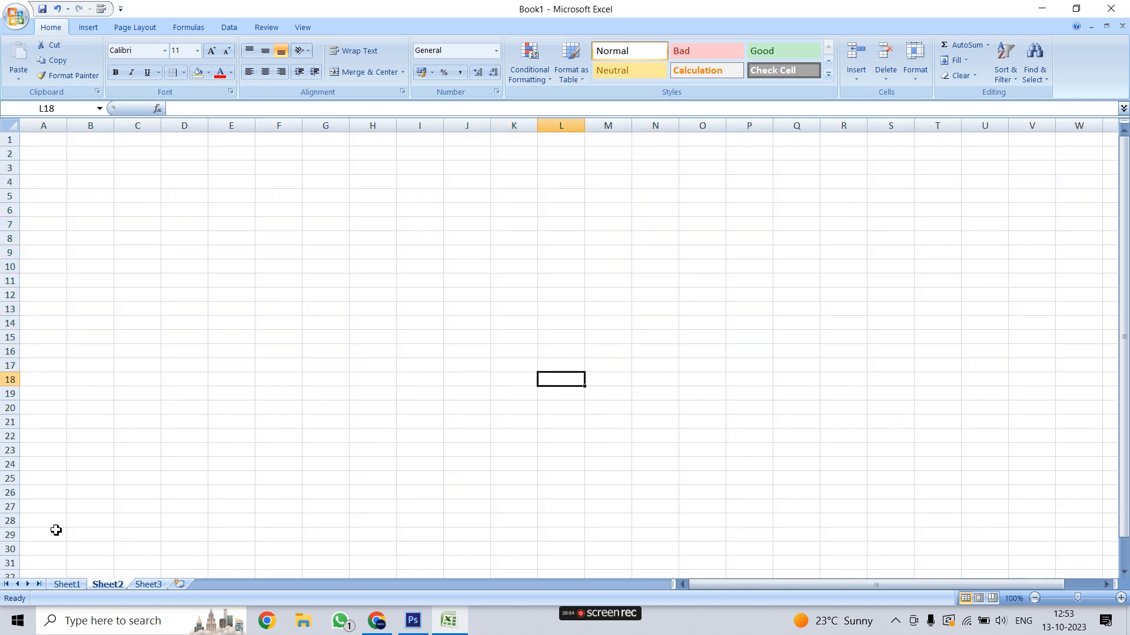
pyautogui.click(70, 583)
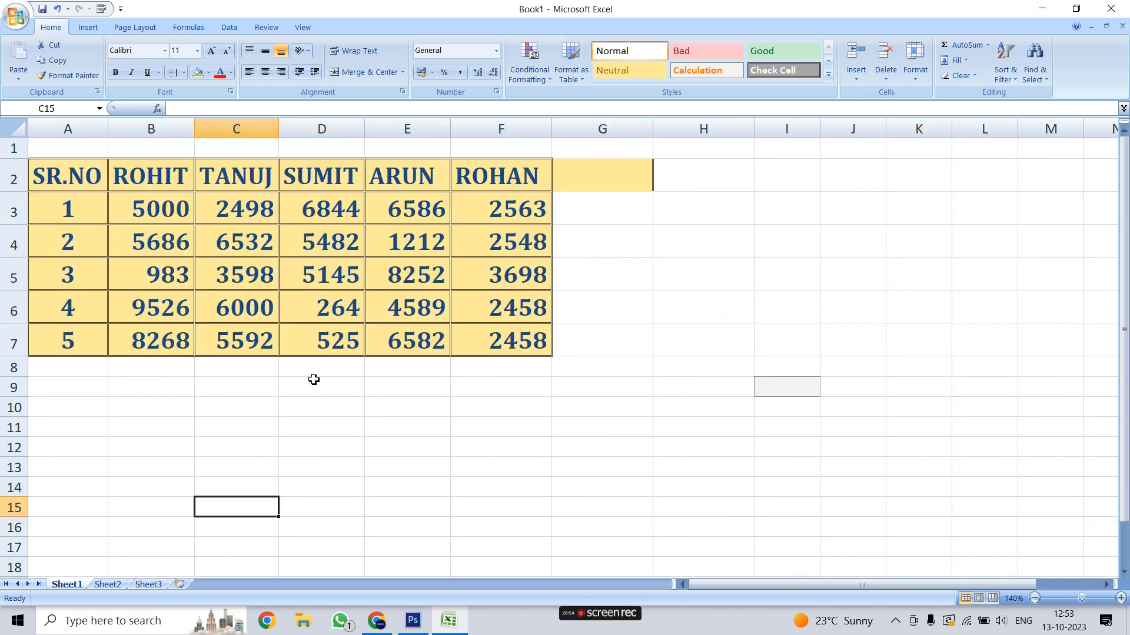
pyautogui.click(112, 585)
pyautogui.moveTo(51, 156); pyautogui.dragTo(582, 200)
pyautogui.click(437, 356)
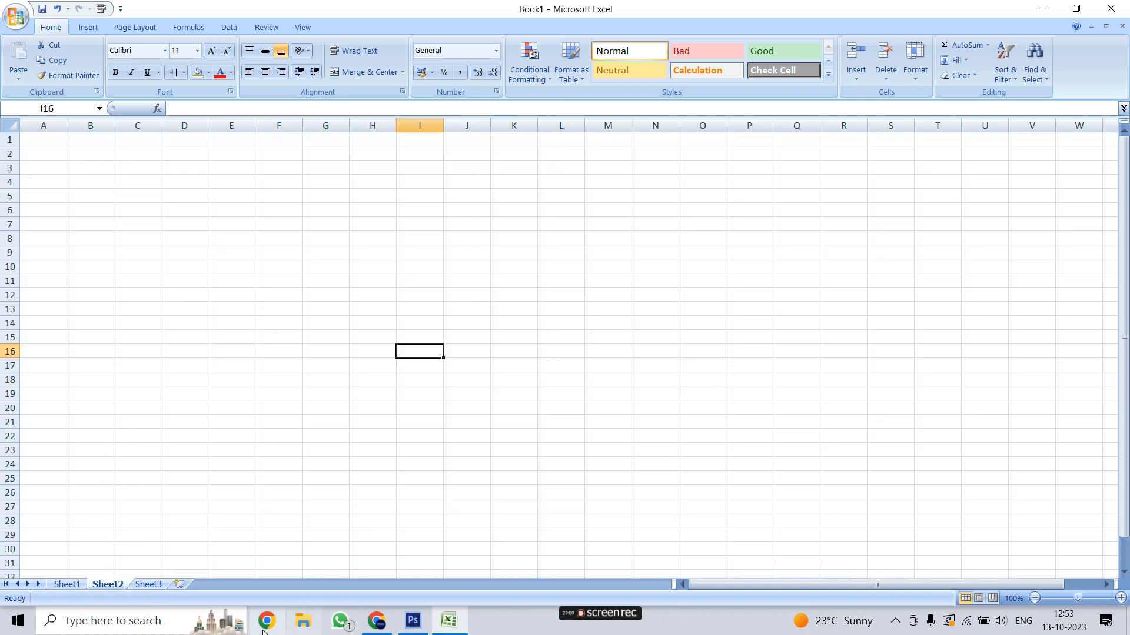
pyautogui.click(158, 586)
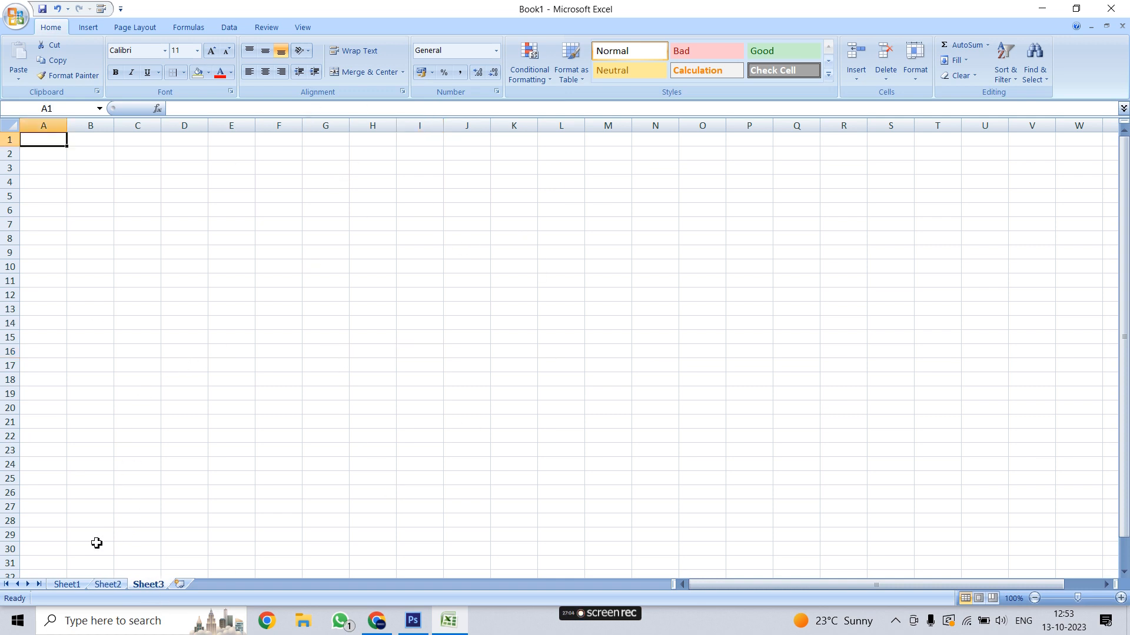
pyautogui.click(67, 585)
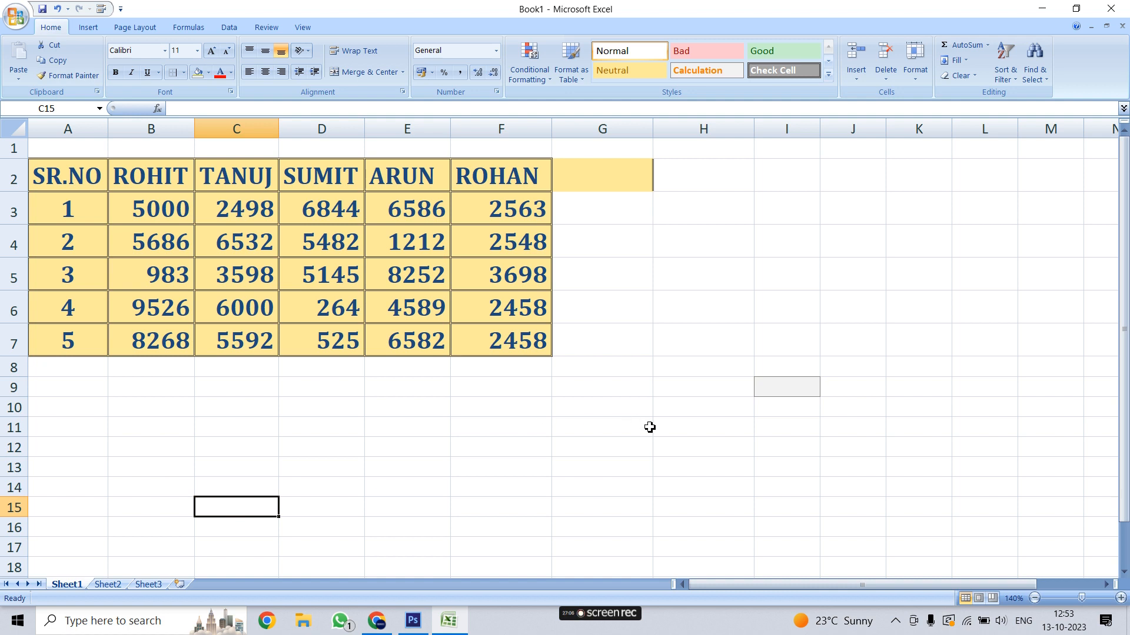
pyautogui.click(956, 60)
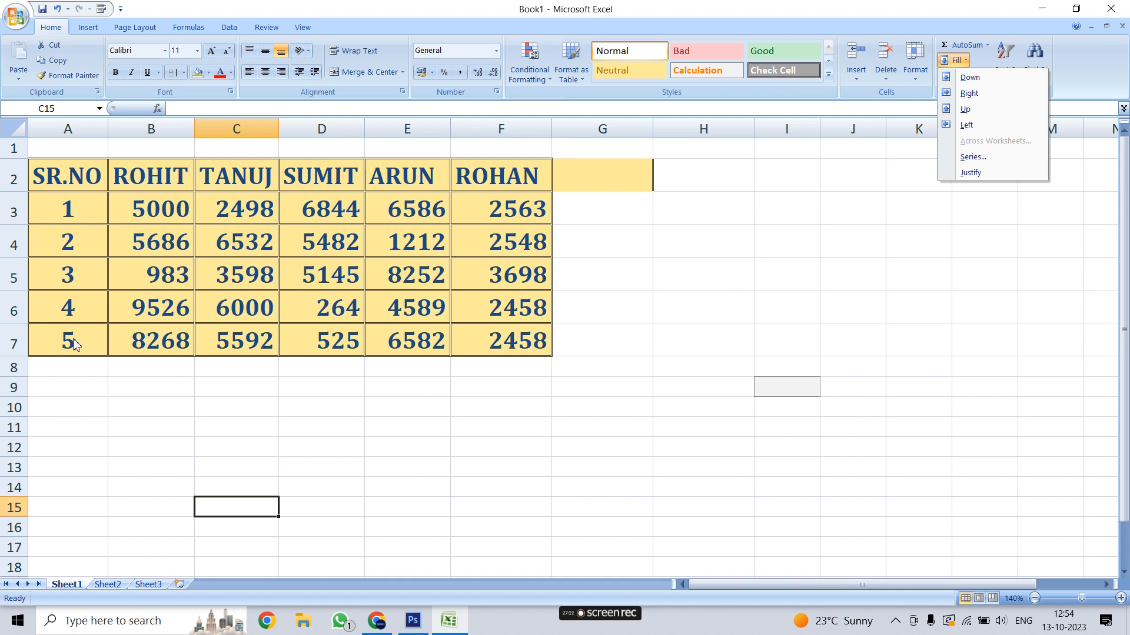
# - Group Sheet1 with Sheet2, try filling only Formats across worksheets from cell C15, and check the other sheets
pyautogui.click(80, 588)
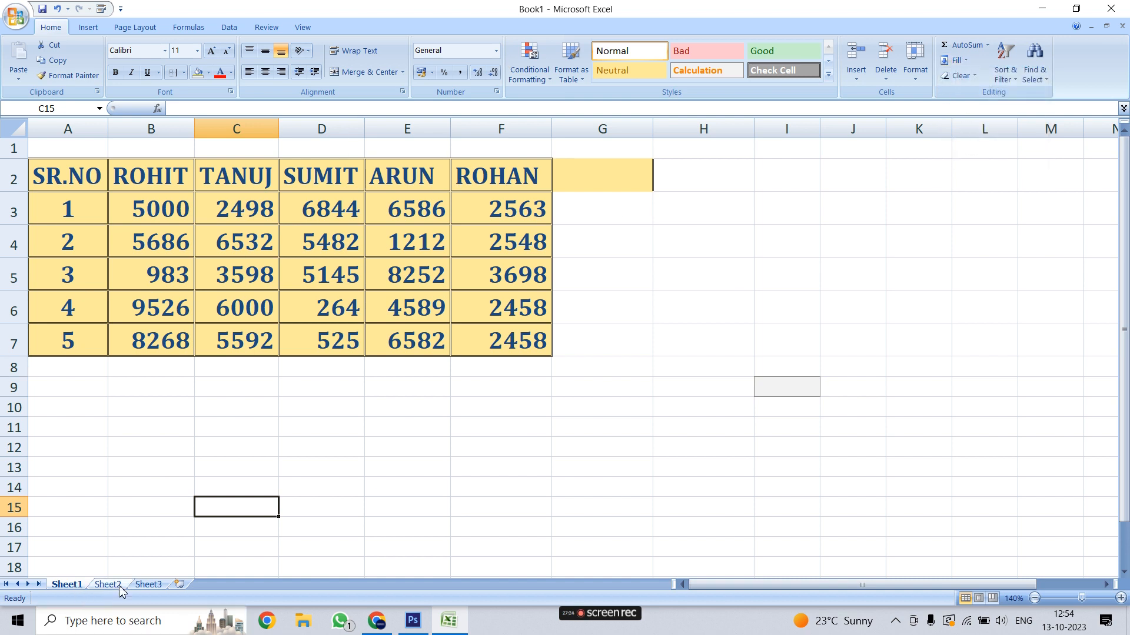
pyautogui.keyDown('ctrl'); pyautogui.click(108, 585); pyautogui.keyUp('ctrl')
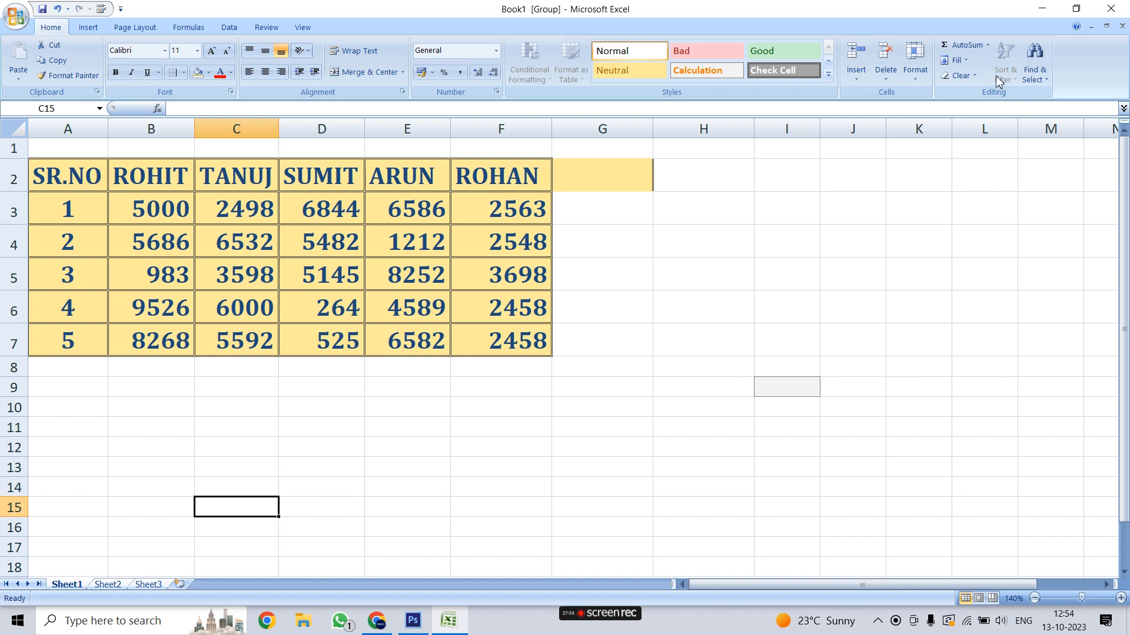
pyautogui.click(956, 61)
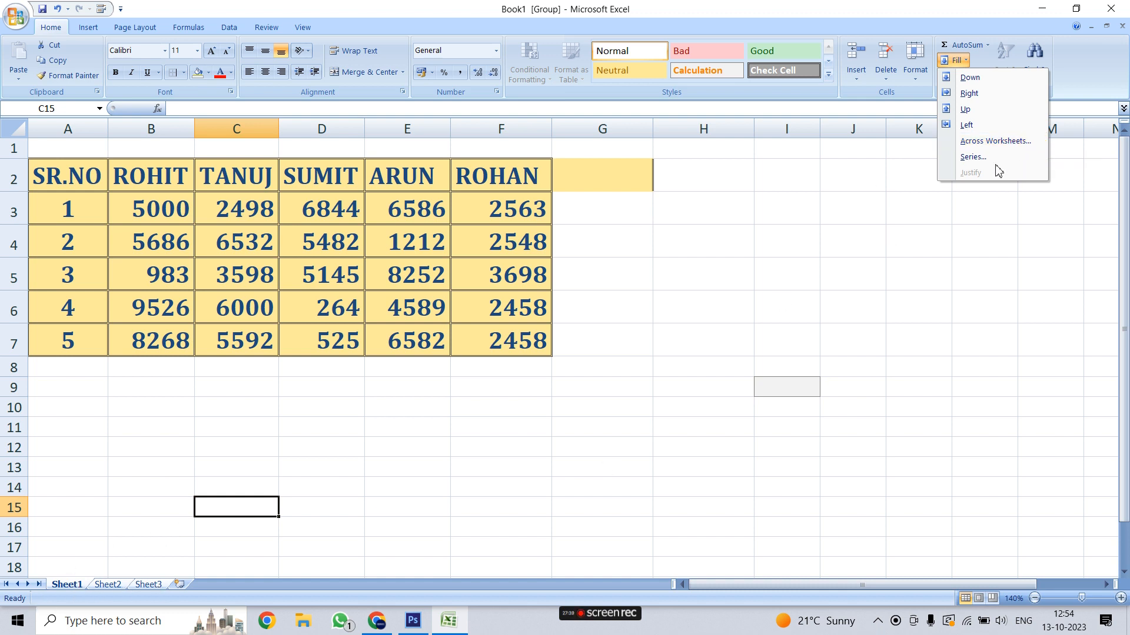
pyautogui.click(1001, 142)
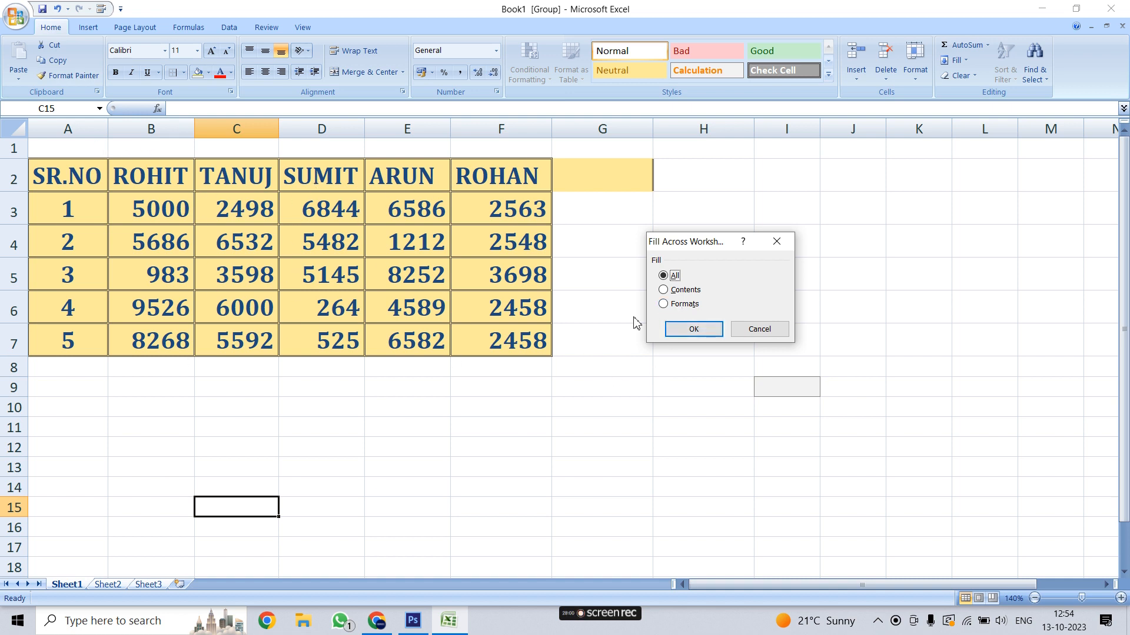
pyautogui.click(664, 304)
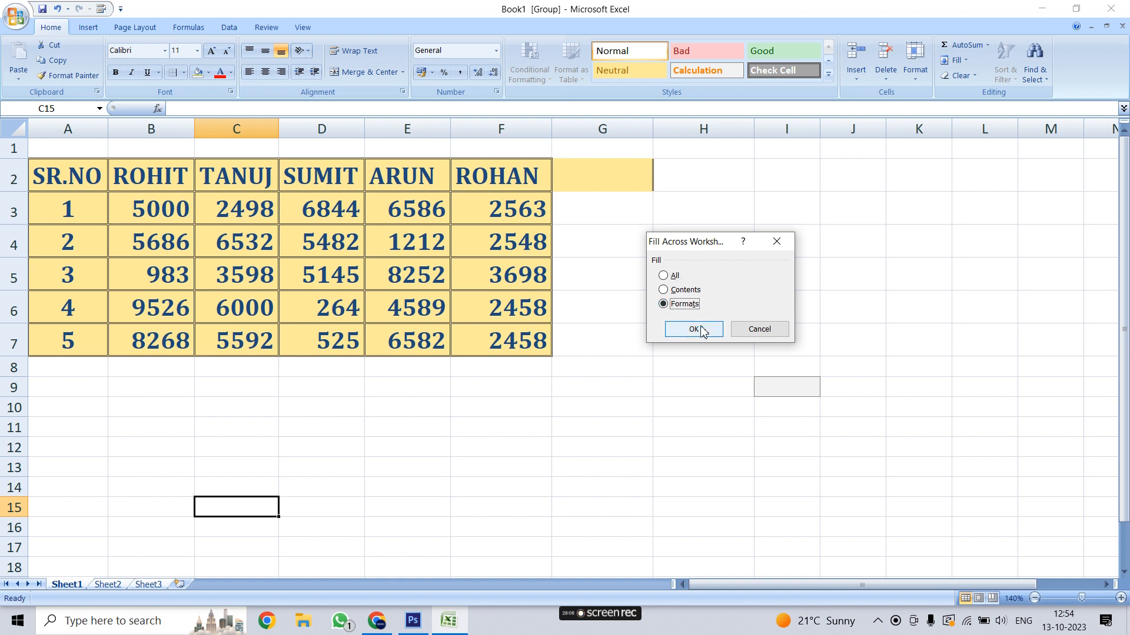
pyautogui.click(694, 329)
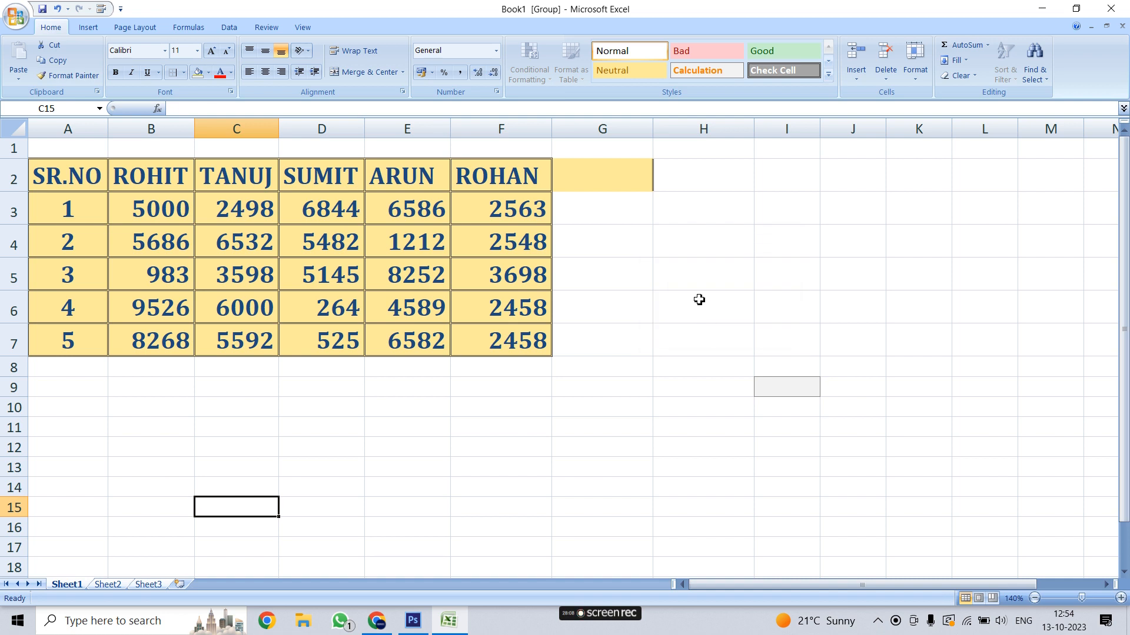
pyautogui.click(116, 588)
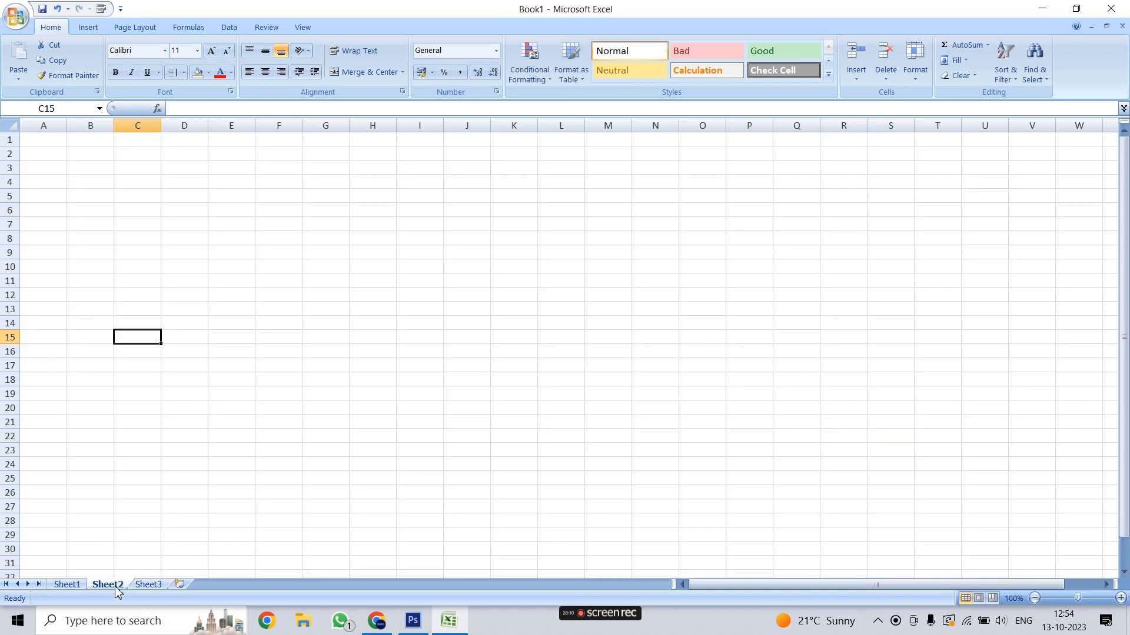
pyautogui.click(67, 586)
pyautogui.click(108, 586)
pyautogui.click(147, 586)
# - Group Sheet1, Sheet2 and Sheet3, and fill only the Formats of table range A2:F7 across the worksheets
pyautogui.click(68, 585)
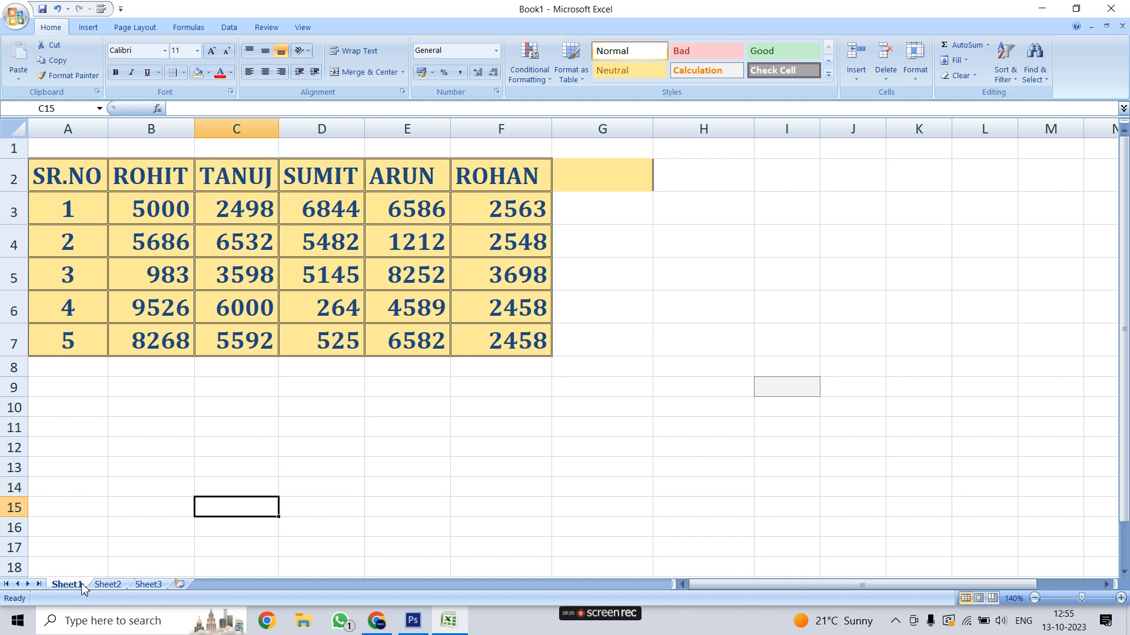
pyautogui.keyDown('ctrl'); pyautogui.click(112, 584); pyautogui.keyUp('ctrl')
pyautogui.keyDown('ctrl'); pyautogui.click(148, 584); pyautogui.keyUp('ctrl')
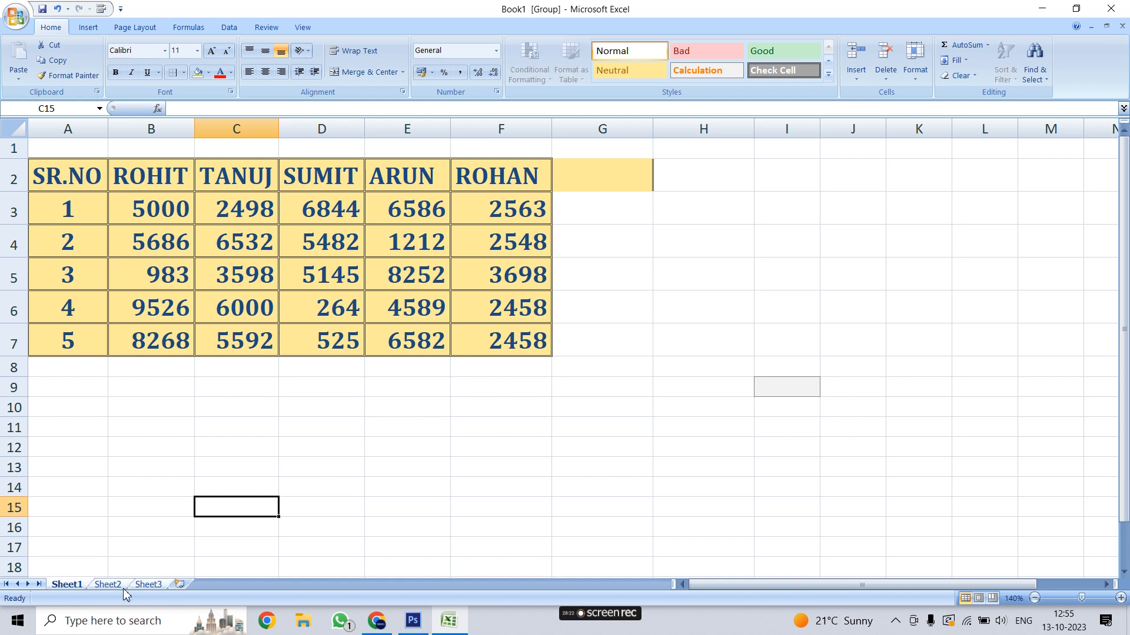
pyautogui.click(485, 437)
pyautogui.moveTo(51, 174); pyautogui.dragTo(507, 351)
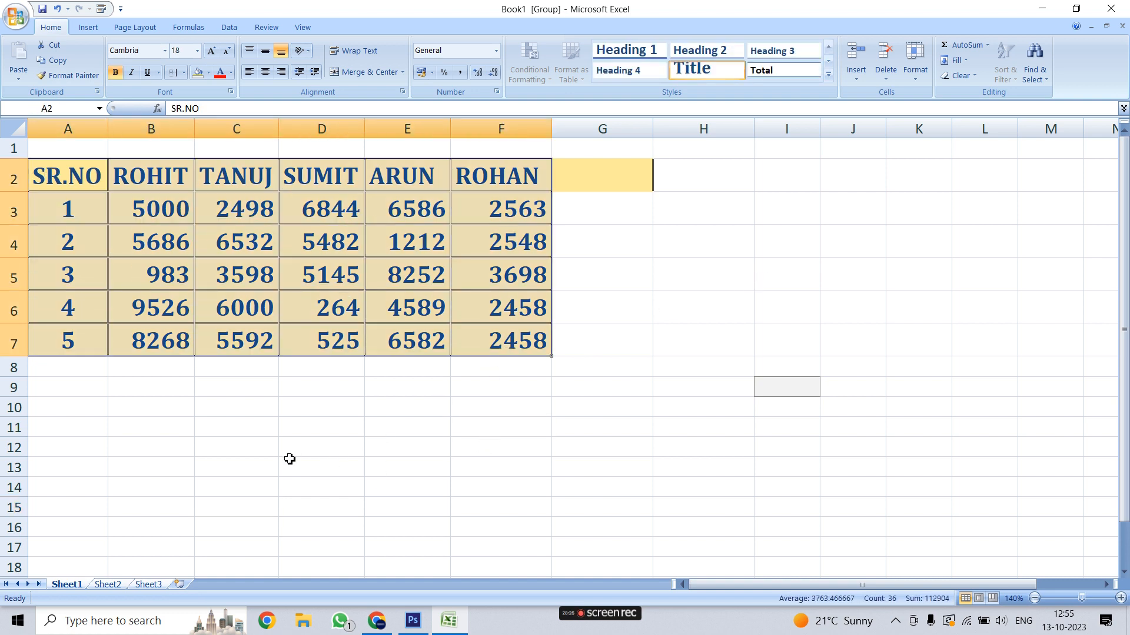
pyautogui.click(73, 586)
pyautogui.keyDown('ctrl'); pyautogui.click(103, 584); pyautogui.keyUp('ctrl')
pyautogui.keyDown('ctrl'); pyautogui.click(144, 585); pyautogui.keyUp('ctrl')
pyautogui.click(955, 60)
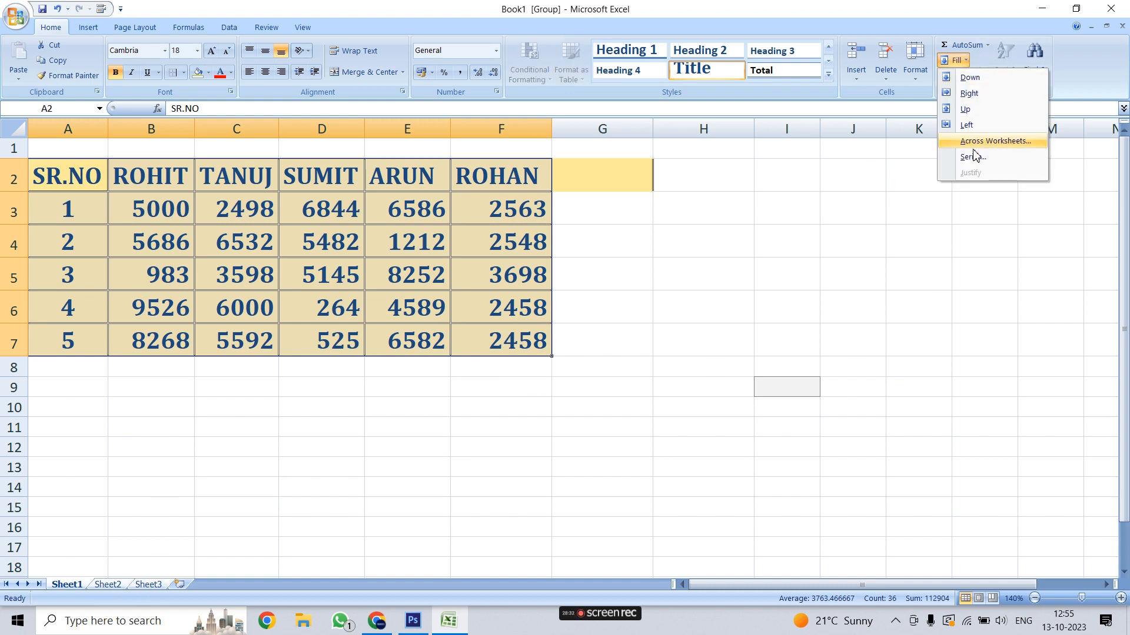
pyautogui.click(994, 141)
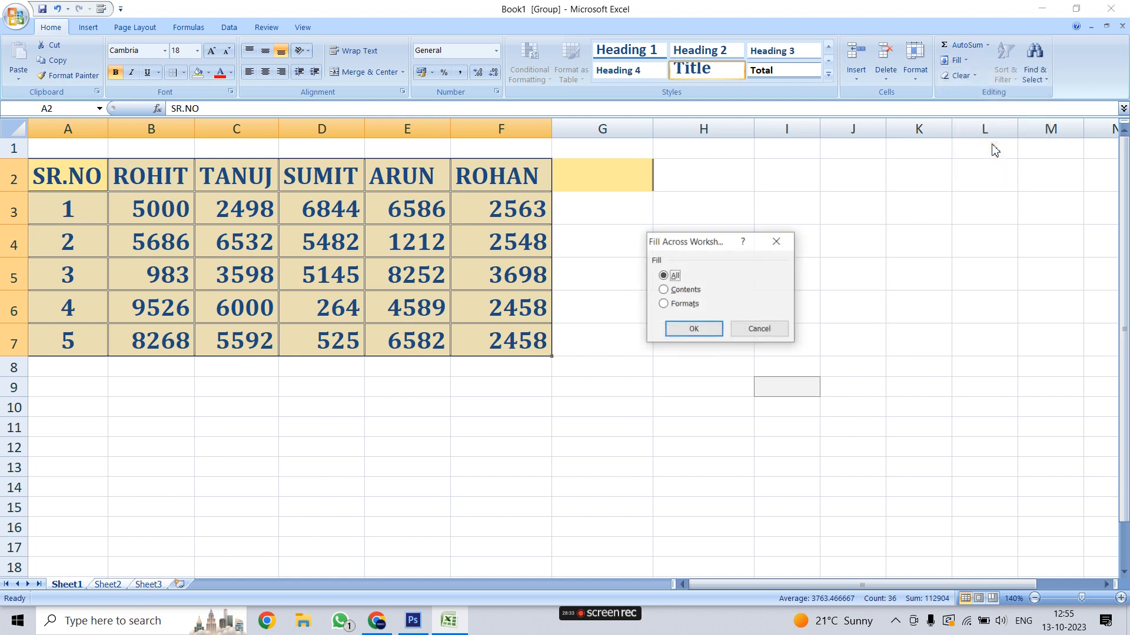
pyautogui.click(664, 305)
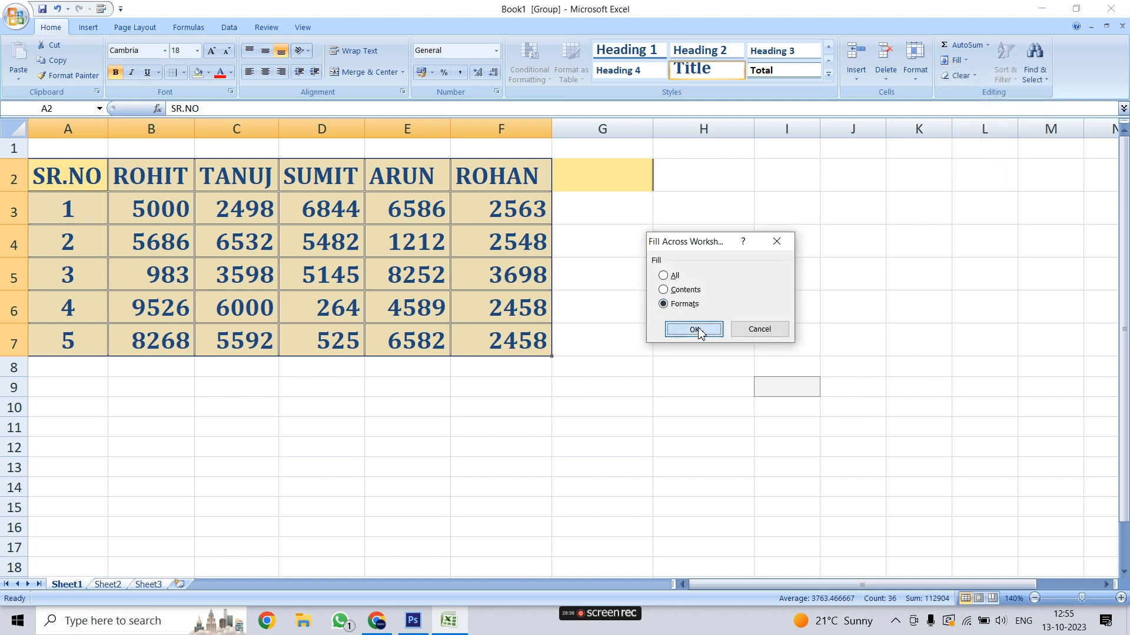
pyautogui.click(694, 328)
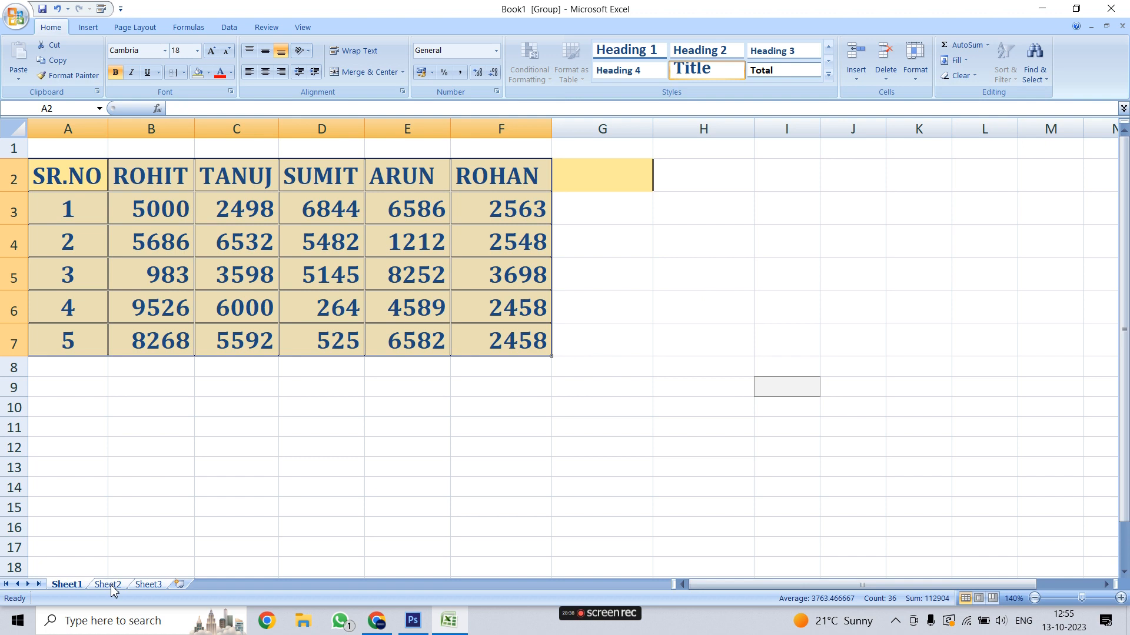
# - Check the table formatting on Sheet2 and Sheet3 against the original table on Sheet1
pyautogui.click(108, 584)
pyautogui.click(147, 585)
pyautogui.click(108, 584)
pyautogui.click(71, 585)
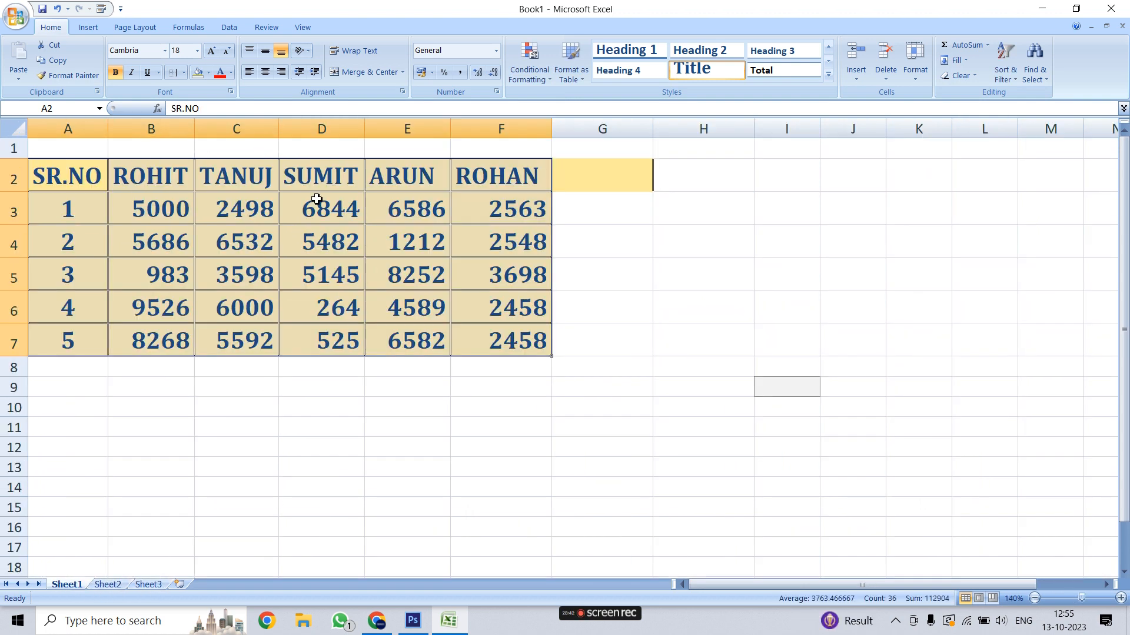
pyautogui.click(108, 584)
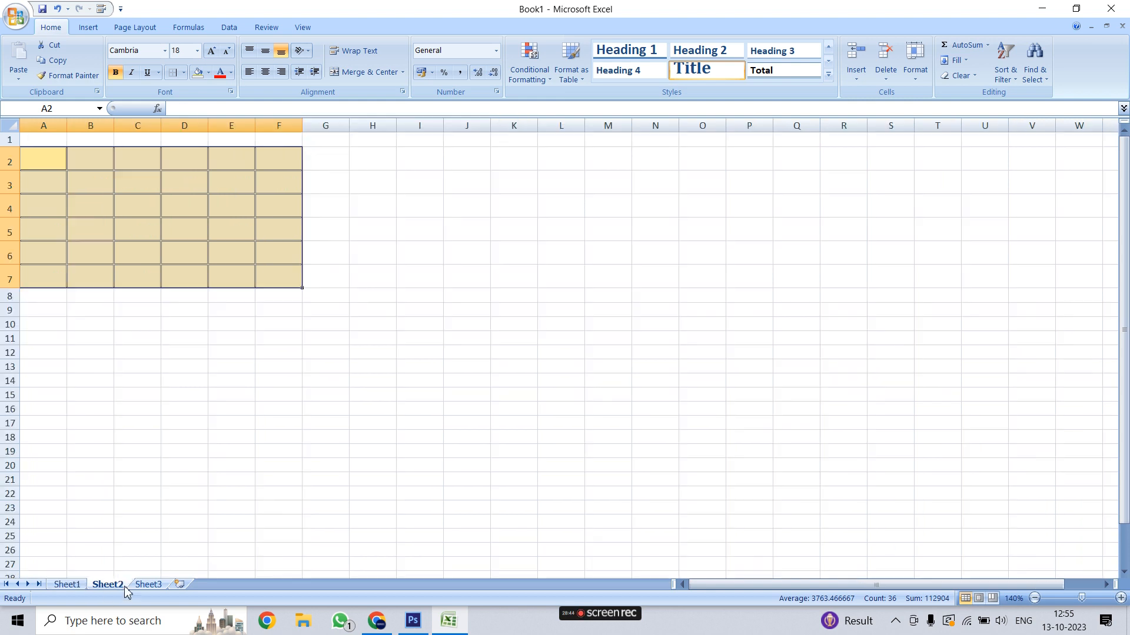
pyautogui.click(148, 584)
pyautogui.click(107, 584)
pyautogui.click(67, 585)
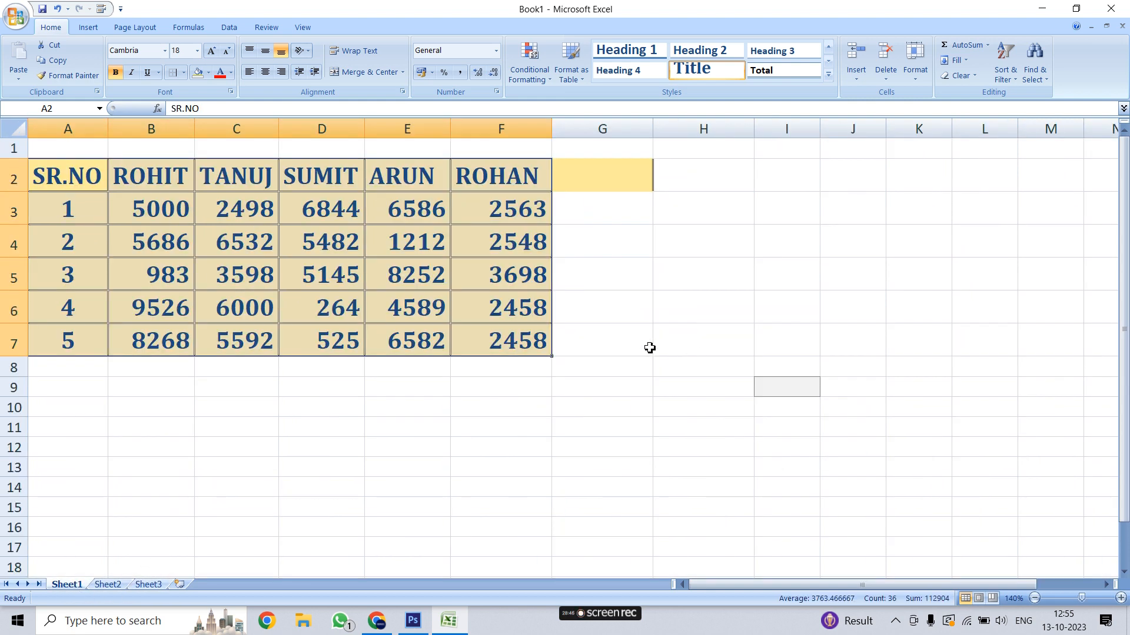
pyautogui.click(624, 274)
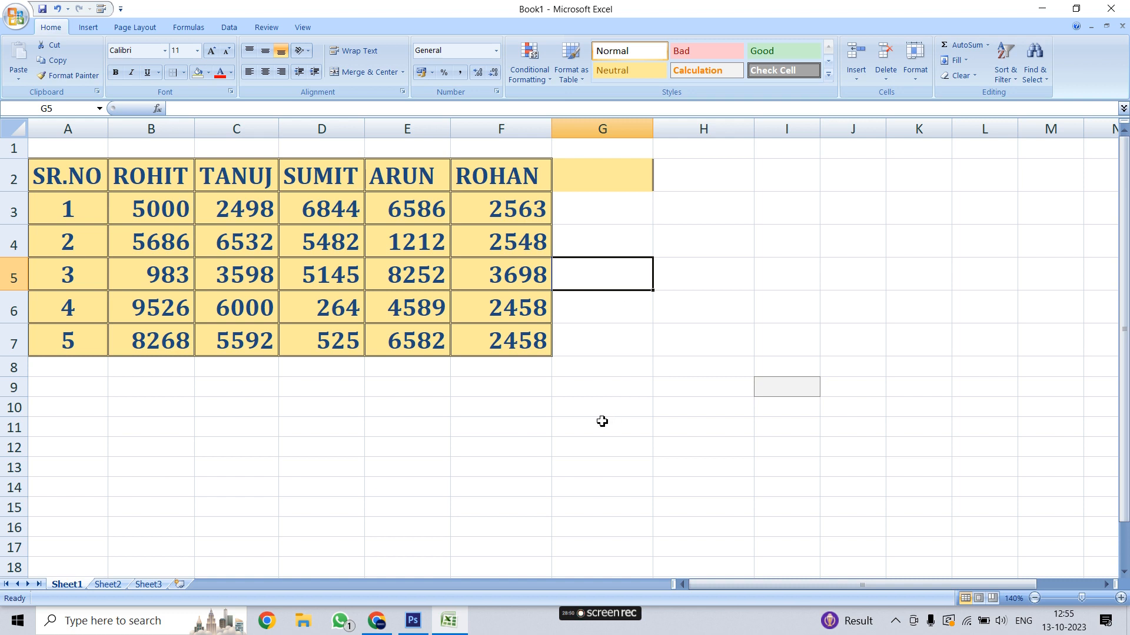
pyautogui.click(955, 60)
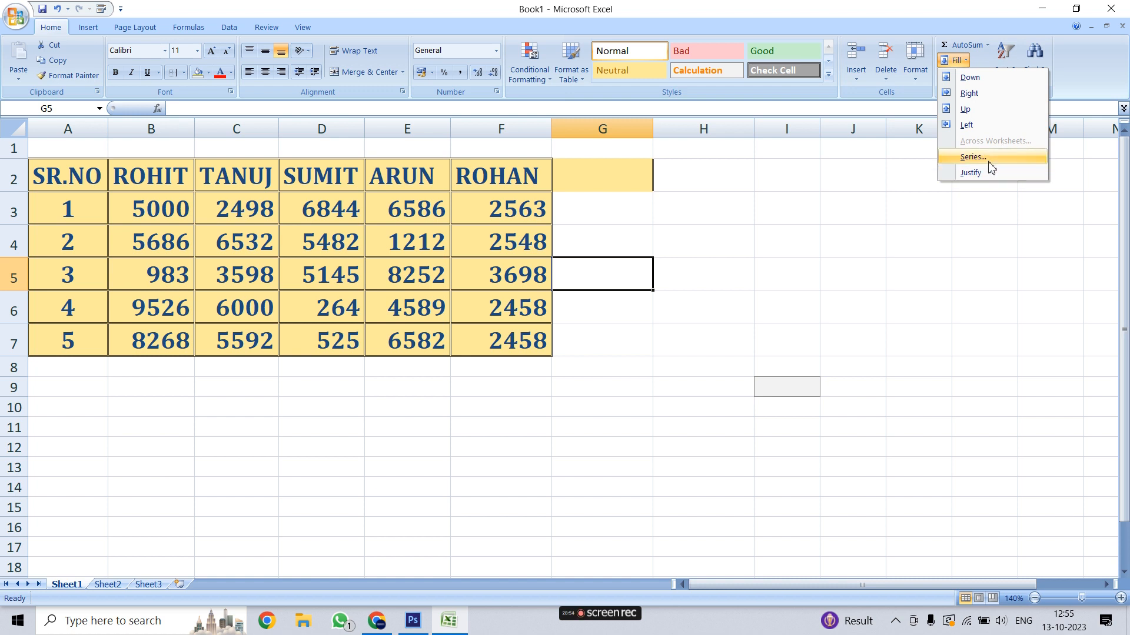
pyautogui.click(582, 266)
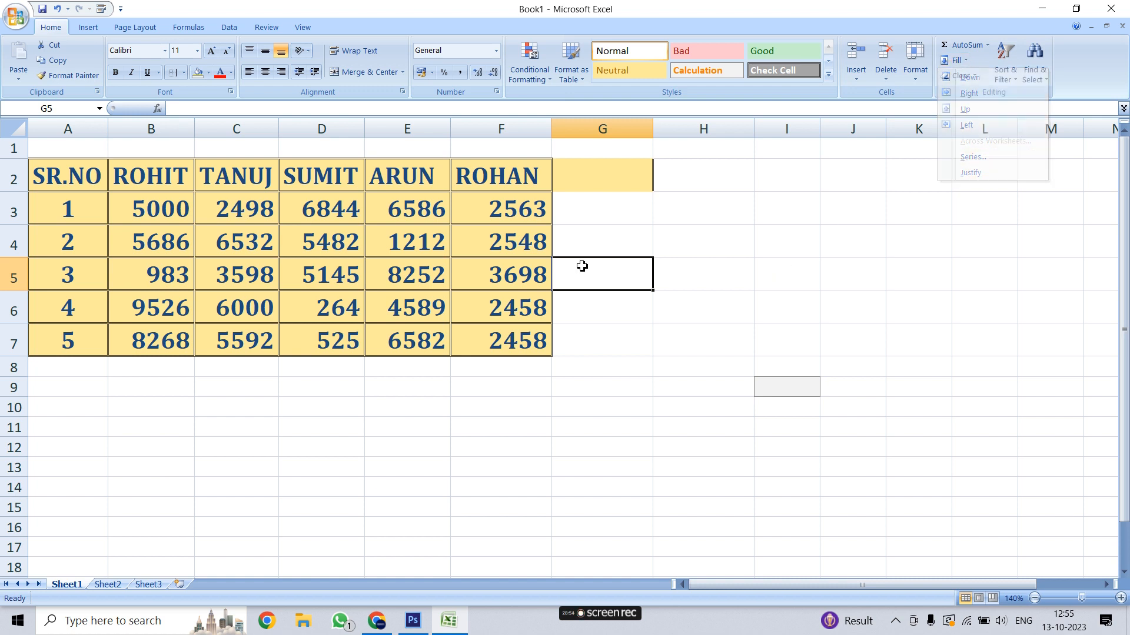
pyautogui.click(684, 182)
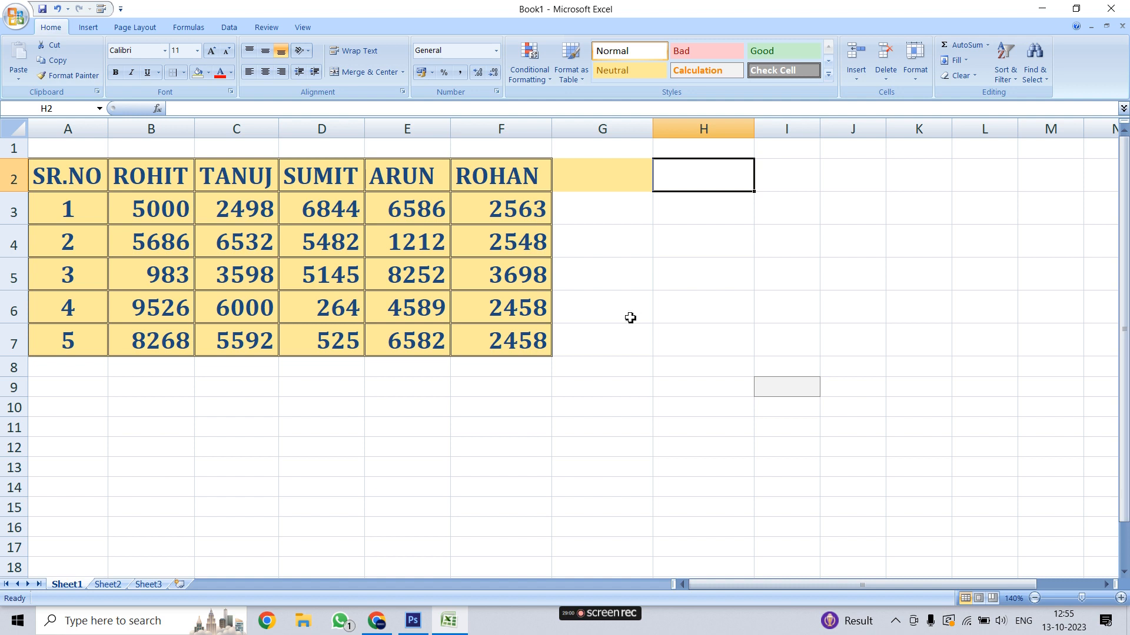
# - Clear the serial numbers under SR.NO on Sheet1 and enter 1 in cell A3
pyautogui.moveTo(73, 209); pyautogui.dragTo(117, 395)
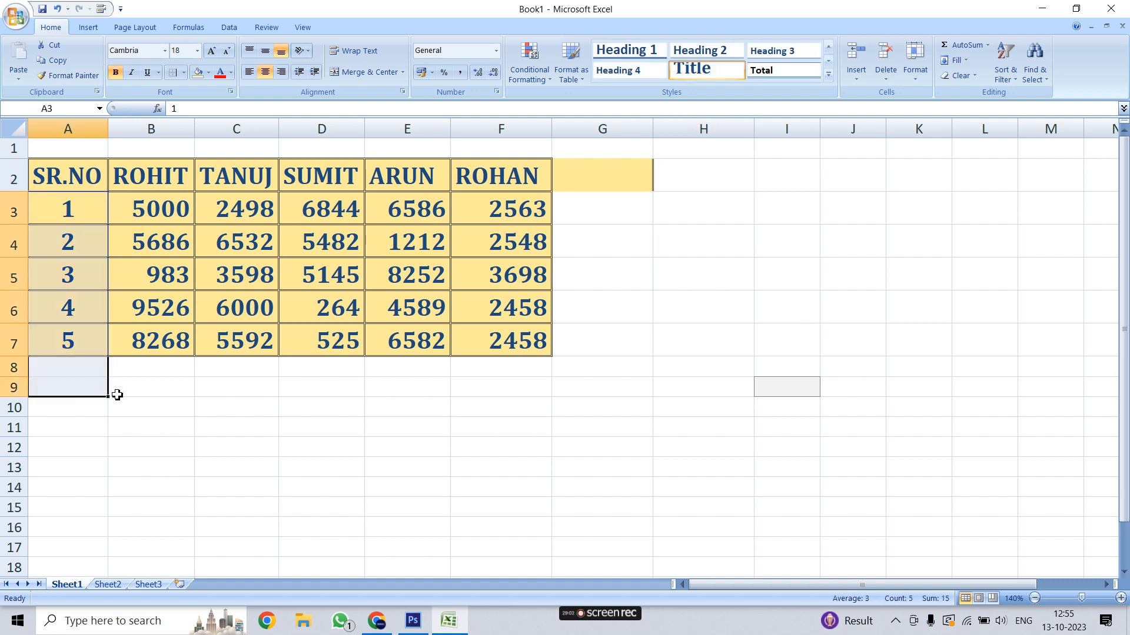
pyautogui.press('Delete')
pyautogui.click(61, 221)
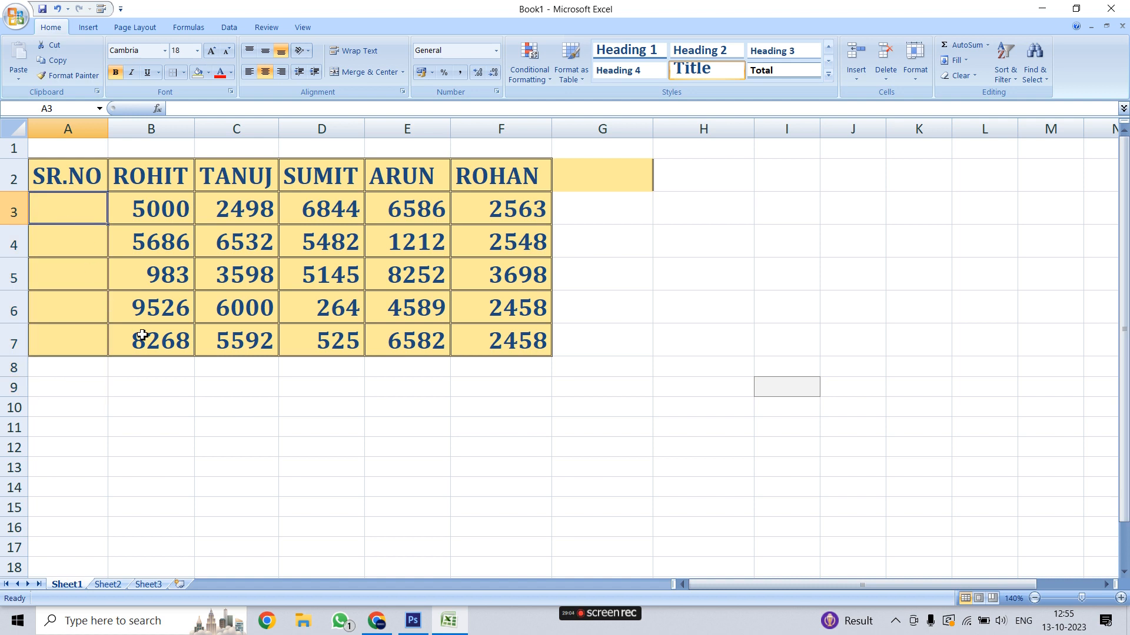
pyautogui.write('1')
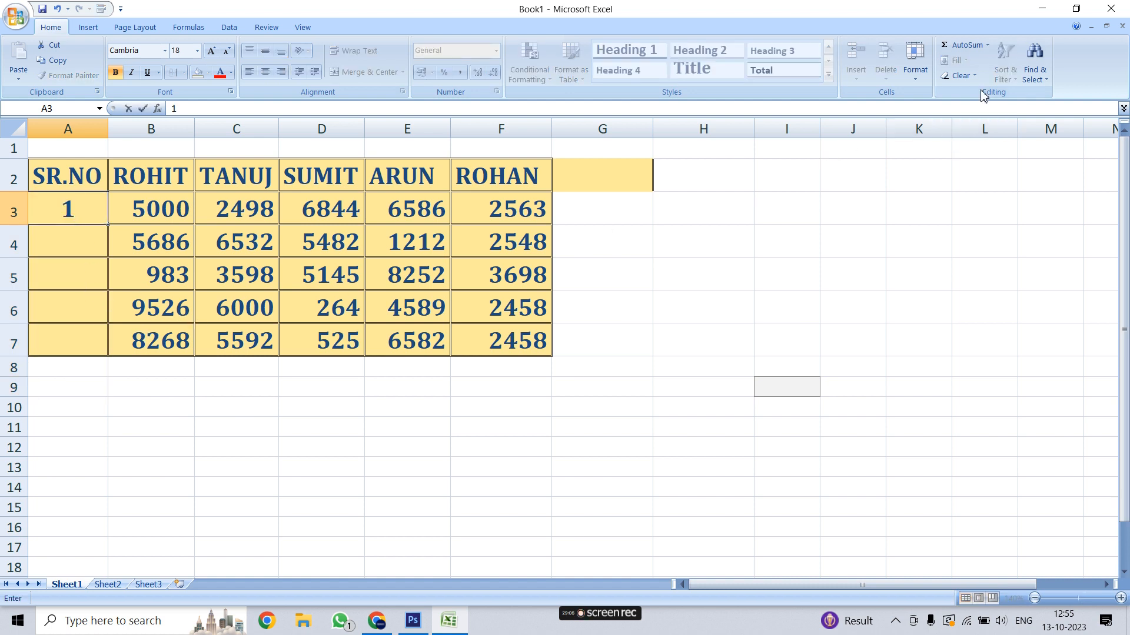
pyautogui.click(909, 209)
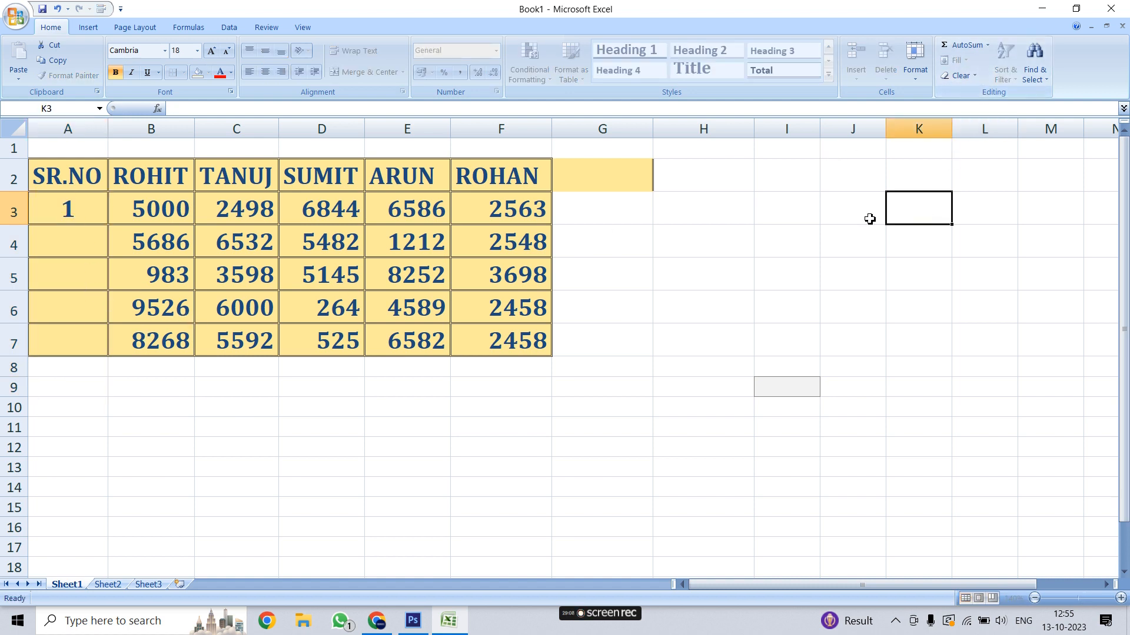
# - Fill a linear series in rows from cell A3 with a step value of 1
pyautogui.click(64, 213)
pyautogui.click(964, 61)
pyautogui.click(978, 157)
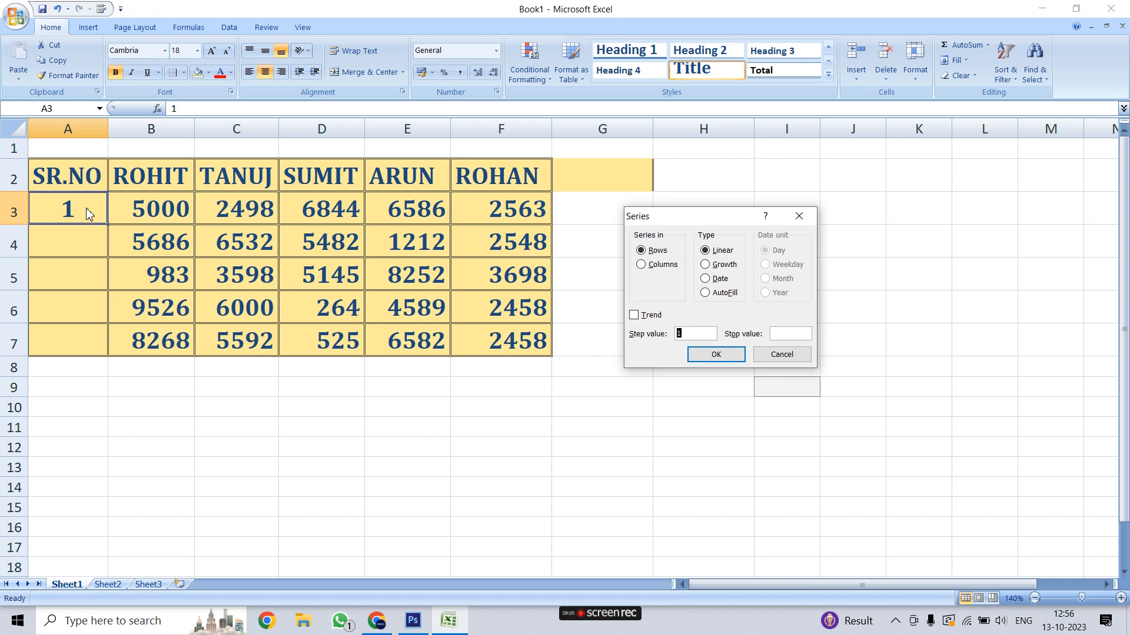
pyautogui.click(643, 254)
pyautogui.click(641, 266)
pyautogui.click(641, 251)
pyautogui.click(722, 354)
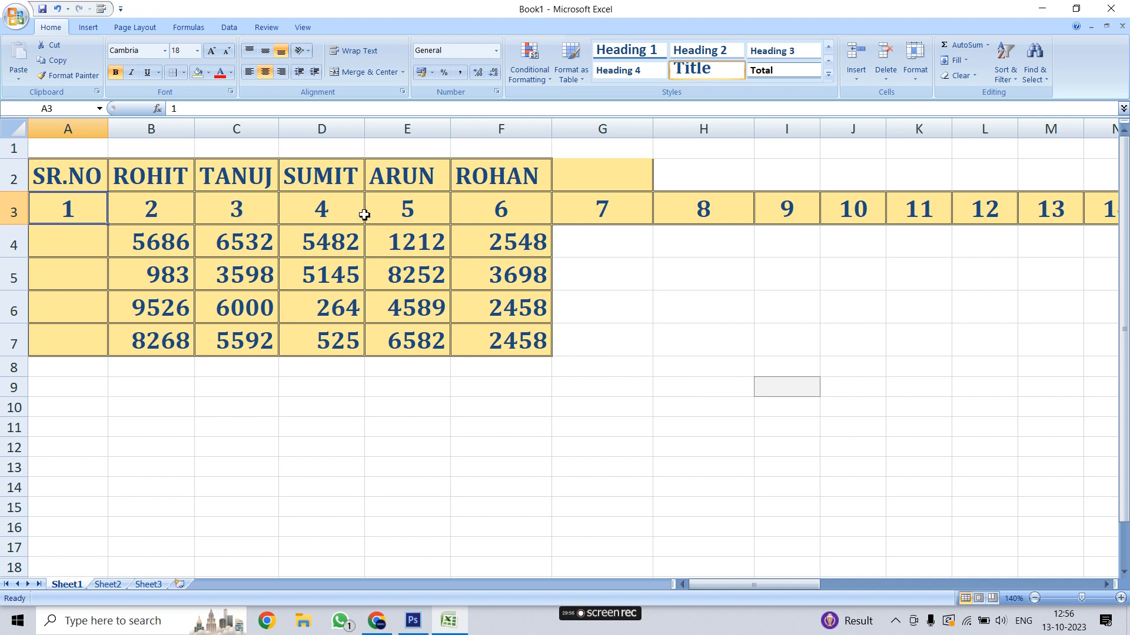
# - Clear the contents of the filled series across row 3, starting at cell A3
pyautogui.moveTo(718, 585); pyautogui.dragTo(556, 576)
pyautogui.moveTo(59, 212); pyautogui.dragTo(1126, 213)
pyautogui.moveTo(1125, 213); pyautogui.dragTo(1004, 230)
pyautogui.press('Delete')
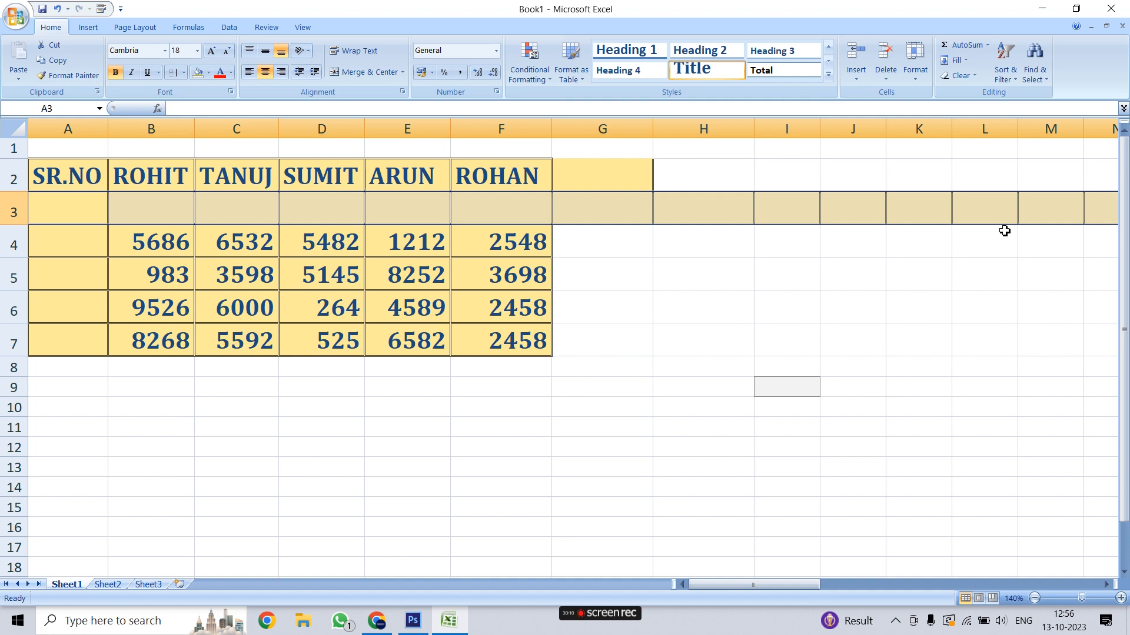
pyautogui.click(782, 464)
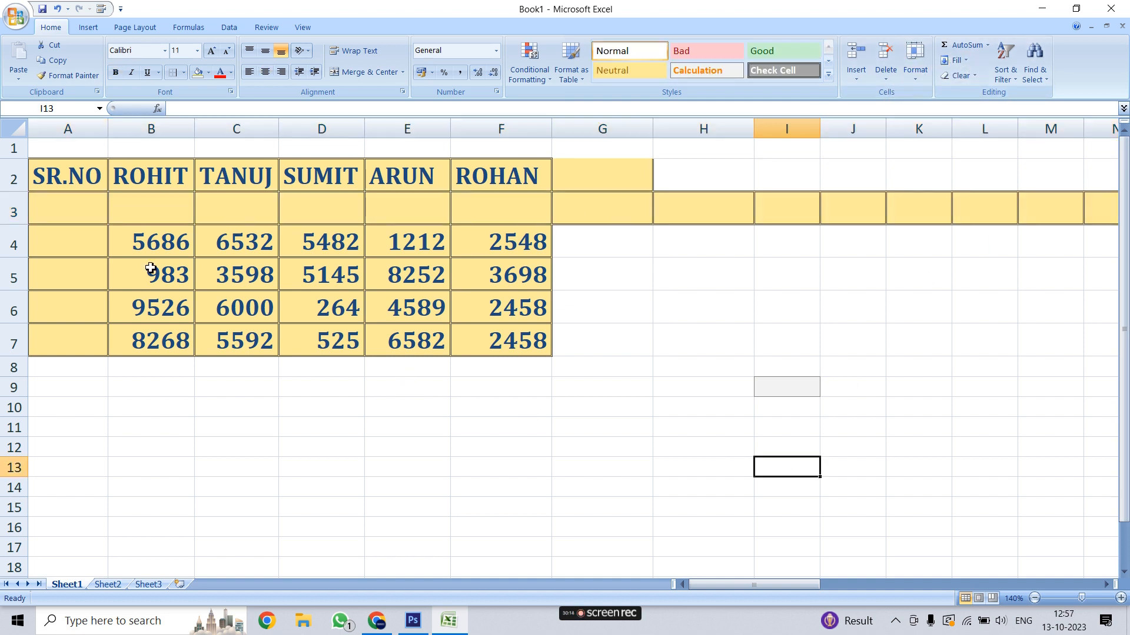
pyautogui.click(83, 215)
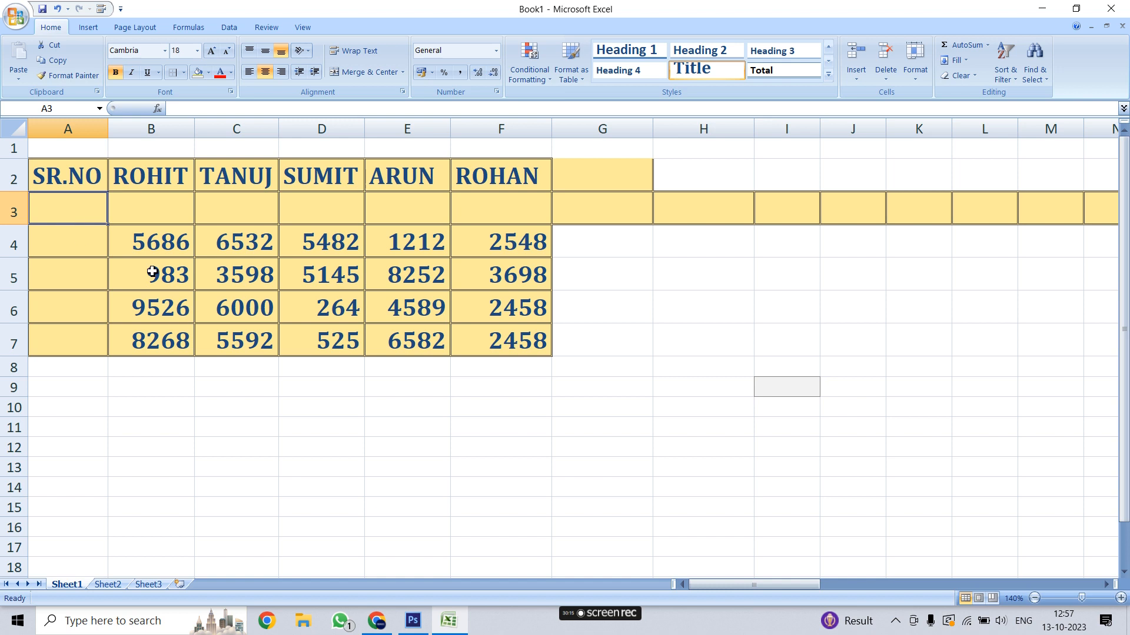
pyautogui.click(967, 65)
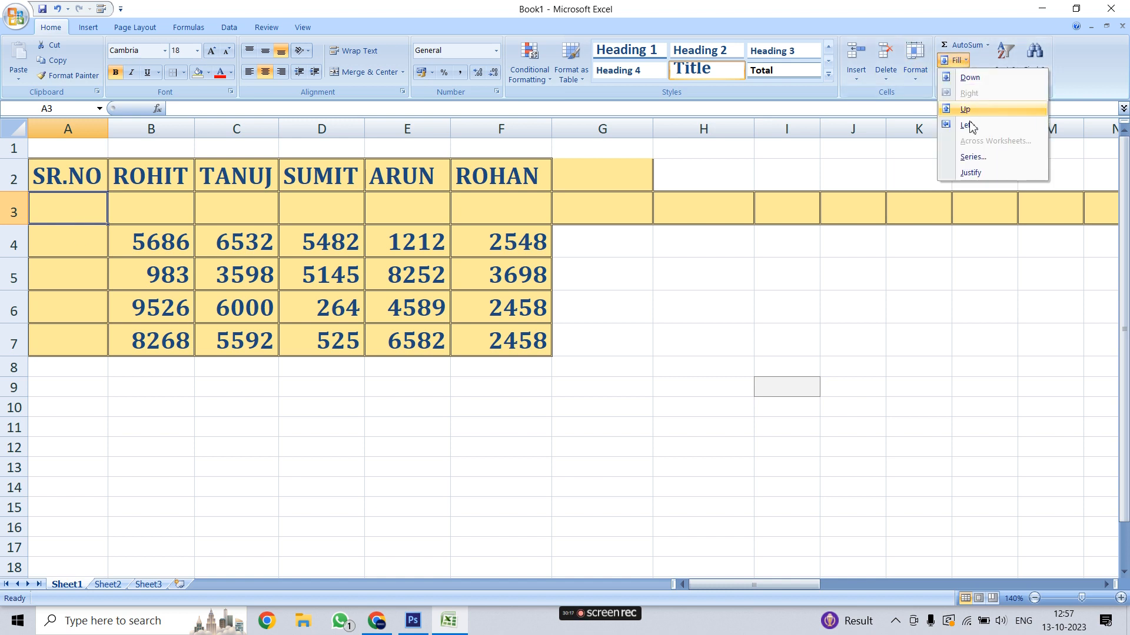
pyautogui.click(979, 156)
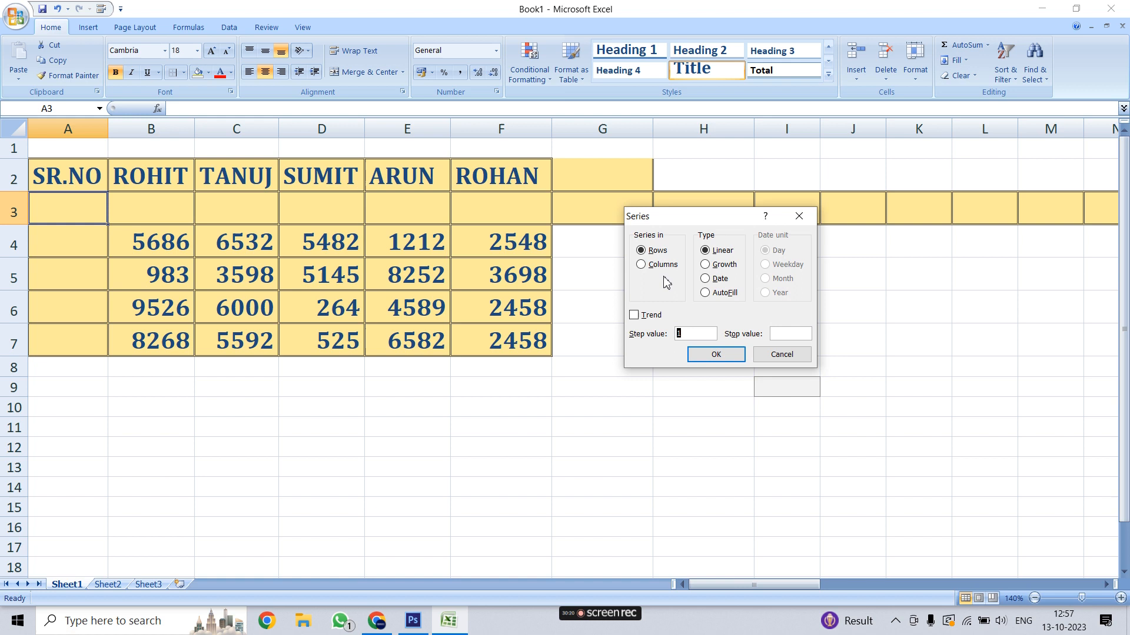
pyautogui.click(641, 265)
pyautogui.click(782, 354)
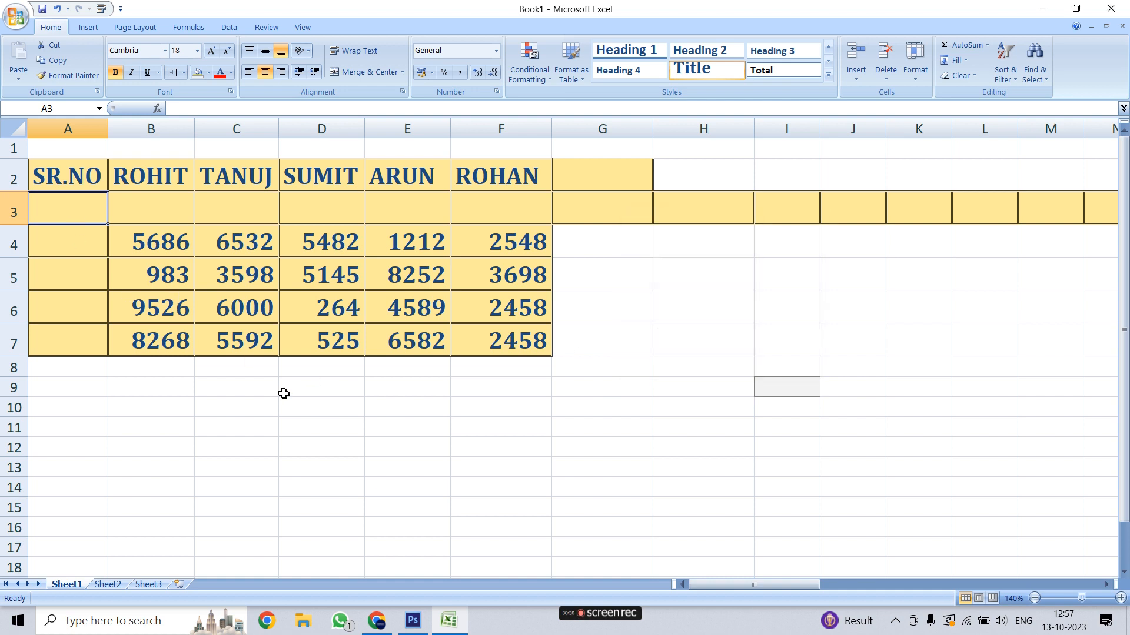
# - Enter 8 in cell A3 and fill a linear series down the SR.NO column in steps of 8 up to 80
pyautogui.write('8')
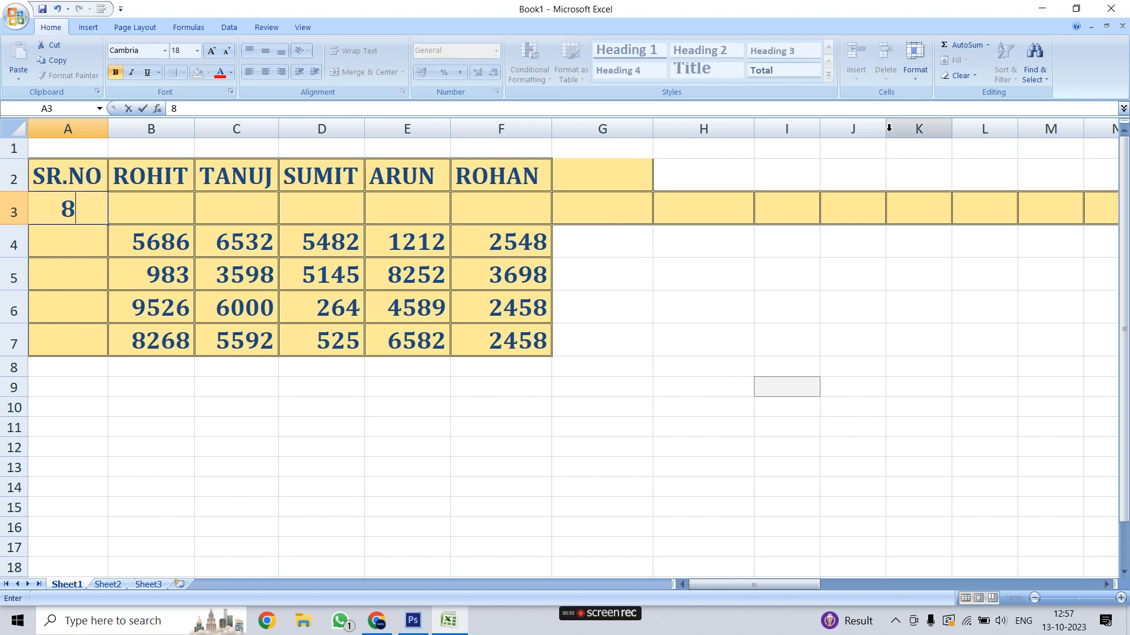
pyautogui.click(140, 267)
pyautogui.click(79, 209)
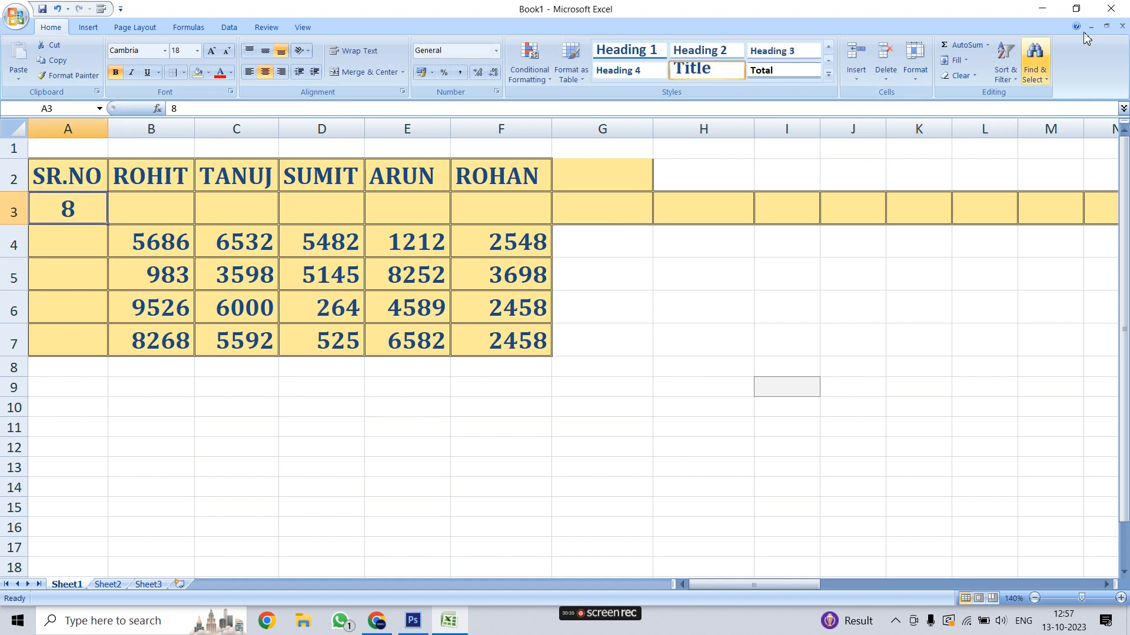
pyautogui.click(965, 64)
pyautogui.click(972, 157)
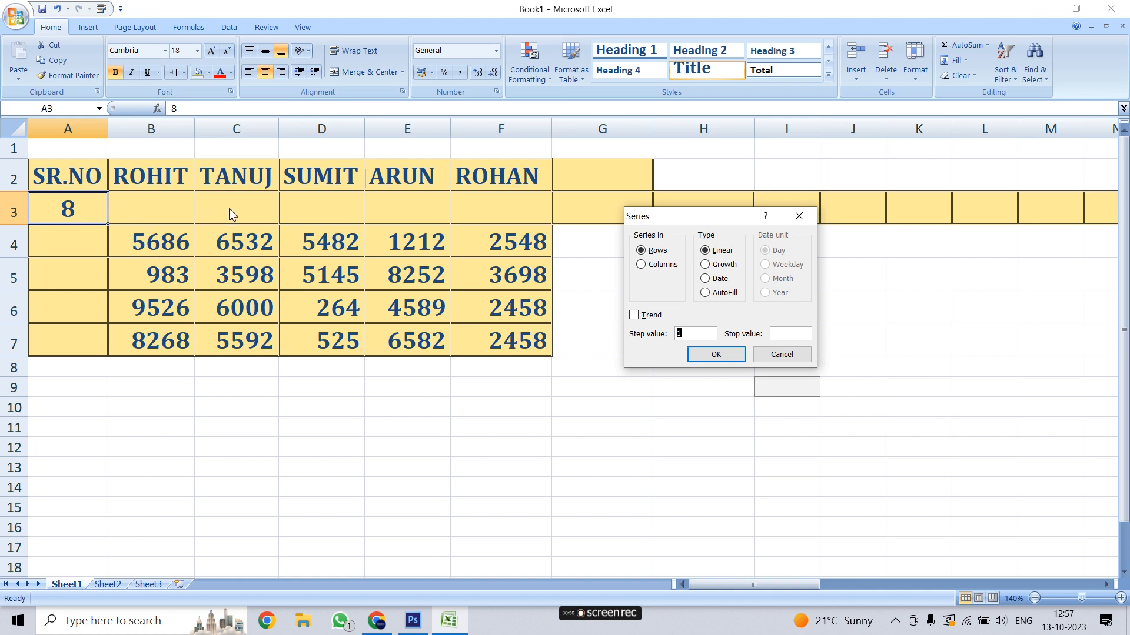
pyautogui.click(640, 265)
pyautogui.doubleClick(684, 334)
pyautogui.click(716, 354)
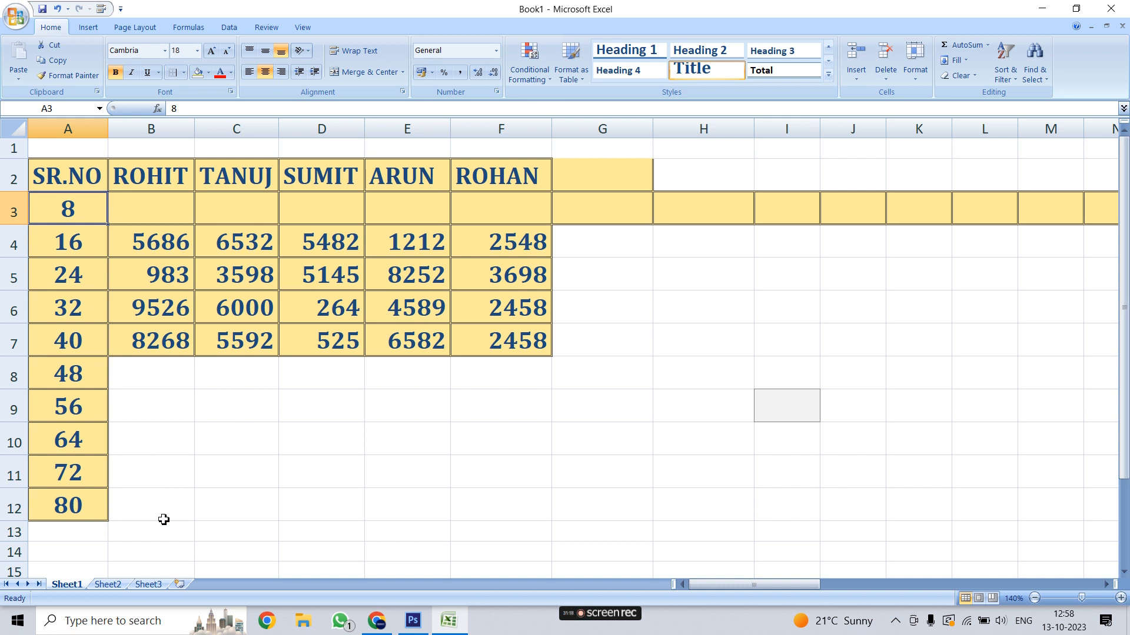
# - Enter the heading DATE in cell G5 and the date 01-10-2023 in cell G6
pyautogui.click(605, 260)
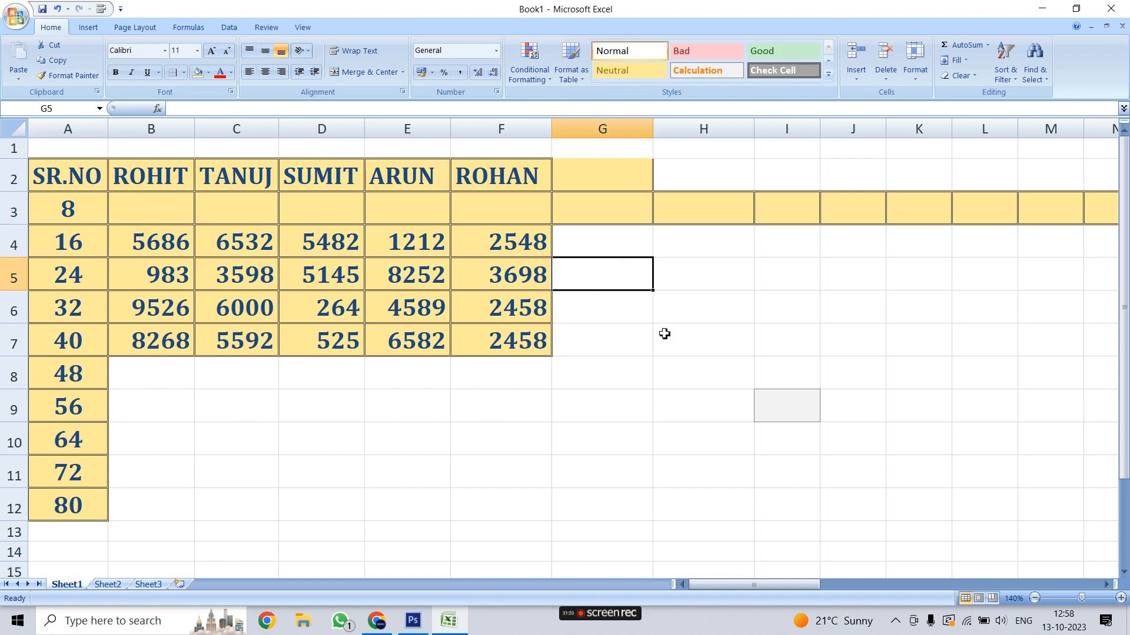
pyautogui.write('DATE')
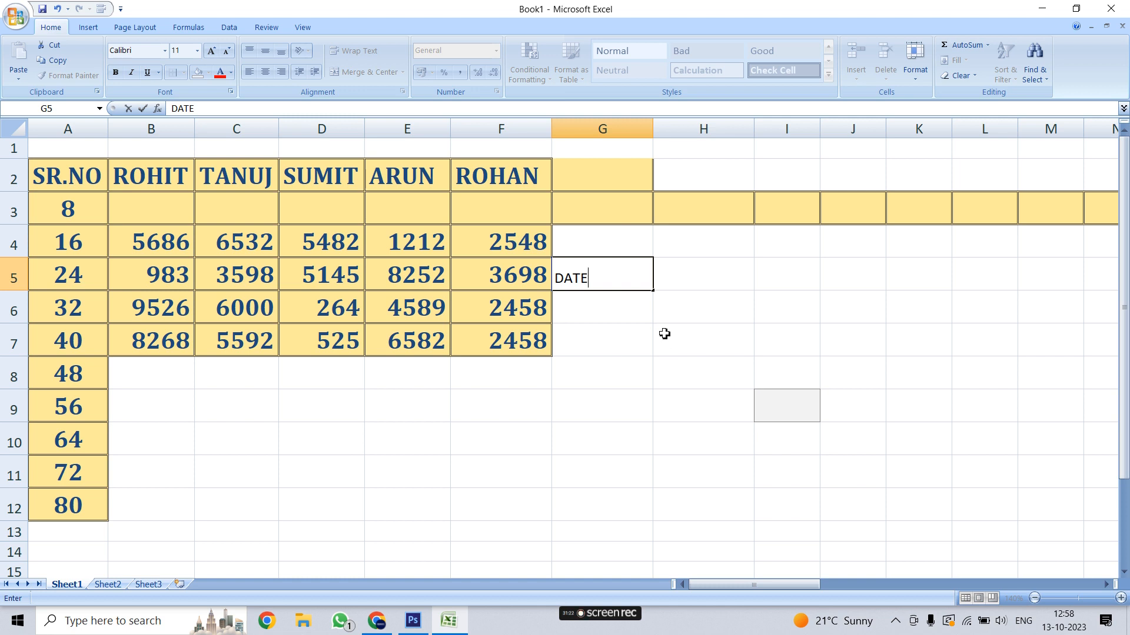
pyautogui.click(608, 360)
pyautogui.click(601, 312)
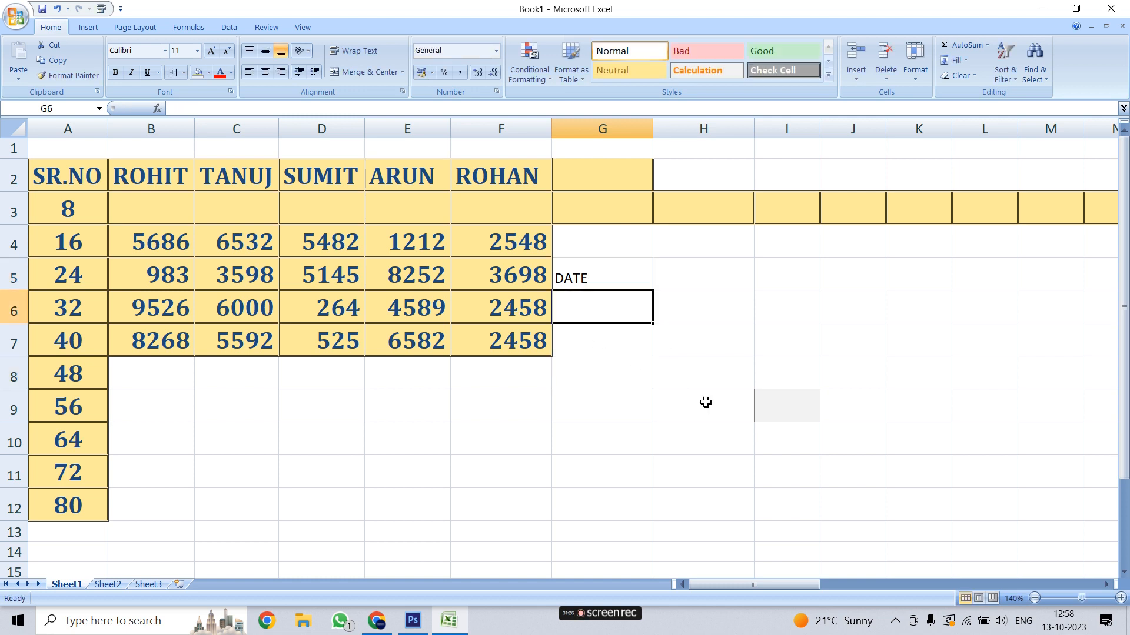
pyautogui.write('01-10-')
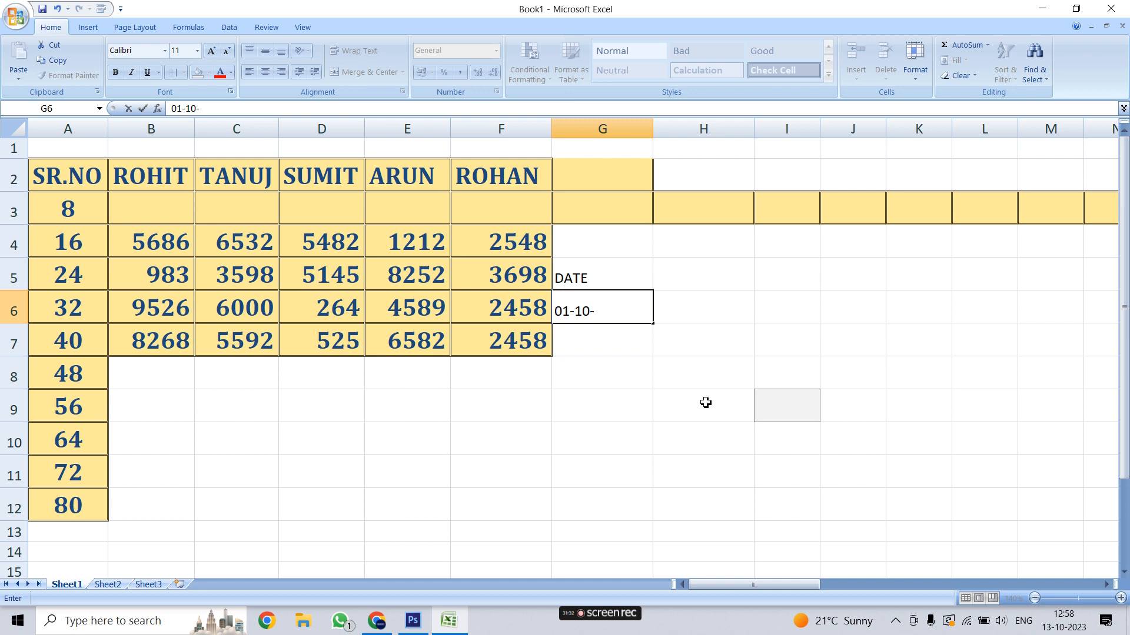
pyautogui.write('2023')
pyautogui.click(782, 406)
pyautogui.click(614, 337)
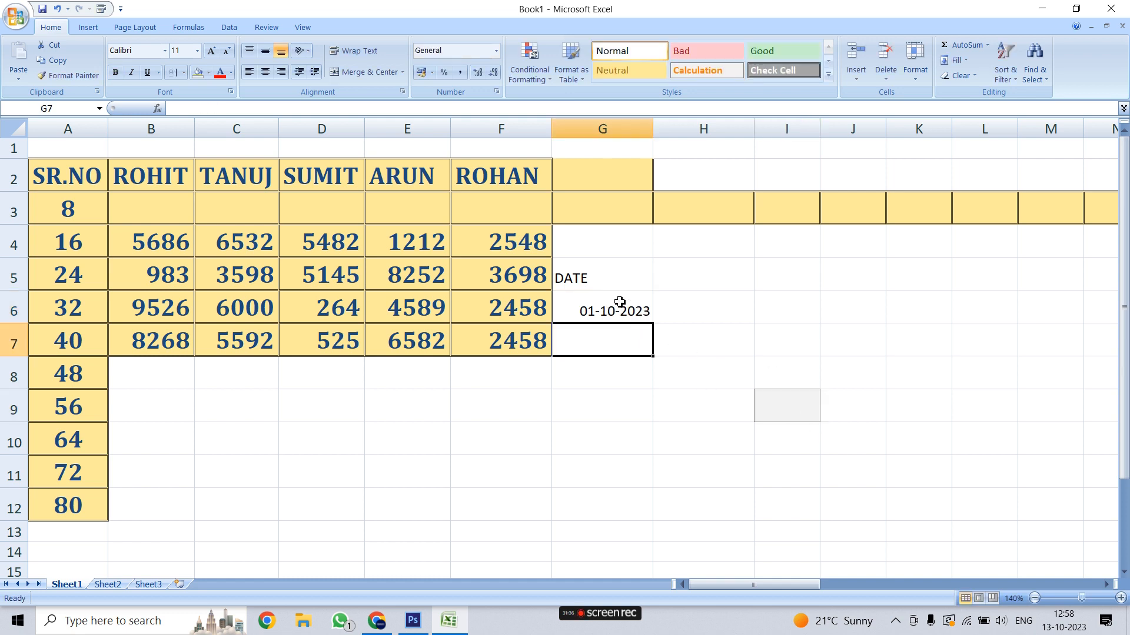
# - Try to fill a date series in columns from cell G6, with Day as unit, step value 1 and stop value 30
pyautogui.click(619, 301)
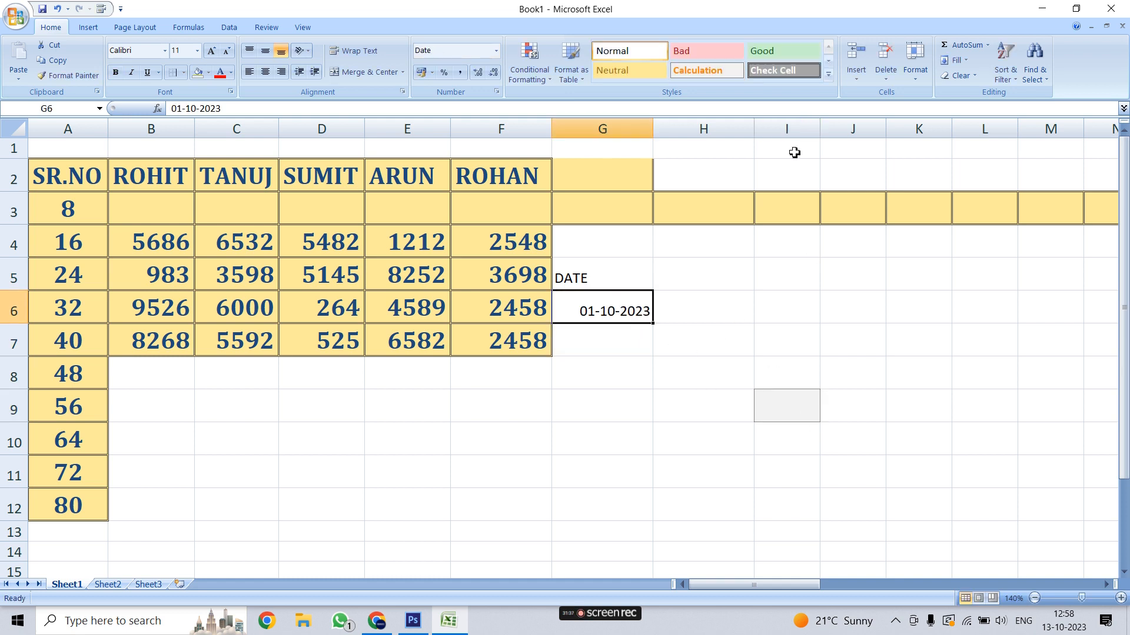
pyautogui.click(964, 61)
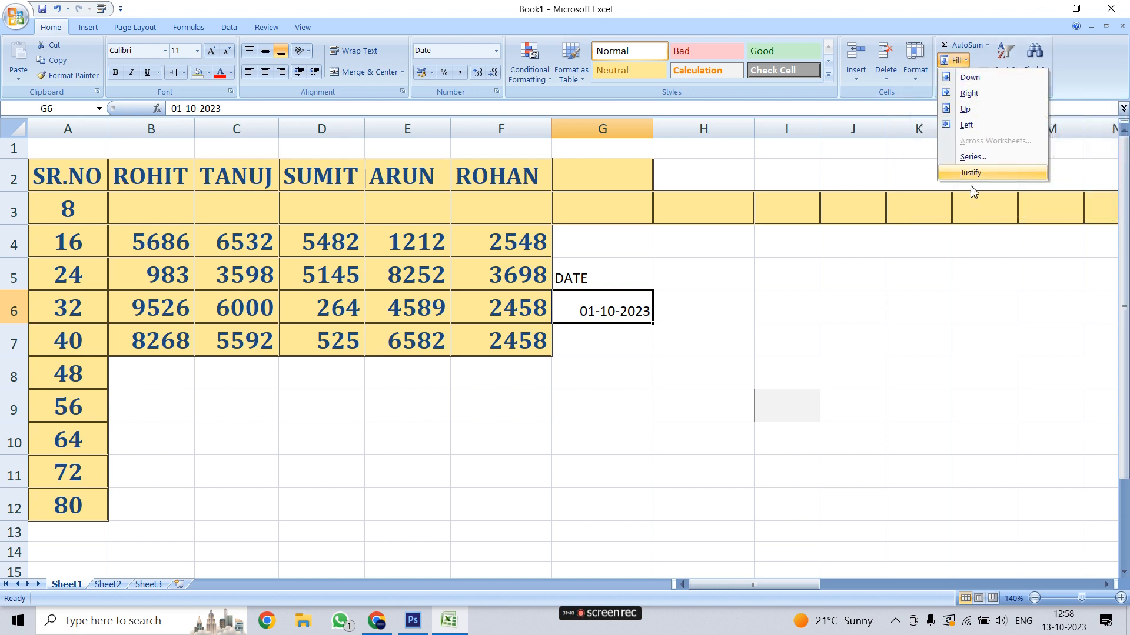
pyautogui.click(973, 157)
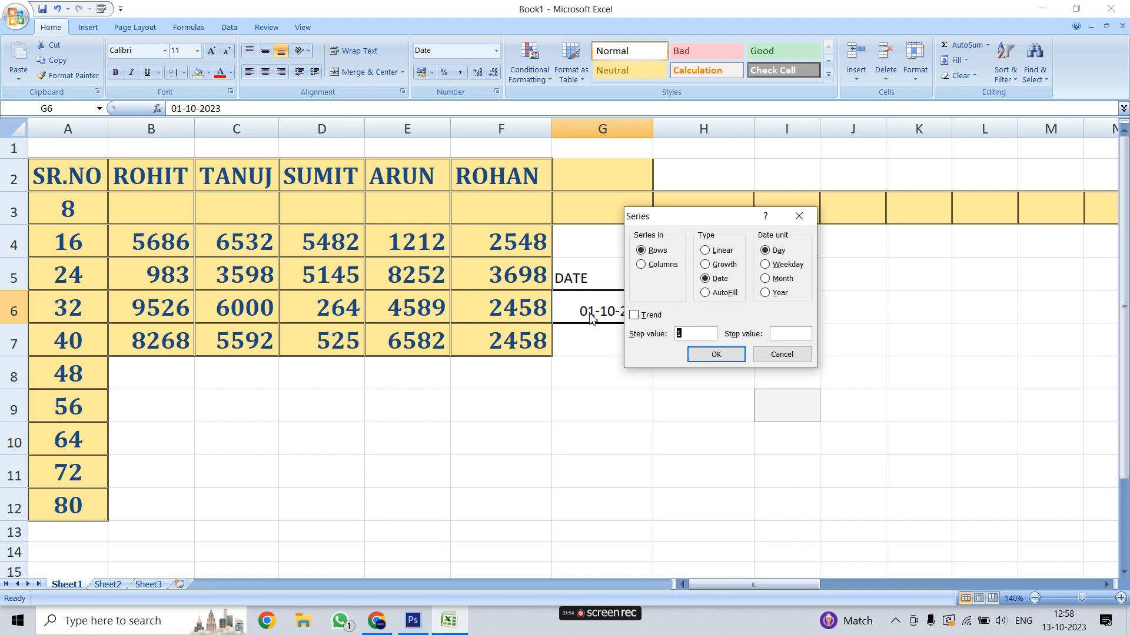
pyautogui.moveTo(681, 219); pyautogui.dragTo(793, 254)
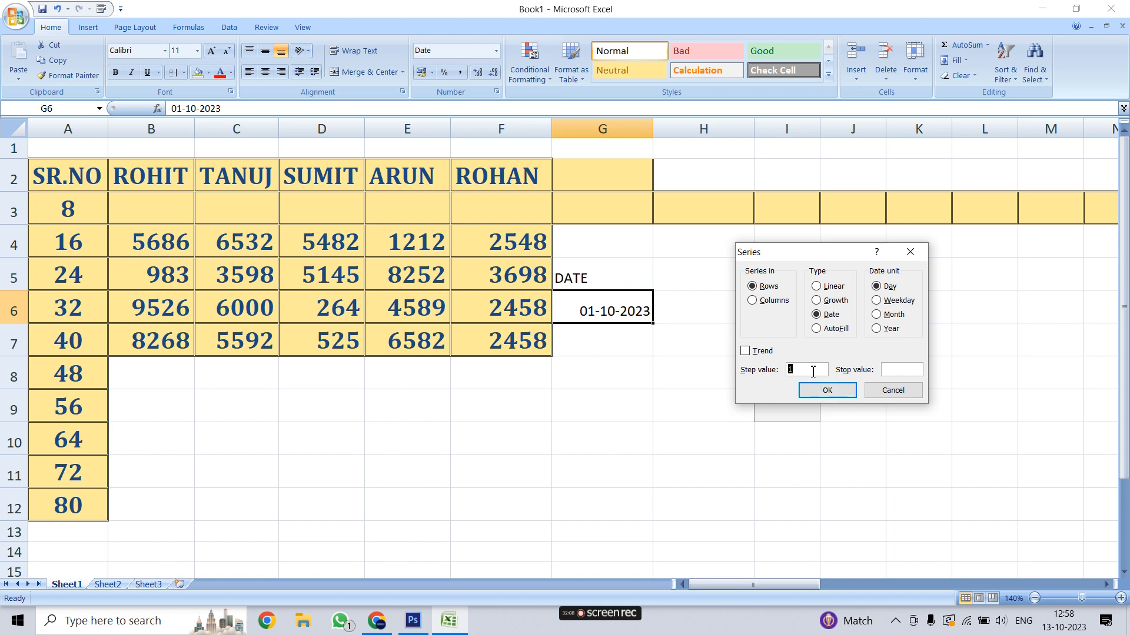
pyautogui.click(891, 372)
pyautogui.click(753, 300)
pyautogui.click(836, 393)
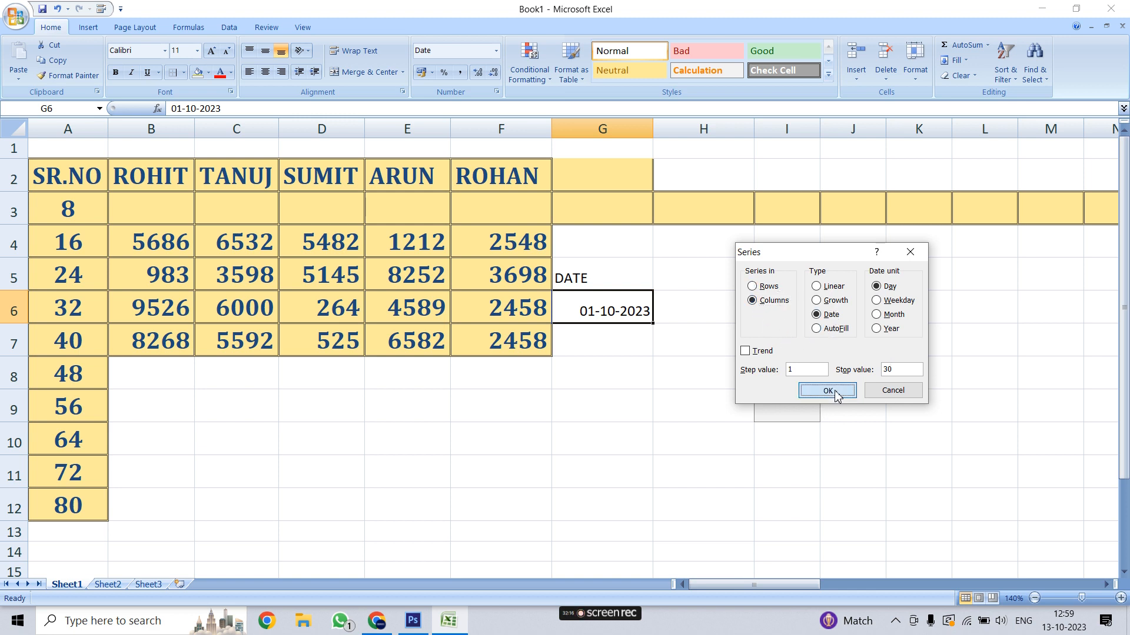
# - Try to fill a date series in columns from cell G6 with Month as the date unit
pyautogui.click(583, 365)
pyautogui.click(591, 311)
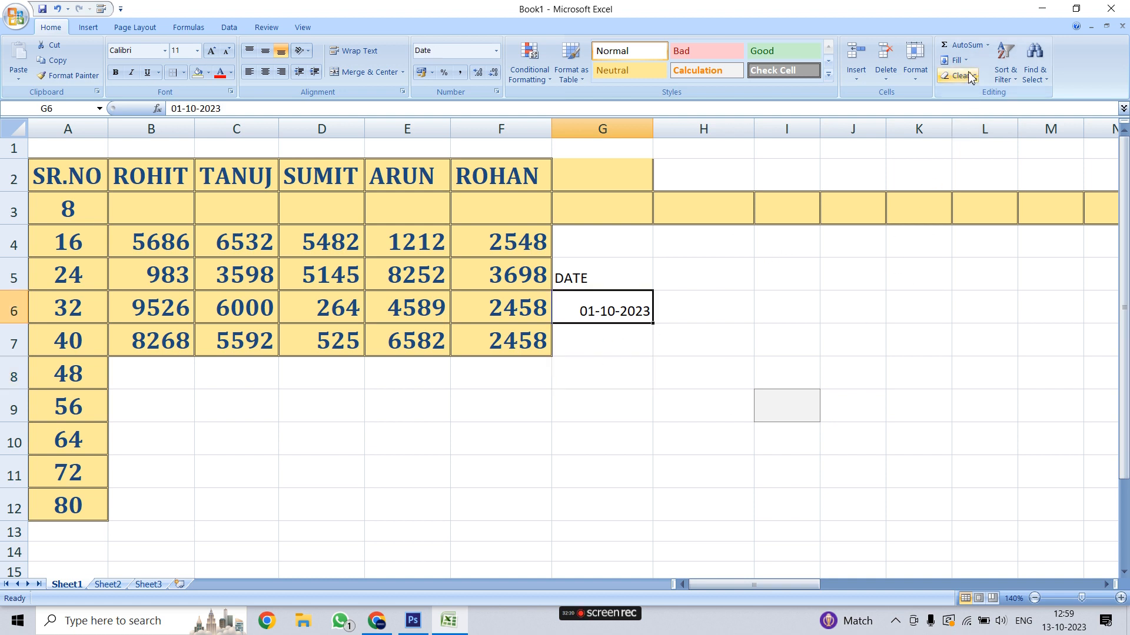
pyautogui.click(953, 60)
pyautogui.click(973, 157)
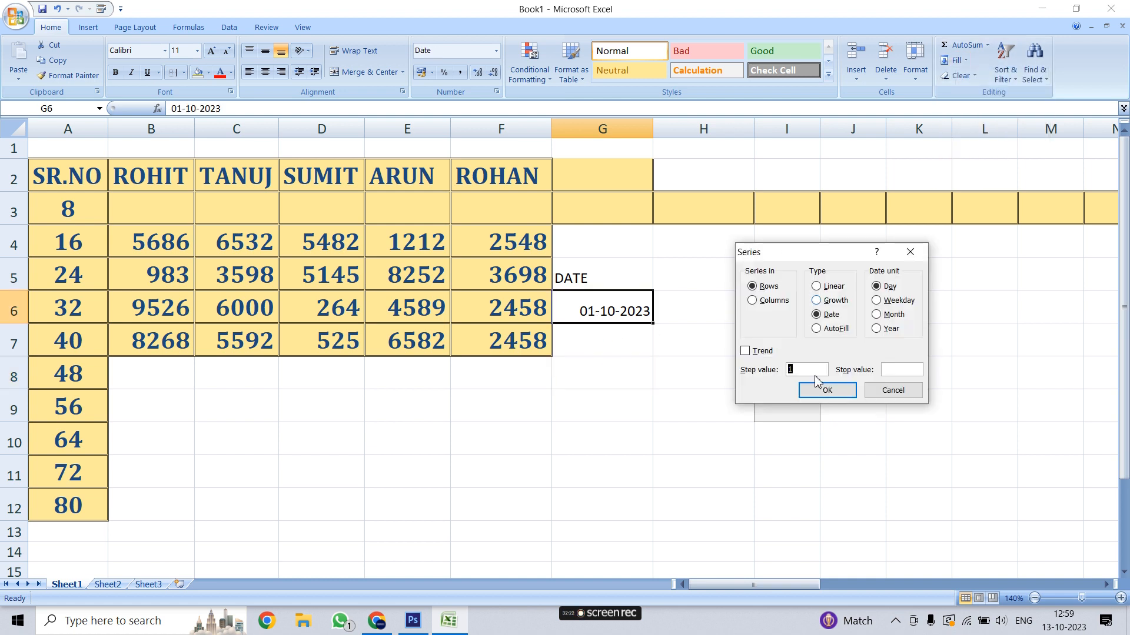
pyautogui.click(752, 301)
pyautogui.click(830, 314)
pyautogui.click(888, 315)
pyautogui.click(826, 390)
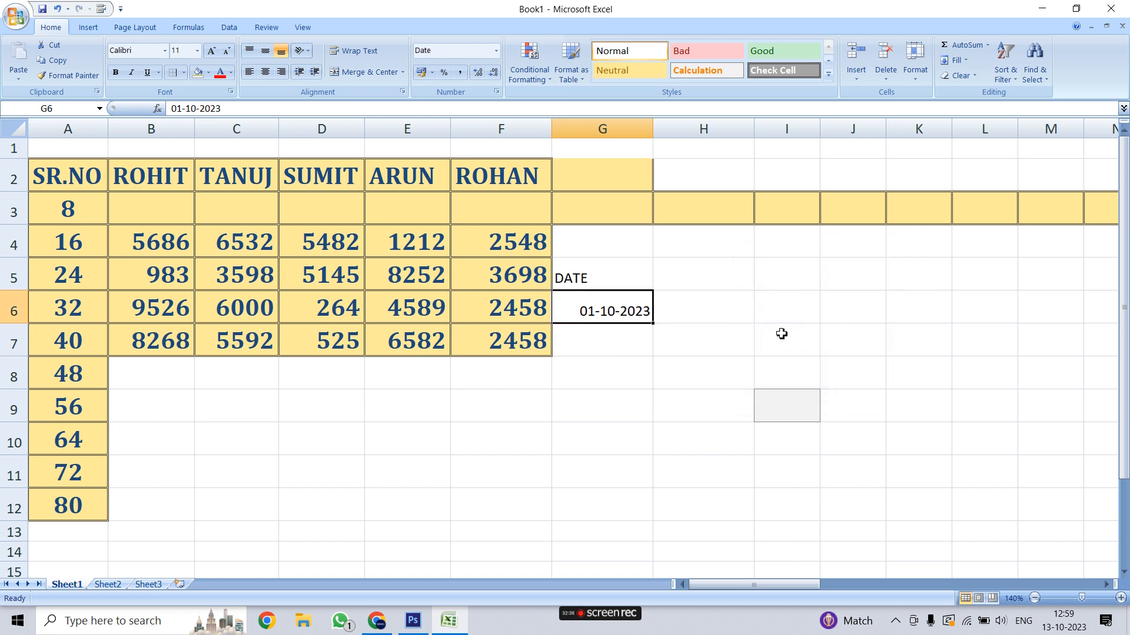
# - Try to apply the Justify fill to the date in cell G6
pyautogui.click(957, 60)
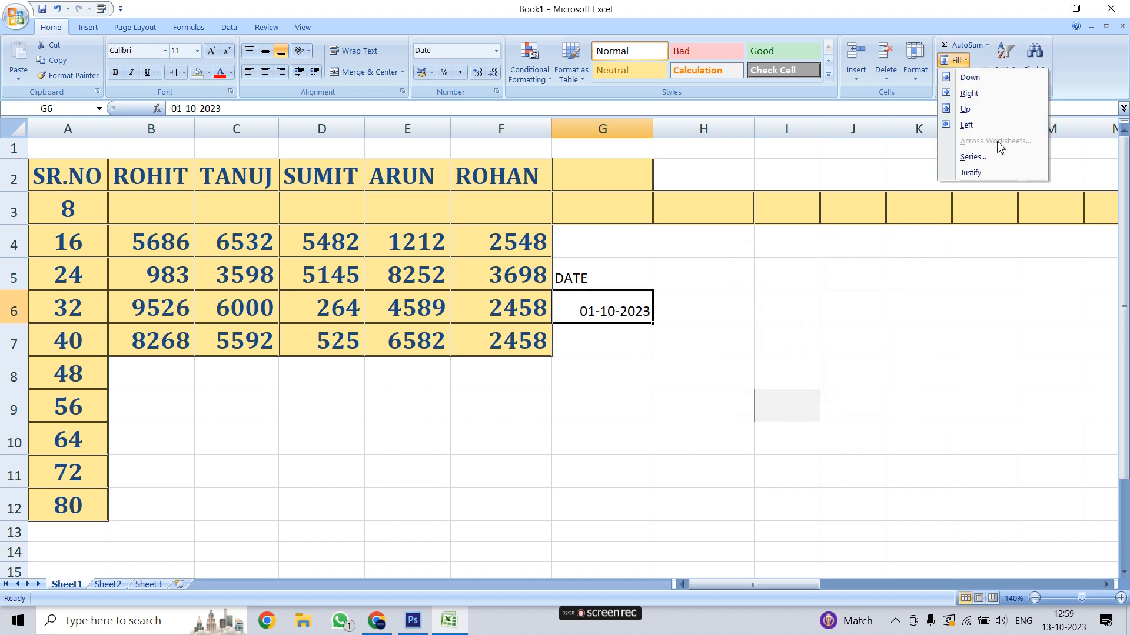
pyautogui.click(982, 176)
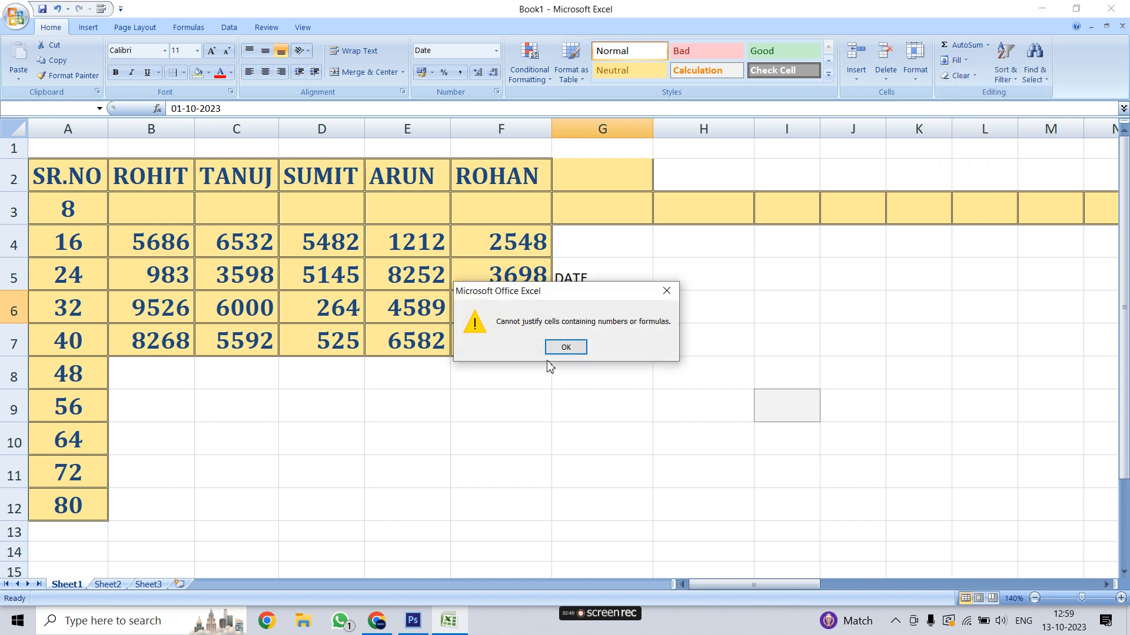
pyautogui.click(570, 347)
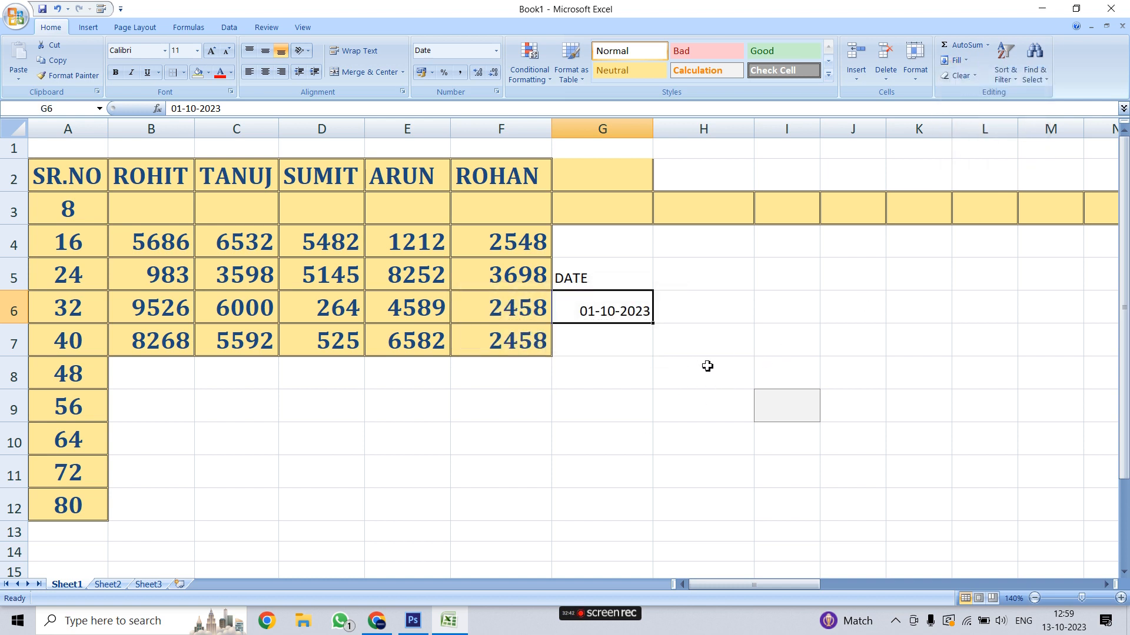